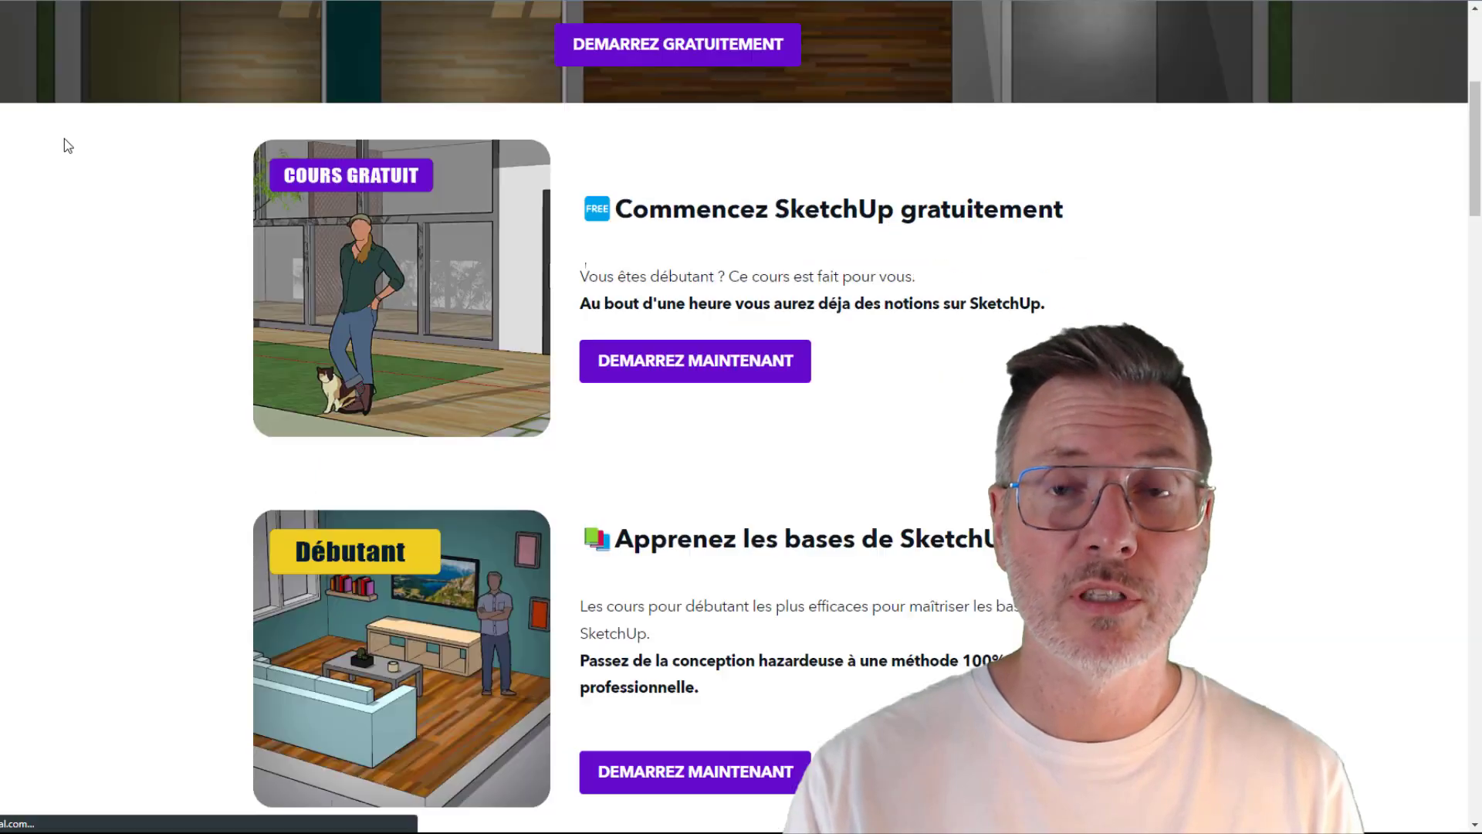
Step: Open the "Apprenez les bases de SketchUp" beginner course page and look through its modules
{"action": "scroll", "coordinate": [664, 478], "scroll_direction": "down", "scroll_amount": 3}
{"action": "left_click", "coordinate": [728, 531]}
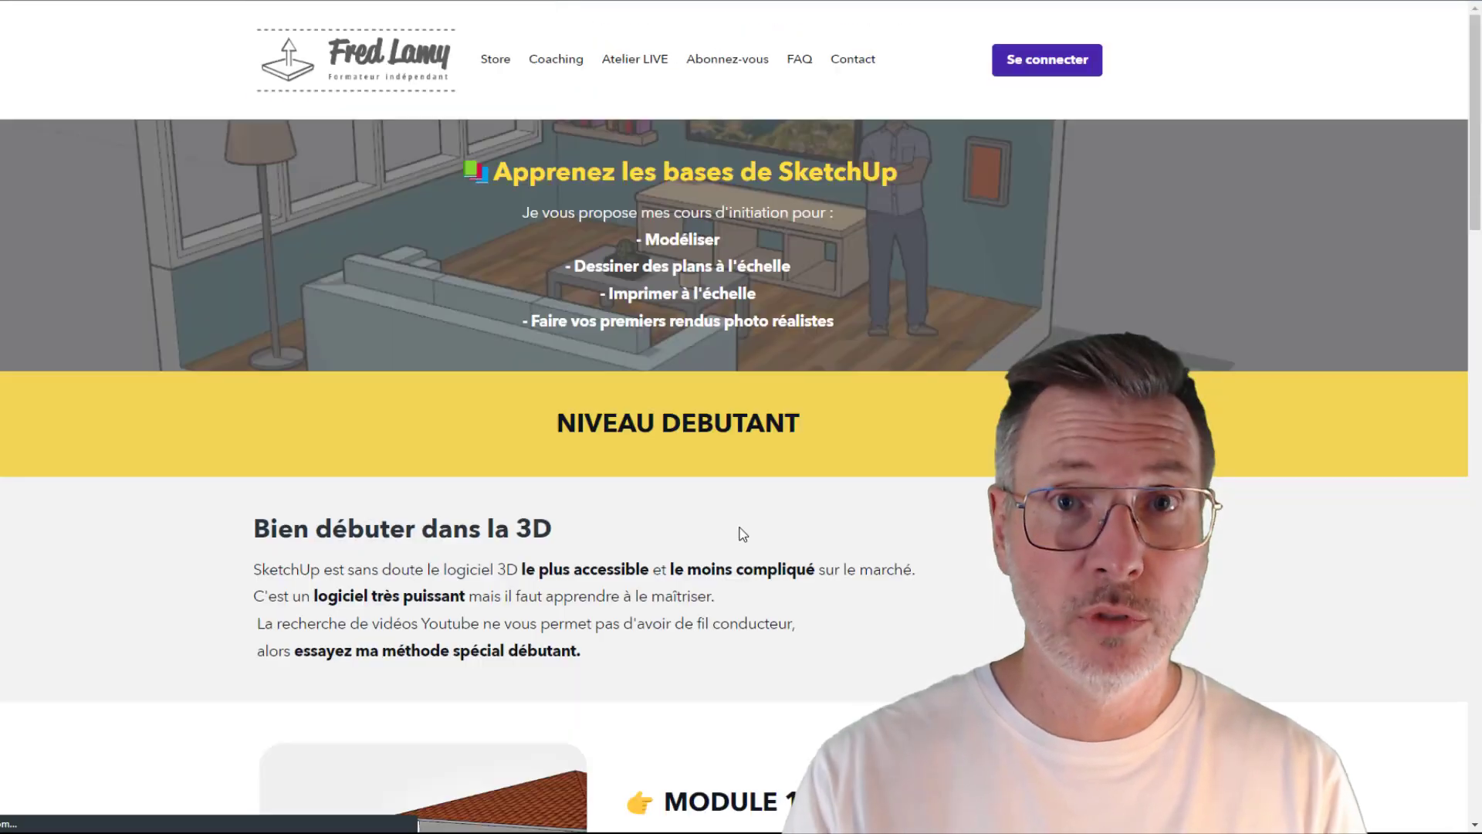
{"action": "scroll", "coordinate": [741, 517], "scroll_direction": "down", "scroll_amount": 7}
{"action": "scroll", "coordinate": [733, 509], "scroll_direction": "down", "scroll_amount": 10}
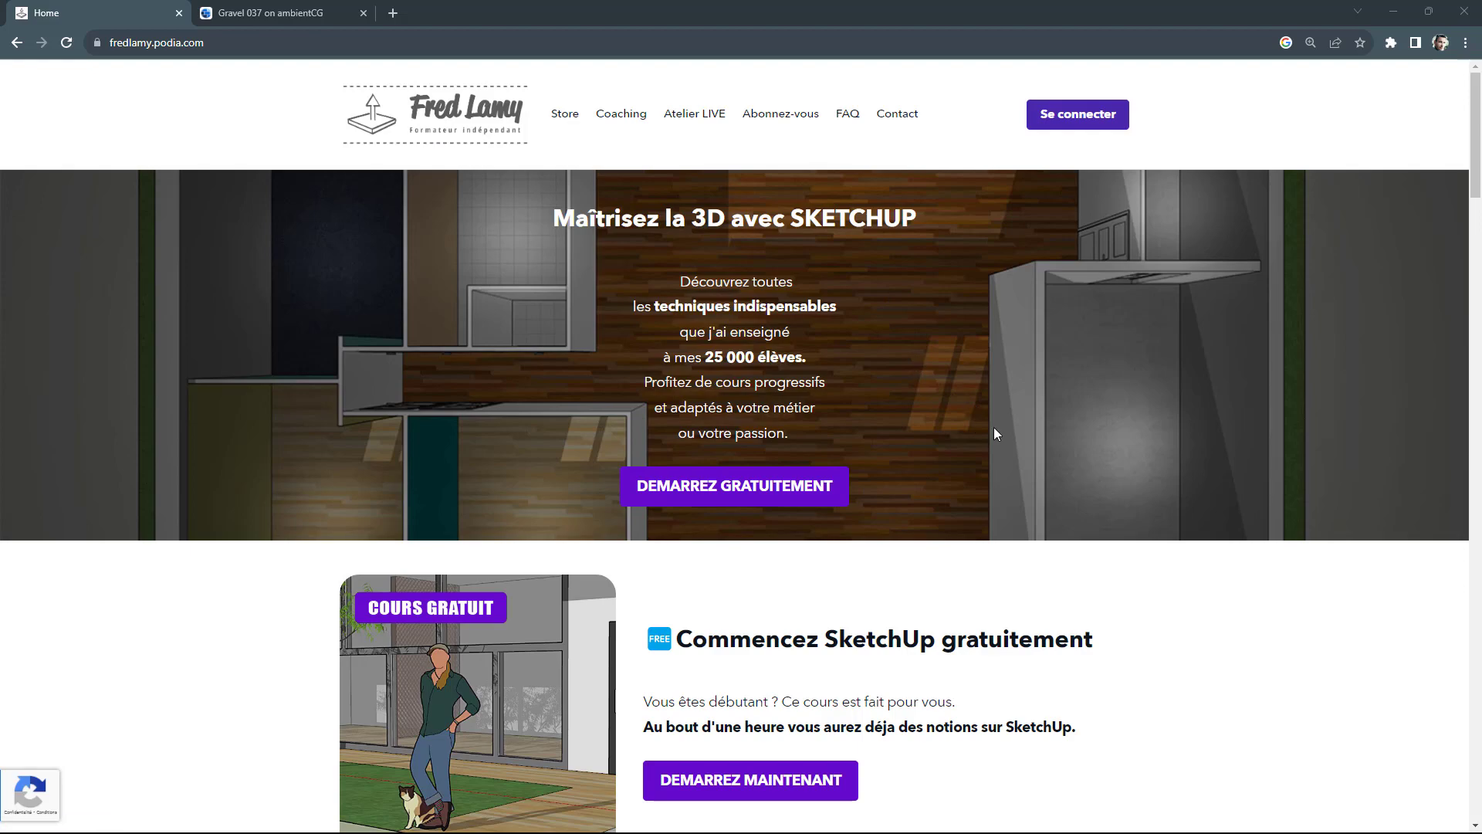
Step: Find the free tools section on the training site's home page and open the "Sources Tutos Youtube" download page
{"action": "scroll", "coordinate": [993, 429], "scroll_direction": "down", "scroll_amount": 1}
{"action": "scroll", "coordinate": [993, 428], "scroll_direction": "down", "scroll_amount": 20}
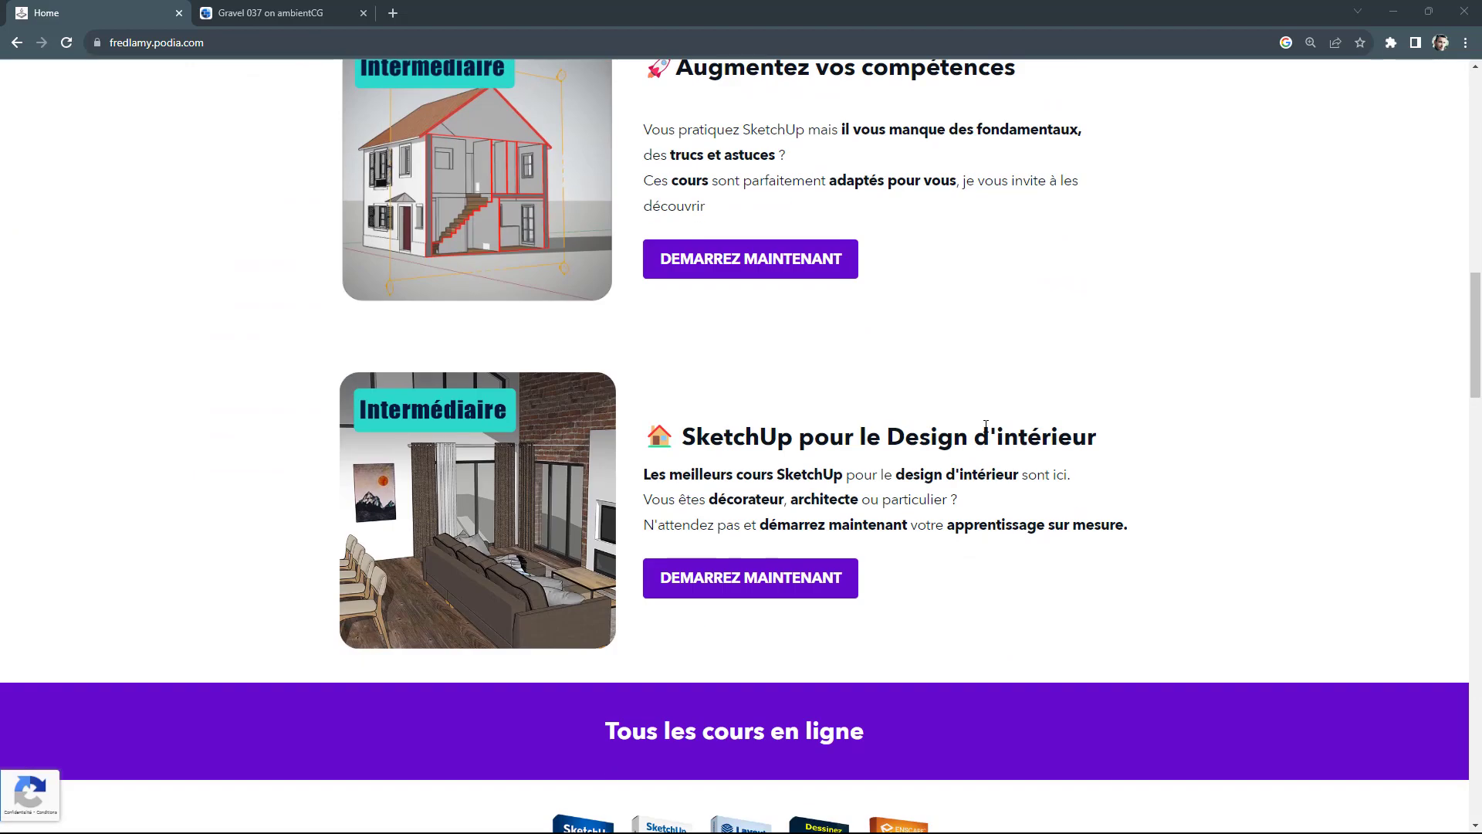
{"action": "scroll", "coordinate": [987, 432], "scroll_direction": "down", "scroll_amount": 6}
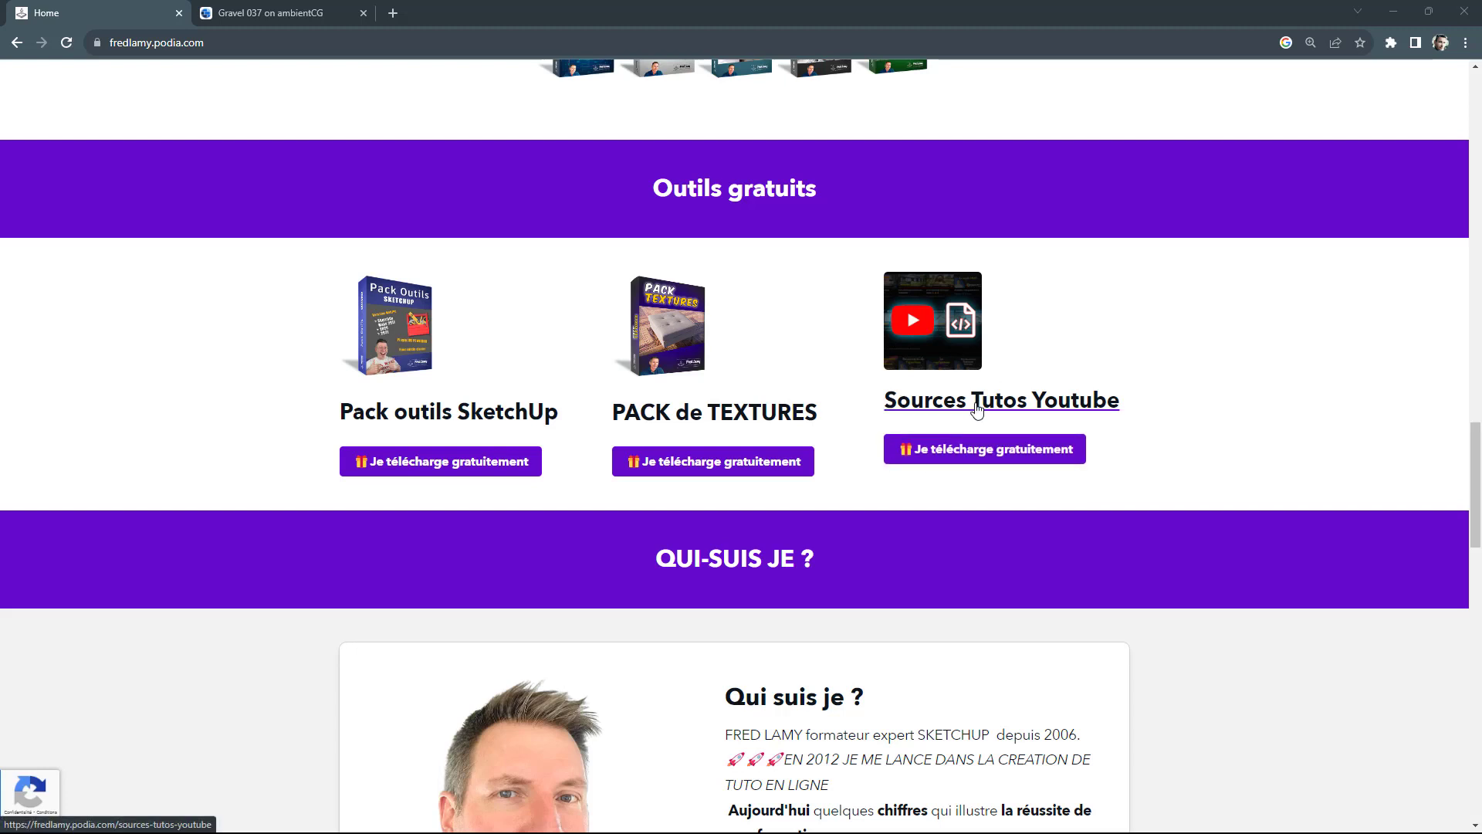
{"action": "left_click", "coordinate": [1002, 448]}
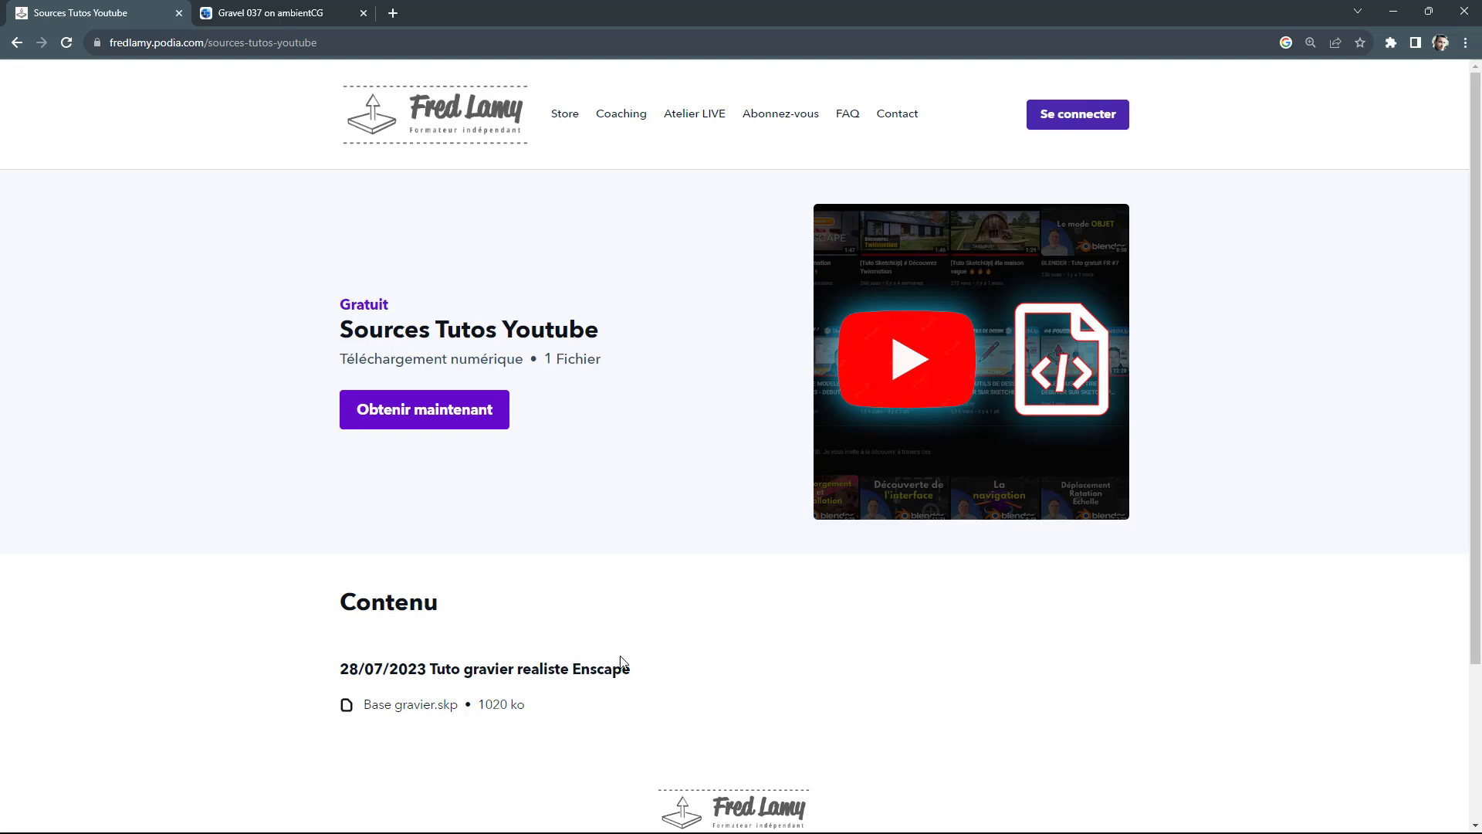
Step: Return to the training site's home page and look through the beginner and intermediate SketchUp courses
{"action": "left_click", "coordinate": [475, 129]}
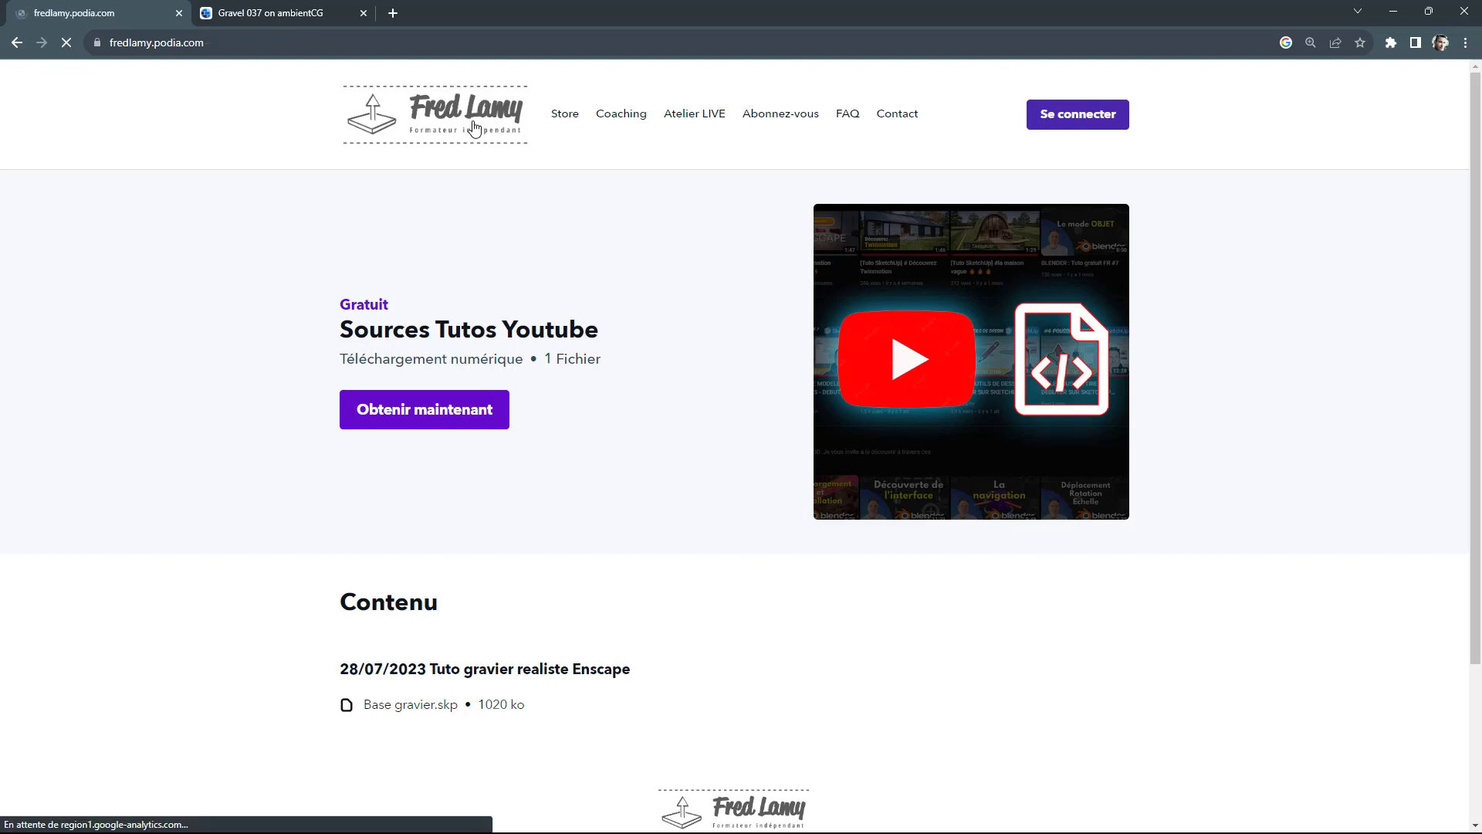
{"action": "scroll", "coordinate": [789, 523], "scroll_direction": "down", "scroll_amount": 3}
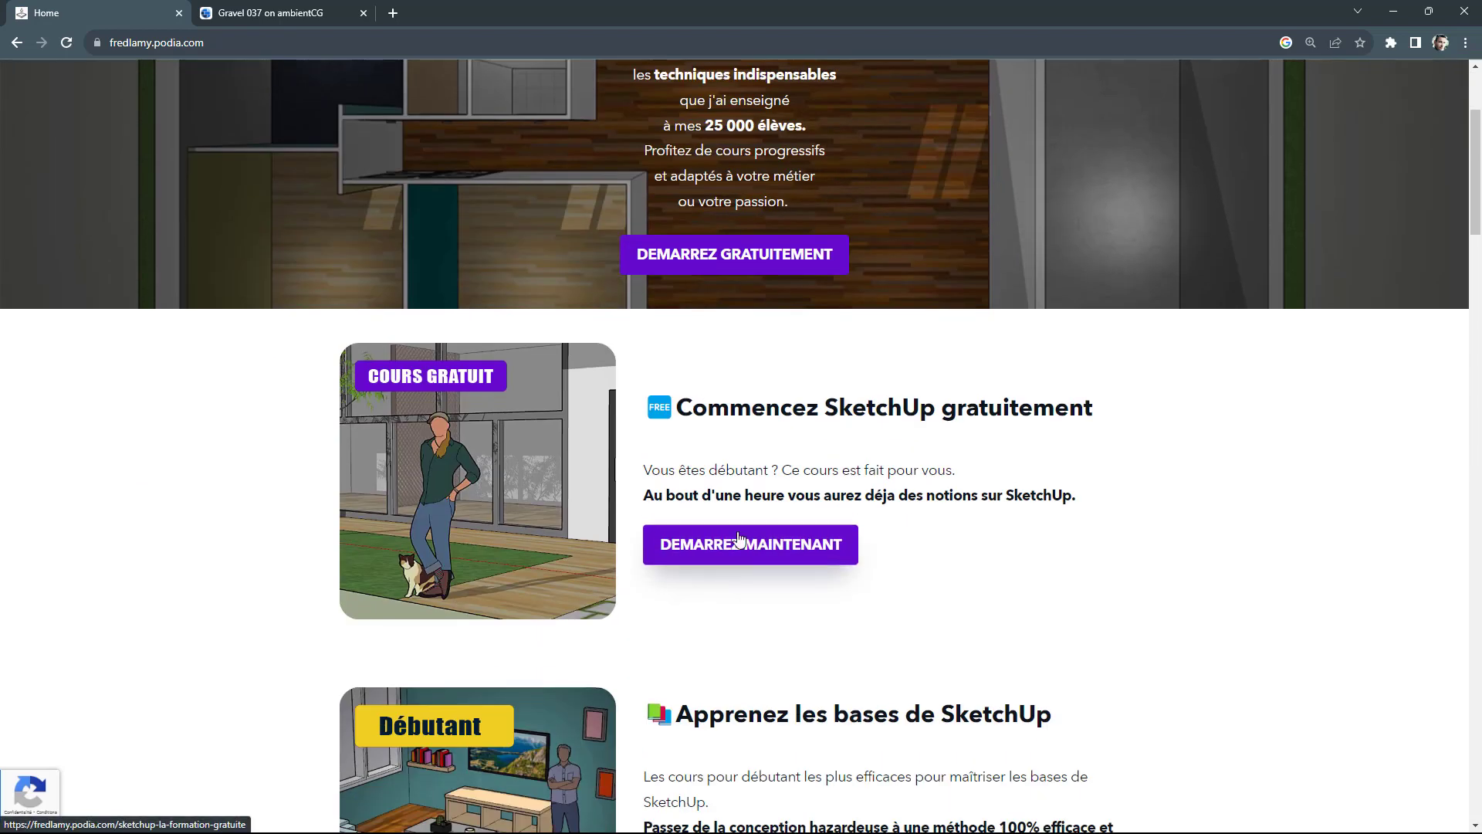
{"action": "scroll", "coordinate": [744, 545], "scroll_direction": "down", "scroll_amount": 5}
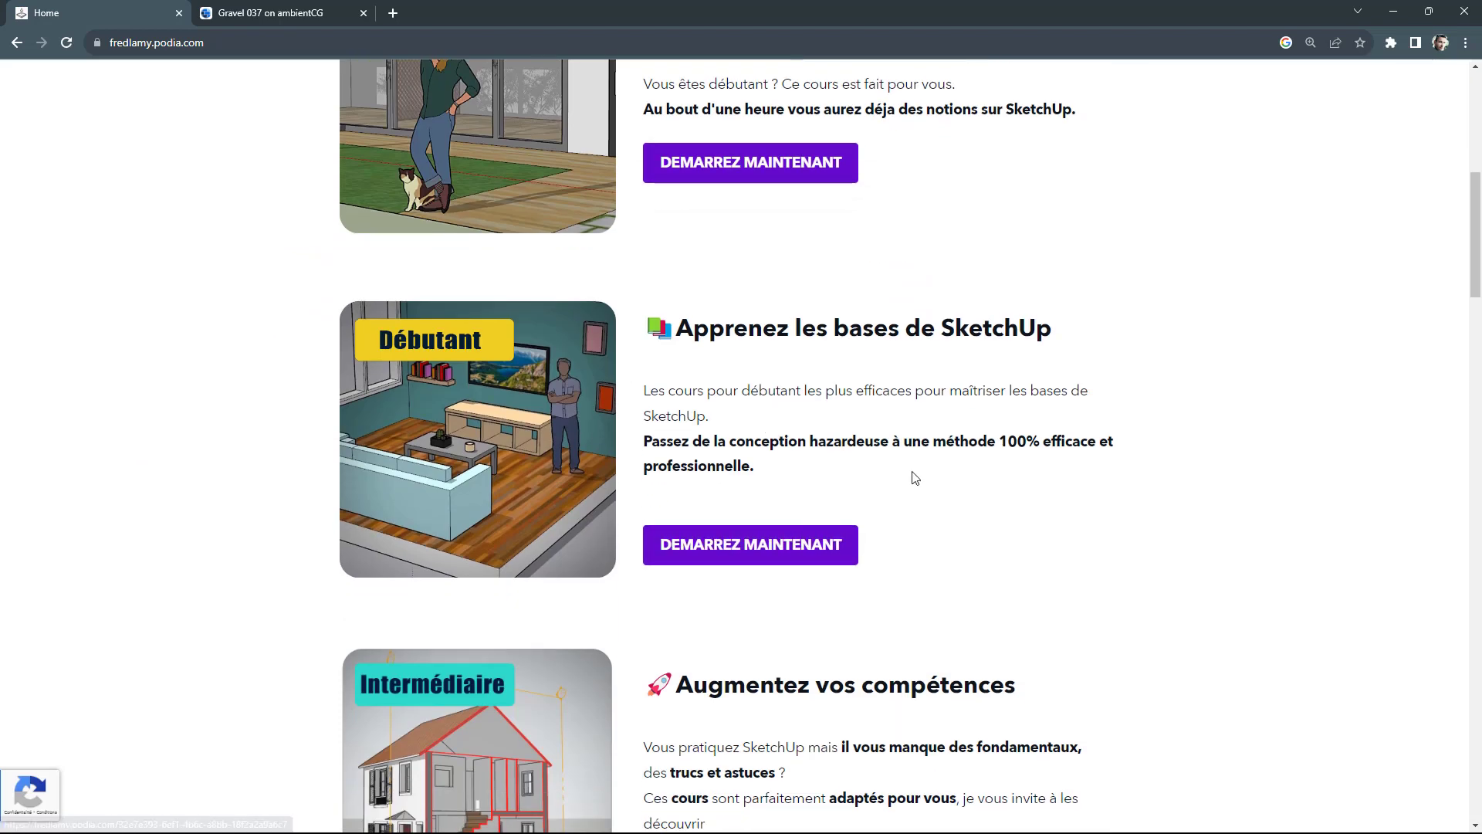
{"action": "scroll", "coordinate": [980, 474], "scroll_direction": "down", "scroll_amount": 4}
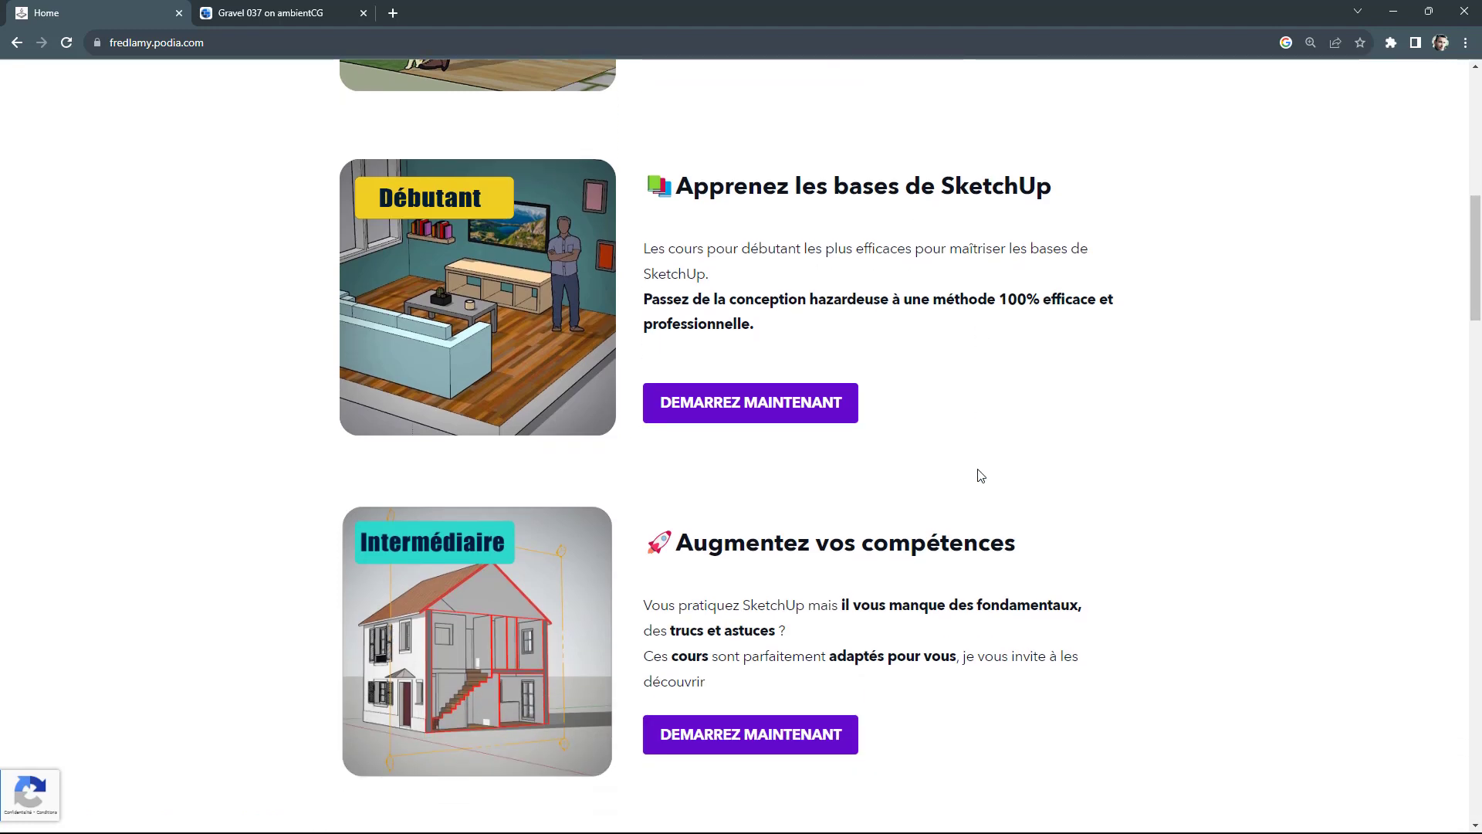
{"action": "scroll", "coordinate": [922, 484], "scroll_direction": "down", "scroll_amount": 4}
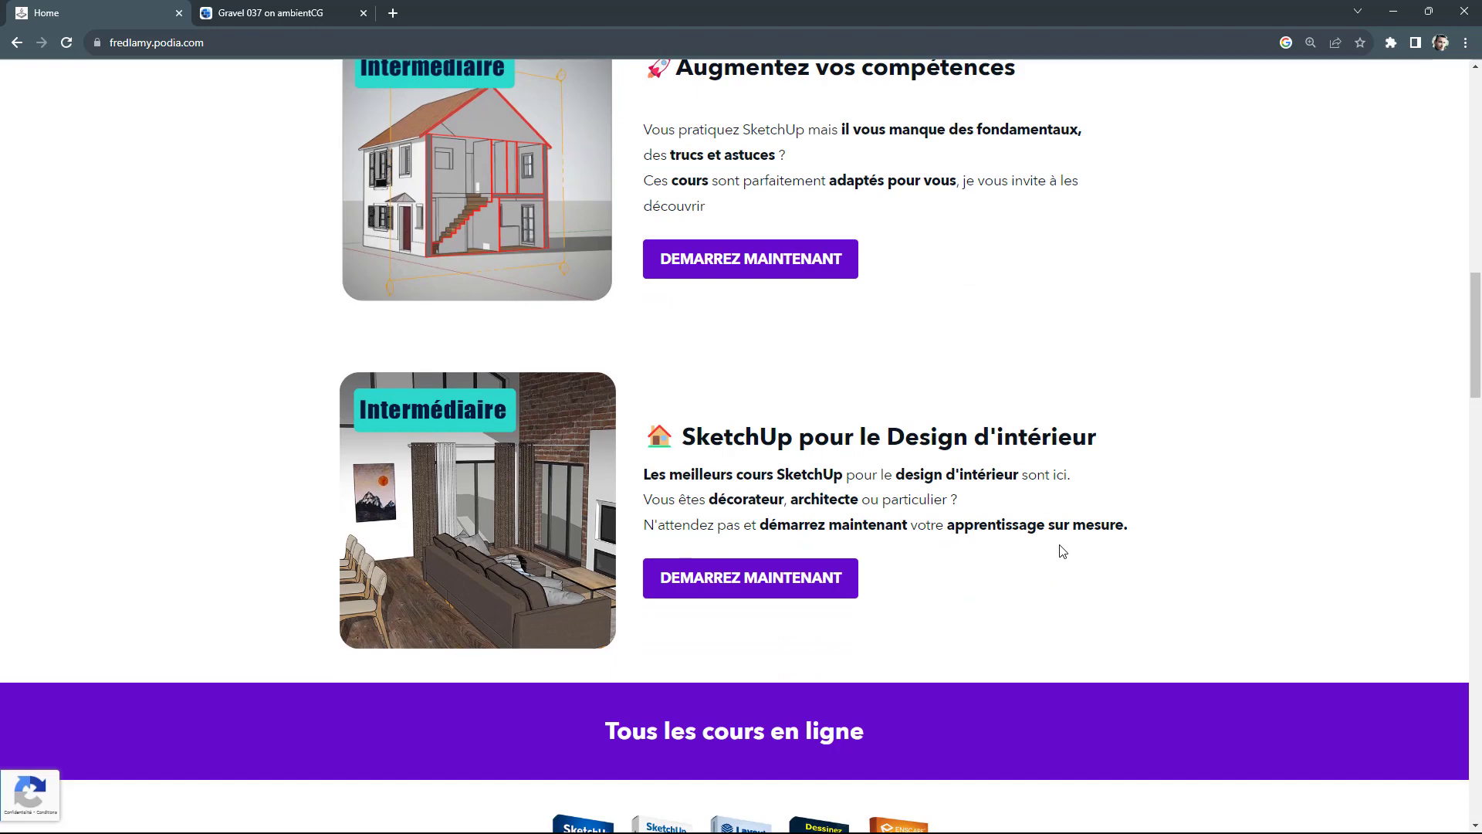
{"action": "scroll", "coordinate": [1063, 551], "scroll_direction": "up", "scroll_amount": 2}
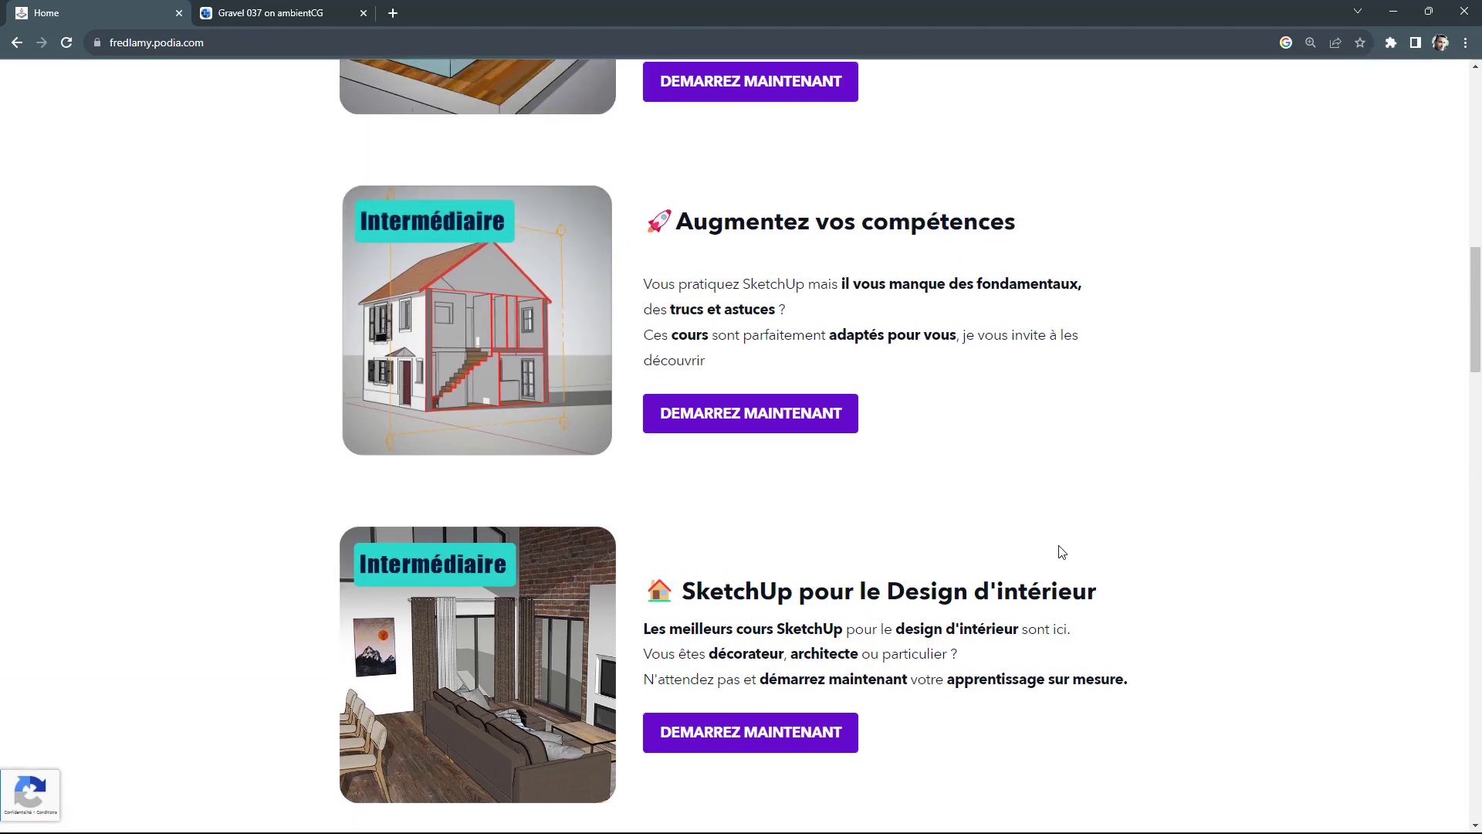
Step: Switch to the ambientCG page and go back to the start of its materials list
{"action": "key", "text": "ctrl+Tab"}
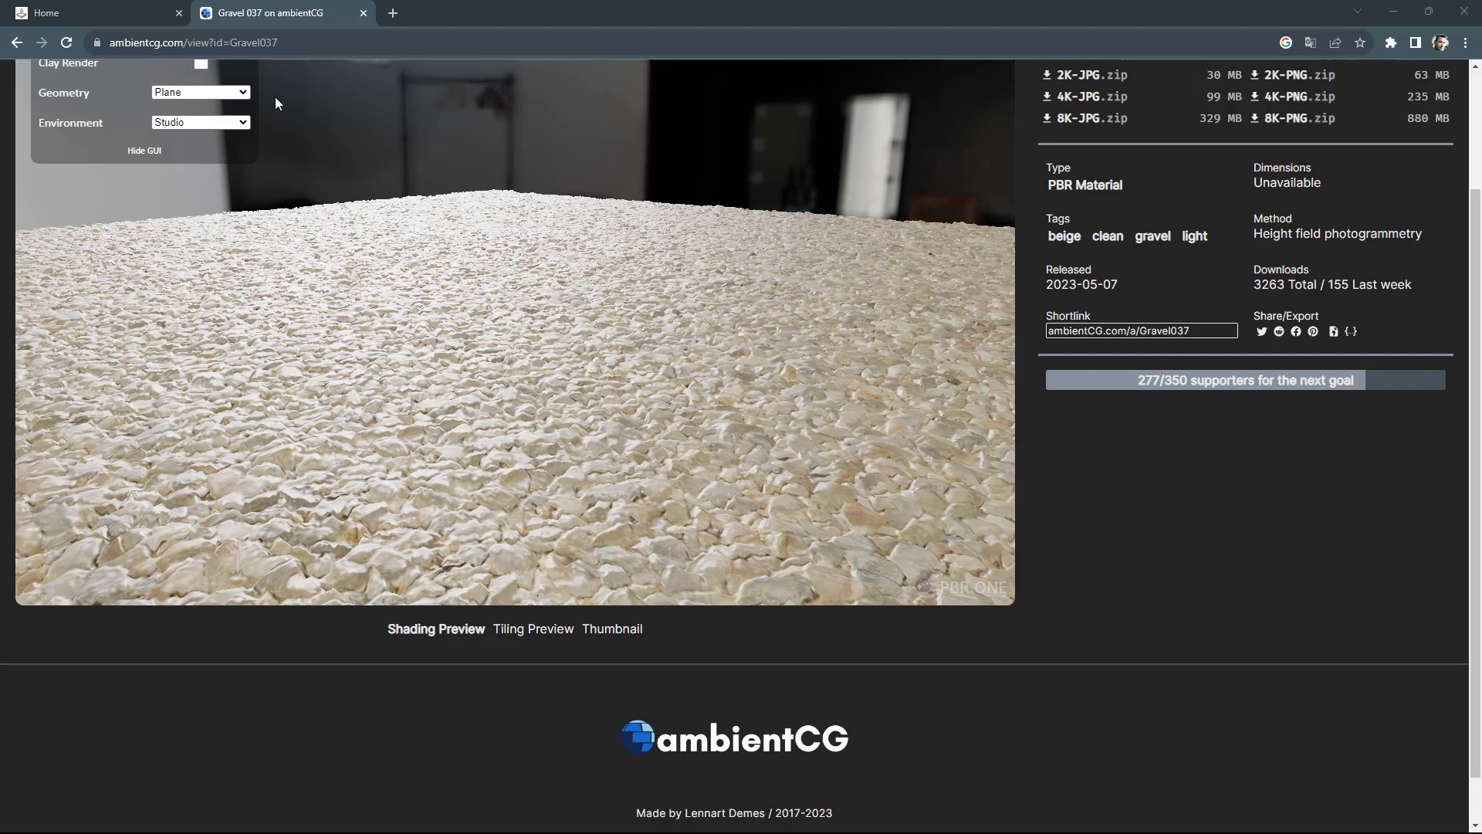
{"action": "left_click", "coordinate": [17, 44]}
{"action": "scroll", "coordinate": [533, 316], "scroll_direction": "up", "scroll_amount": 20}
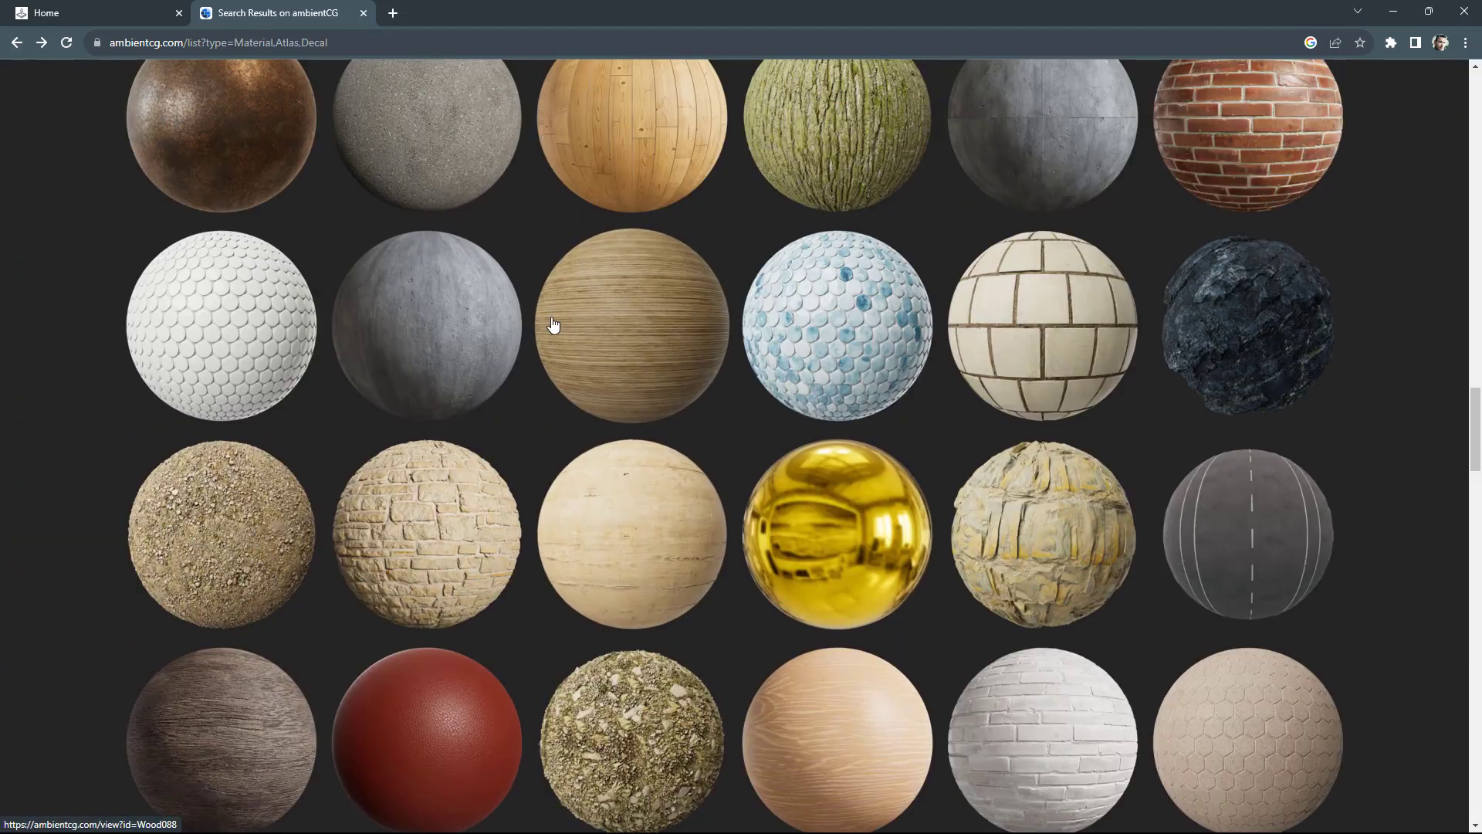
{"action": "scroll", "coordinate": [559, 324], "scroll_direction": "up", "scroll_amount": 12}
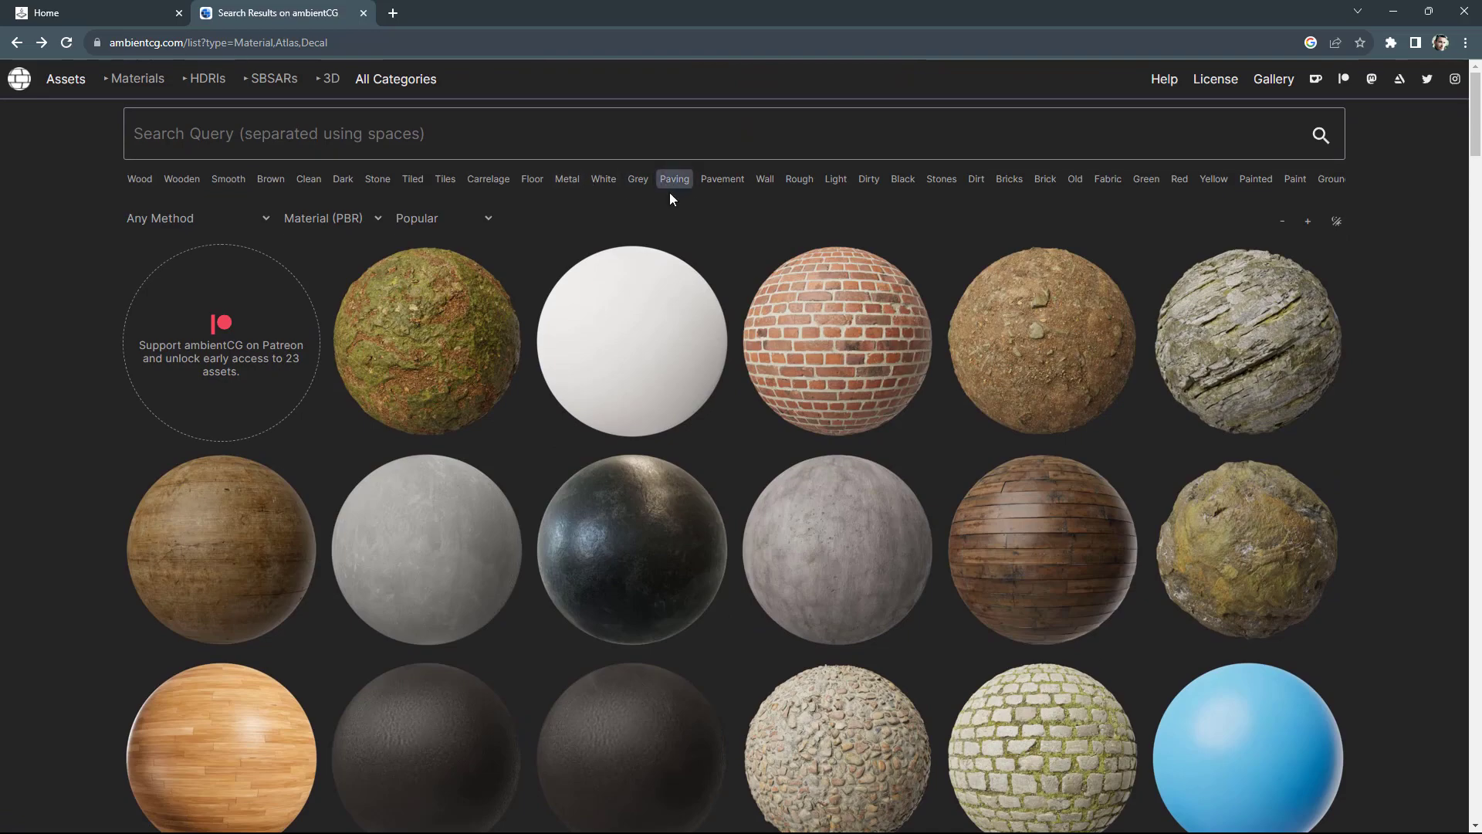
Step: Browse the ambientCG materials for a light gravel and open the Gravel 037 page
{"action": "scroll", "coordinate": [985, 438], "scroll_direction": "down", "scroll_amount": 7}
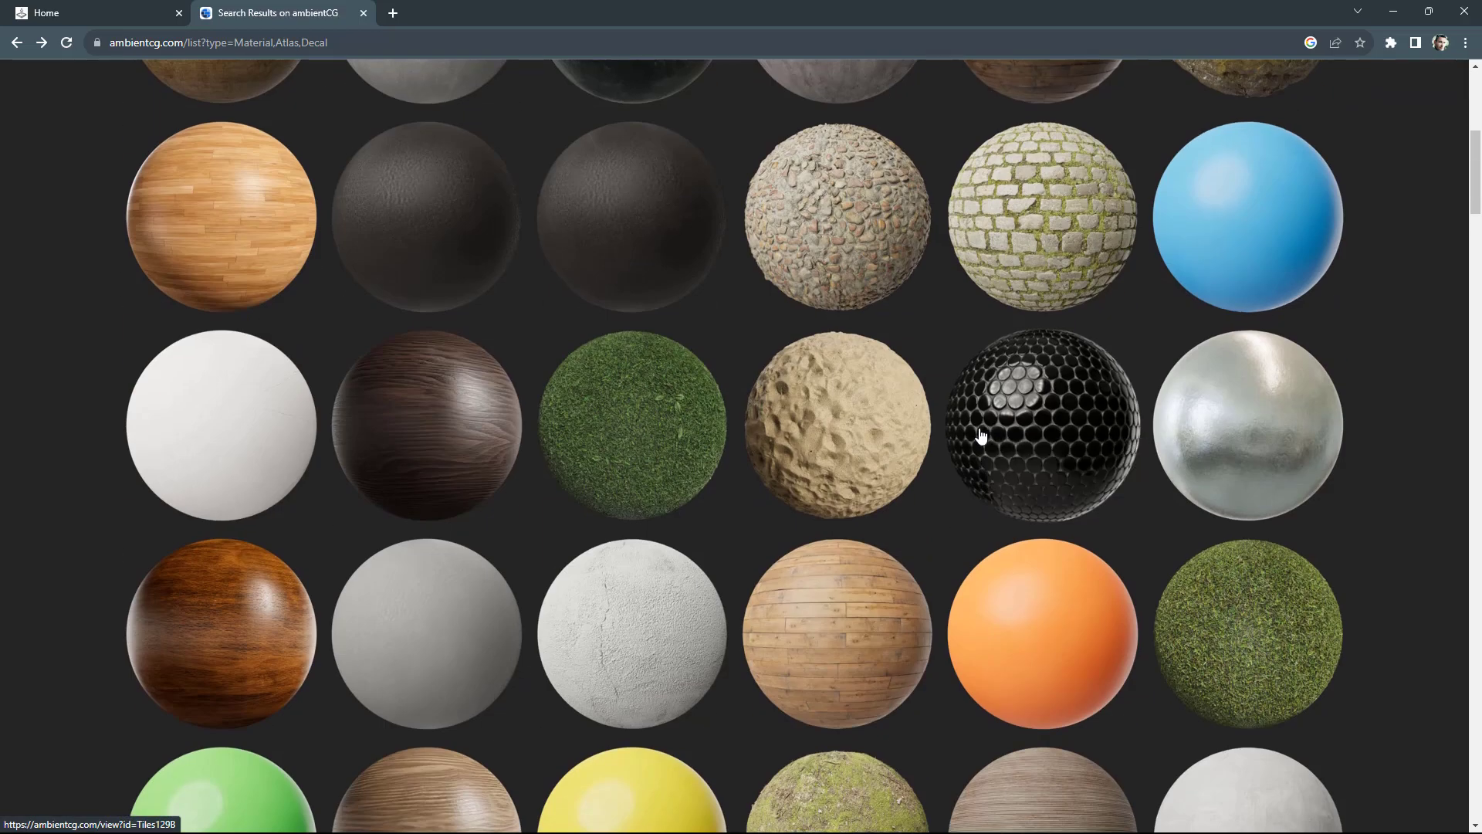
{"action": "scroll", "coordinate": [980, 437], "scroll_direction": "down", "scroll_amount": 16}
{"action": "scroll", "coordinate": [979, 439], "scroll_direction": "down", "scroll_amount": 14}
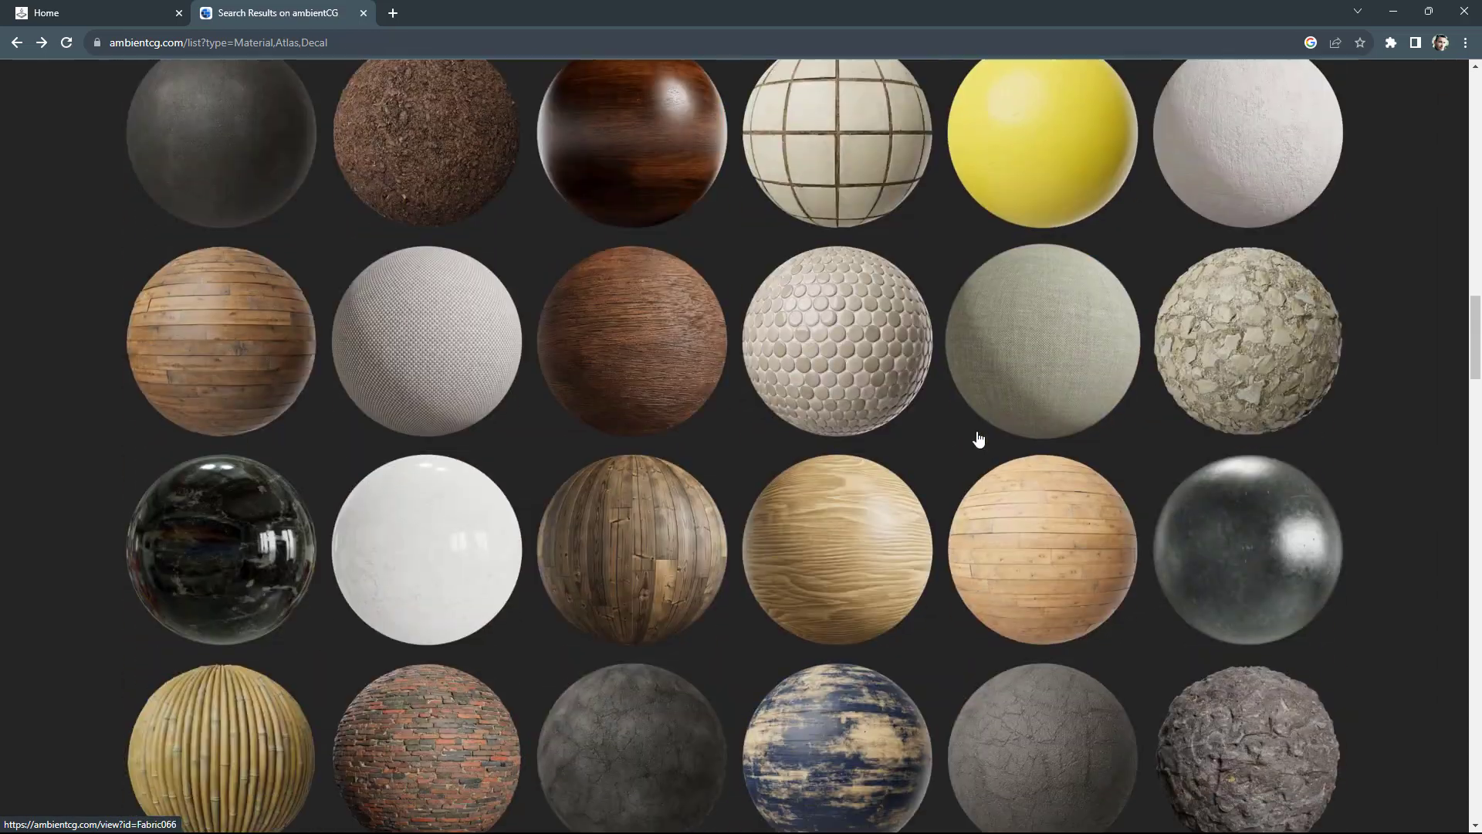
{"action": "scroll", "coordinate": [978, 438], "scroll_direction": "down", "scroll_amount": 8}
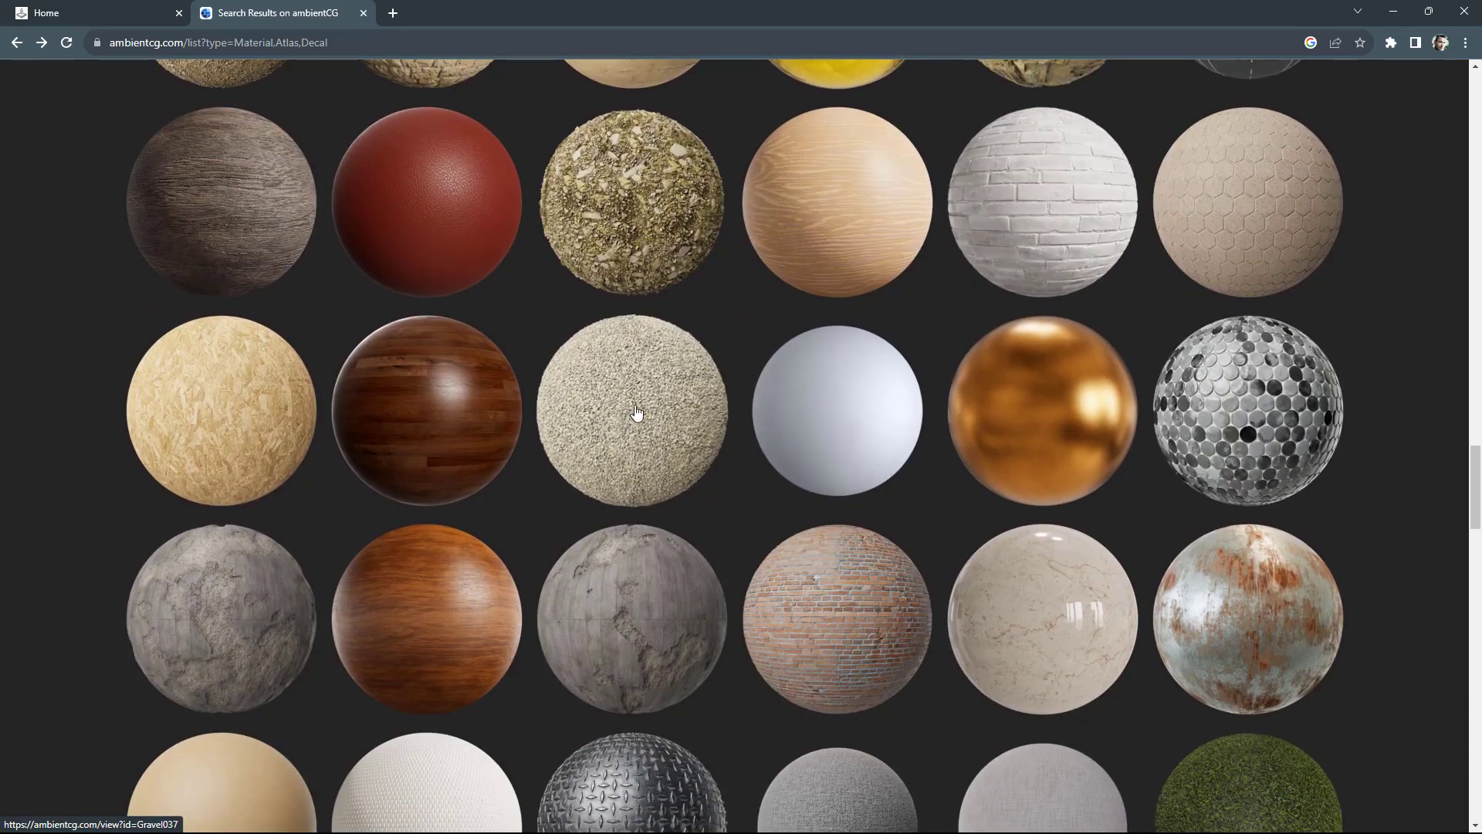
{"action": "left_click", "coordinate": [647, 411]}
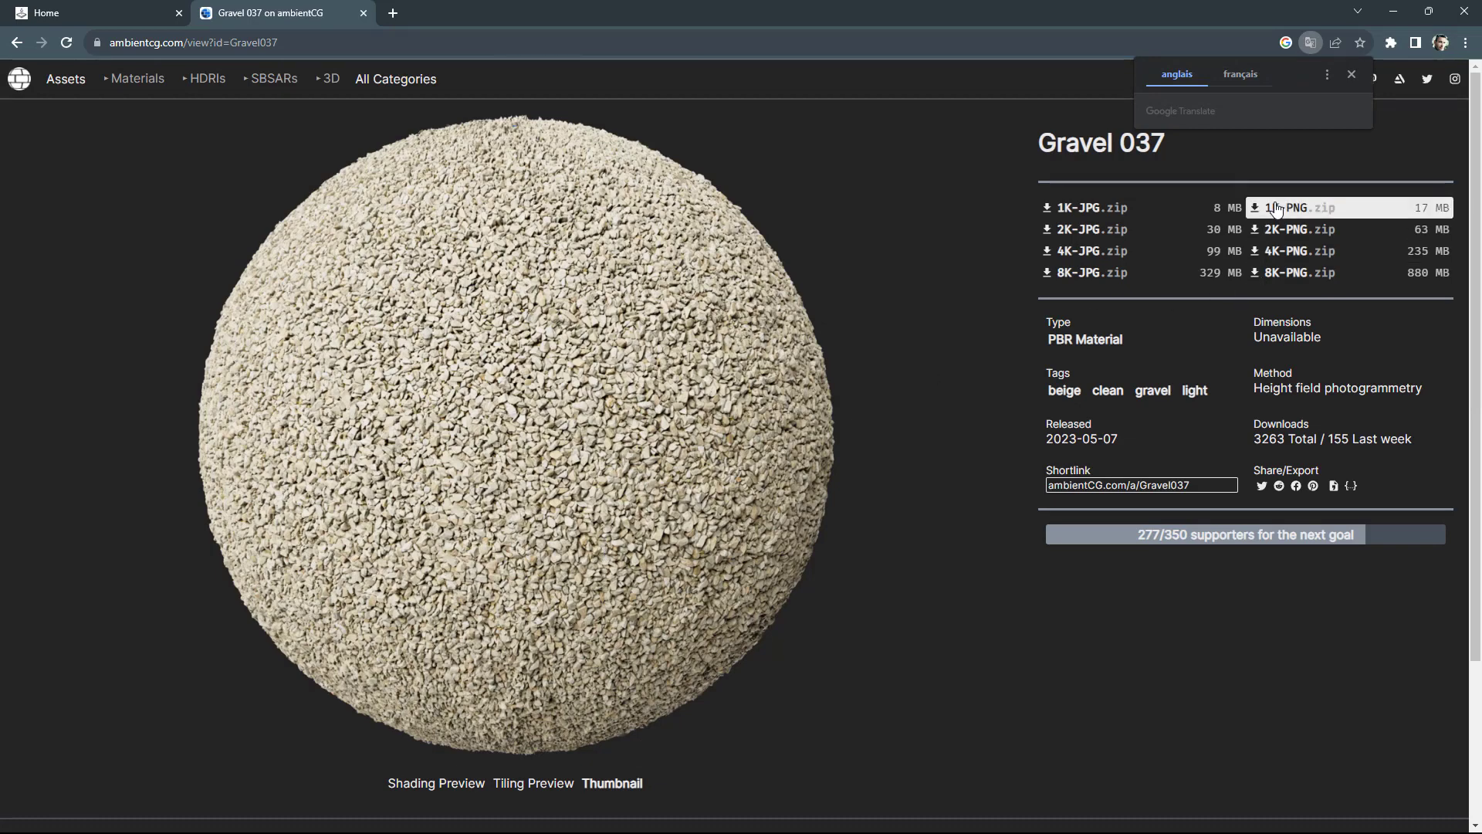
Step: Show the shading preview of Gravel 037 and examine the stone relief up close from a low angle
{"action": "right_click", "coordinate": [1285, 274]}
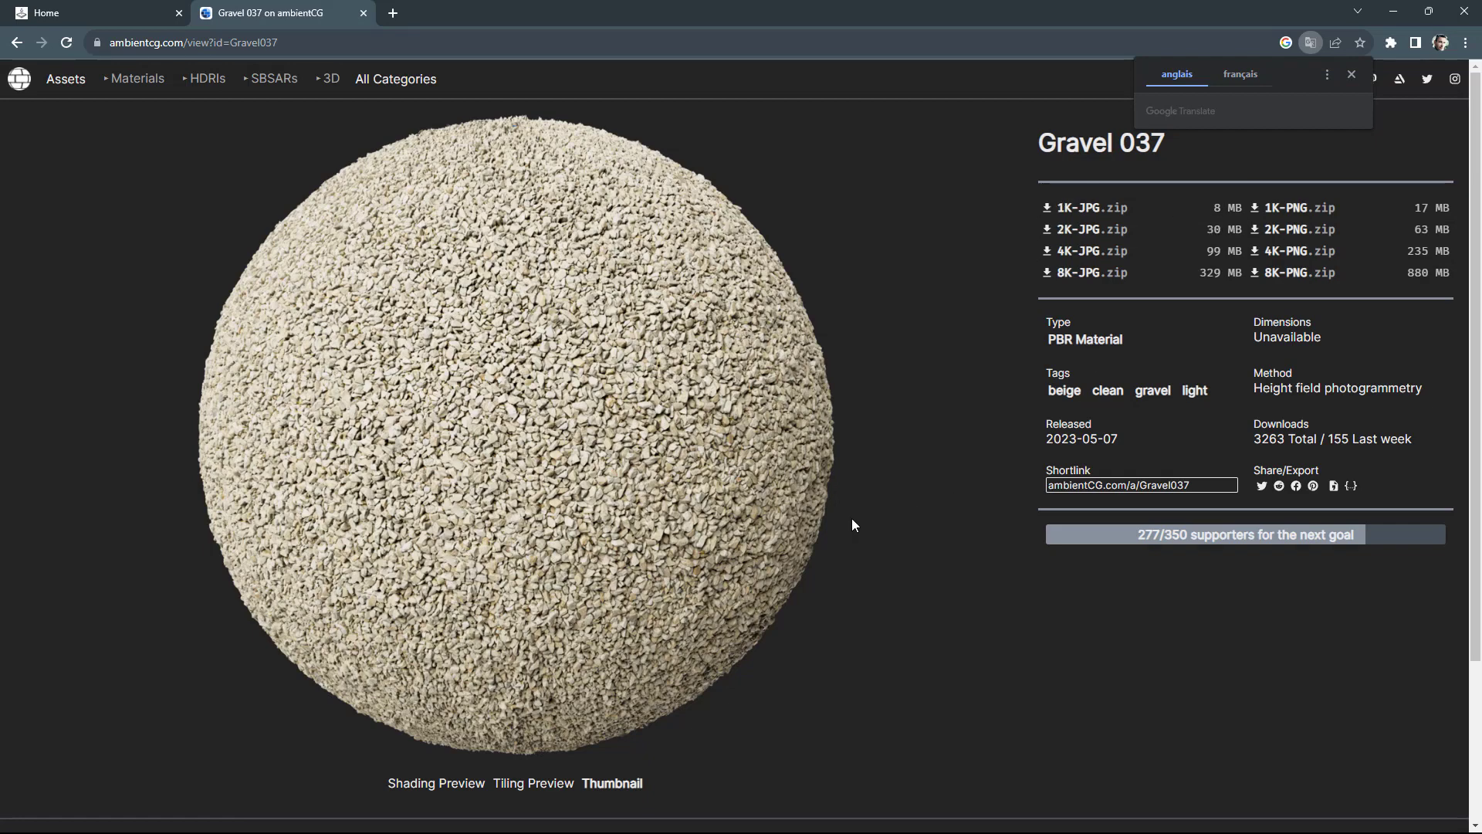
{"action": "left_click", "coordinate": [459, 784]}
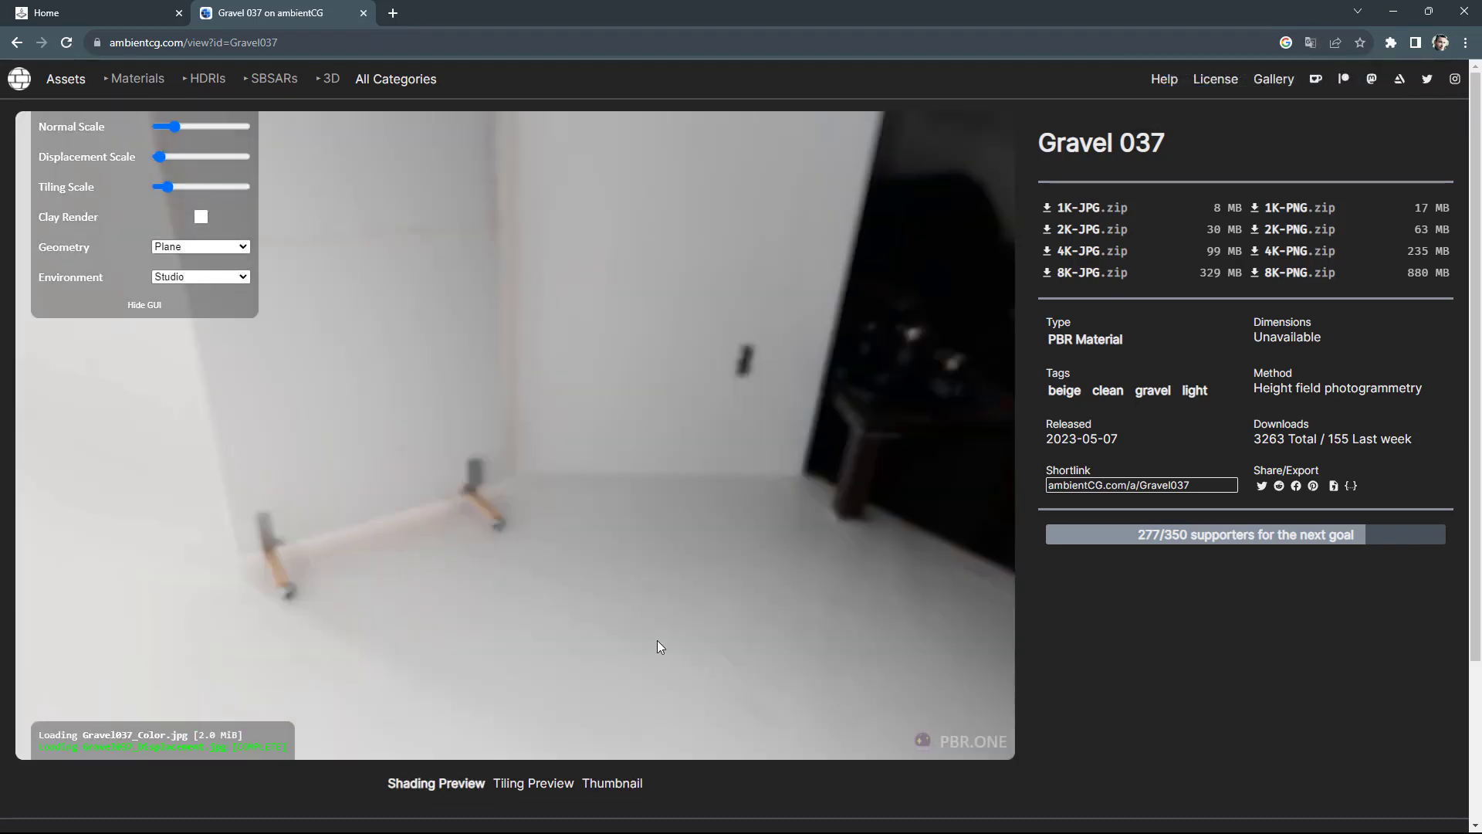
{"action": "scroll", "coordinate": [554, 448], "scroll_direction": "up", "scroll_amount": 5}
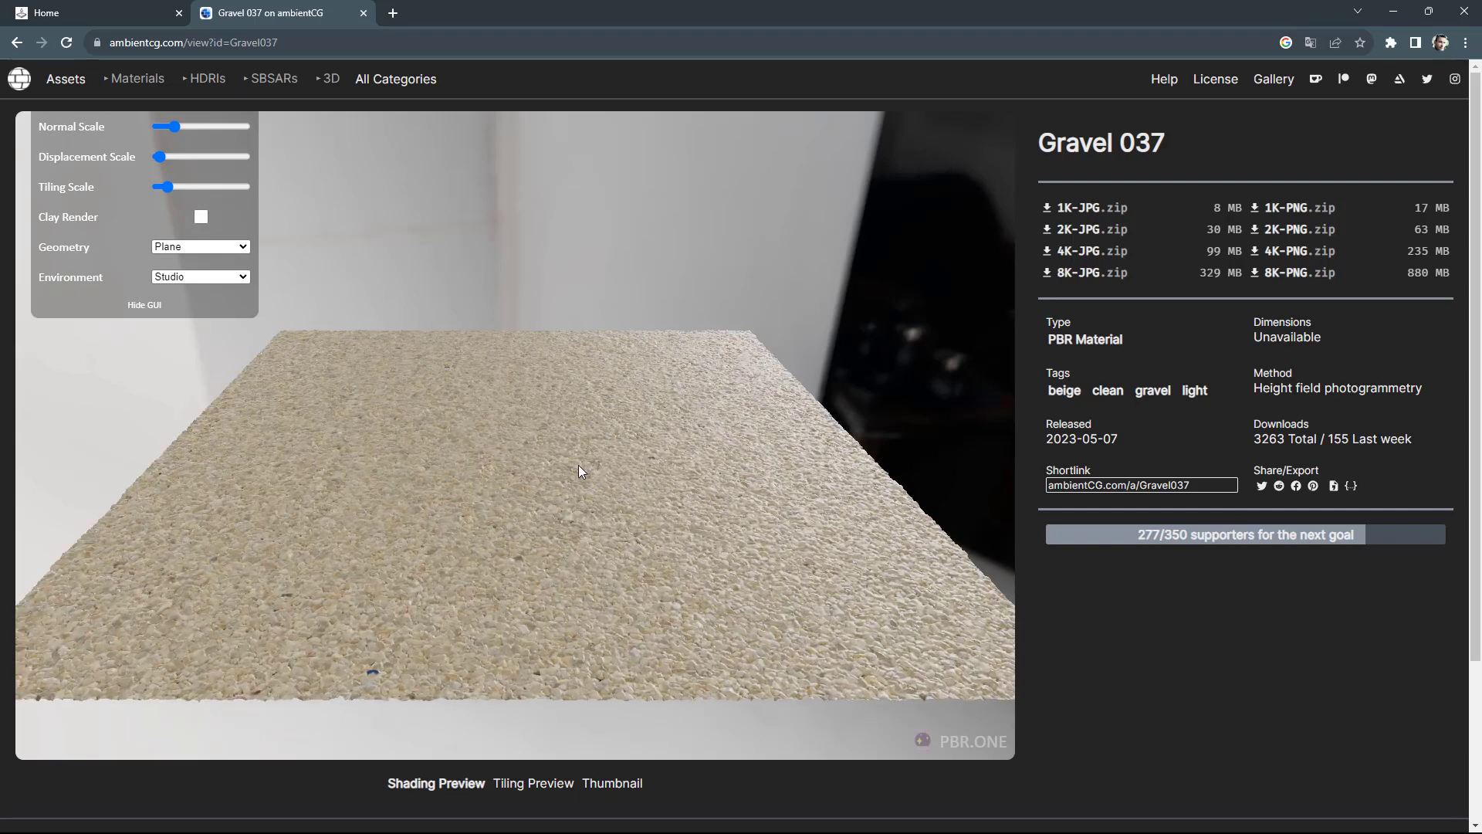
{"action": "left_click_drag", "start_coordinate": [571, 469], "coordinate": [632, 446]}
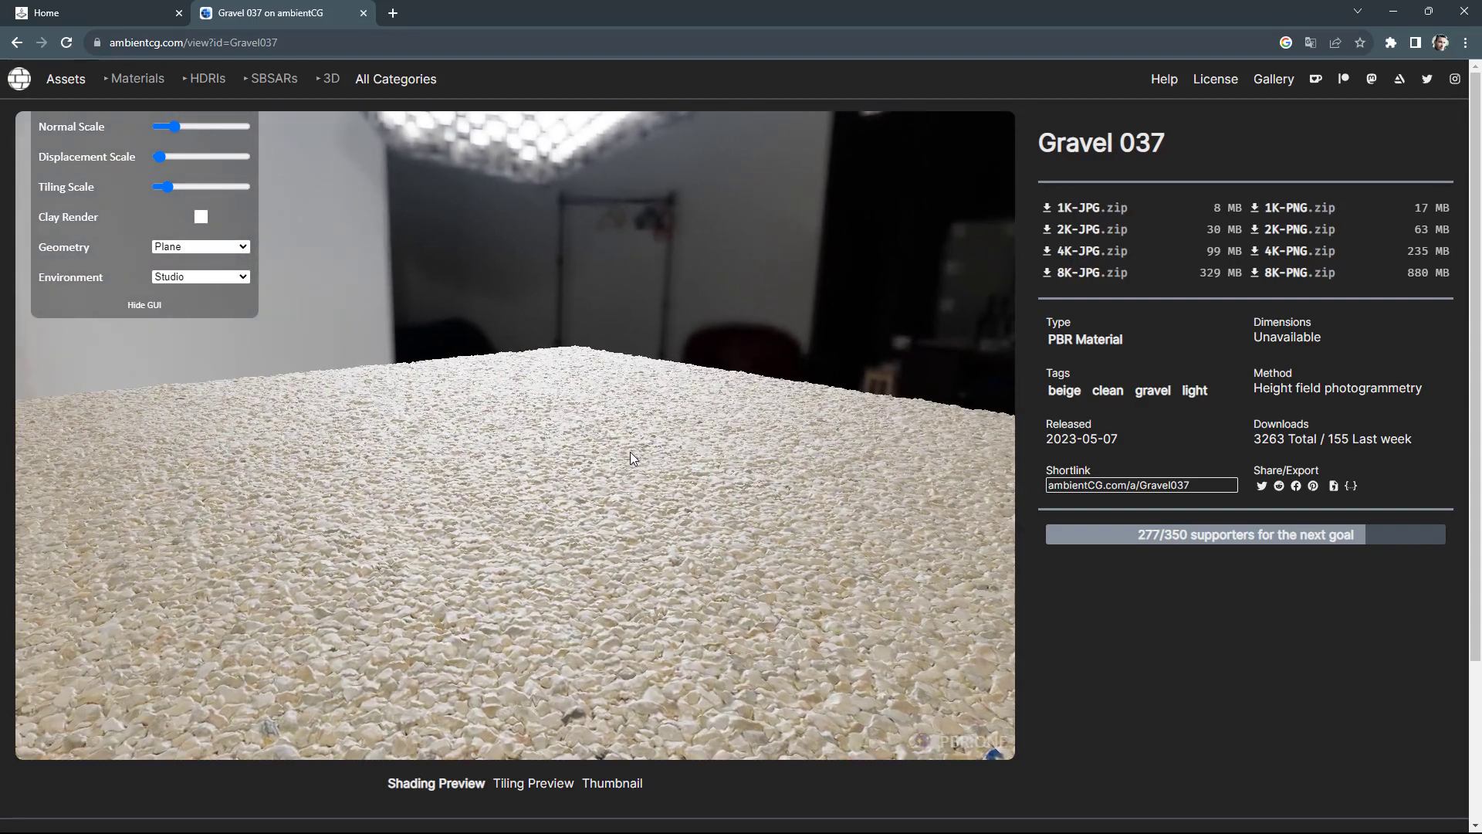
{"action": "scroll", "coordinate": [629, 452], "scroll_direction": "up", "scroll_amount": 5}
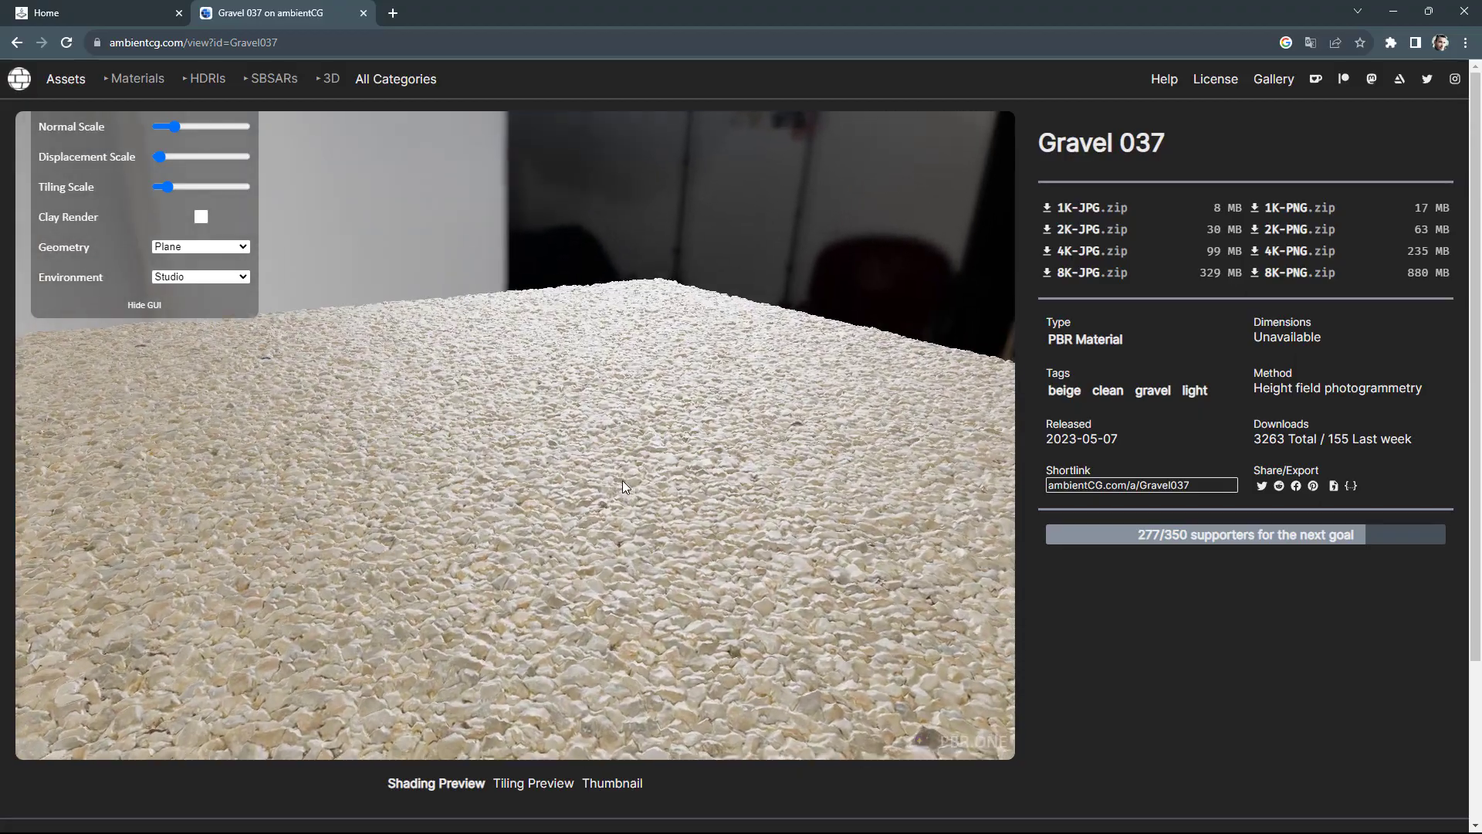
{"action": "left_click_drag", "start_coordinate": [619, 478], "coordinate": [685, 522]}
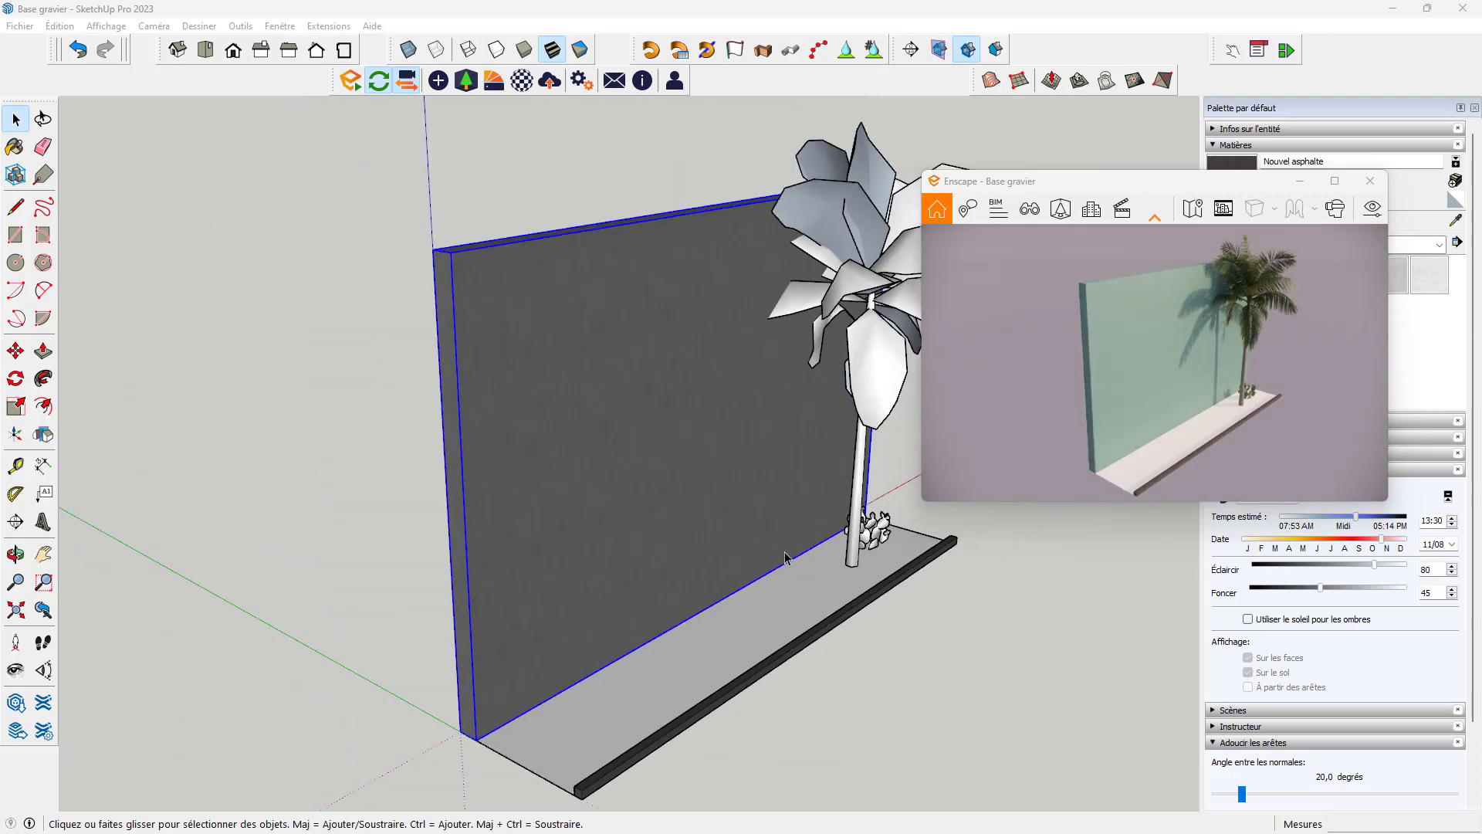
Step: In SketchUp, examine the Base gravier model's wall, palm tree and ground strip from several angles alongside the live Enscape view
{"action": "middle_click_drag", "start_coordinate": [799, 559], "coordinate": [781, 500]}
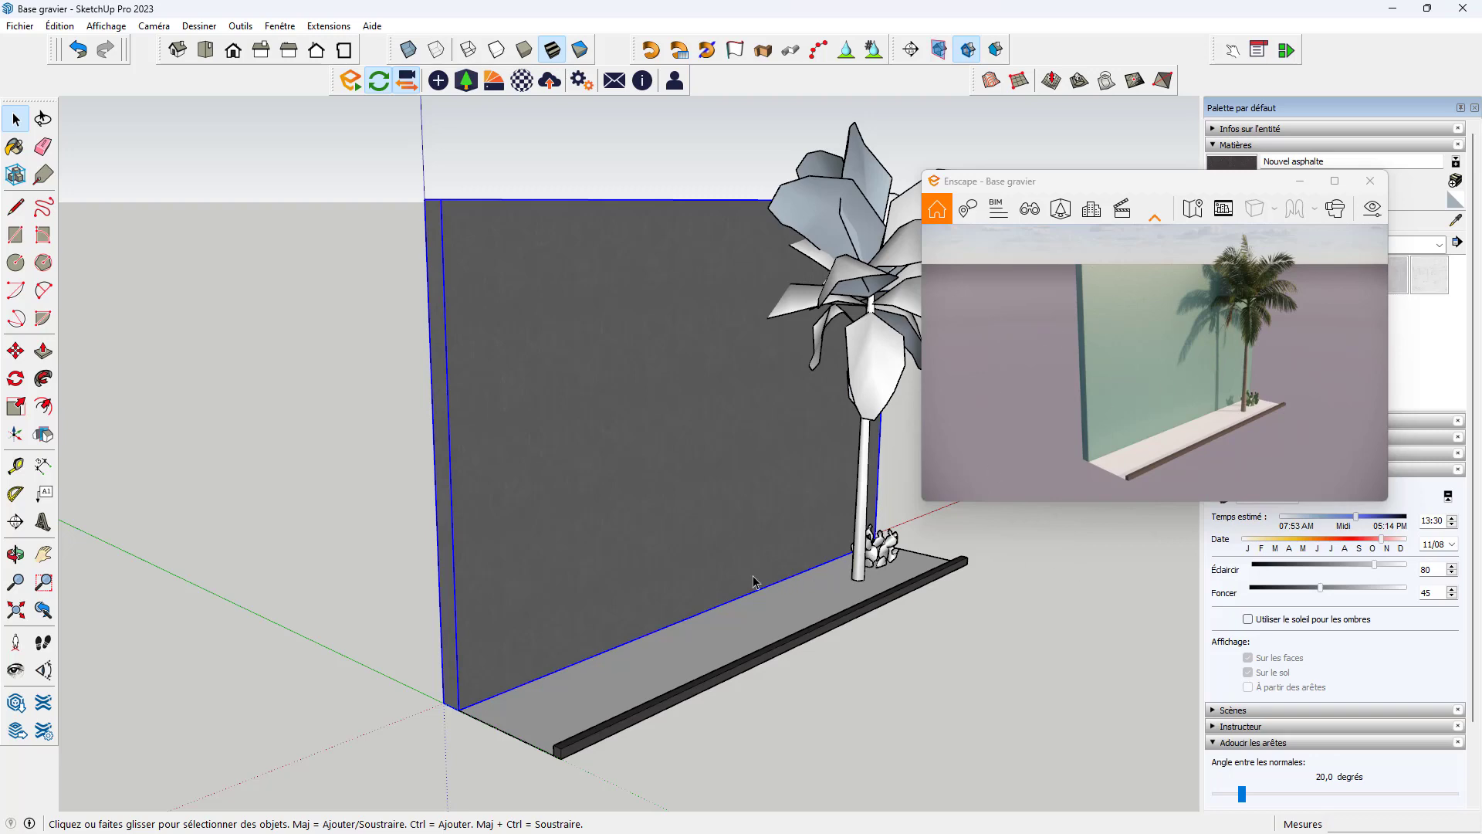
{"action": "mouse_move", "coordinate": [754, 583]}
{"action": "middle_mouse_down"}
{"action": "mouse_move", "coordinate": [656, 553]}
{"action": "mouse_move", "coordinate": [798, 589]}
{"action": "mouse_move", "coordinate": [777, 564]}
{"action": "mouse_move", "coordinate": [762, 595]}
{"action": "middle_mouse_up"}
{"action": "scroll", "coordinate": [776, 590], "scroll_direction": "up", "scroll_amount": 6}
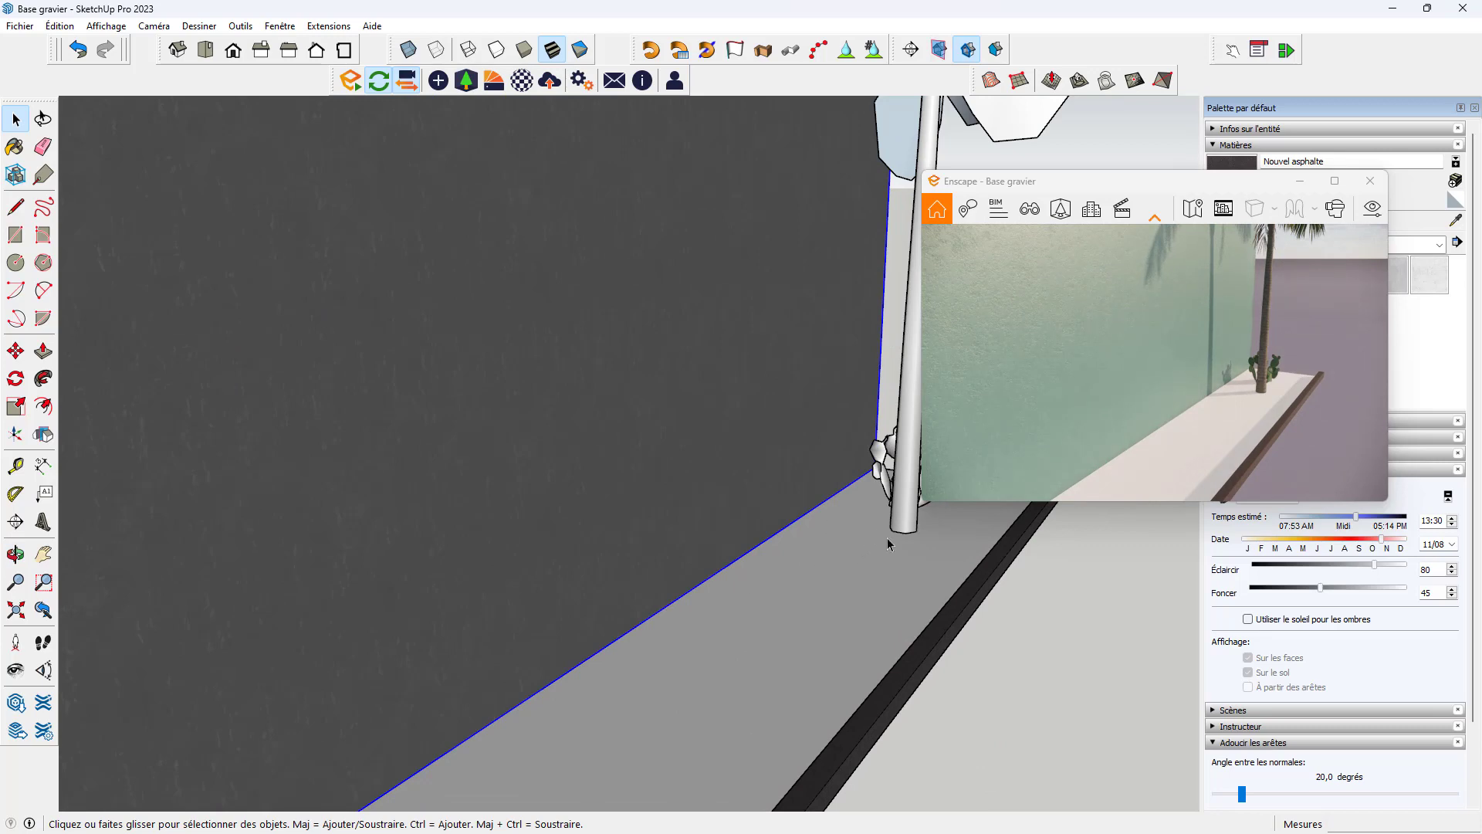
{"action": "scroll", "coordinate": [872, 583], "scroll_direction": "down", "scroll_amount": 4}
{"action": "scroll", "coordinate": [795, 572], "scroll_direction": "down", "scroll_amount": 3}
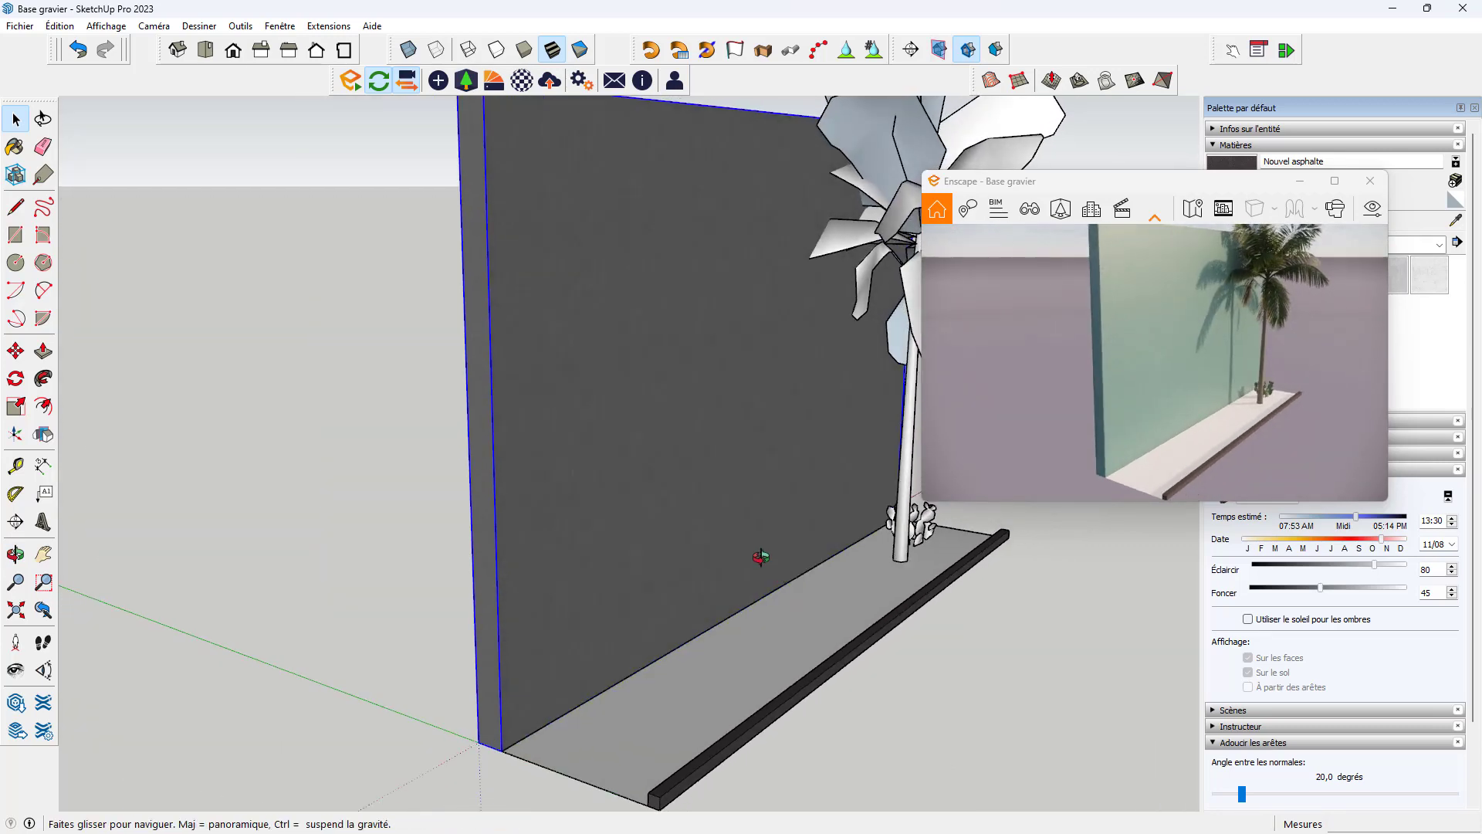
{"action": "scroll", "coordinate": [617, 555], "scroll_direction": "down", "scroll_amount": 2}
{"action": "mouse_move", "coordinate": [599, 580]}
{"action": "middle_mouse_down"}
{"action": "mouse_move", "coordinate": [651, 546]}
{"action": "mouse_move", "coordinate": [1082, 576]}
{"action": "mouse_move", "coordinate": [489, 536]}
{"action": "middle_mouse_up"}
{"action": "scroll", "coordinate": [818, 455], "scroll_direction": "up", "scroll_amount": 5}
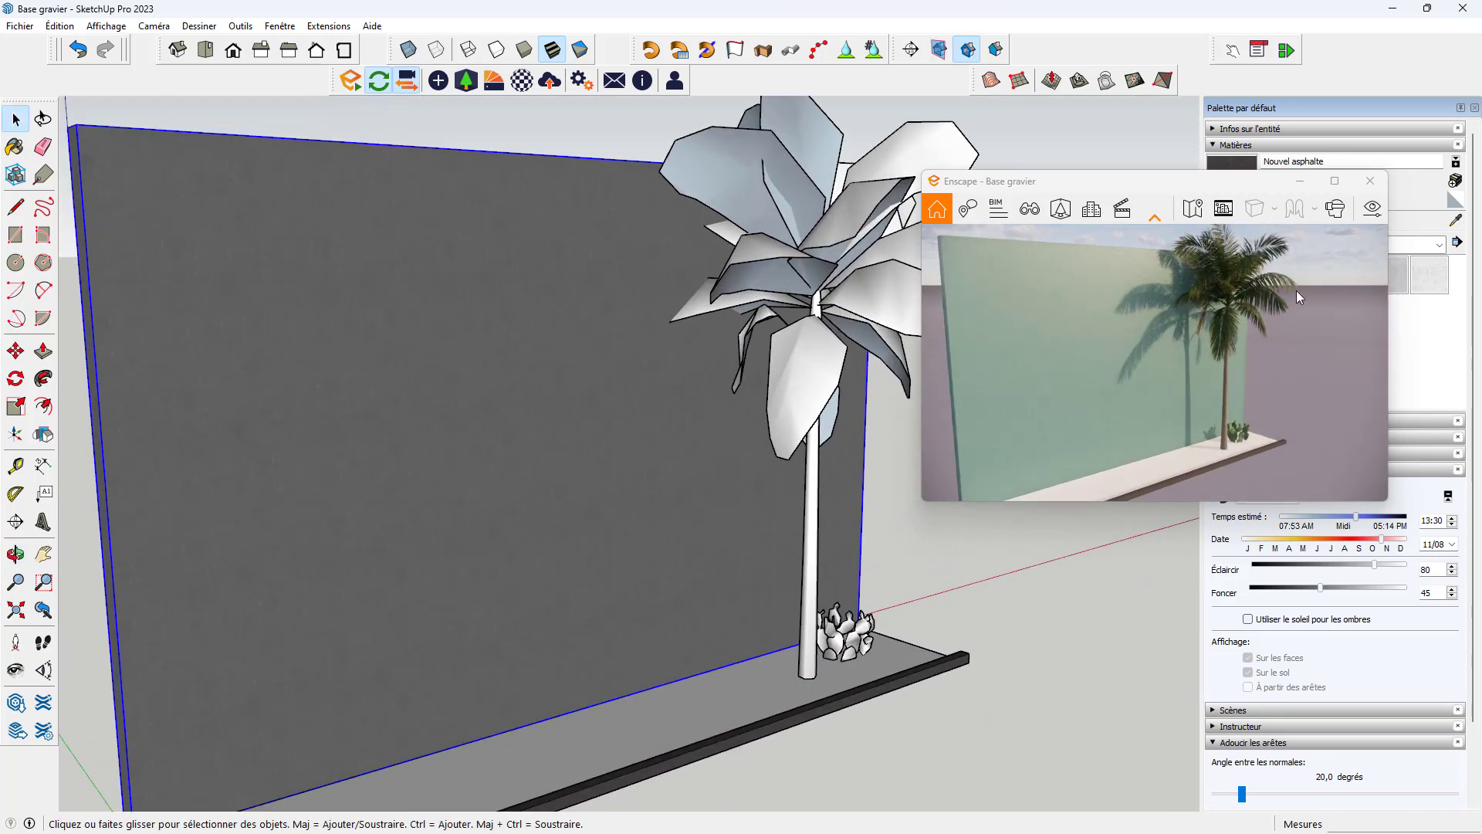
Step: Maximize the Enscape render window and examine the palm tree, cactus and white ground strip
{"action": "left_click", "coordinate": [1335, 180]}
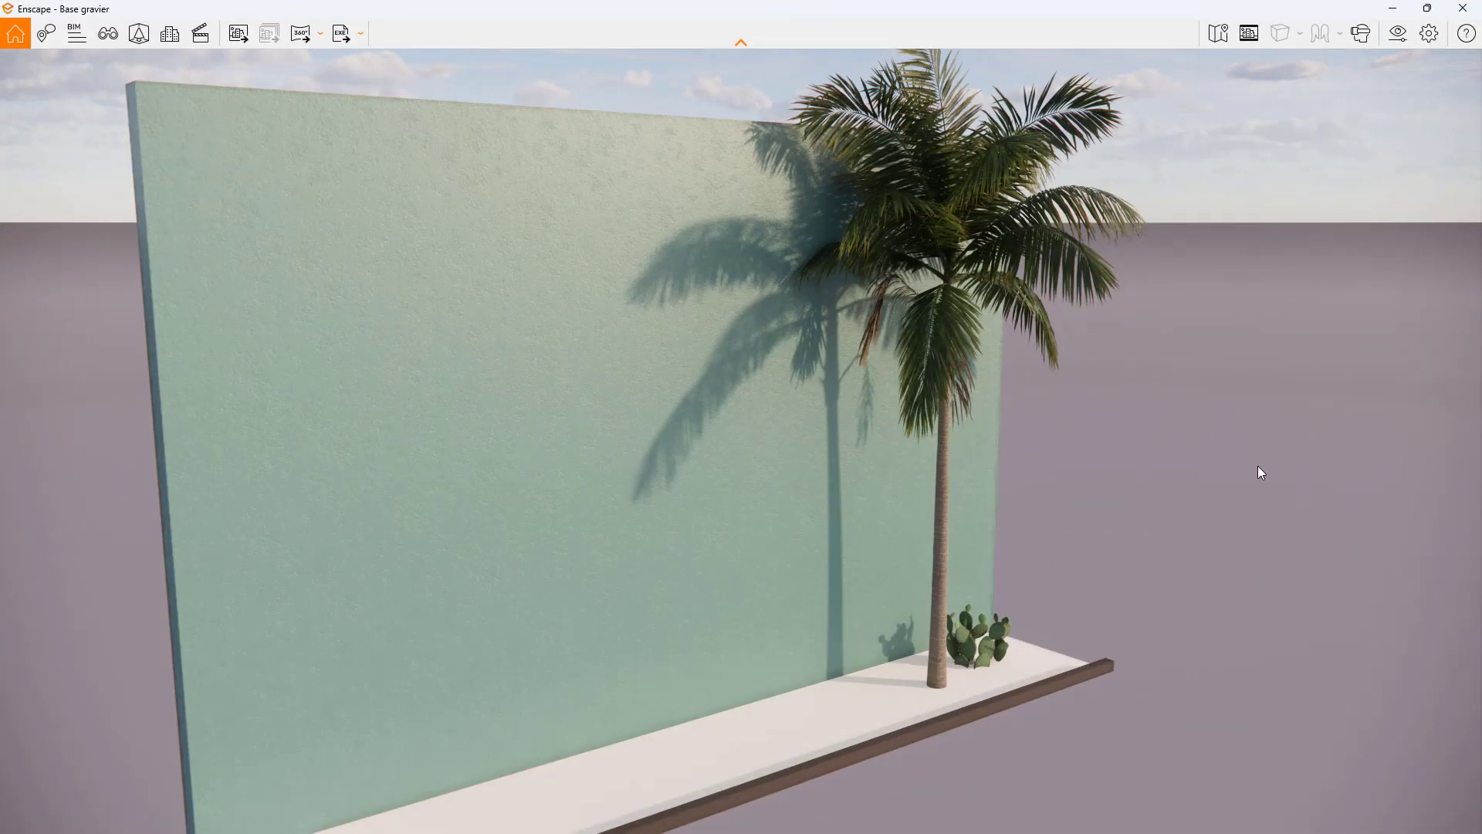
{"action": "middle_click_drag", "start_coordinate": [838, 472], "coordinate": [822, 585]}
{"action": "scroll", "coordinate": [842, 657], "scroll_direction": "up", "scroll_amount": 3}
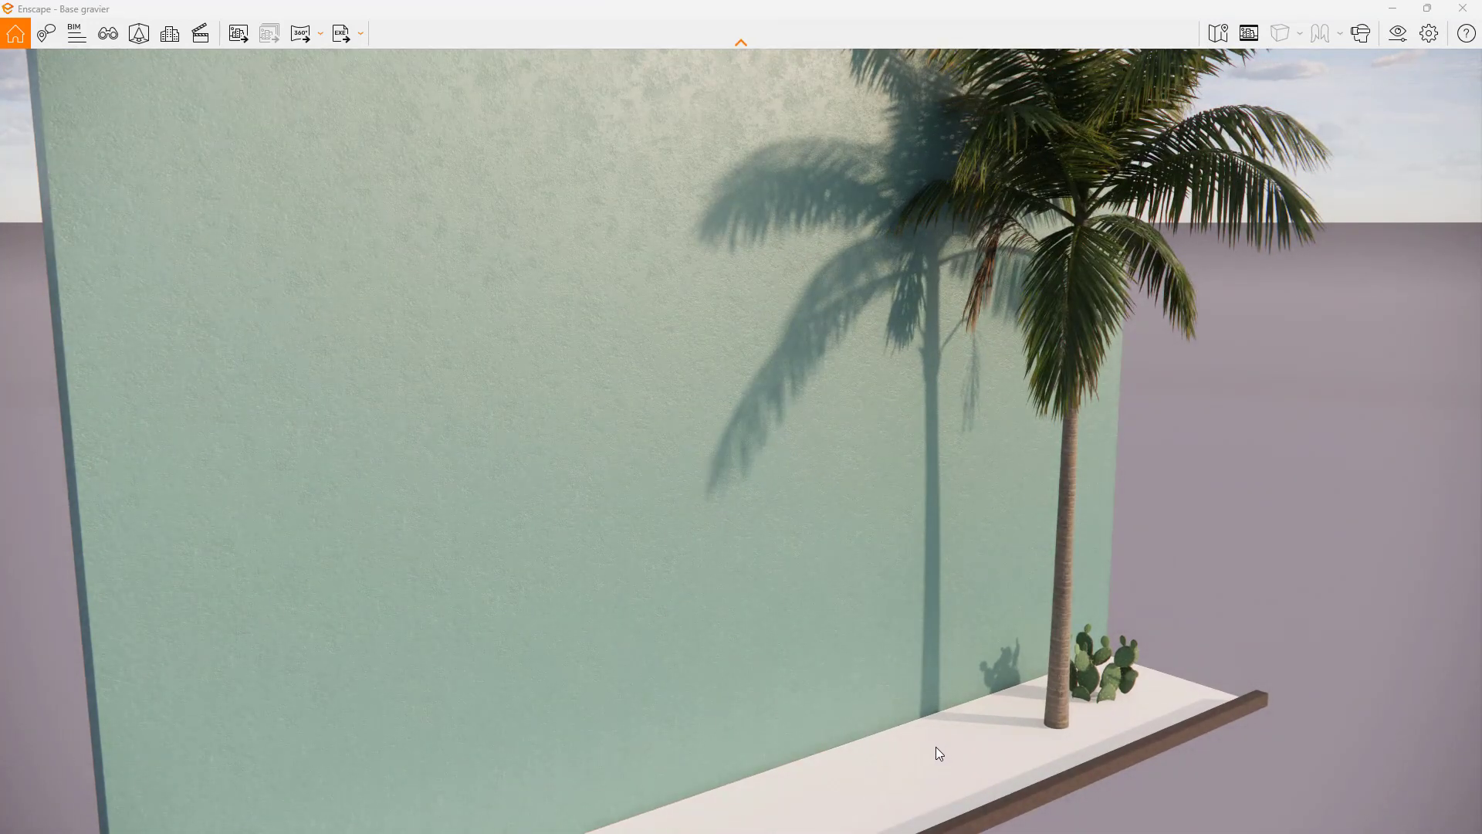
{"action": "scroll", "coordinate": [927, 748], "scroll_direction": "down", "scroll_amount": 3}
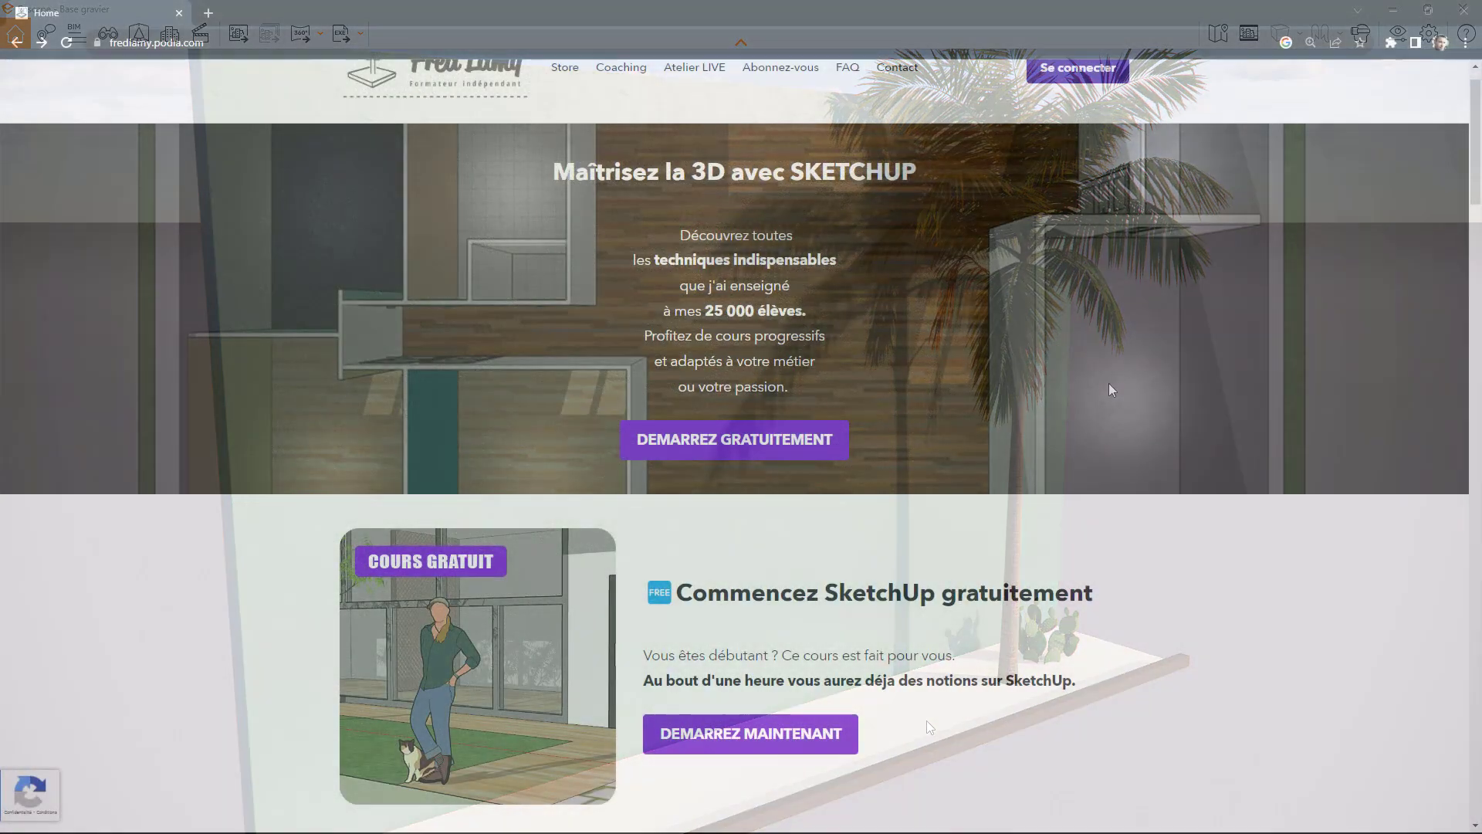
Step: In the browser, open the "Apprenez les bases de SketchUp" course and go to "MODULE 3 : Découvrez ENSCAPE"
{"action": "scroll", "coordinate": [1095, 384], "scroll_direction": "down", "scroll_amount": 5}
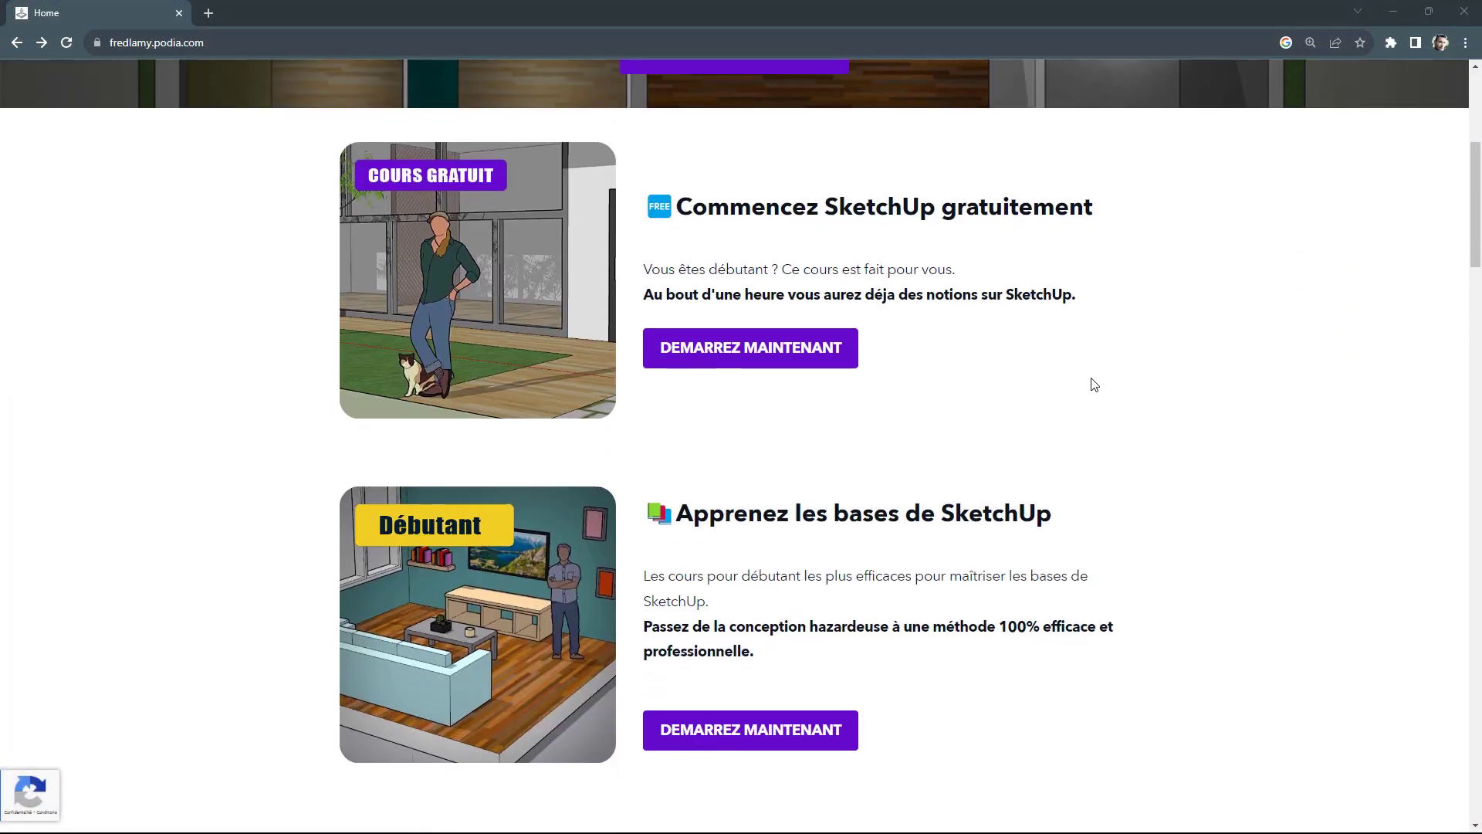
{"action": "scroll", "coordinate": [1095, 384], "scroll_direction": "down", "scroll_amount": 4}
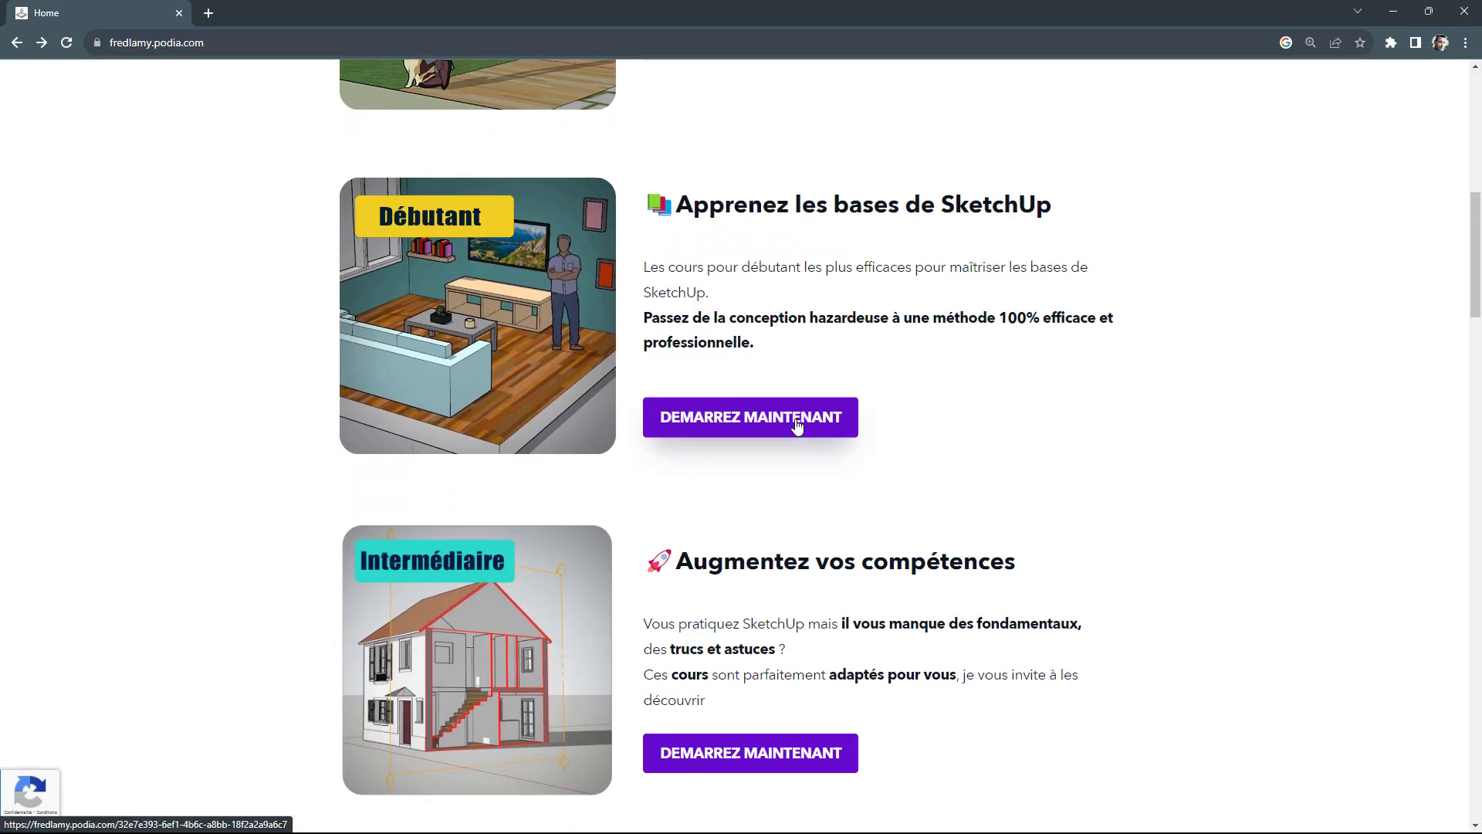
{"action": "left_click", "coordinate": [797, 426]}
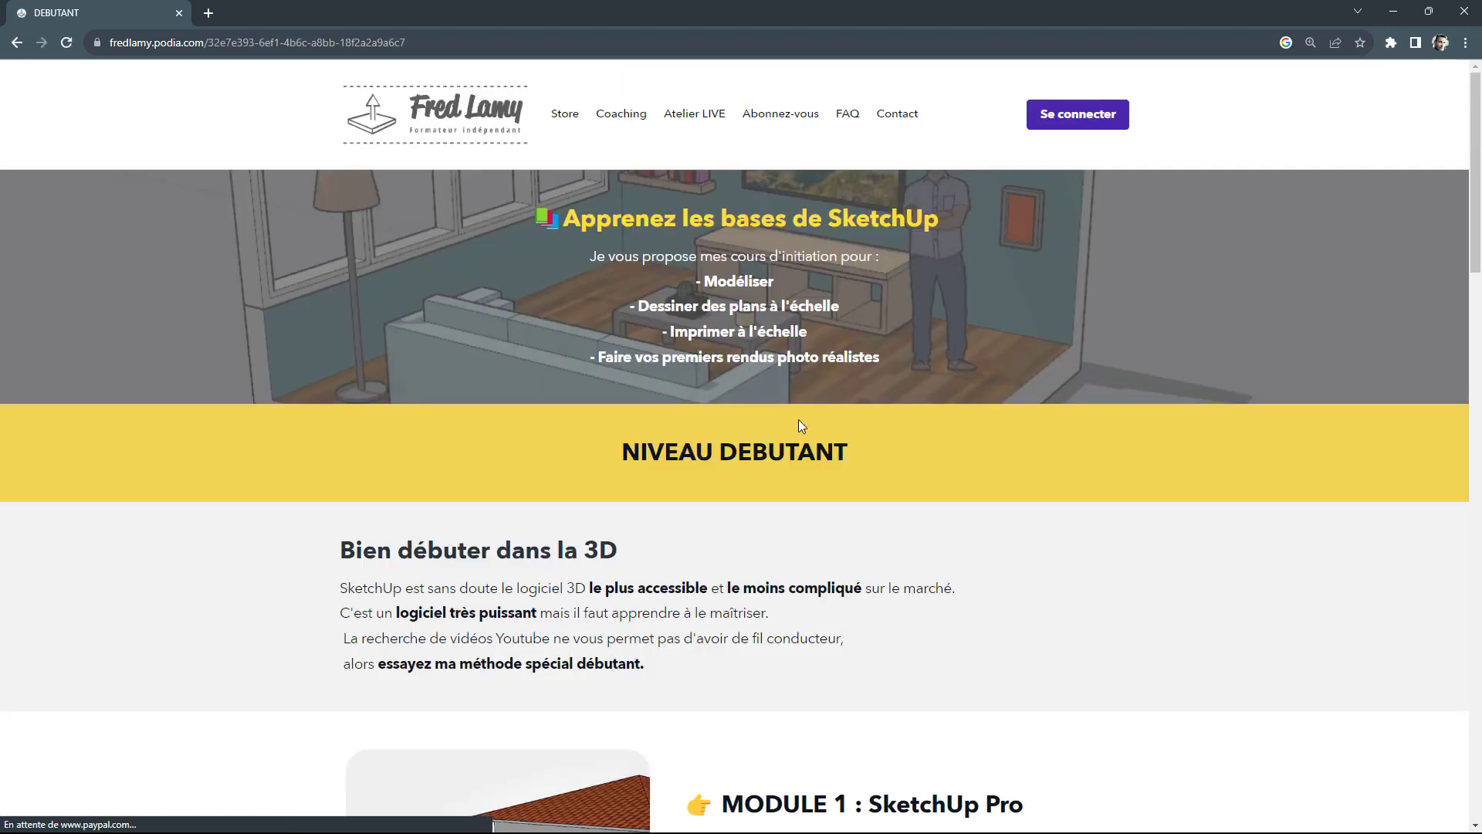
{"action": "scroll", "coordinate": [800, 420], "scroll_direction": "down", "scroll_amount": 15}
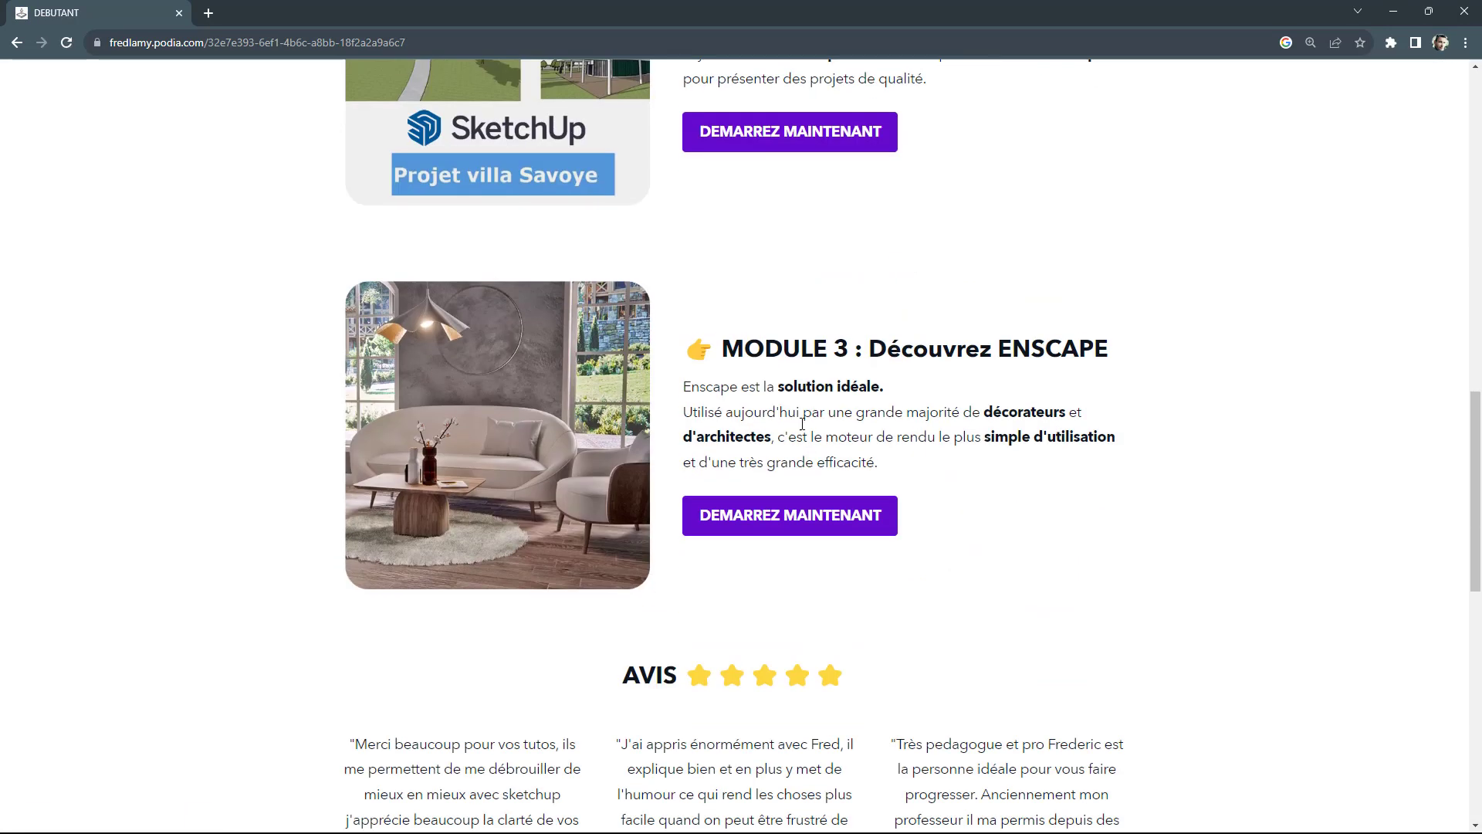
Step: Open the ENSCAPE module, switch back to SketchUp and examine the ground strip between the wall and the curb
{"action": "left_click", "coordinate": [798, 524]}
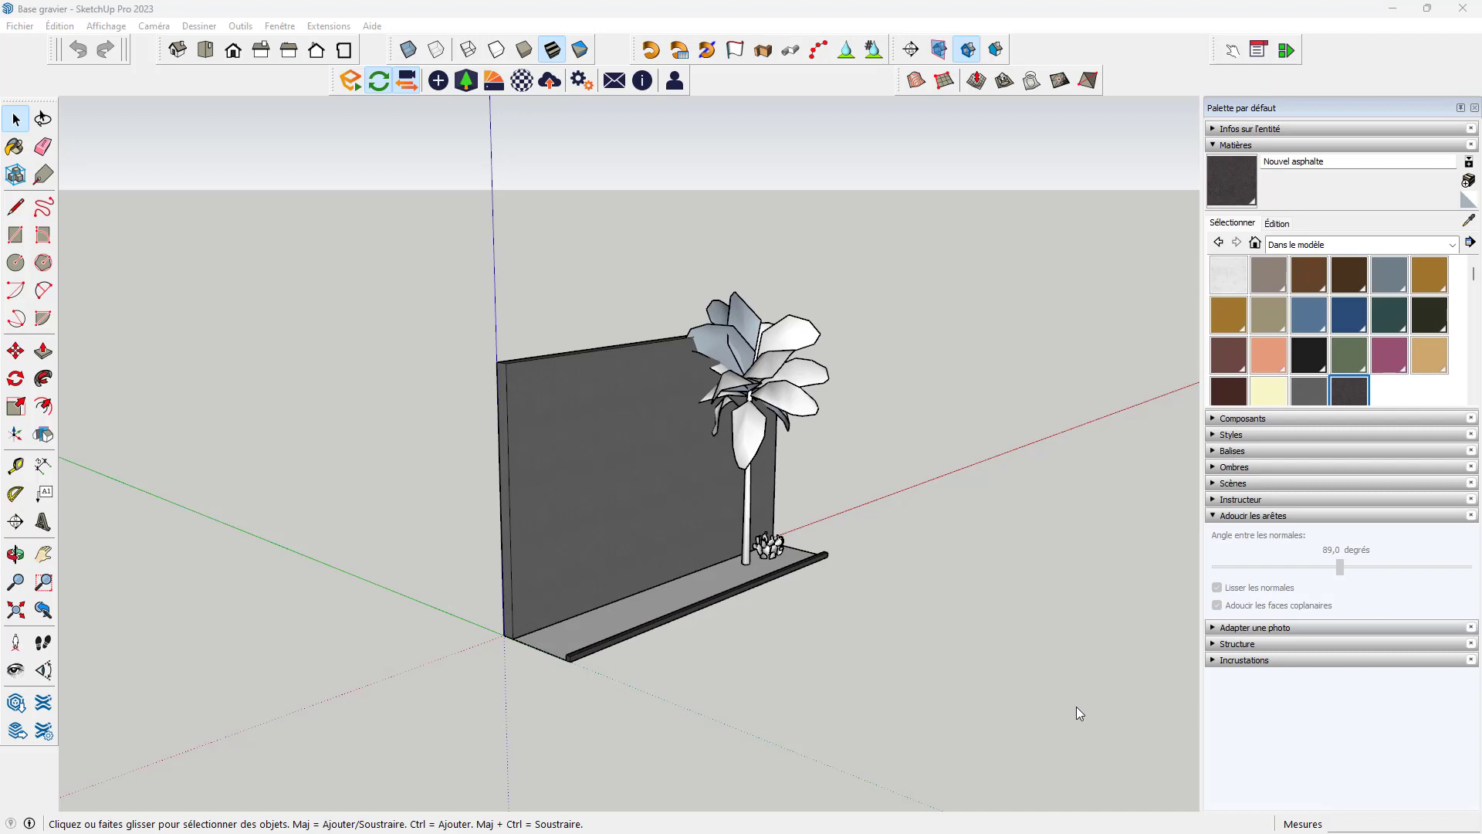
{"action": "scroll", "coordinate": [652, 485], "scroll_direction": "down", "scroll_amount": 3}
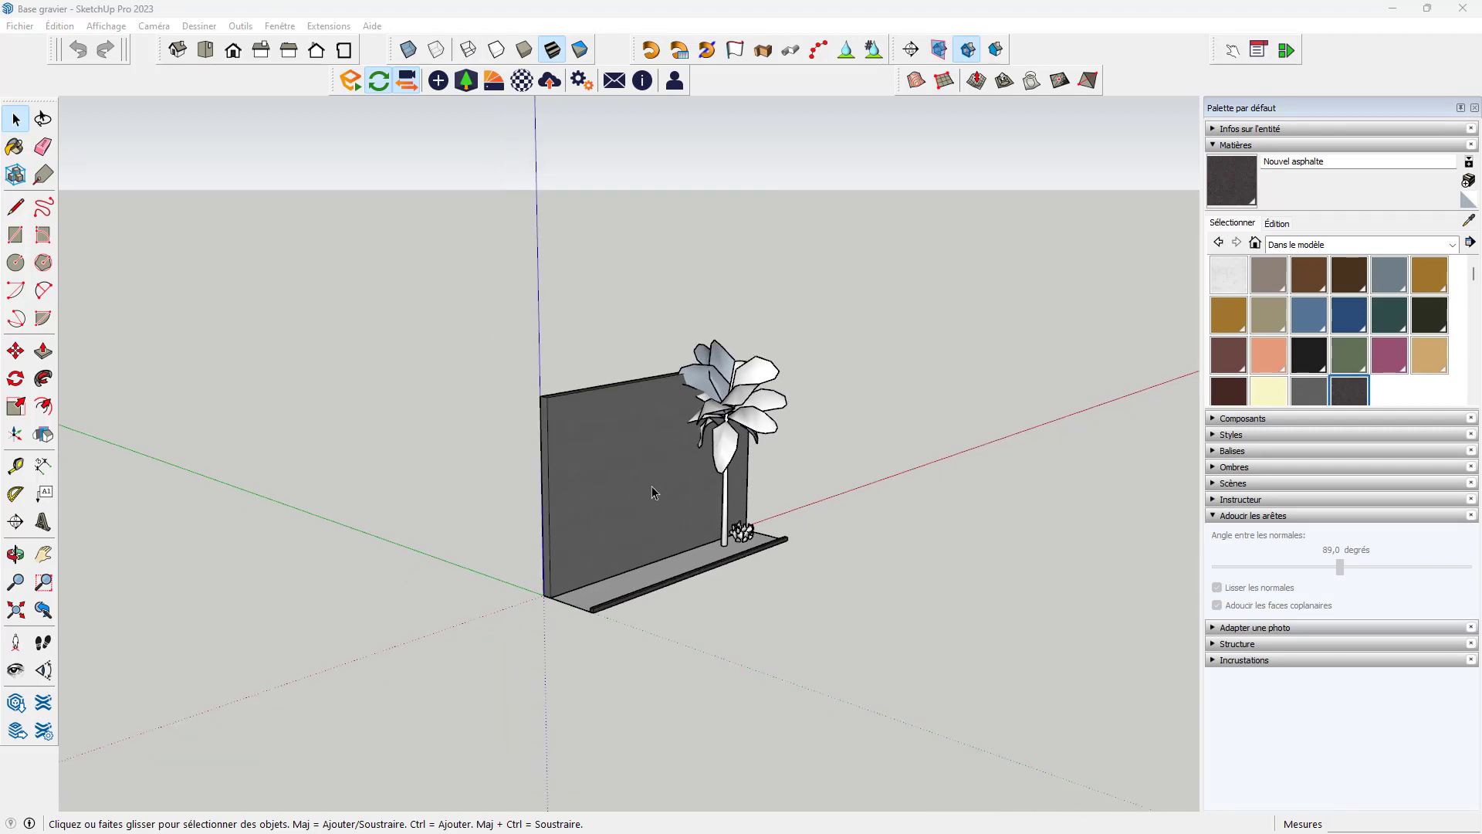
{"action": "middle_click_drag", "start_coordinate": [651, 485], "coordinate": [636, 610]}
{"action": "scroll", "coordinate": [643, 605], "scroll_direction": "up", "scroll_amount": 4}
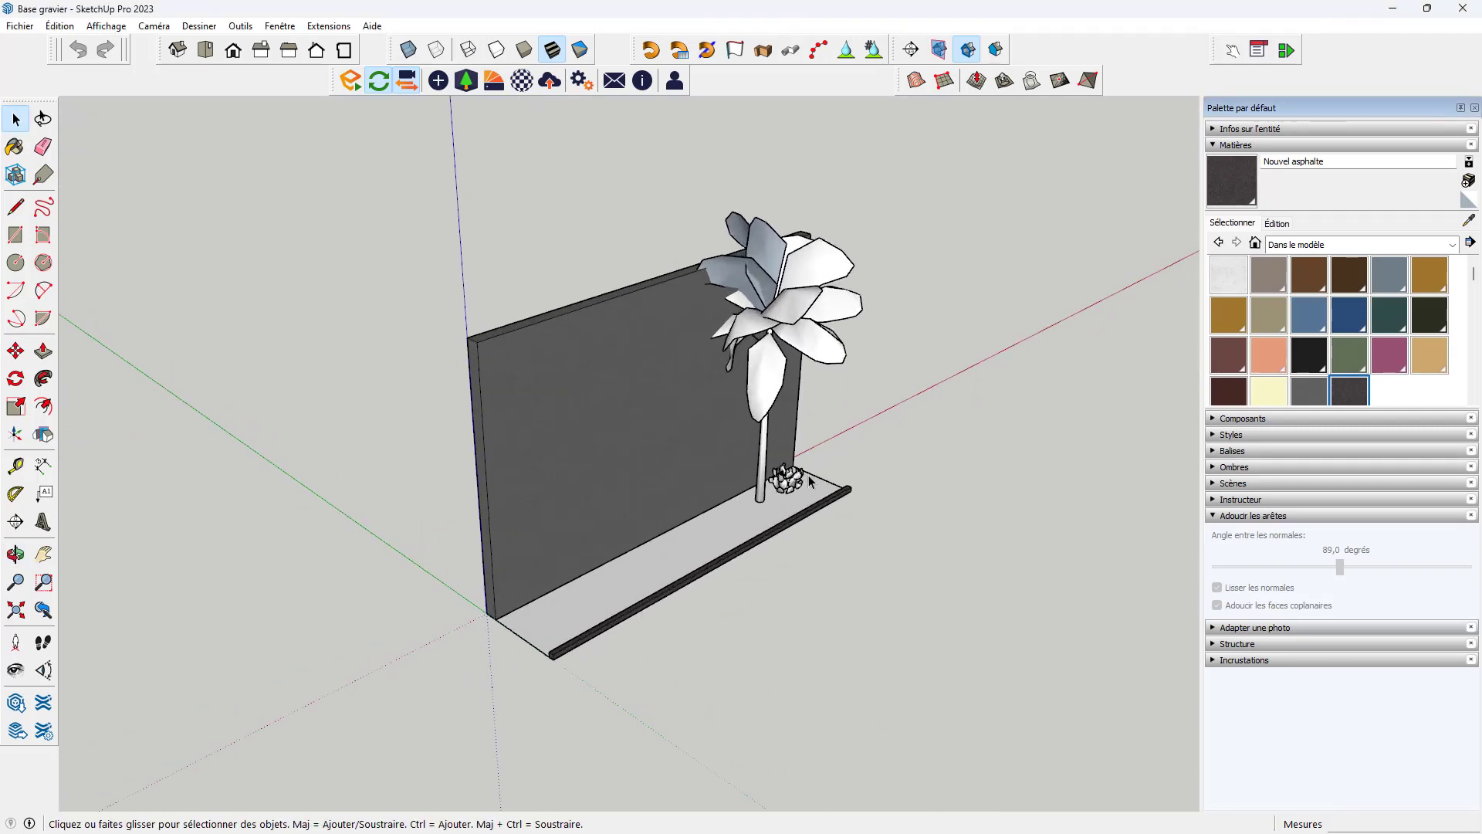
{"action": "left_click", "coordinate": [530, 632]}
{"action": "middle_click_drag", "start_coordinate": [533, 625], "coordinate": [711, 516]}
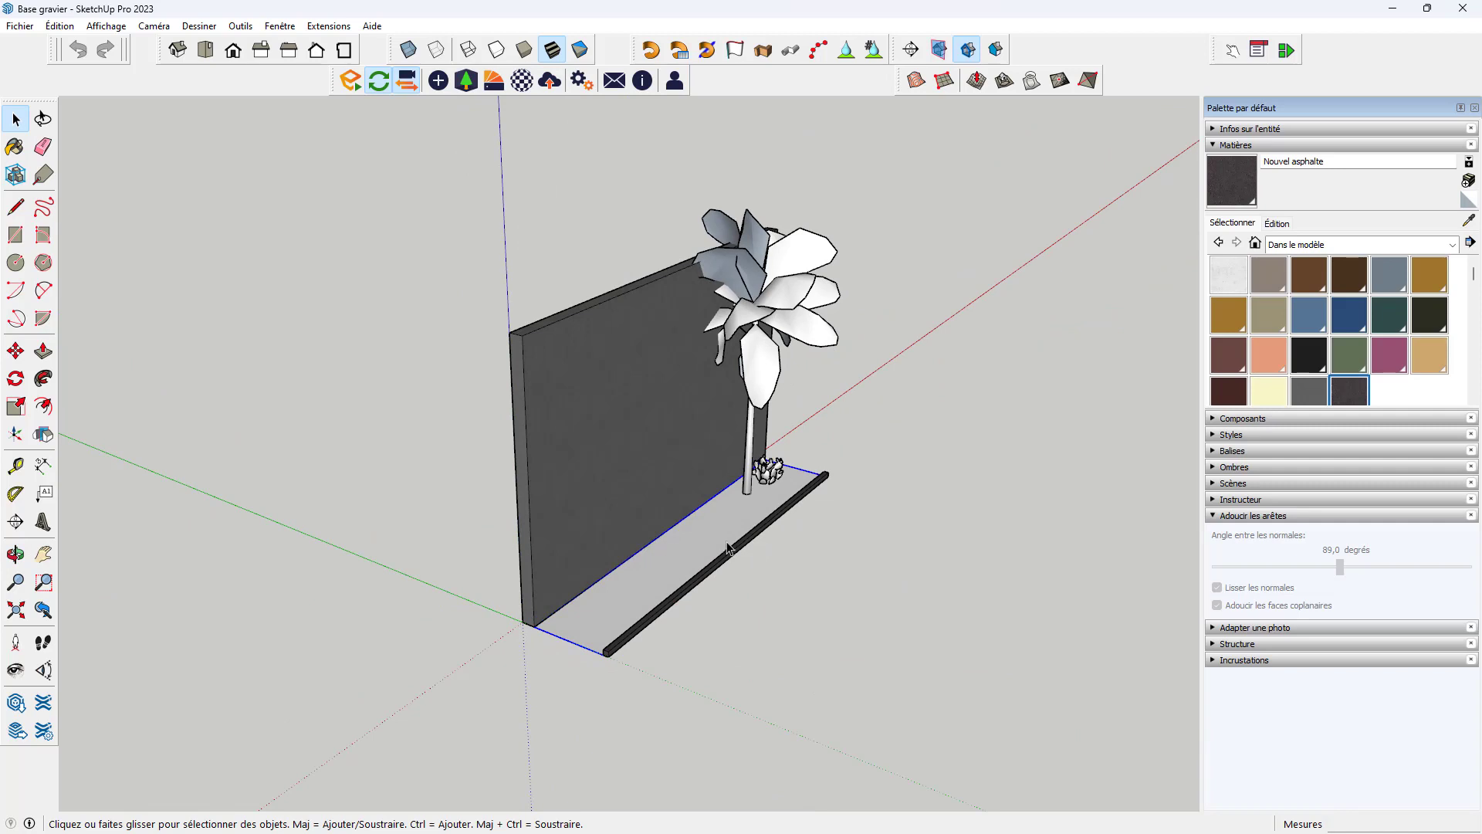
{"action": "middle_click_drag", "start_coordinate": [785, 553], "coordinate": [683, 552]}
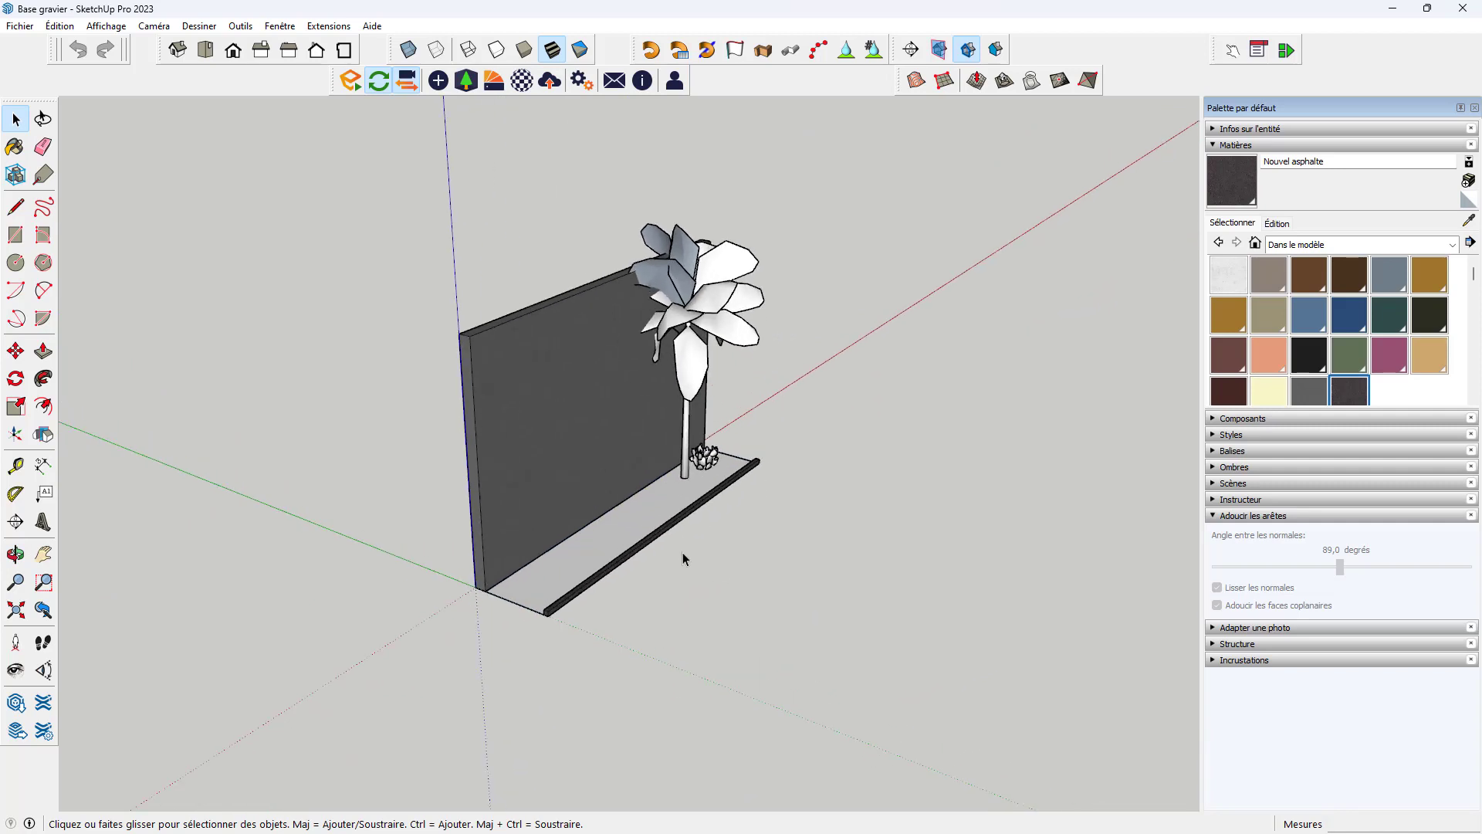
Step: Draw a ground rectangle about 1107 by 234 cm outside the curb, parallel to the existing ground strip
{"action": "middle_click_drag", "start_coordinate": [499, 557], "coordinate": [680, 575]}
{"action": "key", "text": "r"}
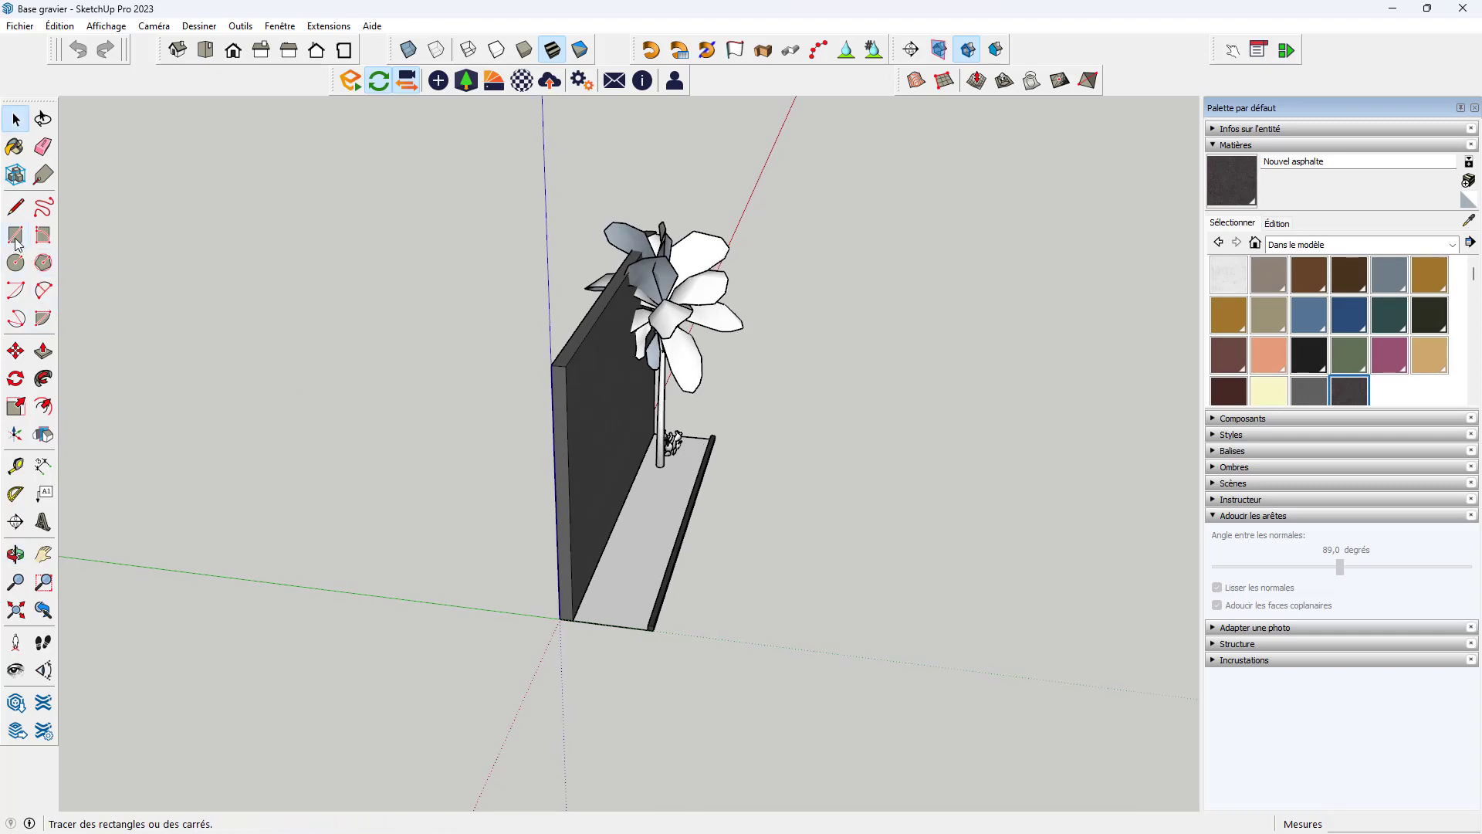
{"action": "middle_click_drag", "start_coordinate": [604, 522], "coordinate": [672, 584]}
{"action": "left_click", "coordinate": [704, 681]}
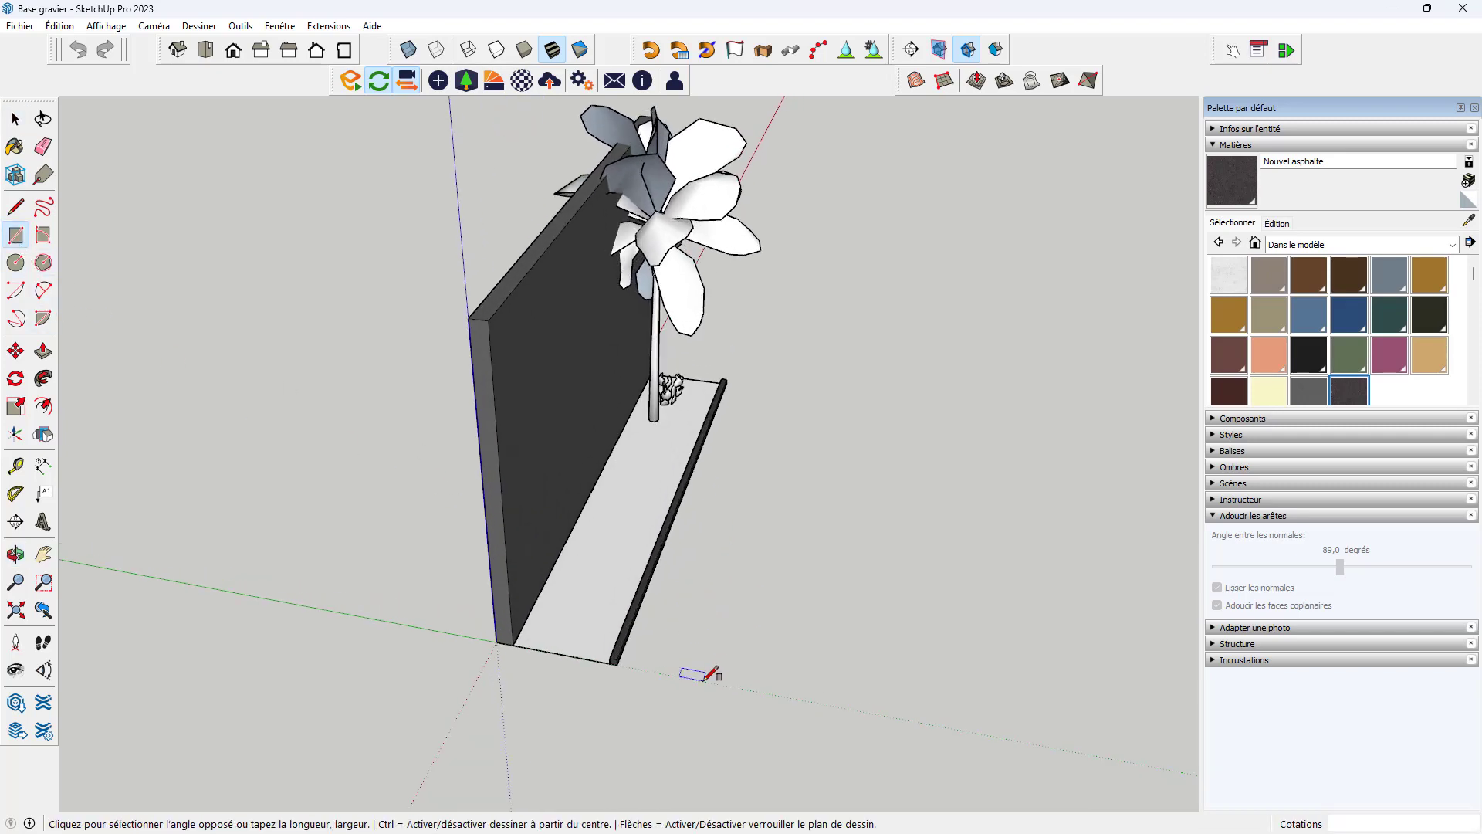
{"action": "left_click", "coordinate": [886, 396]}
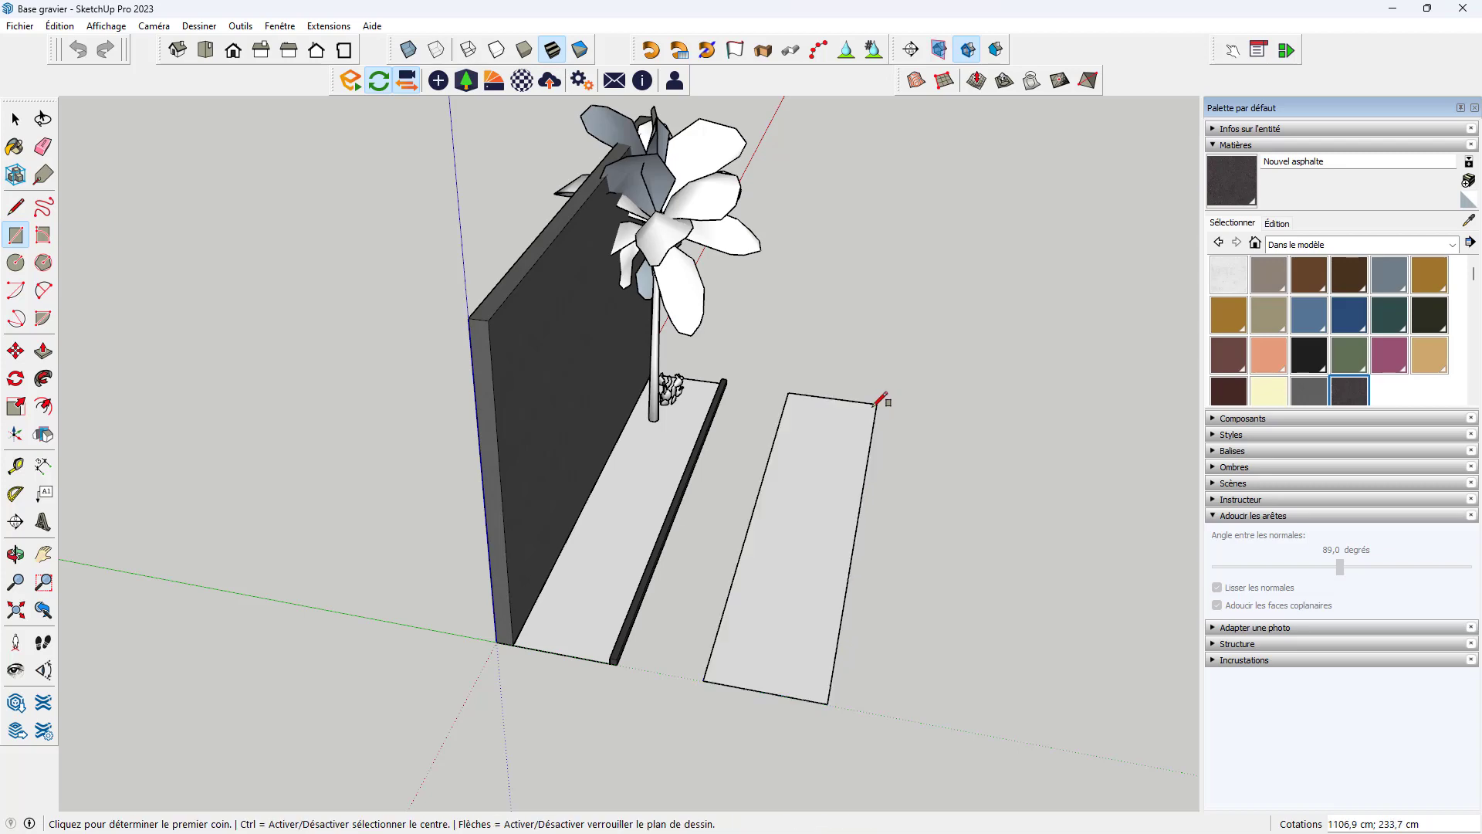
{"action": "middle_click_drag", "start_coordinate": [591, 537], "coordinate": [385, 503]}
{"action": "scroll", "coordinate": [694, 605], "scroll_direction": "down", "scroll_amount": 3}
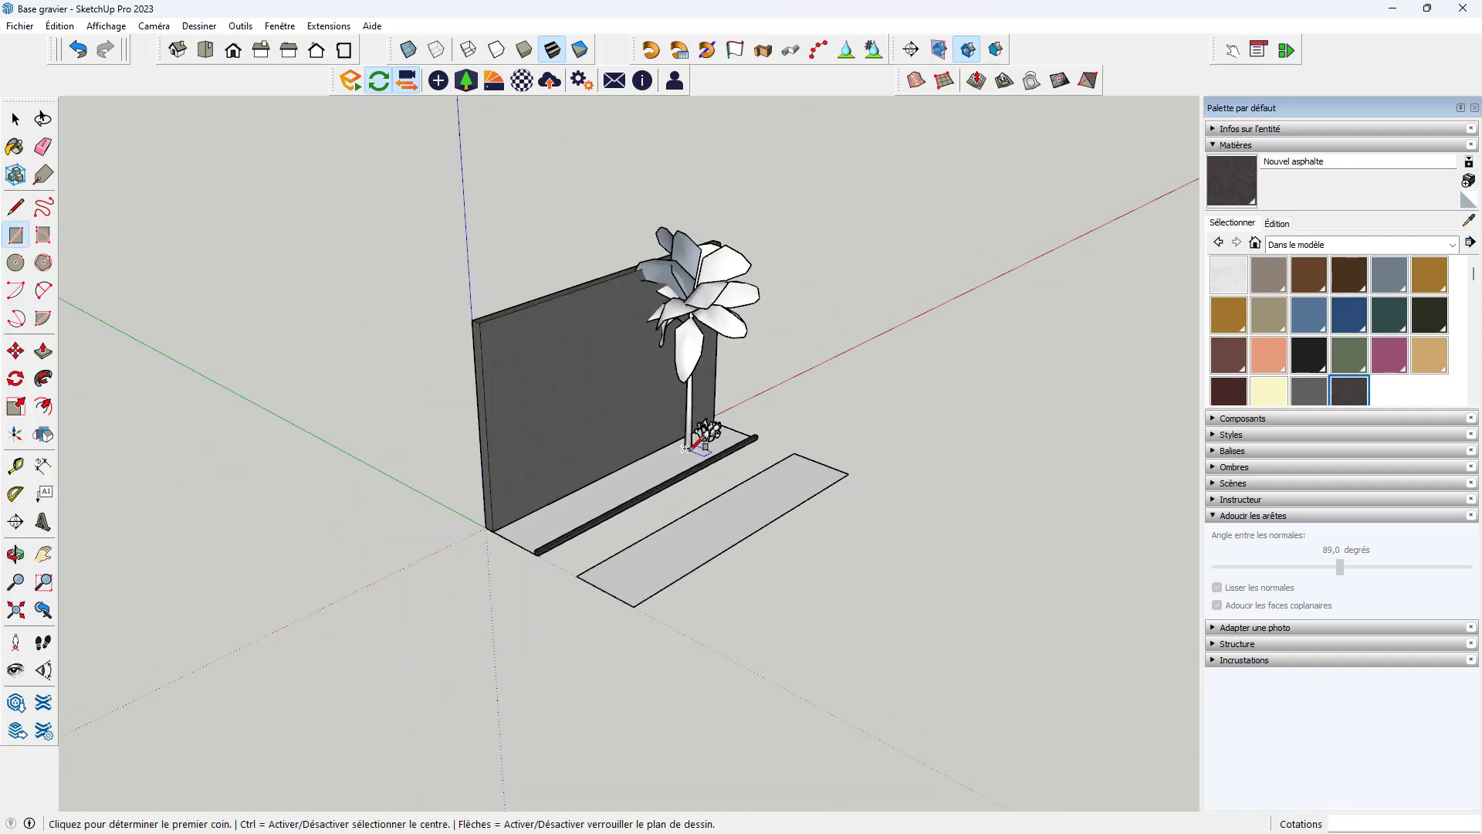
{"action": "scroll", "coordinate": [682, 589], "scroll_direction": "up", "scroll_amount": 6}
{"action": "key", "text": "r"}
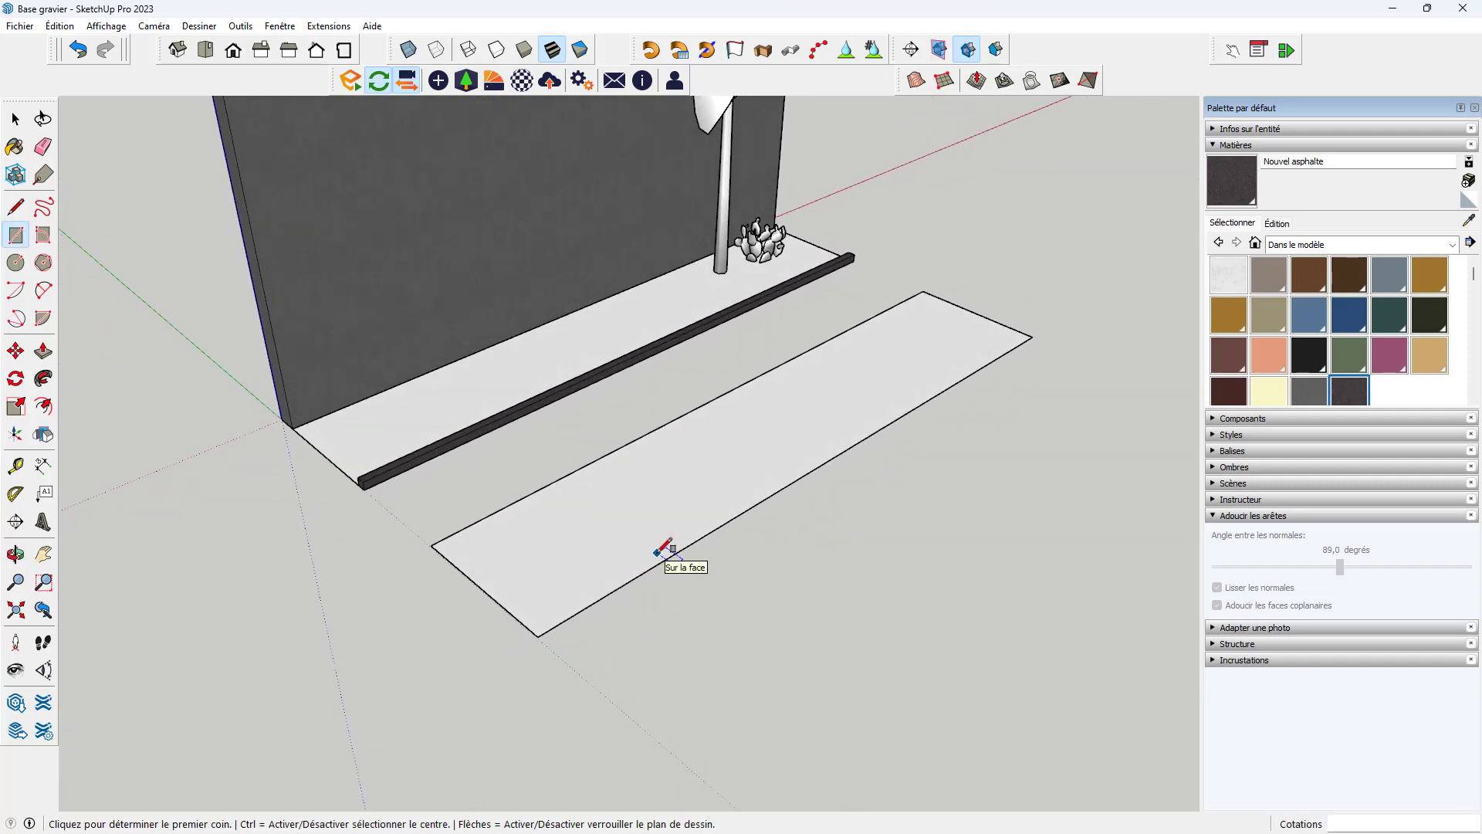
{"action": "scroll", "coordinate": [563, 523], "scroll_direction": "down", "scroll_amount": 3}
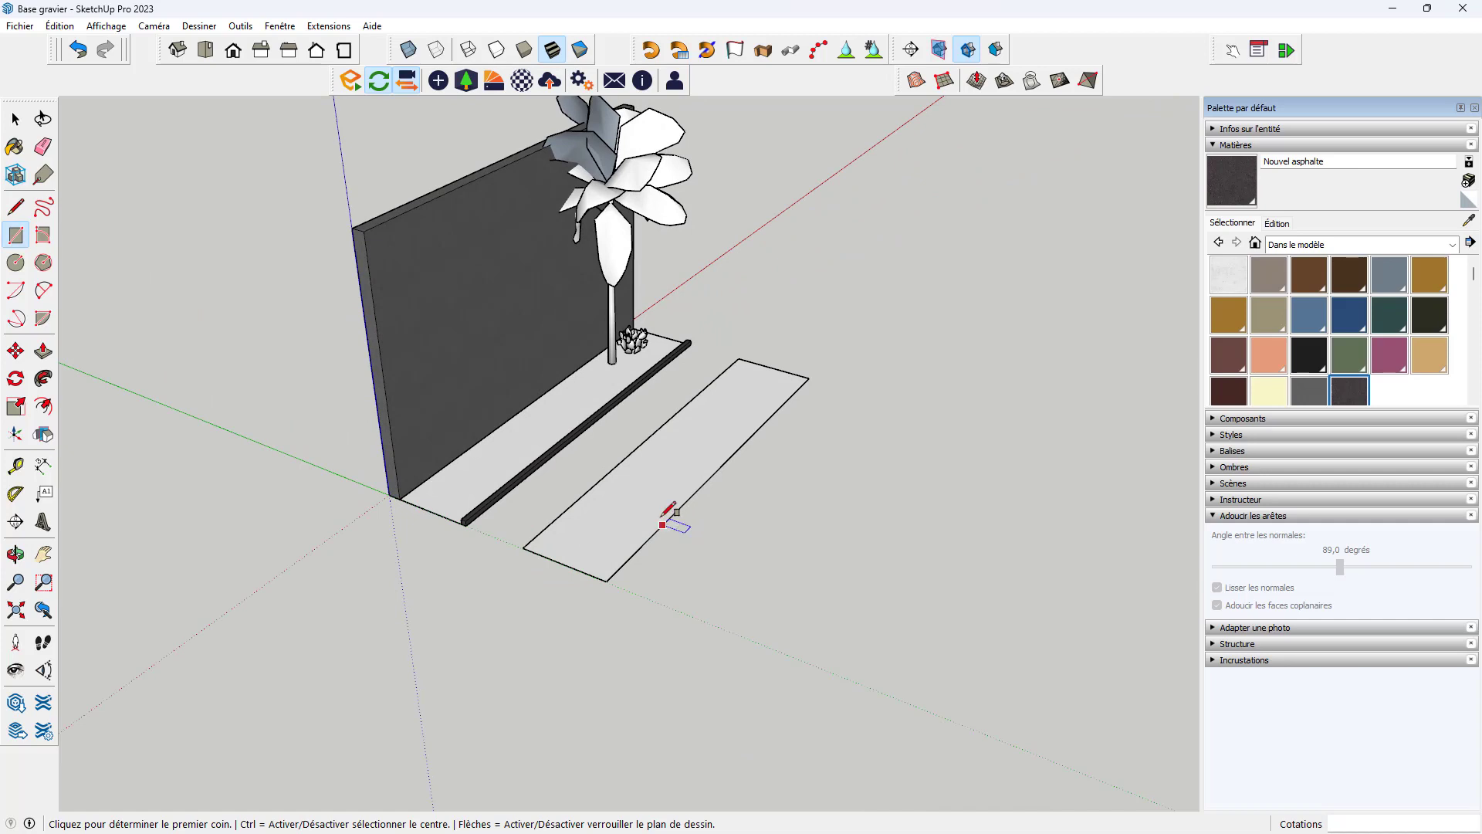
Step: Import Gravel023_2K_Color as a texture and apply it to the new rectangle with an image width of about 292 cm
{"action": "left_click", "coordinate": [20, 26]}
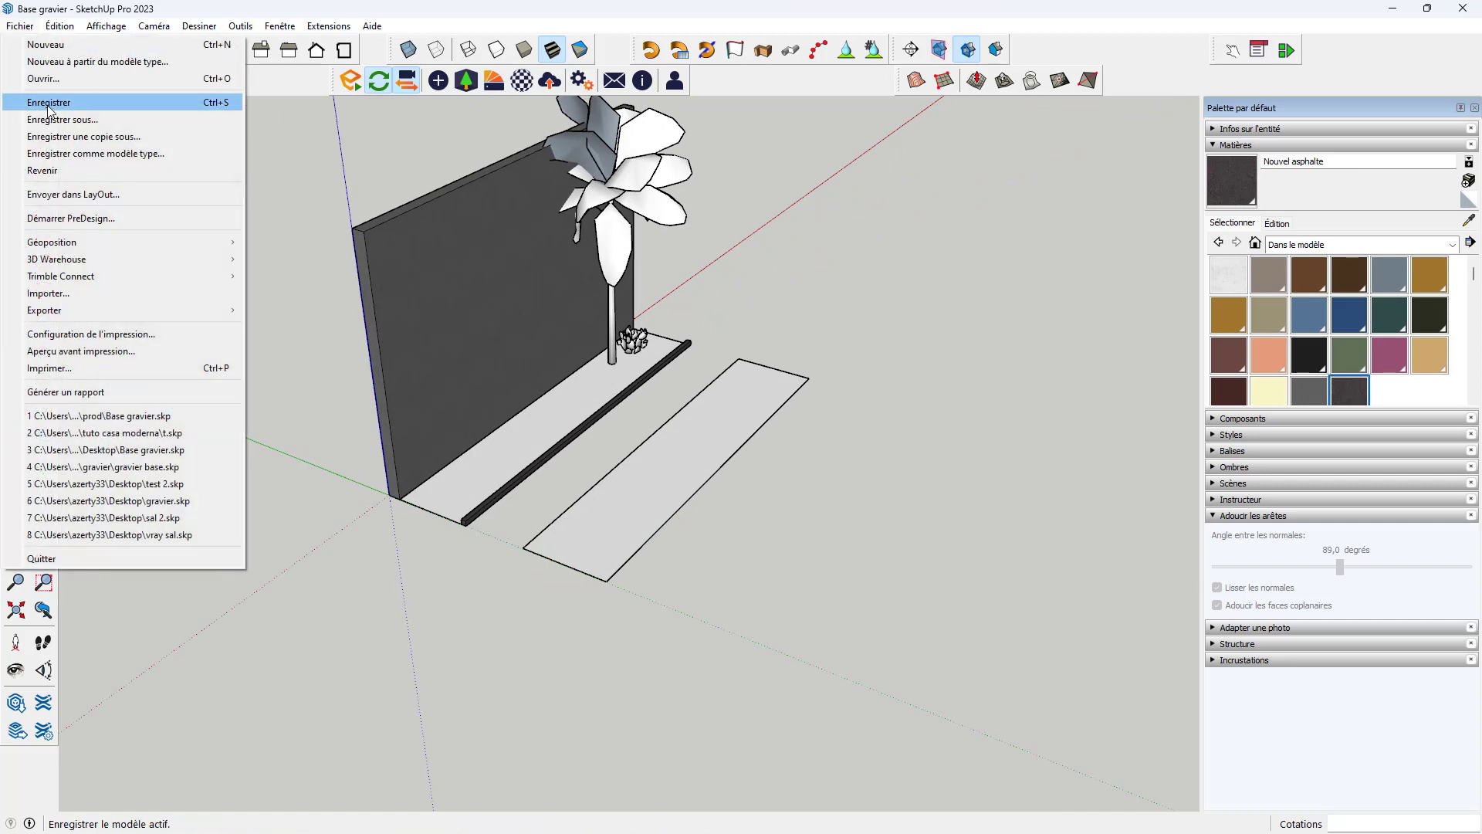
{"action": "left_click", "coordinate": [54, 294]}
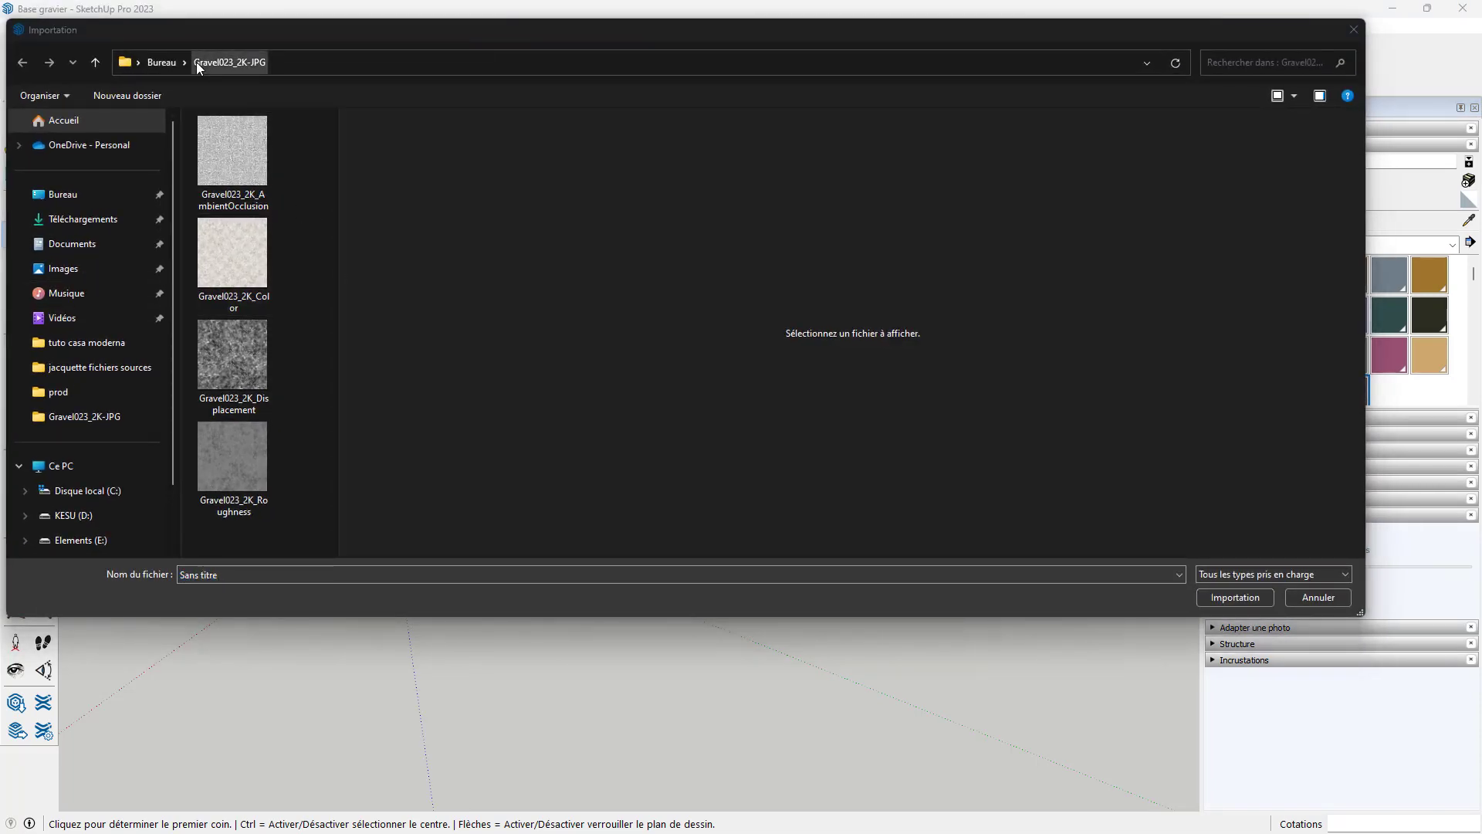
{"action": "left_click", "coordinate": [257, 282]}
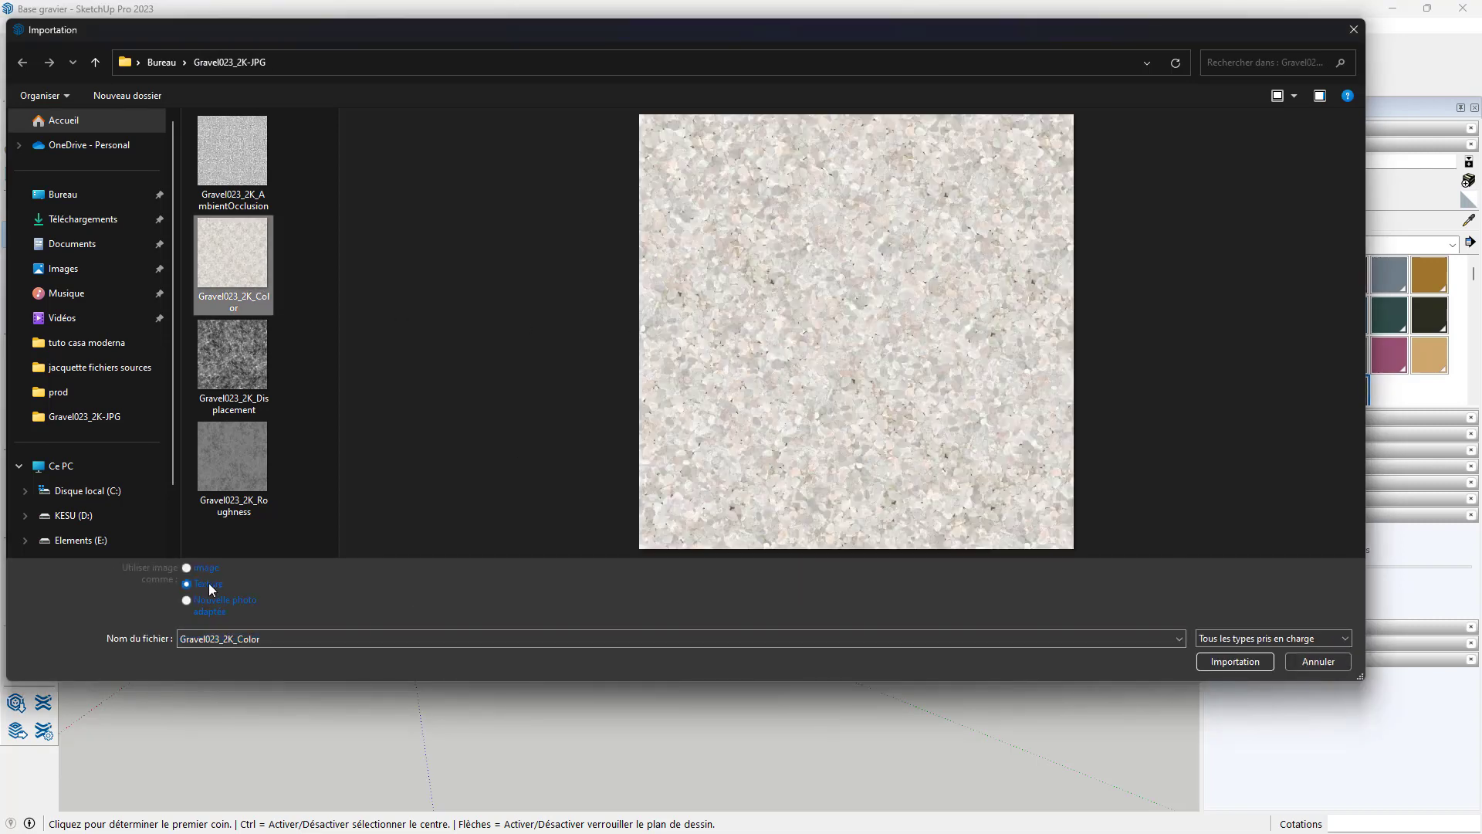
{"action": "left_click", "coordinate": [1235, 660]}
{"action": "scroll", "coordinate": [683, 451], "scroll_direction": "up", "scroll_amount": 5}
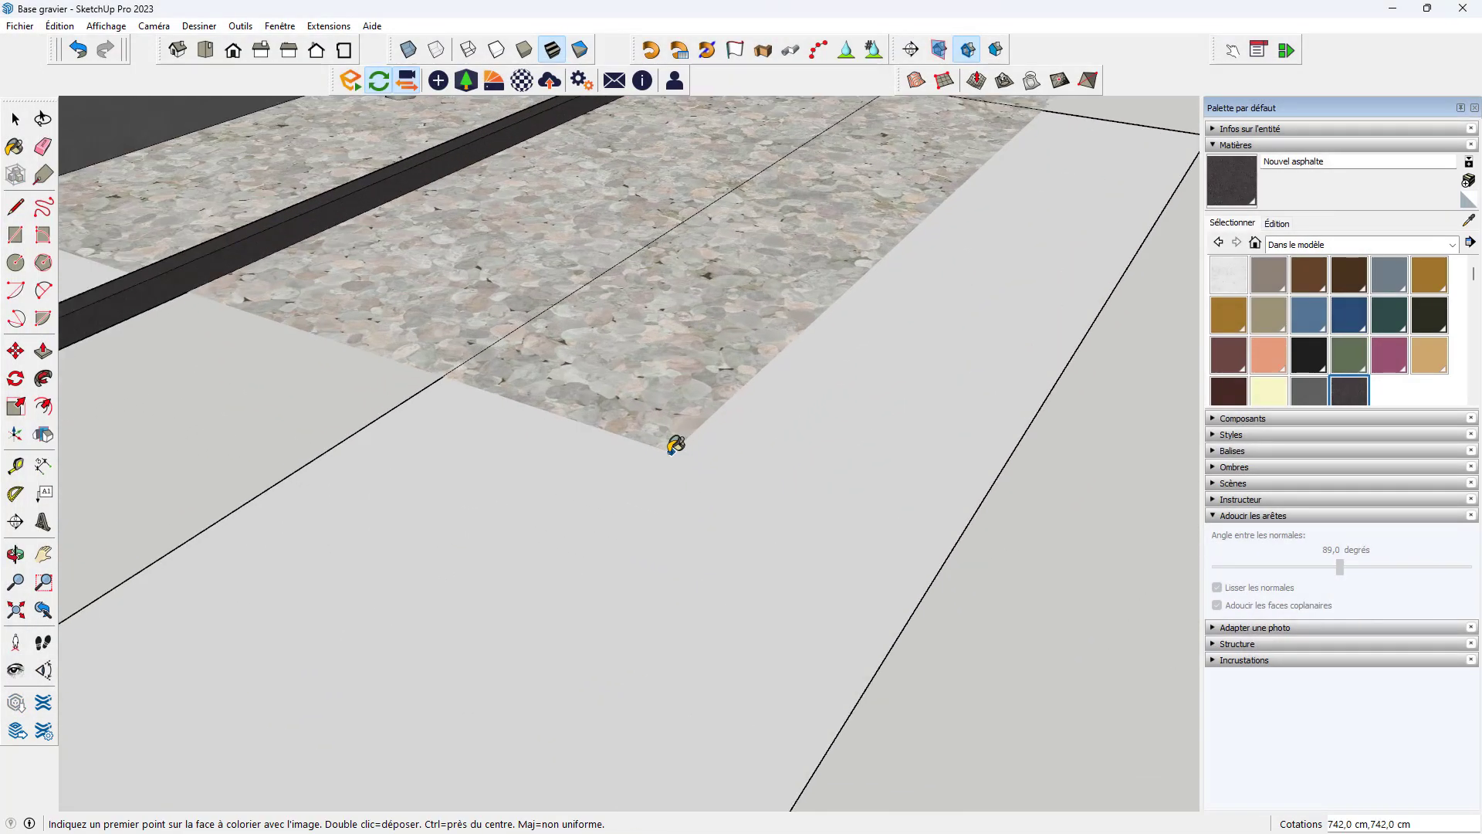
{"action": "left_click", "coordinate": [636, 466]}
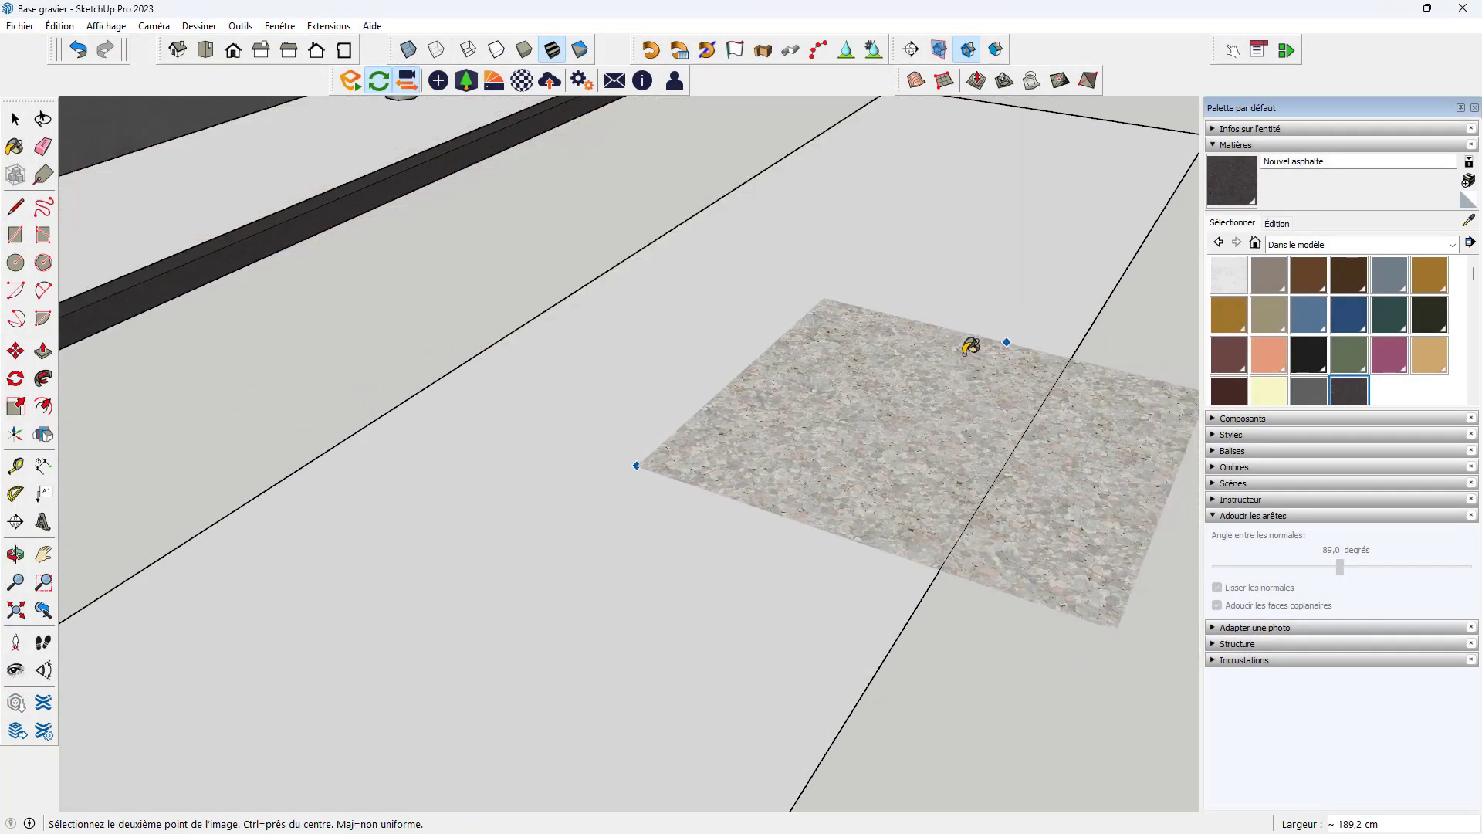
{"action": "scroll", "coordinate": [953, 355], "scroll_direction": "down", "scroll_amount": 3}
{"action": "left_click", "coordinate": [1084, 339]}
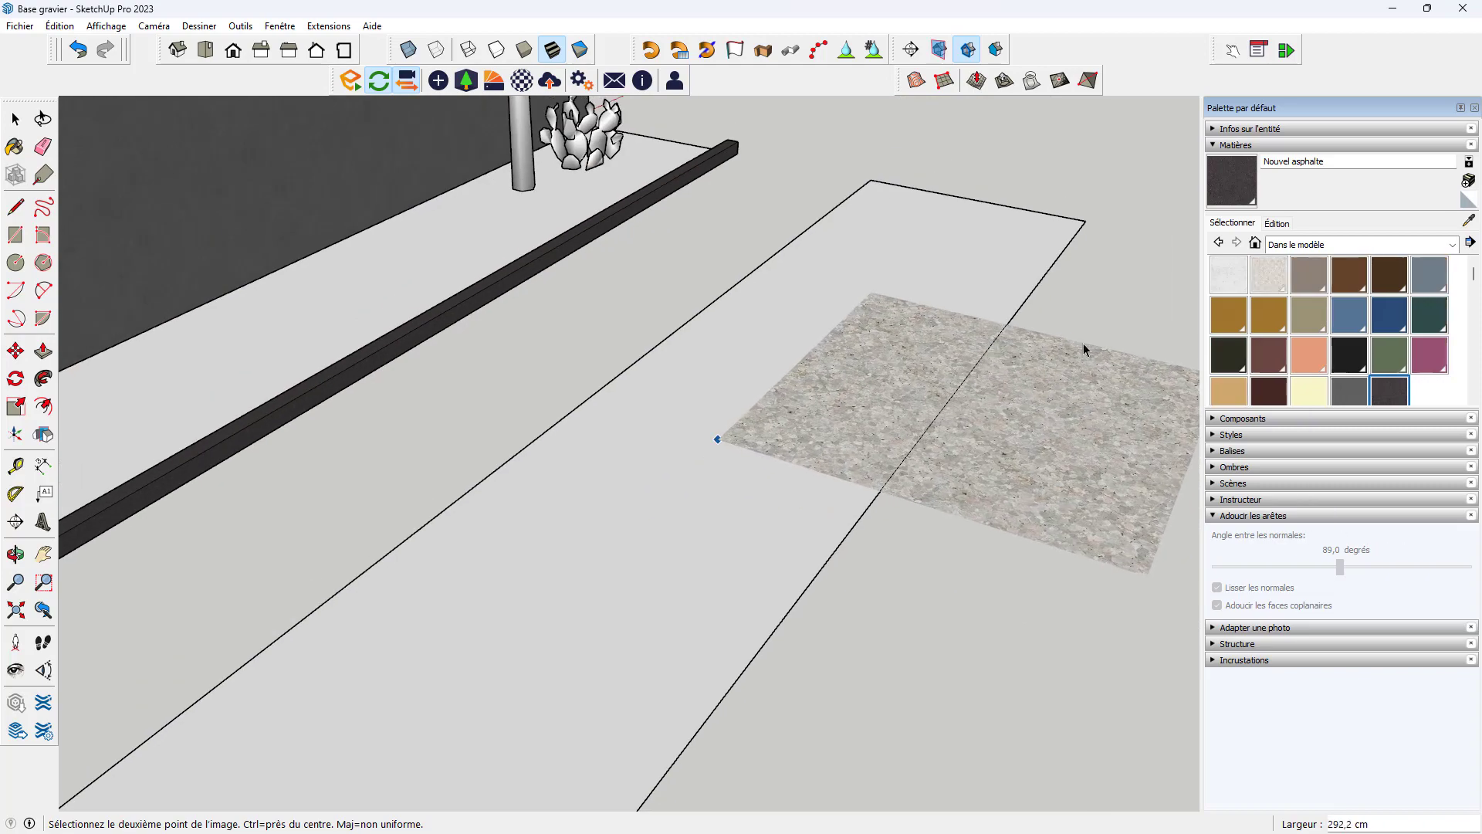
Step: Check the gravel texture on the rectangle and set it to projected (Projetée)
{"action": "middle_click_drag", "start_coordinate": [850, 364], "coordinate": [711, 441]}
{"action": "scroll", "coordinate": [712, 440], "scroll_direction": "down", "scroll_amount": 2}
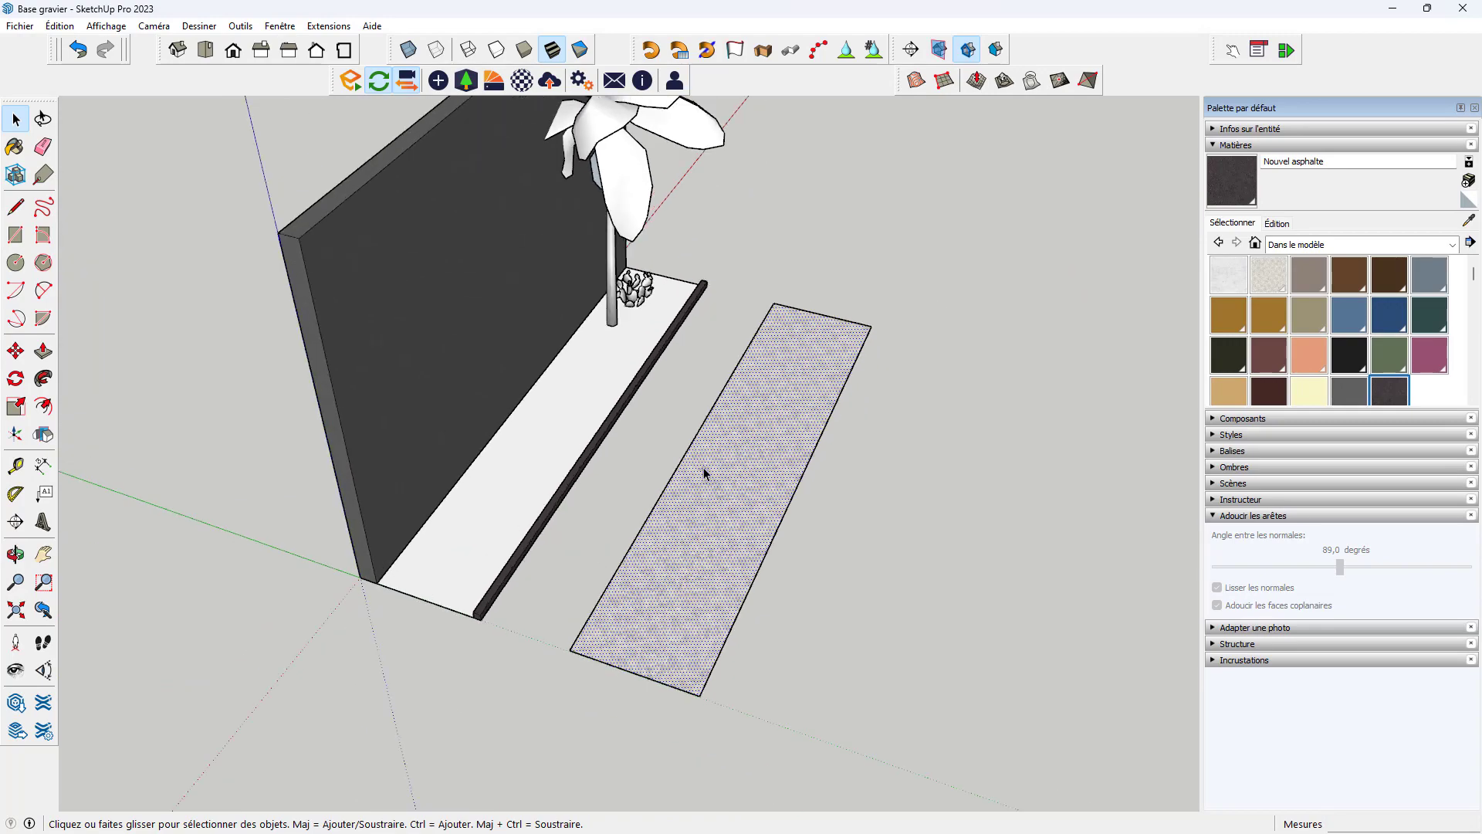
{"action": "scroll", "coordinate": [705, 474], "scroll_direction": "up", "scroll_amount": 8}
{"action": "scroll", "coordinate": [757, 478], "scroll_direction": "down", "scroll_amount": 10}
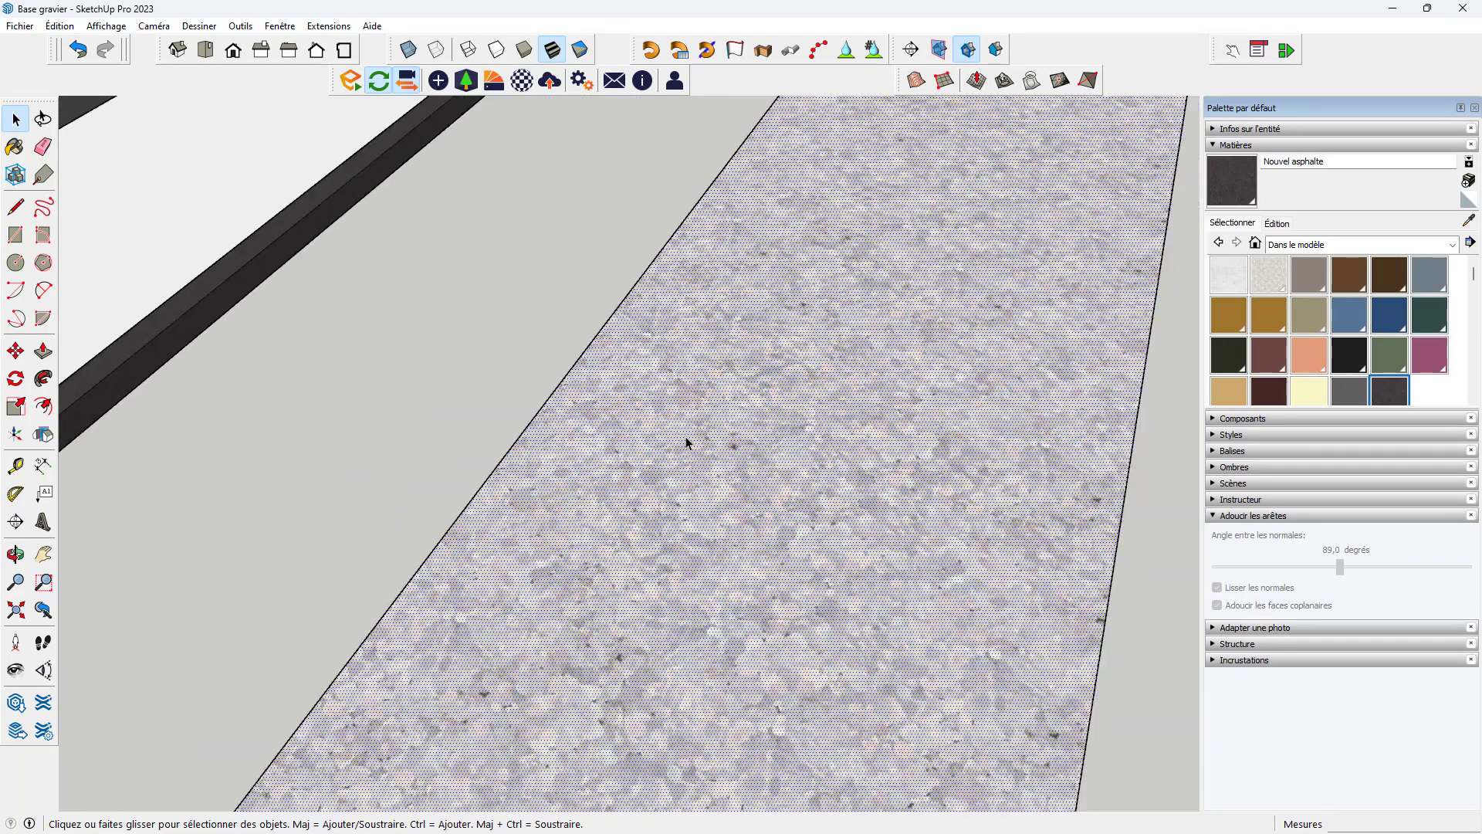
{"action": "middle_click_drag", "start_coordinate": [651, 440], "coordinate": [780, 514]}
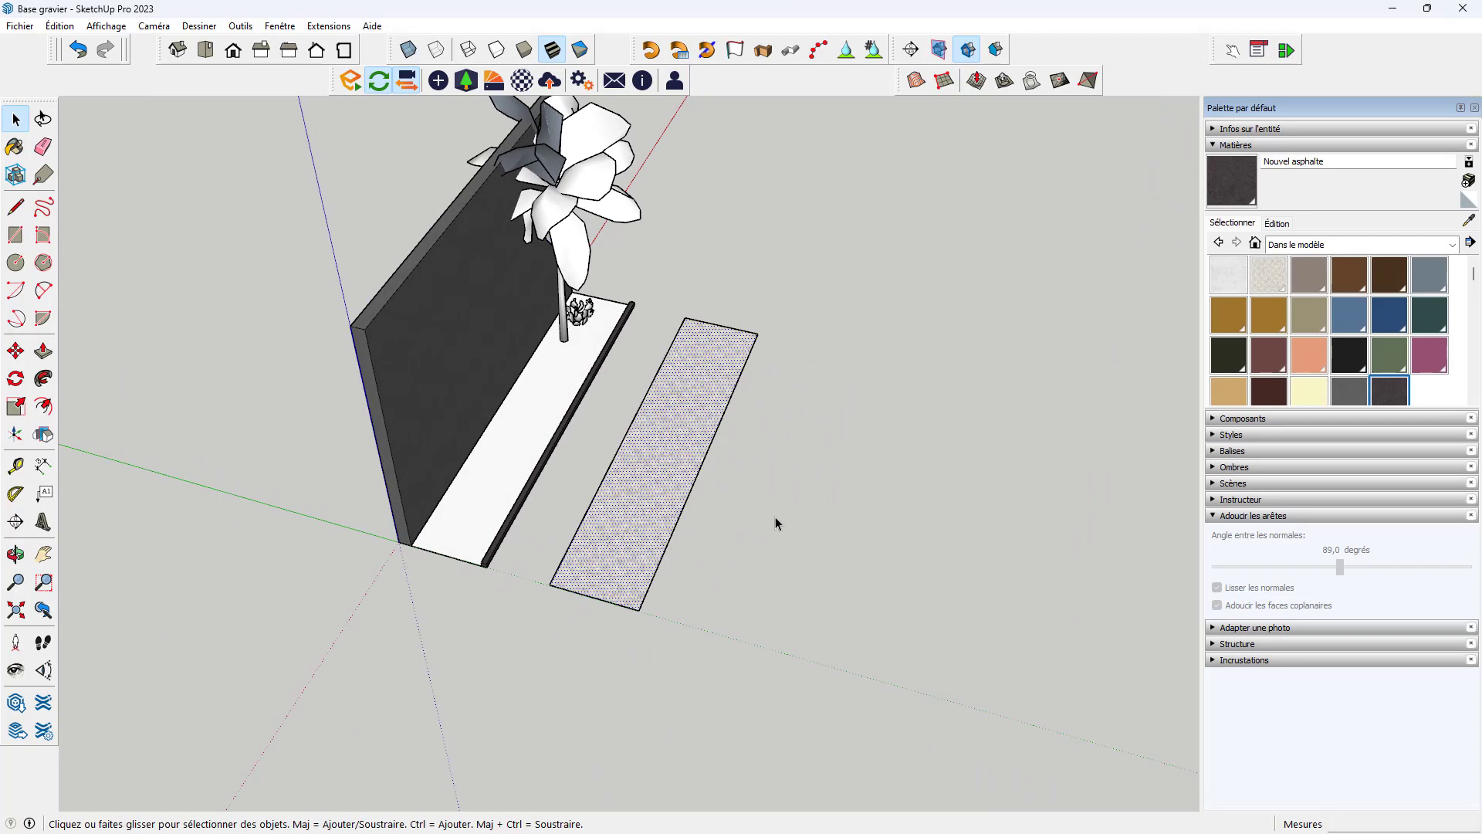
{"action": "right_click", "coordinate": [699, 390]}
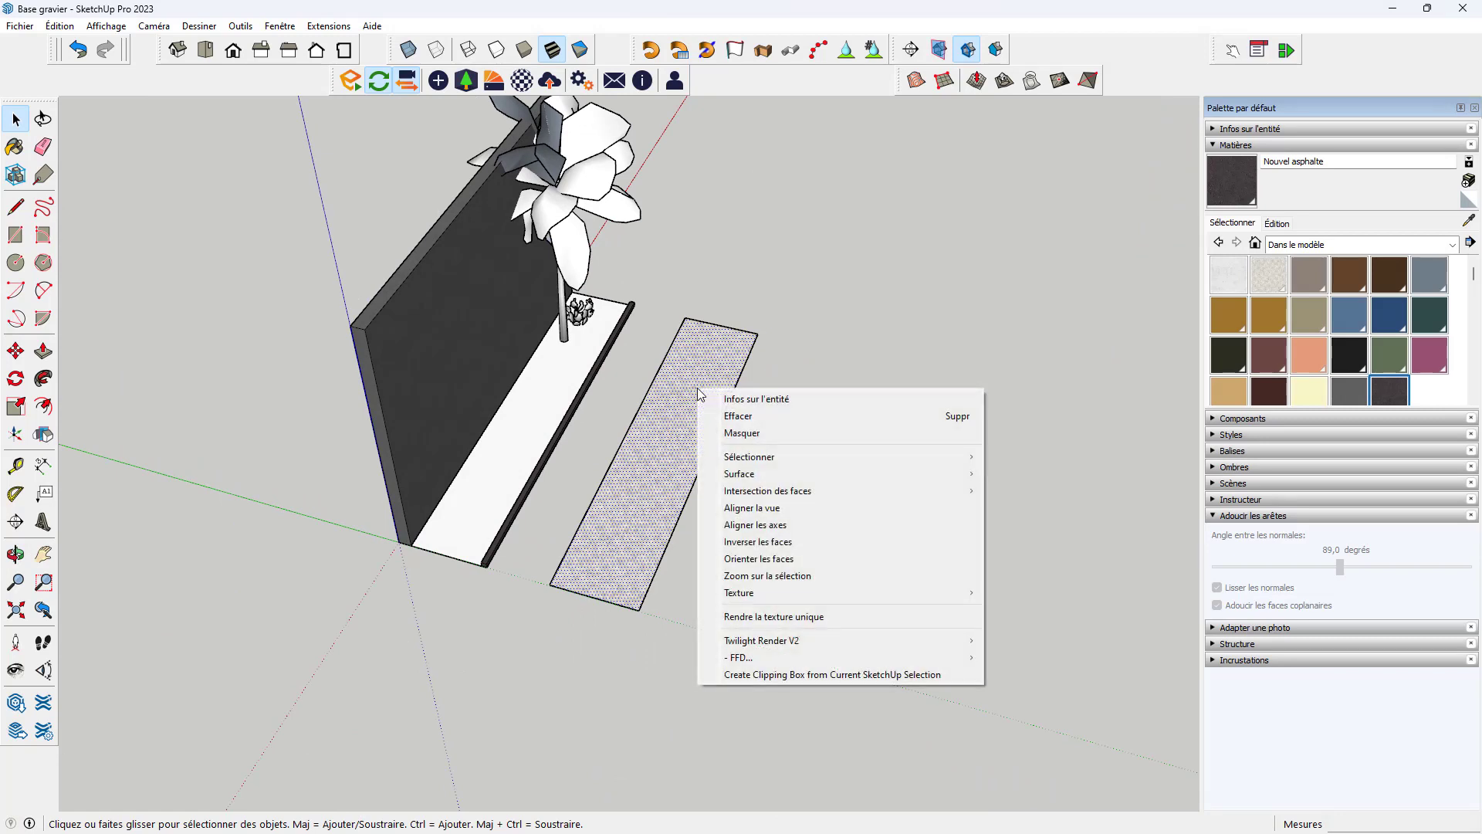
{"action": "mouse_move", "coordinate": [898, 592]}
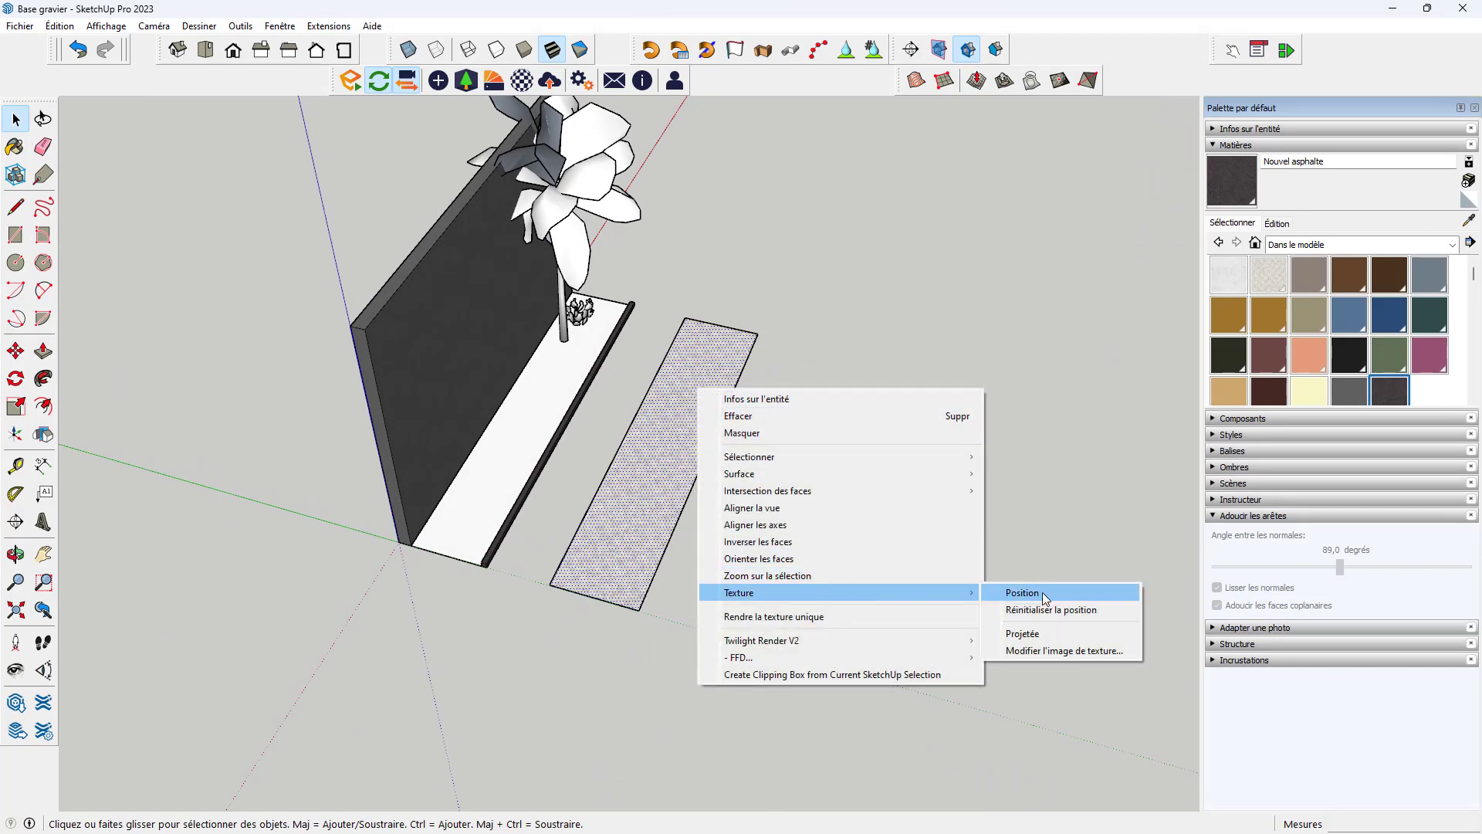
{"action": "left_click", "coordinate": [1034, 632]}
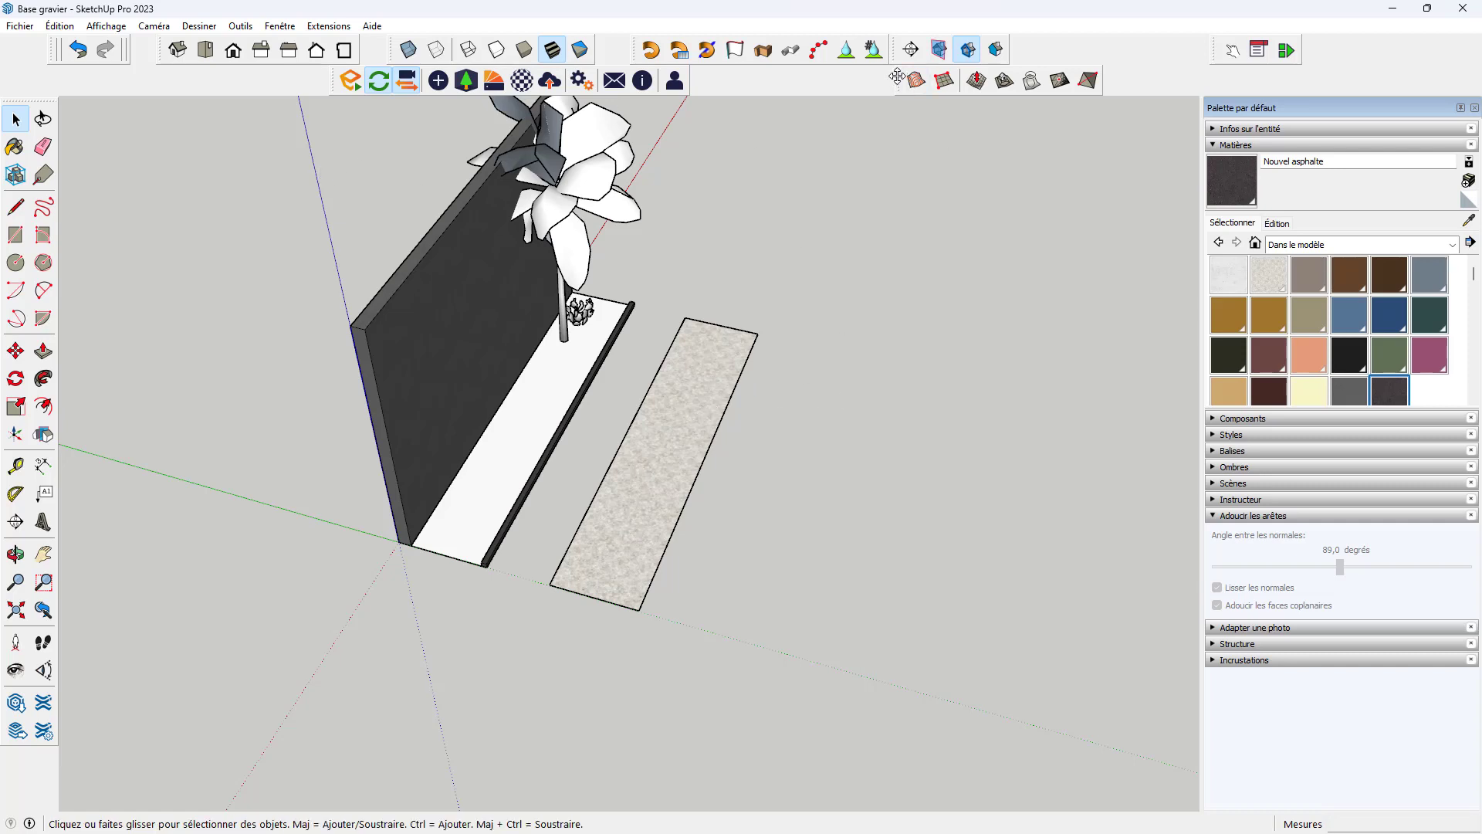
Step: Float the Bac à sable tools over the drawing area
{"action": "left_click_drag", "start_coordinate": [899, 80], "coordinate": [882, 159]}
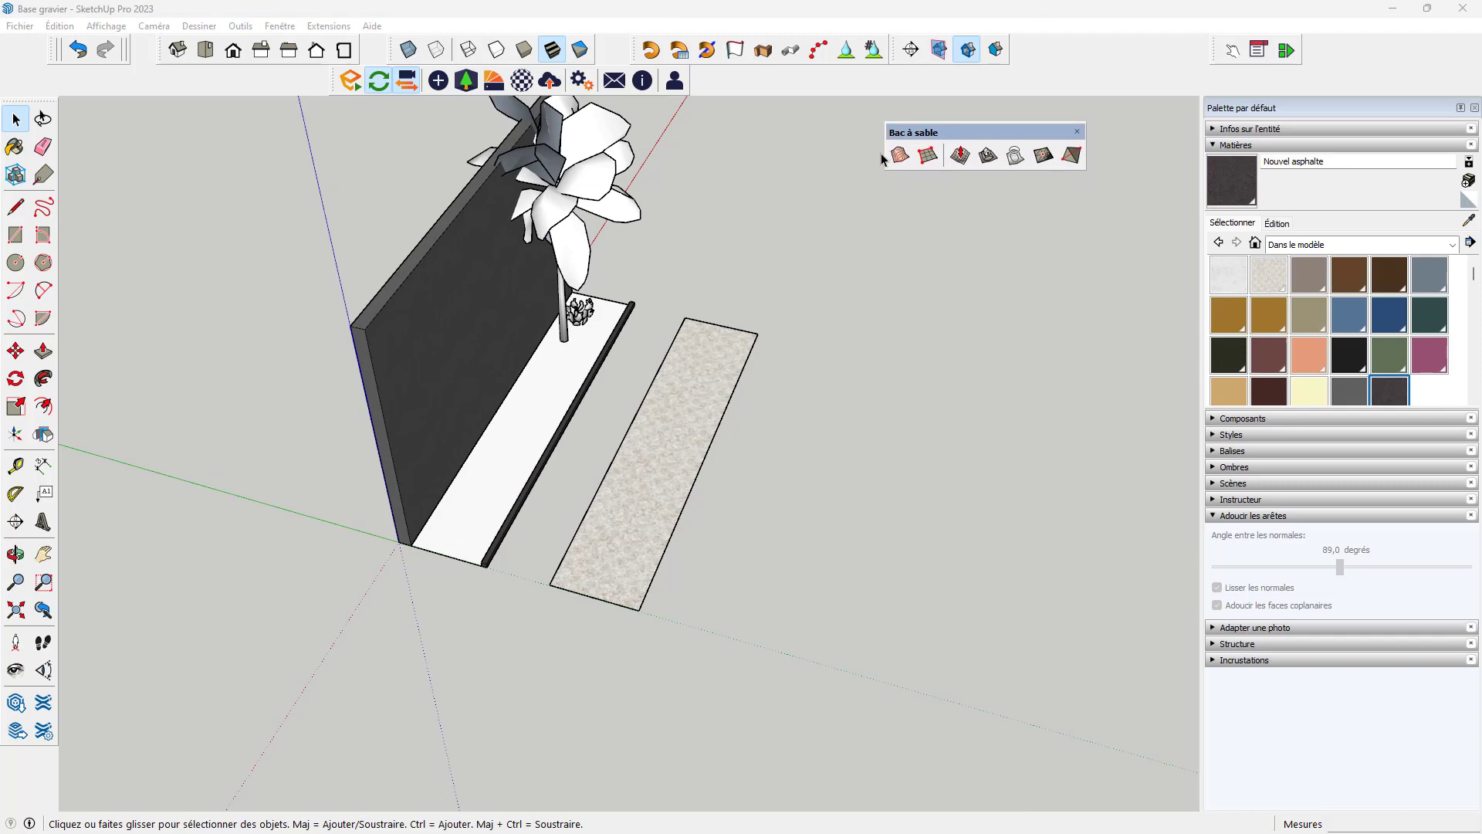
{"action": "left_click", "coordinate": [927, 155]}
{"action": "middle_click_drag", "start_coordinate": [777, 401], "coordinate": [782, 562]}
{"action": "left_click", "coordinate": [719, 594]}
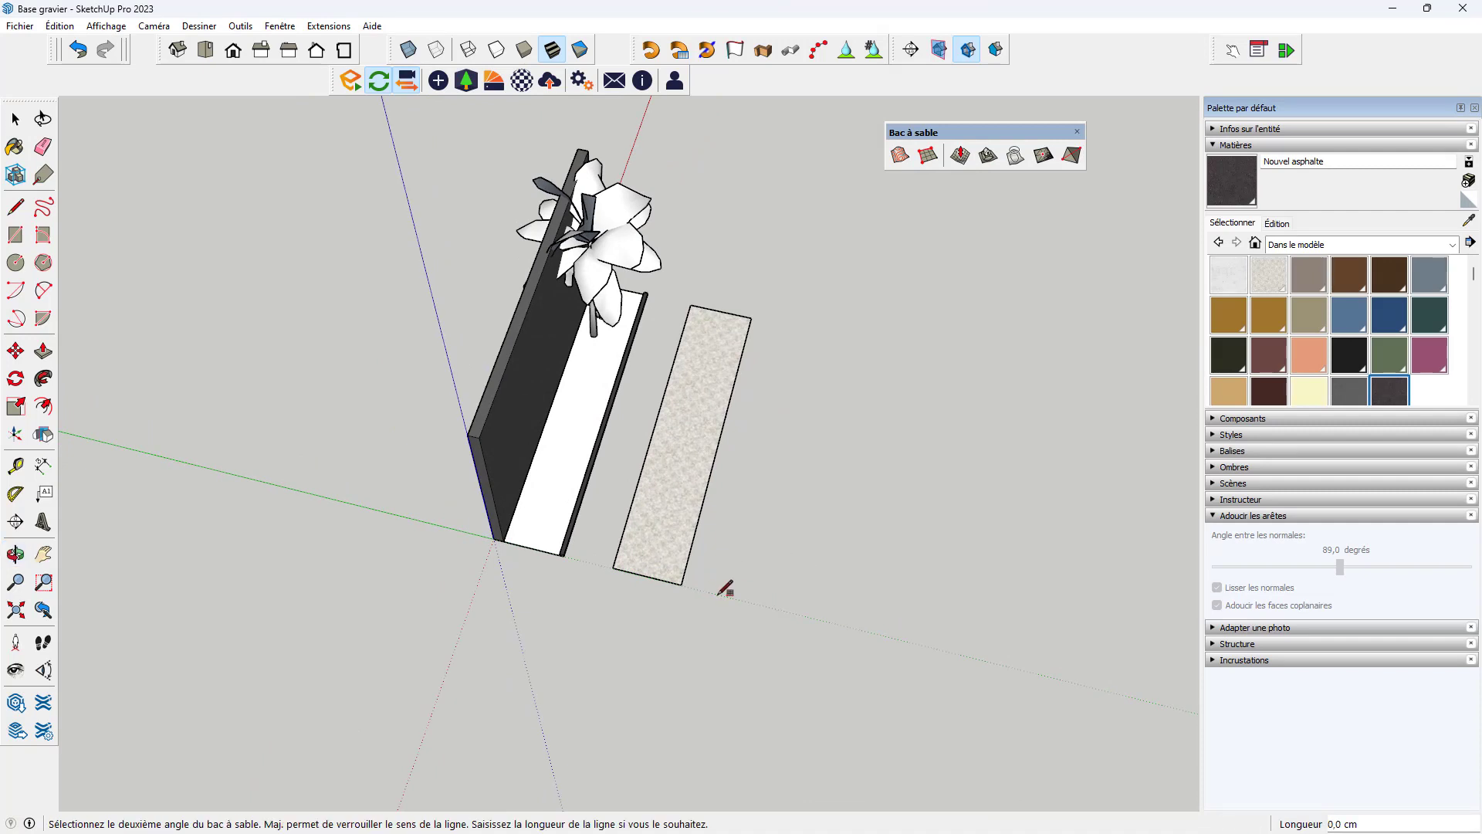
{"action": "left_click", "coordinate": [808, 610]}
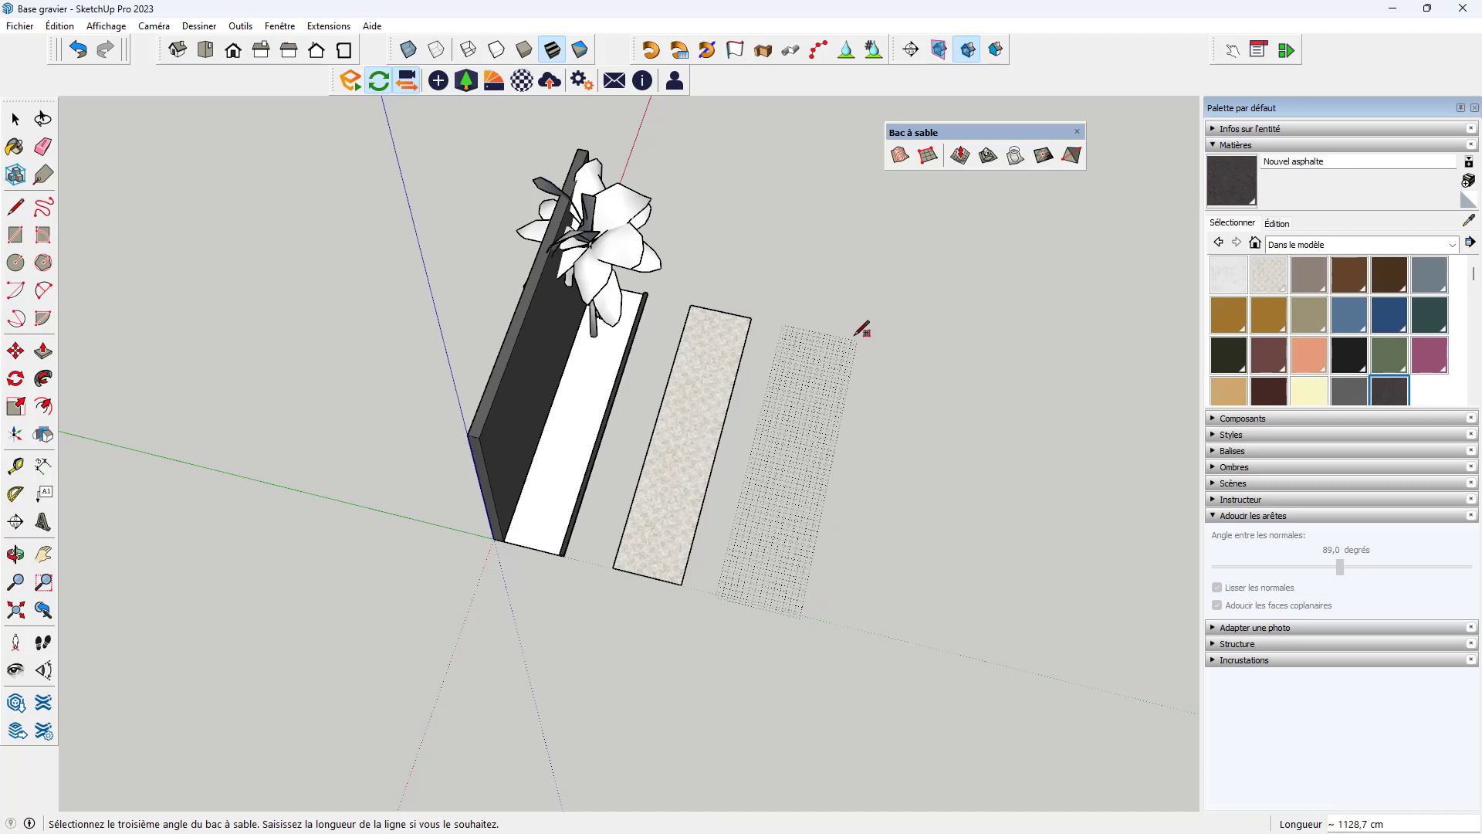
{"action": "key", "text": "Escape"}
{"action": "scroll", "coordinate": [734, 530], "scroll_direction": "up", "scroll_amount": 3}
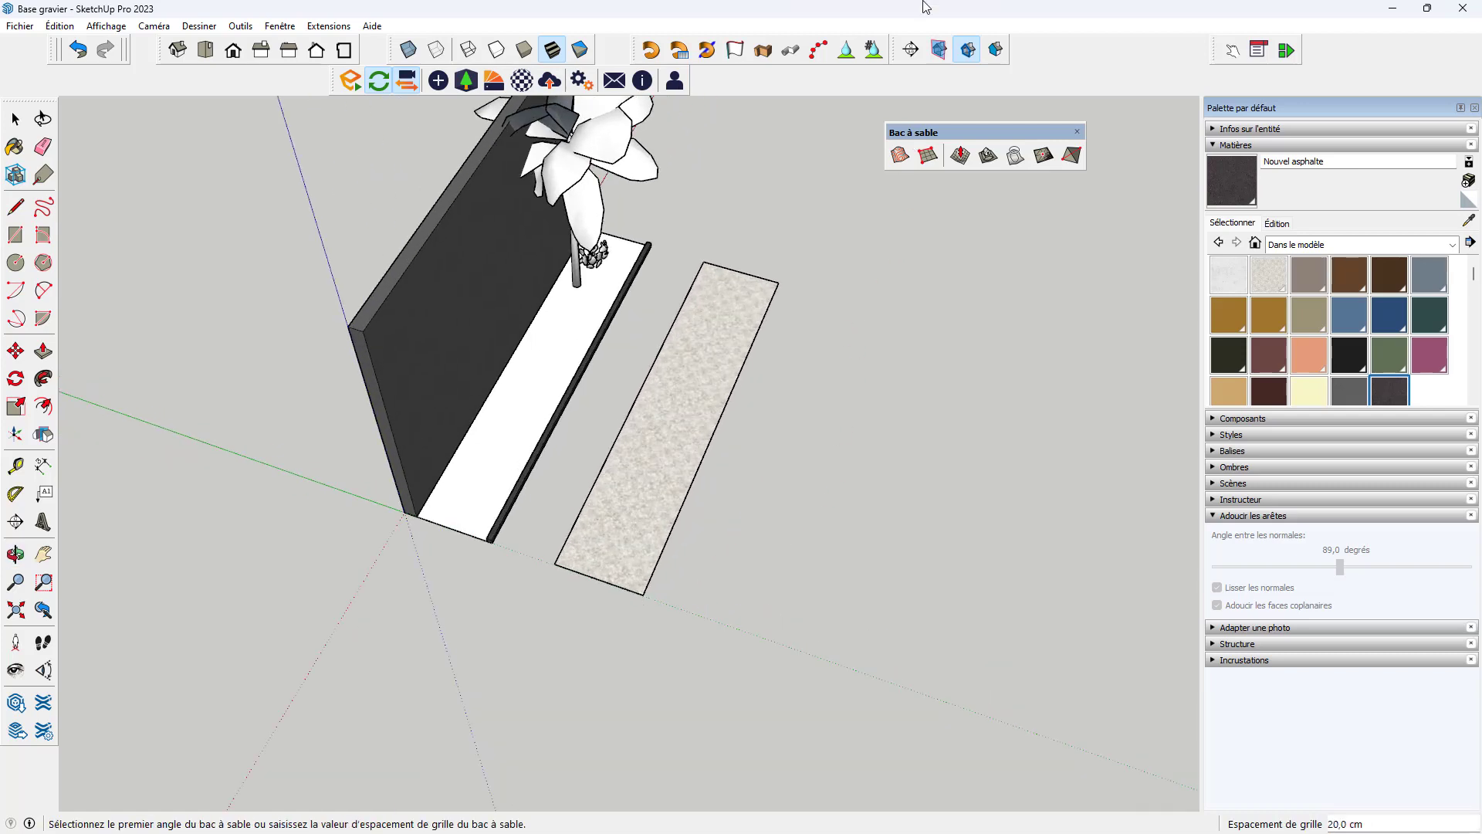
Step: Create a flat sandbox grid with 20 cm spacing beside the gravel rectangle, about as long and wide as the rectangle
{"action": "left_click", "coordinate": [928, 157]}
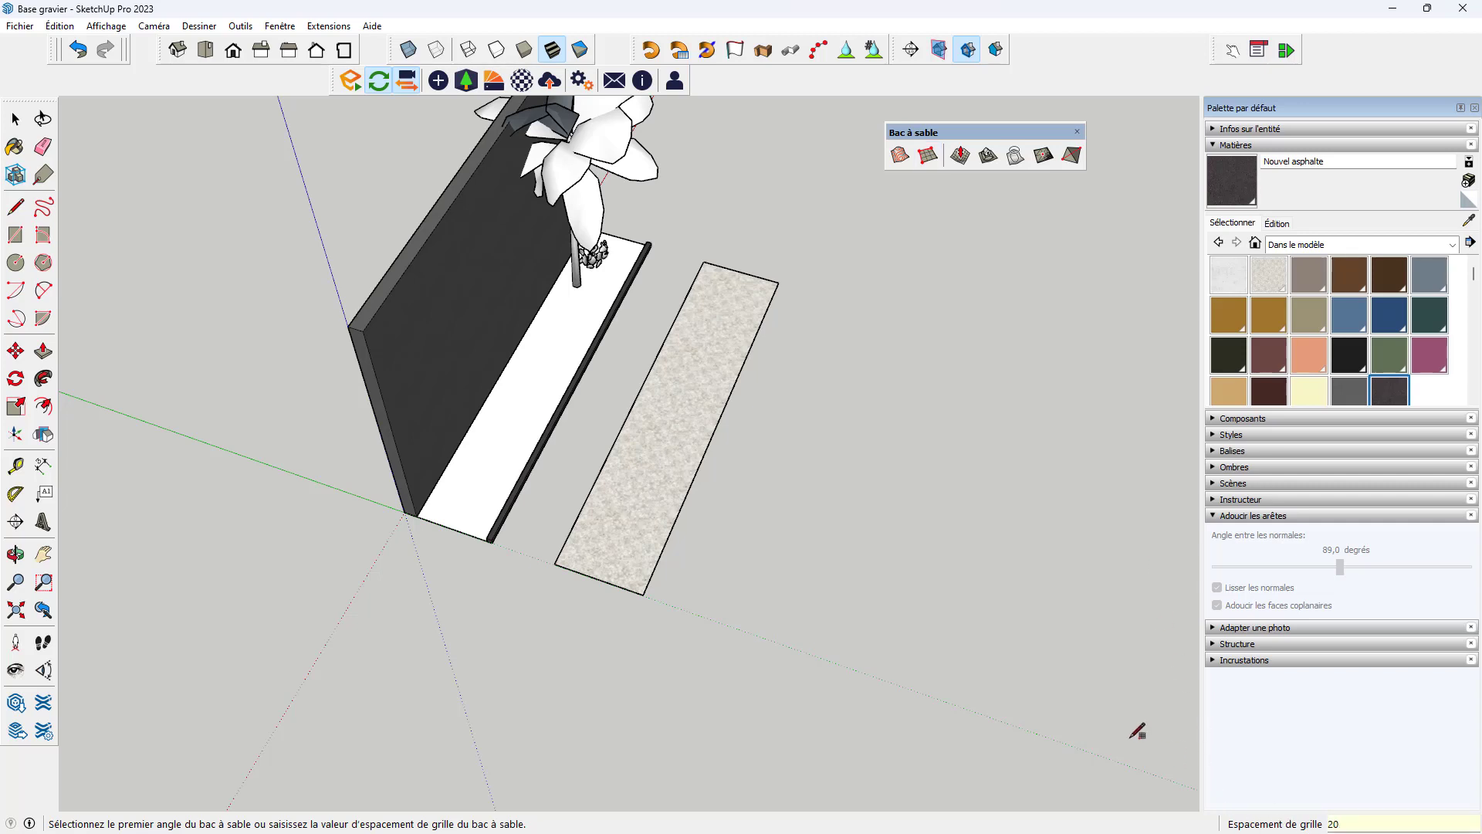
{"action": "left_click", "coordinate": [682, 602]}
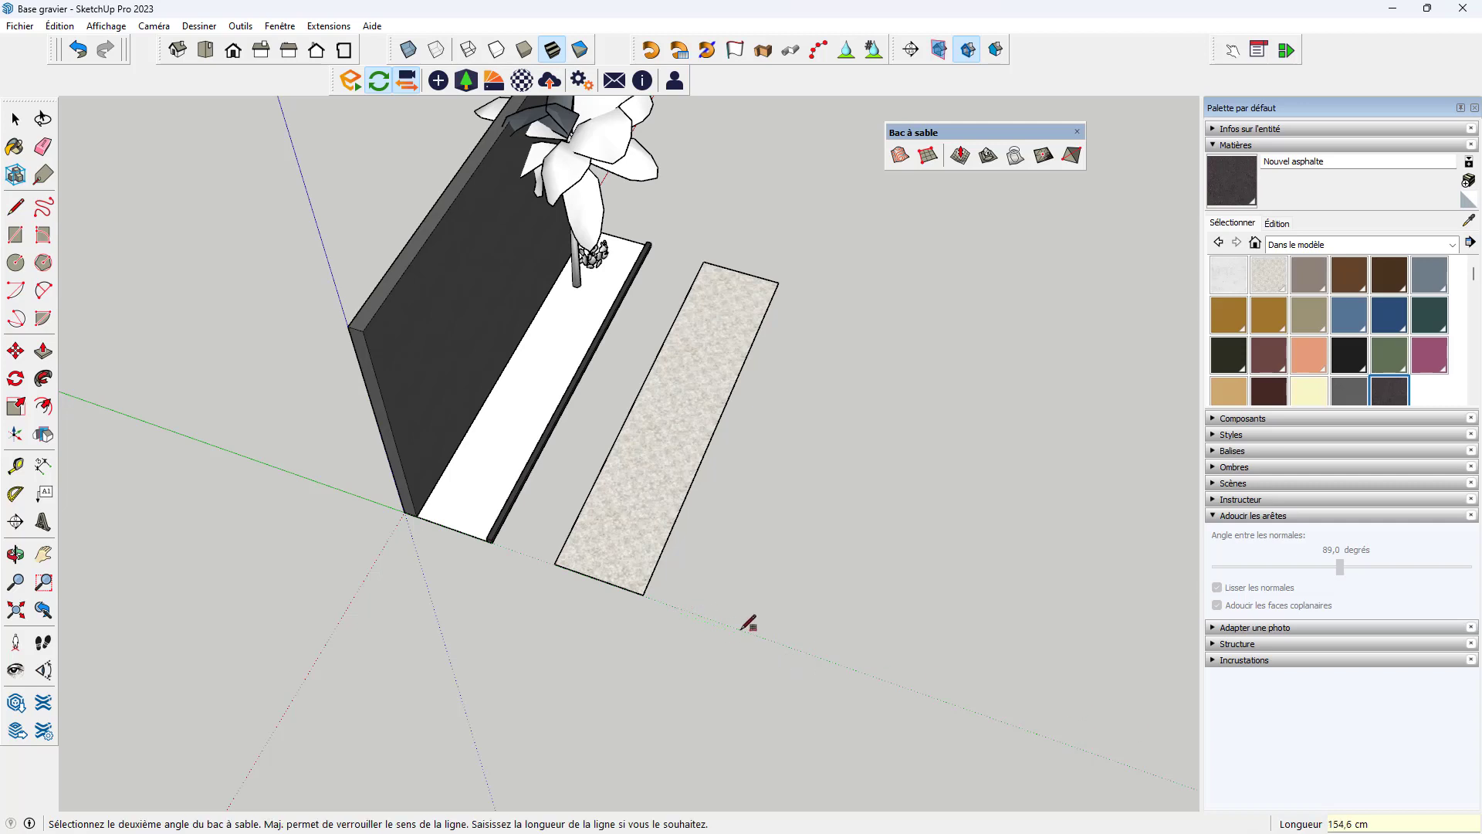
{"action": "left_click", "coordinate": [778, 635]}
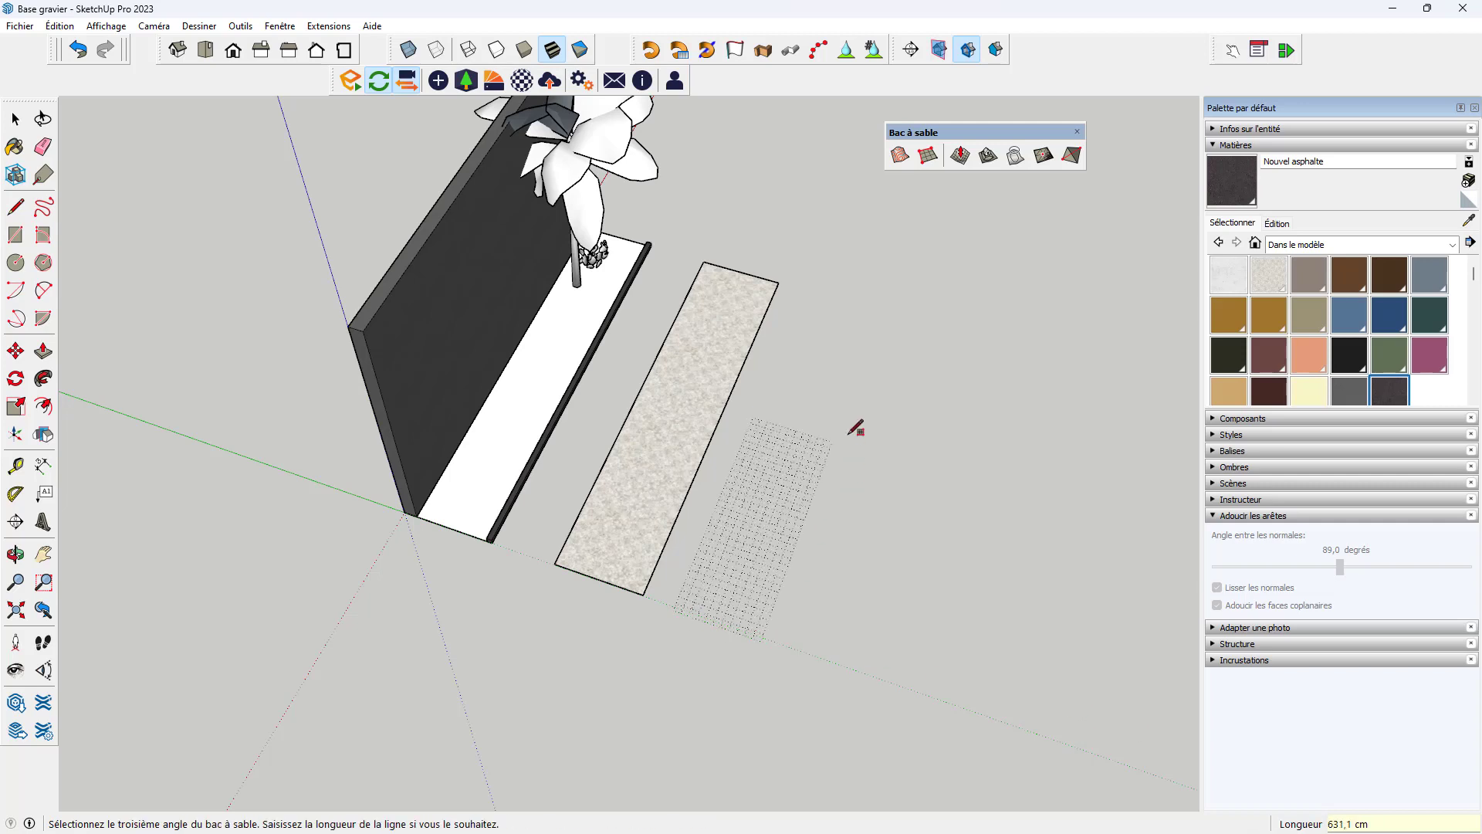
{"action": "left_click", "coordinate": [887, 307]}
{"action": "middle_click_drag", "start_coordinate": [745, 440], "coordinate": [695, 354]}
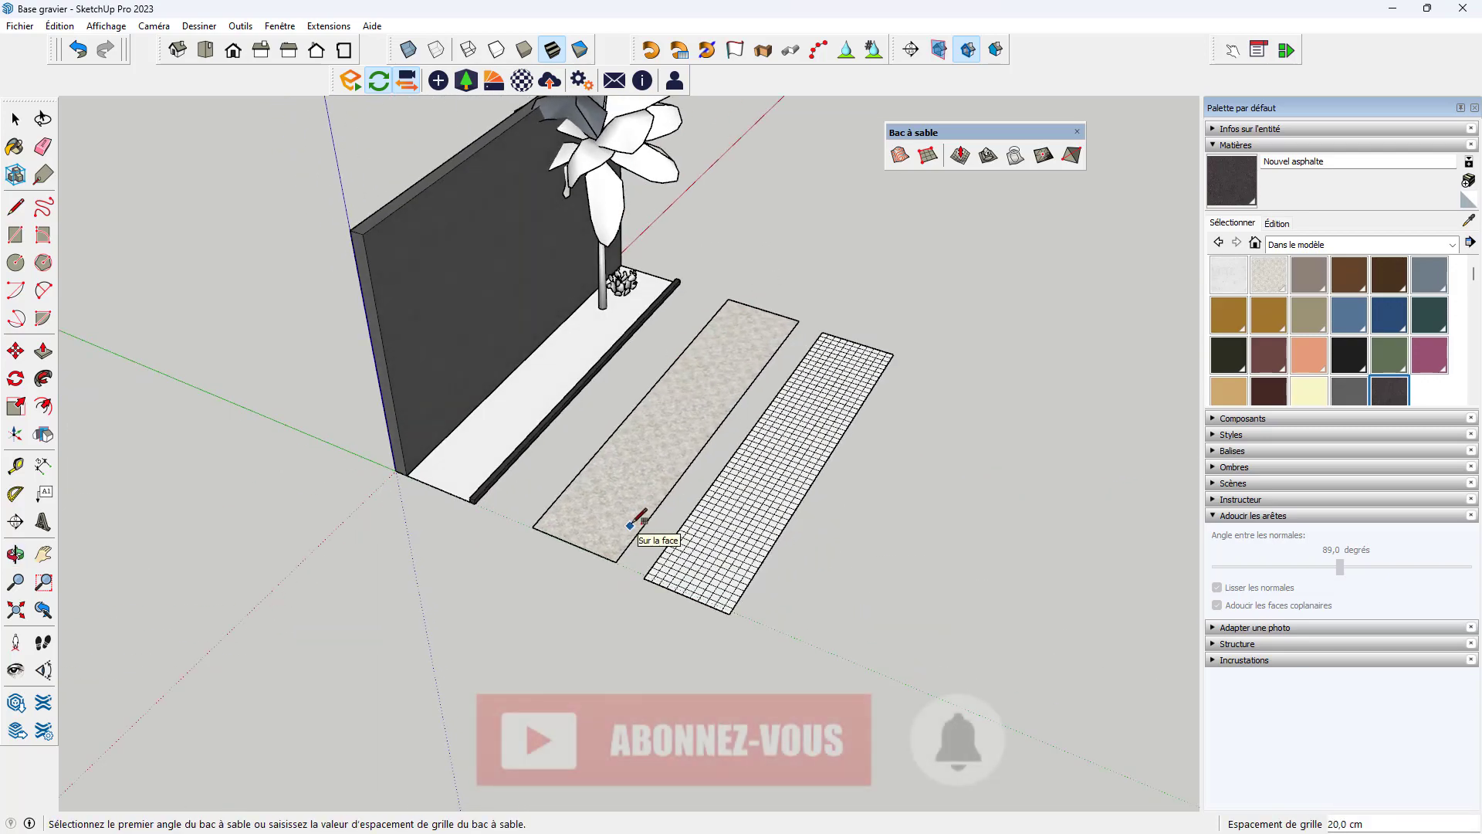
{"action": "middle_click_drag", "start_coordinate": [817, 519], "coordinate": [701, 532]}
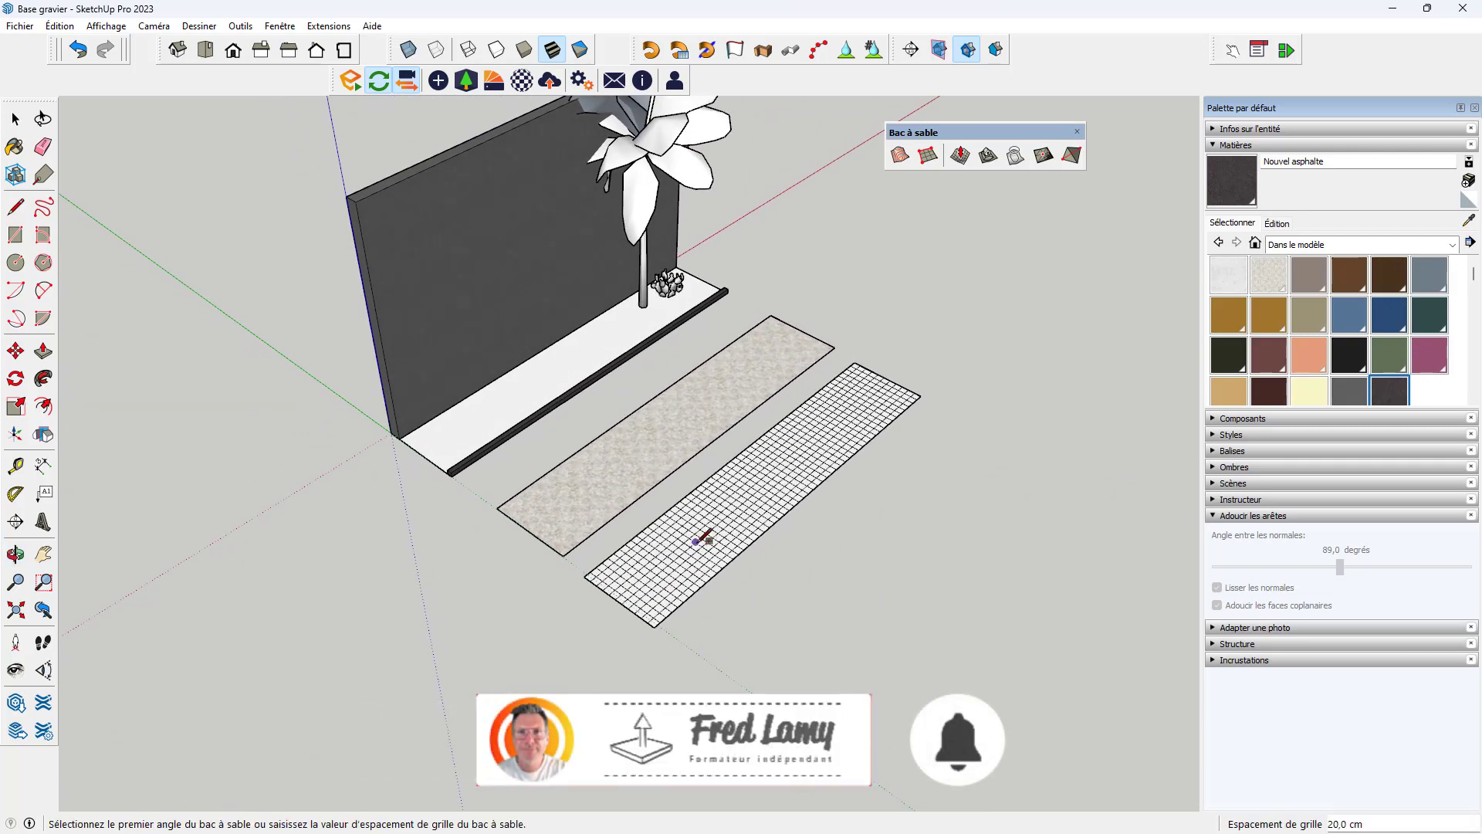
Step: Select the gravel-textured rectangle with its edges and move it up above the ground
{"action": "key", "text": "space"}
{"action": "left_click", "coordinate": [660, 455]}
{"action": "middle_click_drag", "start_coordinate": [660, 456], "coordinate": [711, 374]}
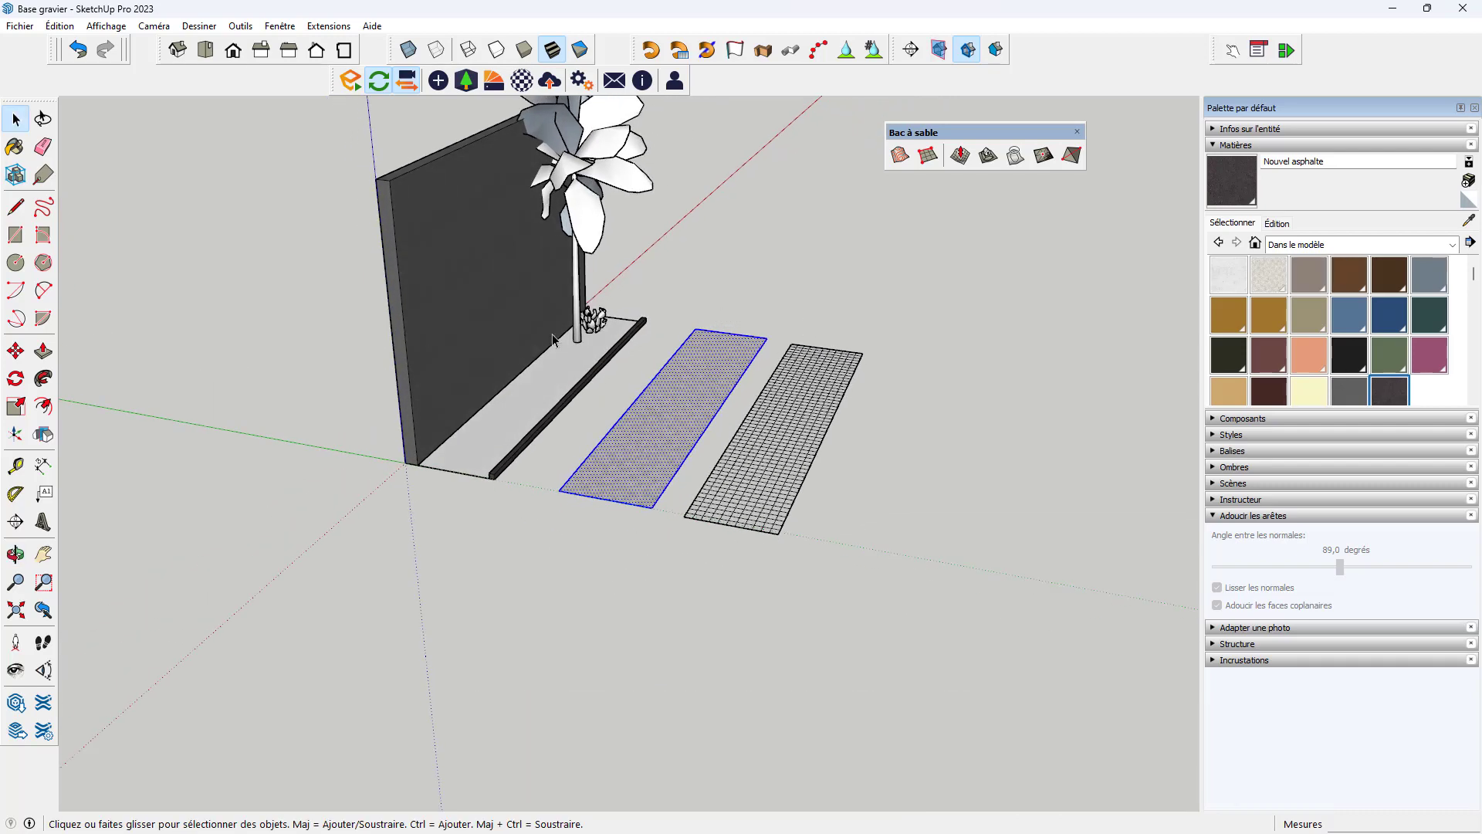
{"action": "key", "text": "m"}
{"action": "left_click", "coordinate": [653, 452]}
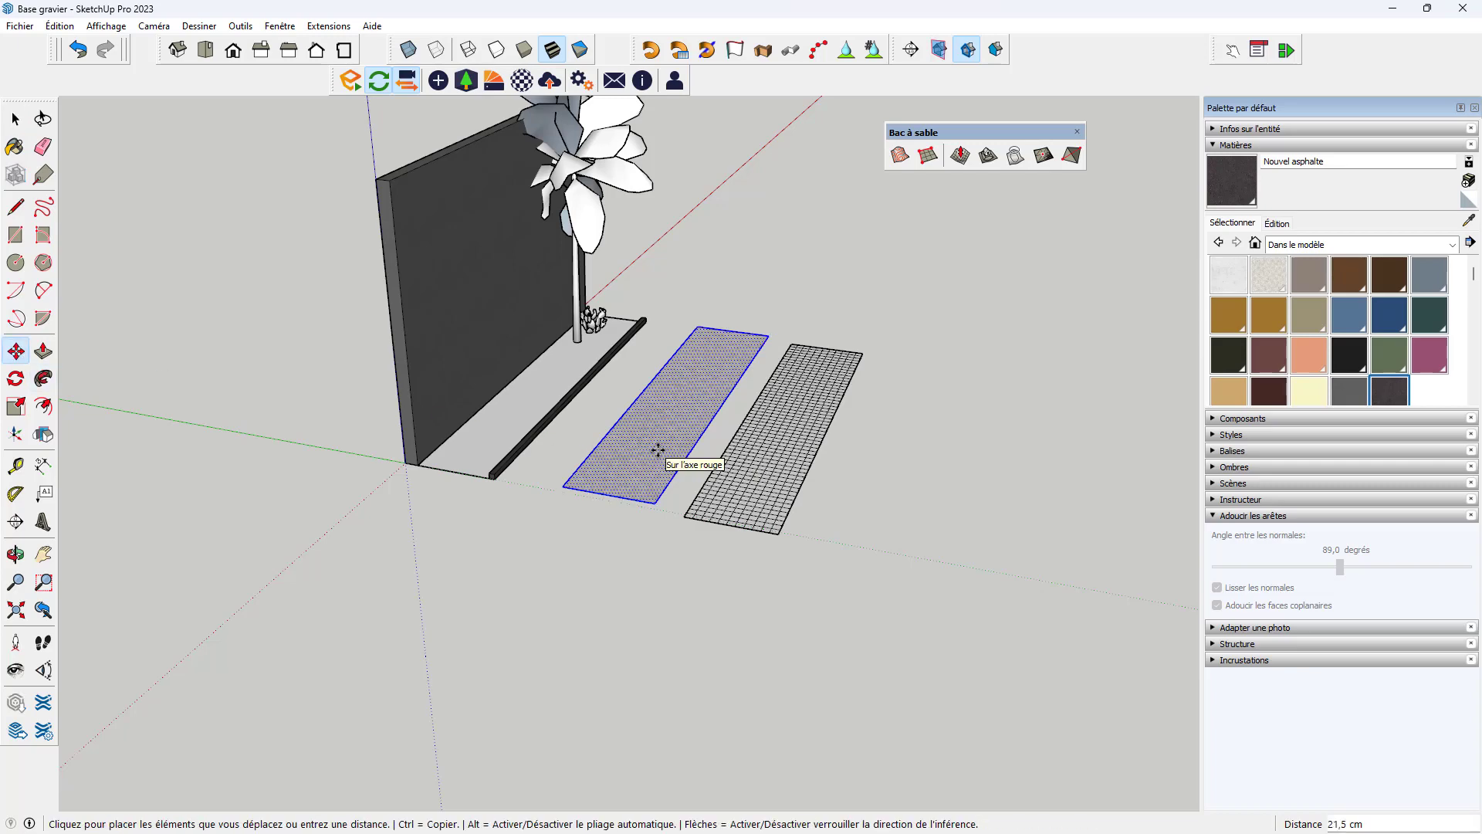
{"action": "left_click", "coordinate": [652, 397]}
{"action": "middle_click_drag", "start_coordinate": [642, 457], "coordinate": [768, 427]}
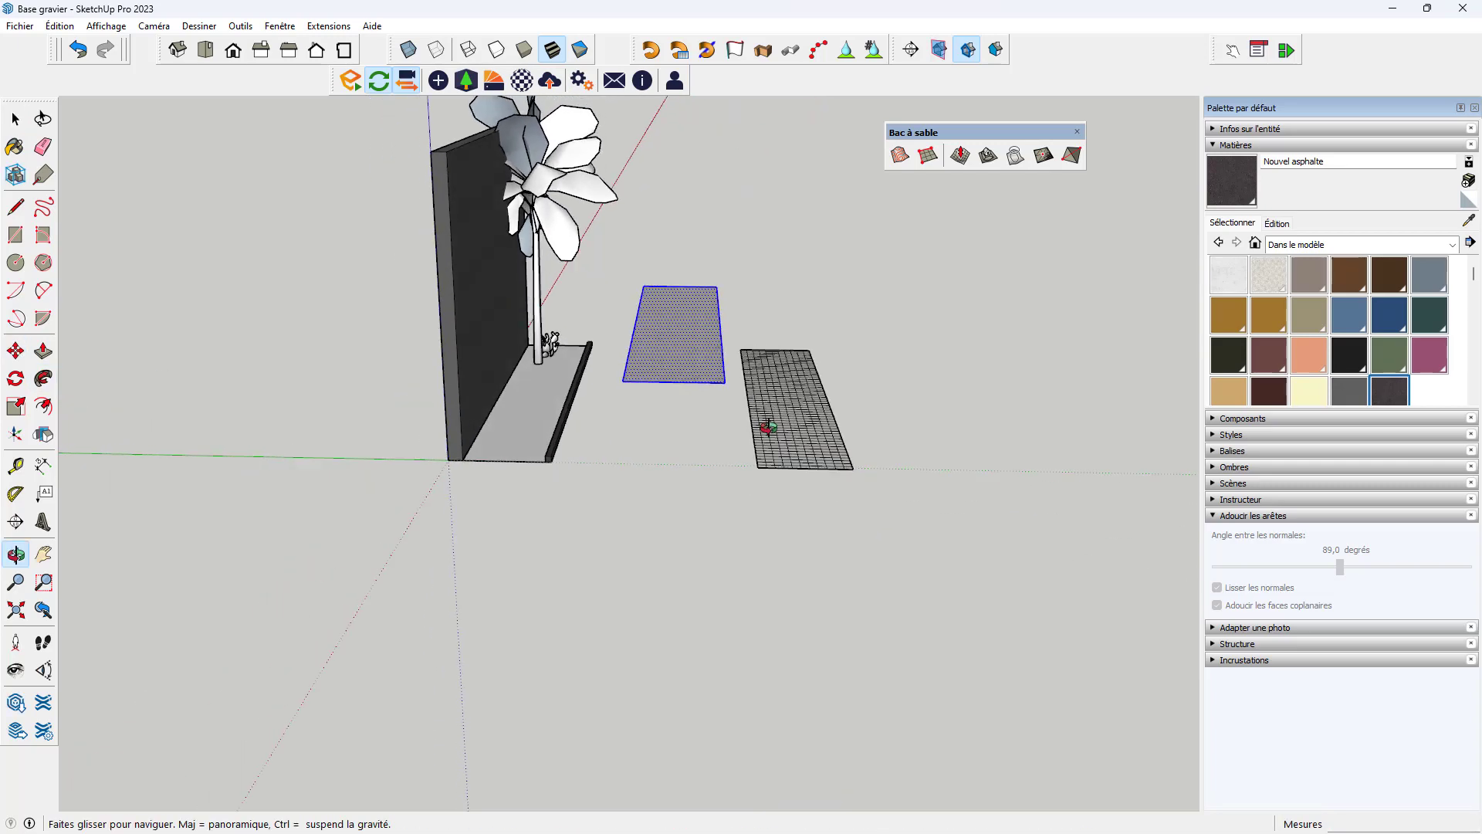
Step: Move the raised gravel-textured rectangle sideways so it sits above the sandbox grid
{"action": "left_click", "coordinate": [638, 498]}
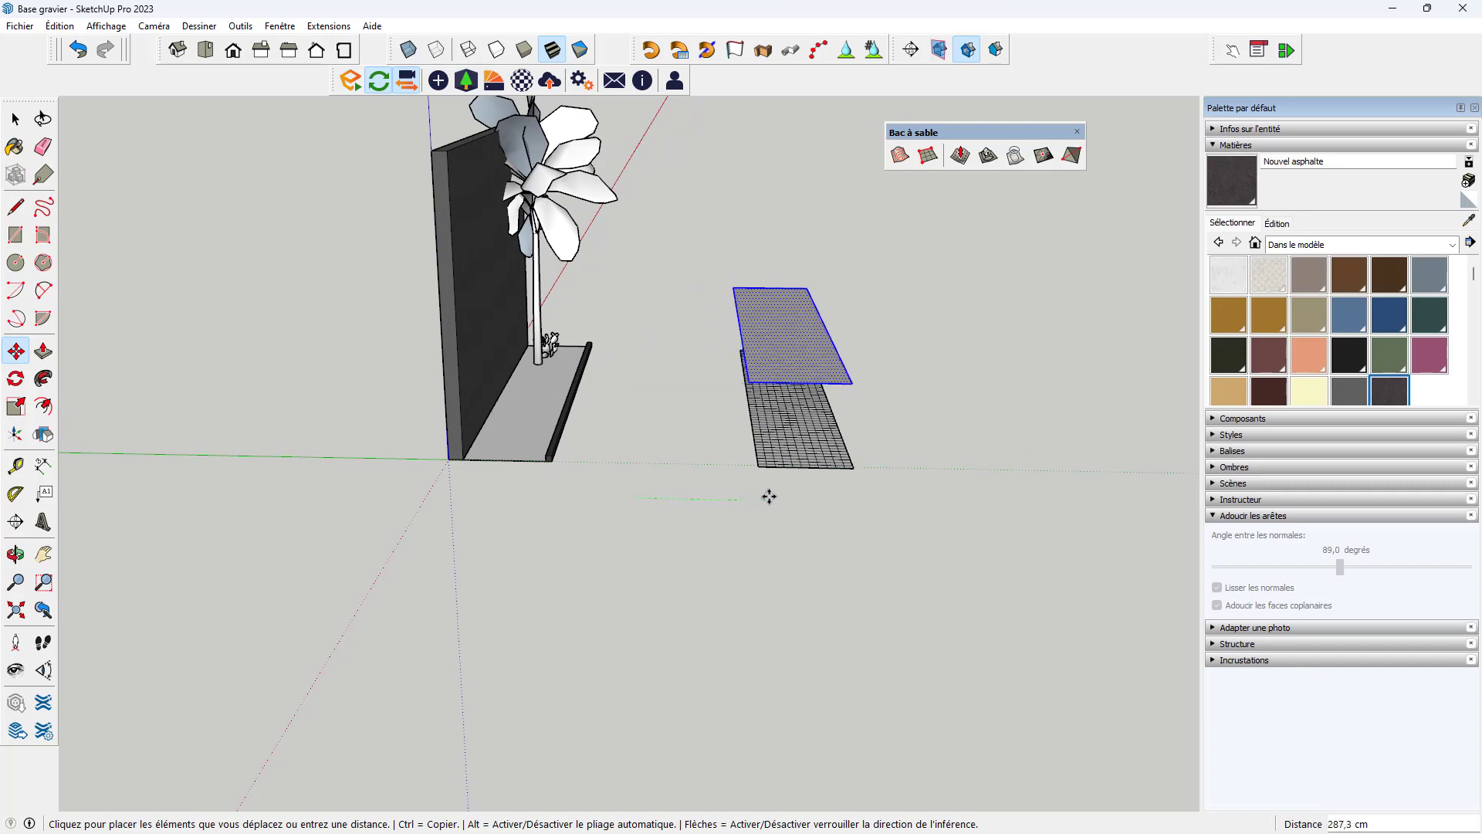
{"action": "key", "text": "Escape"}
{"action": "middle_click_drag", "start_coordinate": [877, 520], "coordinate": [513, 699]}
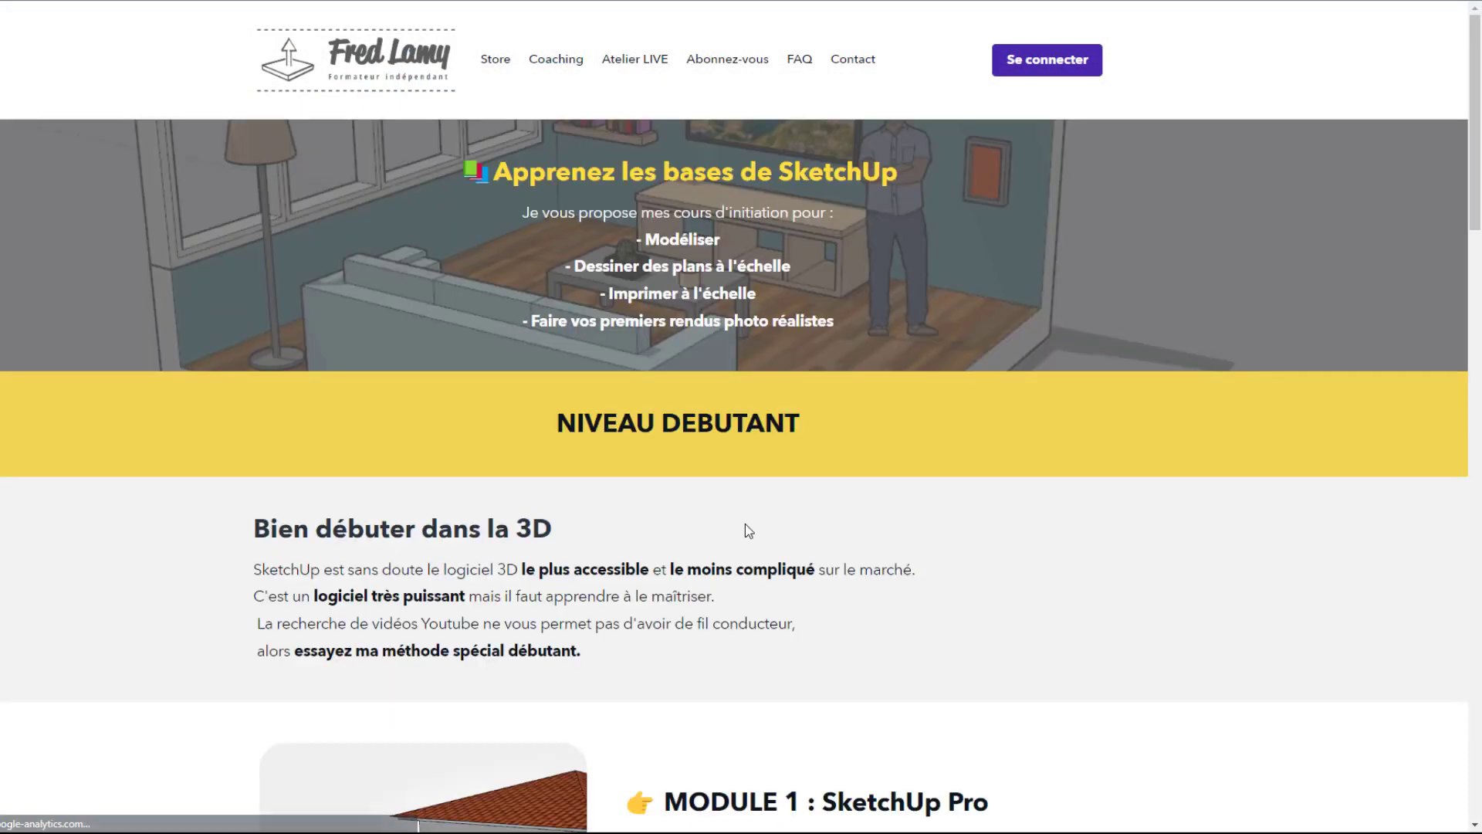
{"action": "scroll", "coordinate": [745, 519], "scroll_direction": "down", "scroll_amount": 7}
{"action": "scroll", "coordinate": [735, 511], "scroll_direction": "down", "scroll_amount": 5}
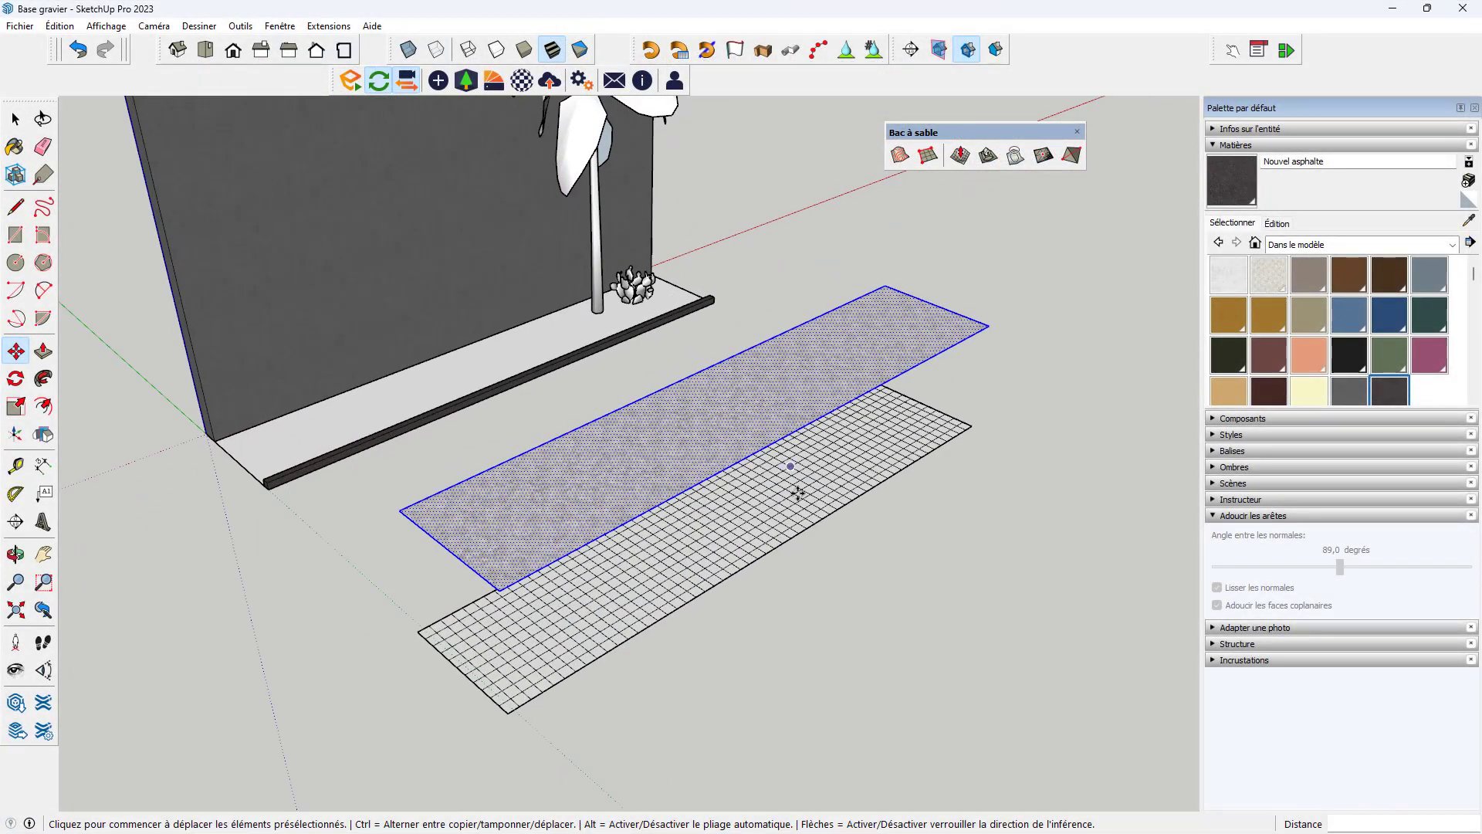
{"action": "scroll", "coordinate": [798, 513], "scroll_direction": "down", "scroll_amount": 5}
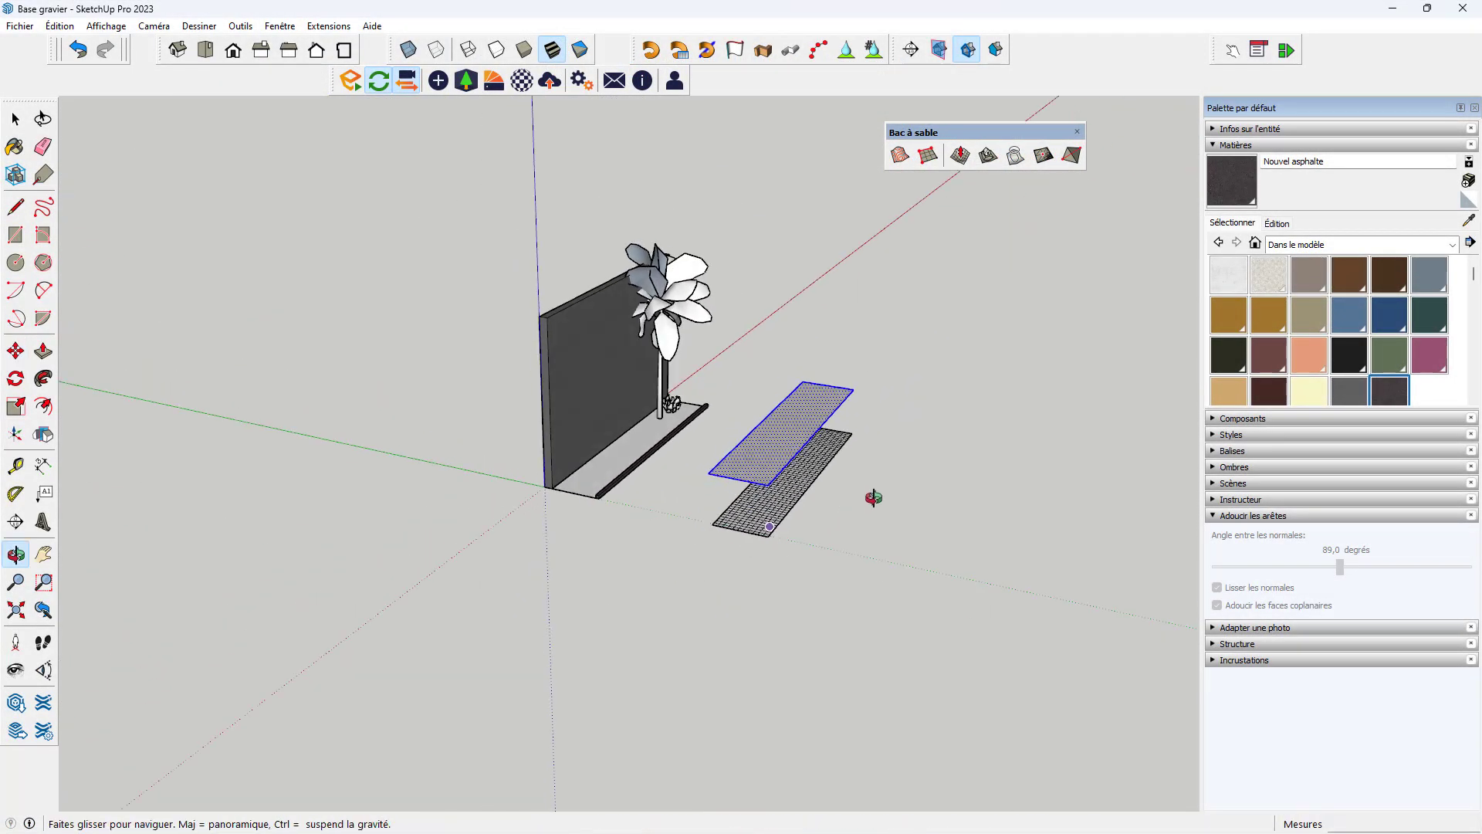
{"action": "scroll", "coordinate": [849, 498], "scroll_direction": "up", "scroll_amount": 2}
{"action": "scroll", "coordinate": [759, 514], "scroll_direction": "up", "scroll_amount": 1}
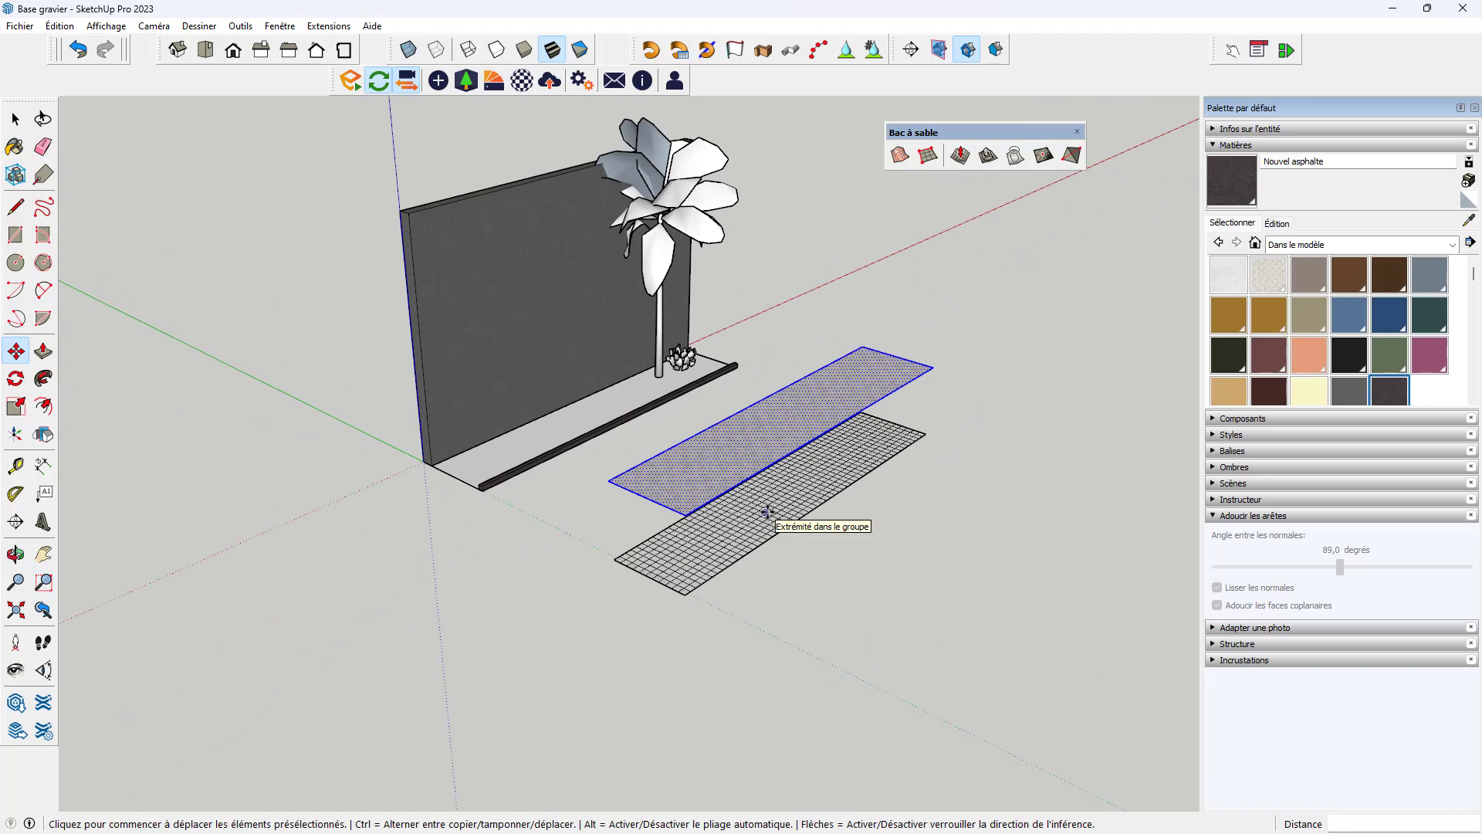
Step: Explode the sandbox grid group into loose faces and edges
{"action": "key", "text": "space"}
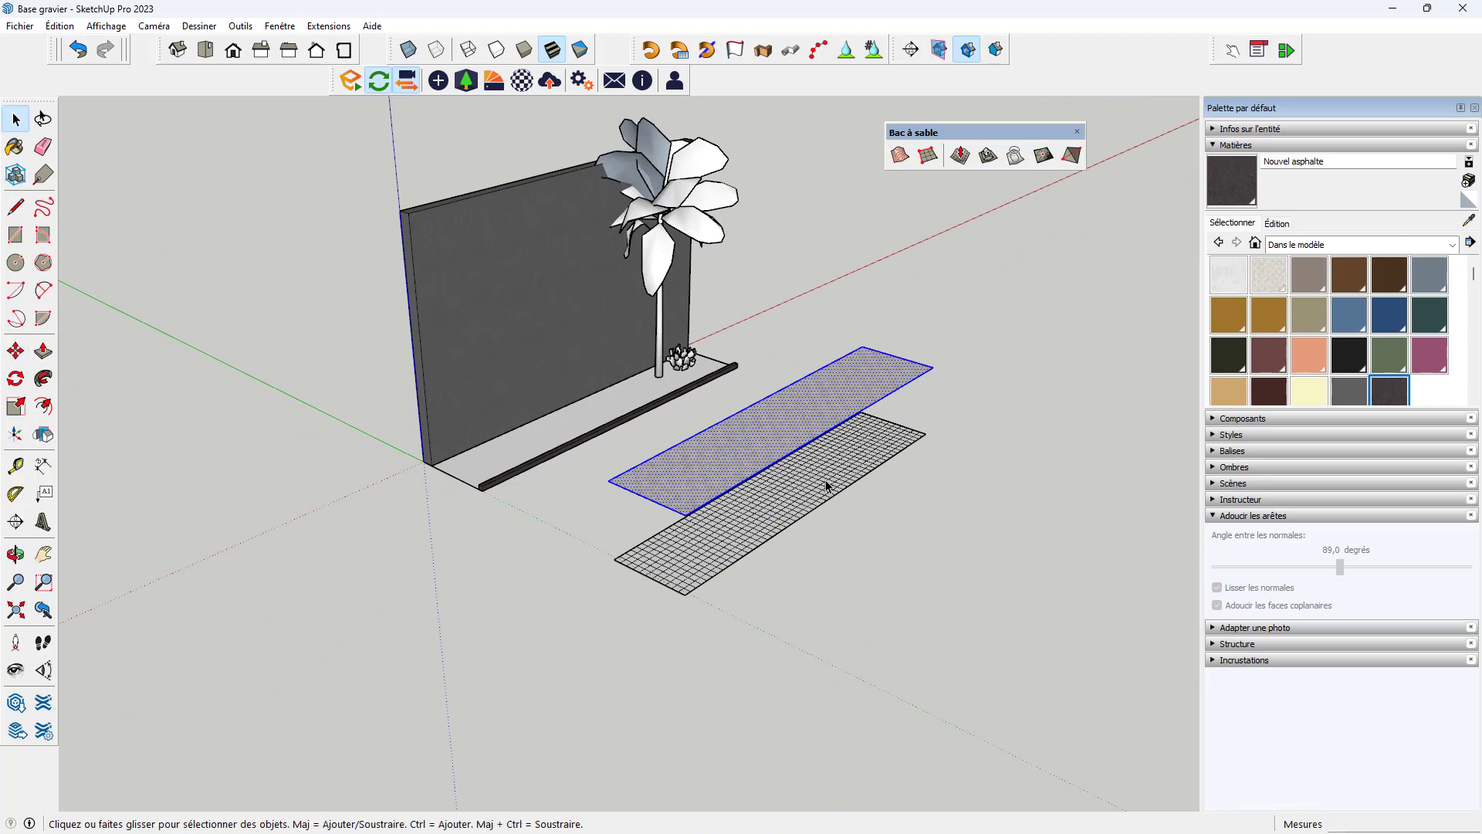
{"action": "left_click", "coordinate": [826, 485]}
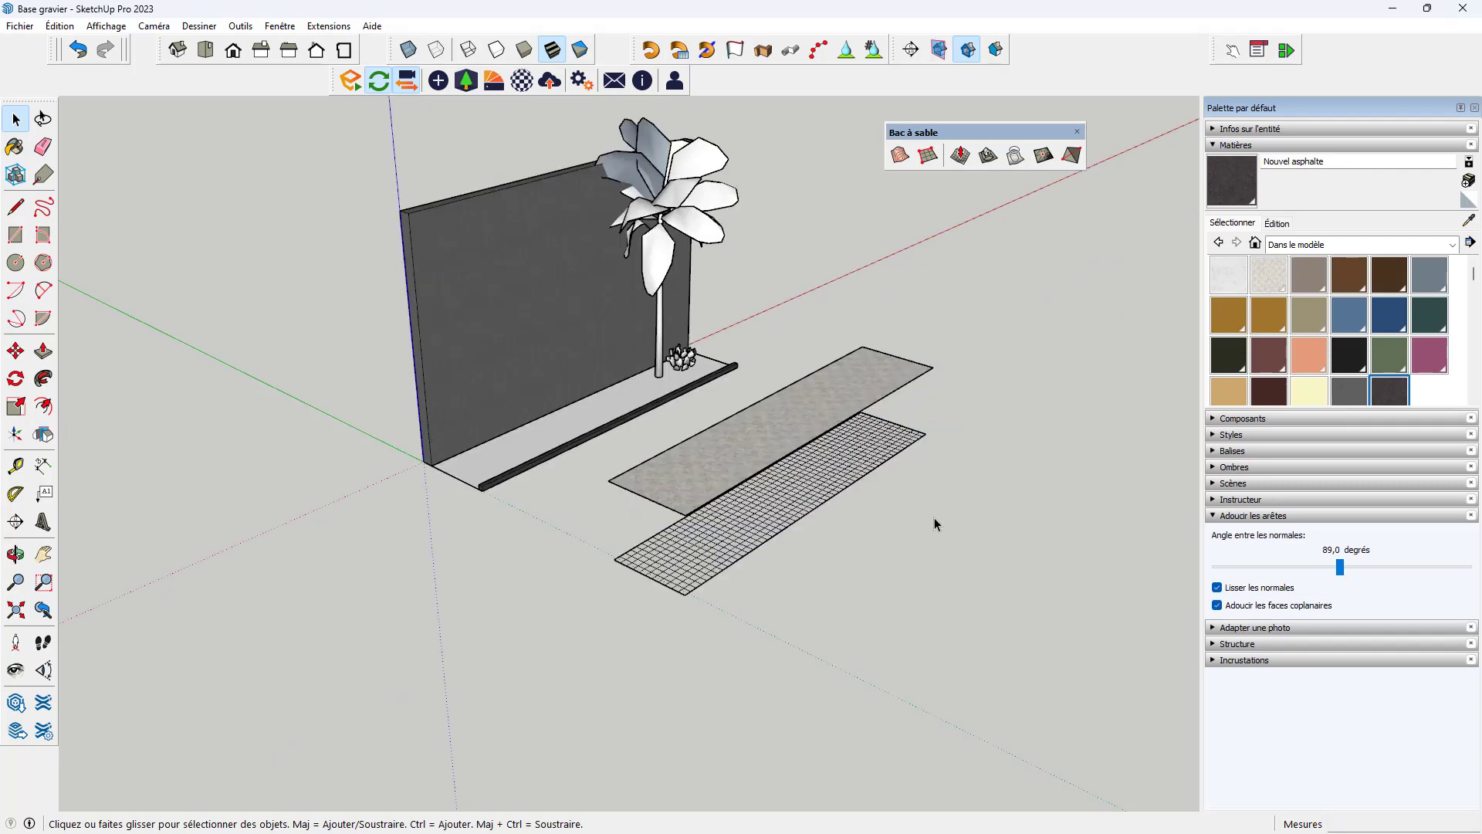
{"action": "right_click", "coordinate": [832, 488]}
{"action": "left_click", "coordinate": [883, 585]}
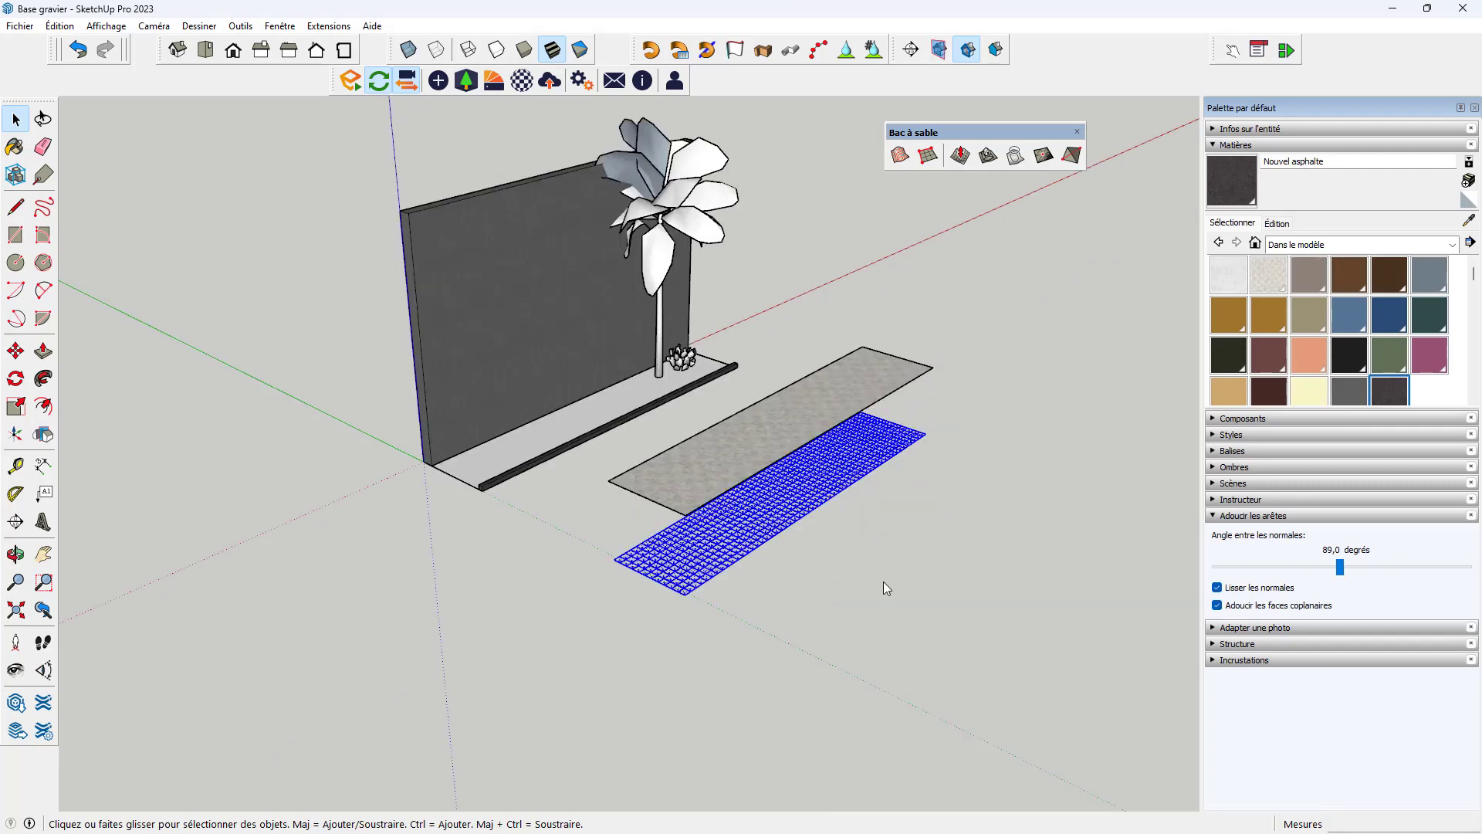
{"action": "left_click", "coordinate": [854, 542]}
{"action": "scroll", "coordinate": [853, 488], "scroll_direction": "up", "scroll_amount": 2}
{"action": "left_click", "coordinate": [763, 407]}
{"action": "left_click", "coordinate": [795, 499]}
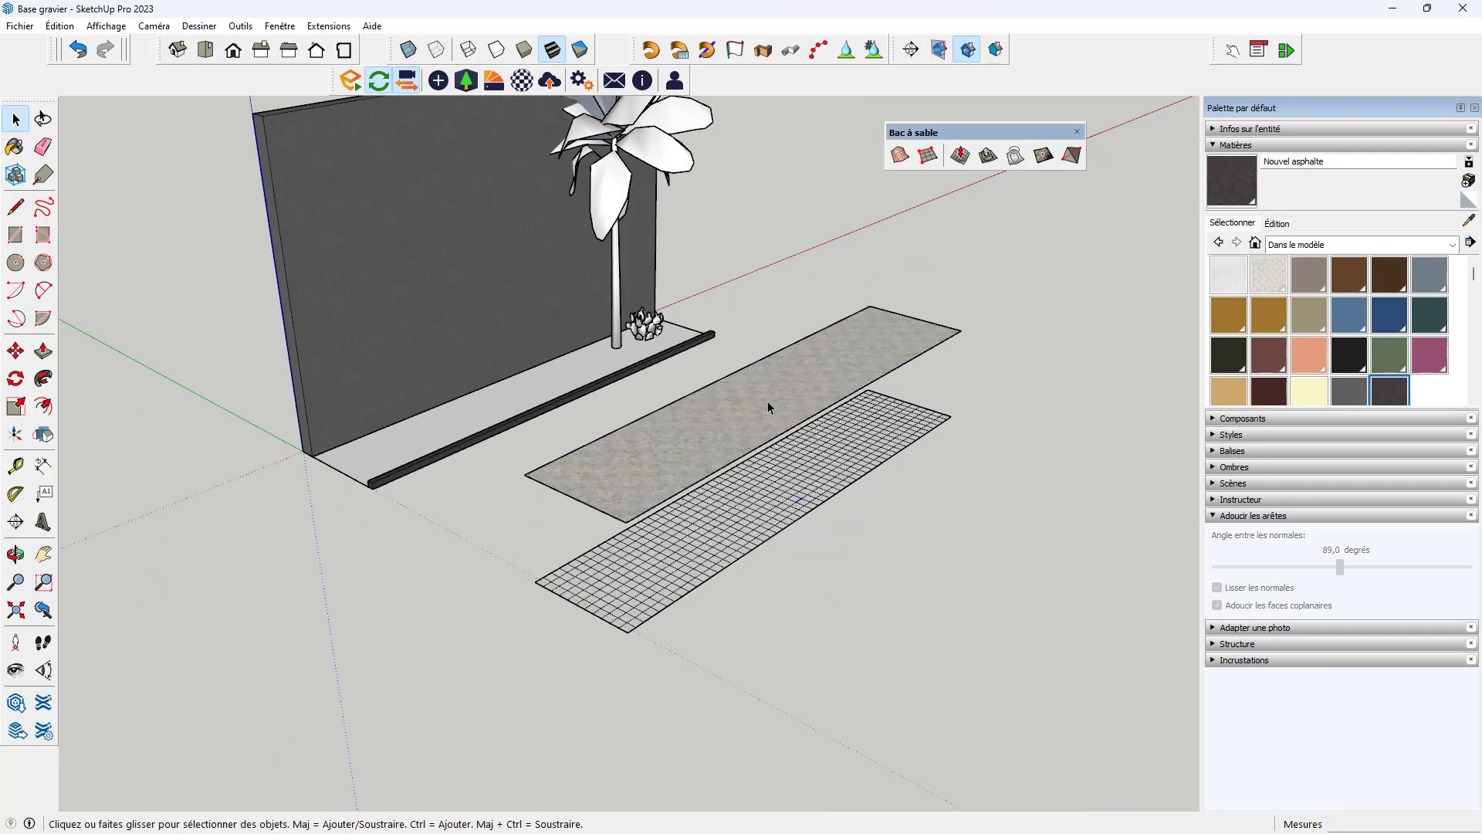
{"action": "left_click", "coordinate": [768, 407]}
{"action": "left_click", "coordinate": [862, 544]}
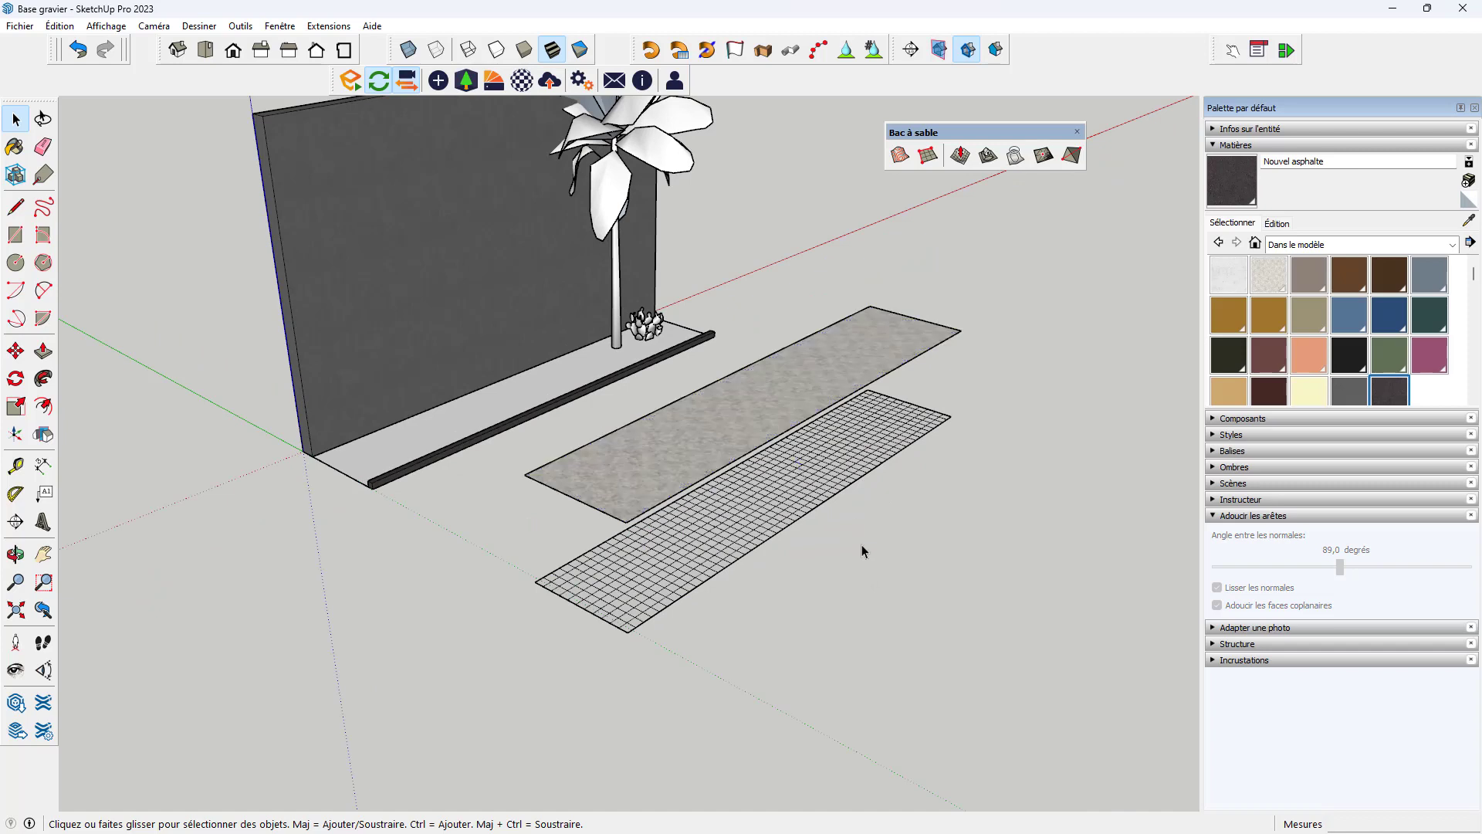
Step: Select the whole exploded grid, sample the Gravel023_2K_Color material from the raised rectangle and paint the grid with it
{"action": "triple_click", "coordinate": [817, 460]}
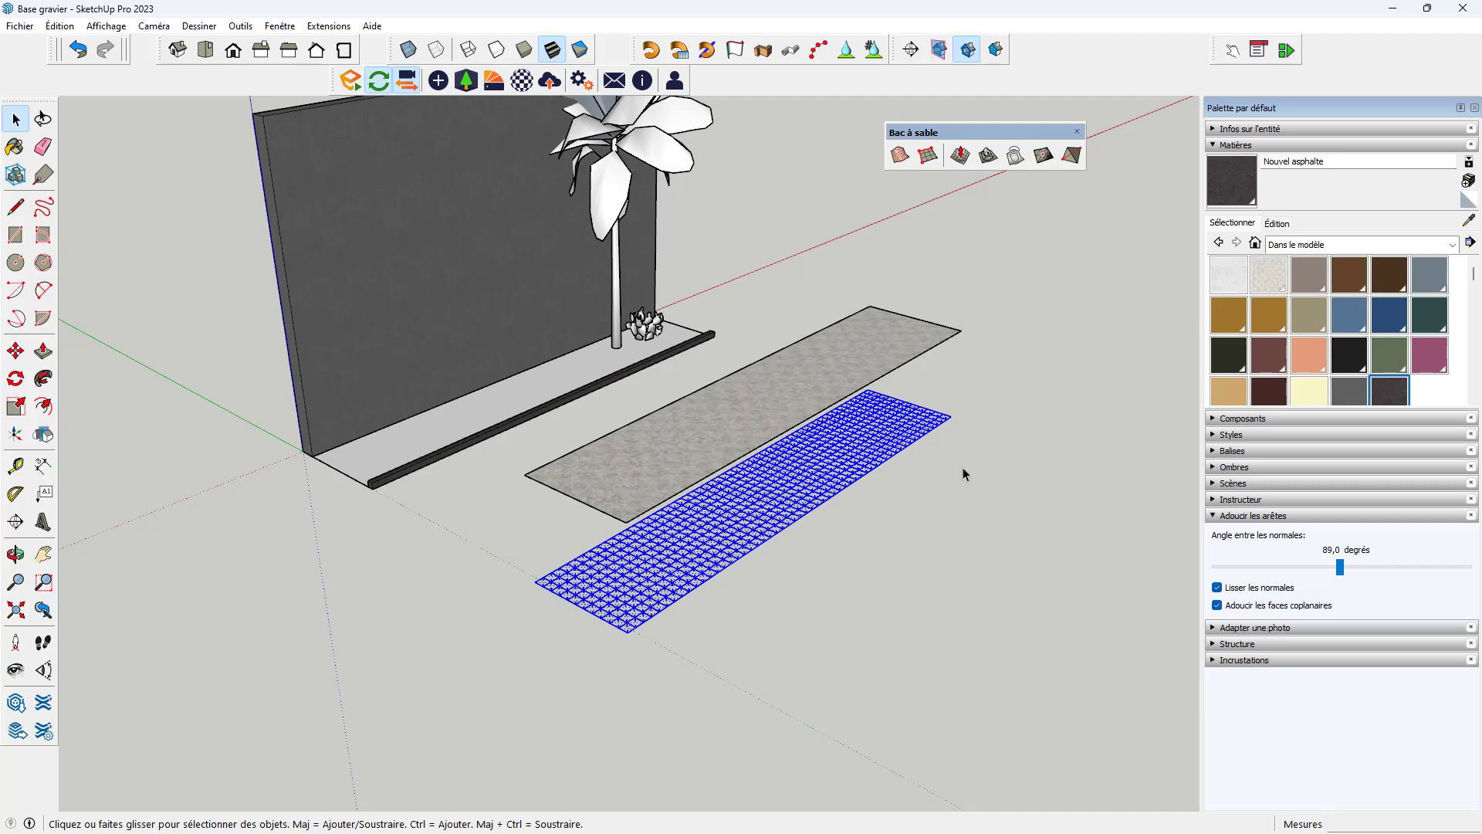
{"action": "key", "text": "b"}
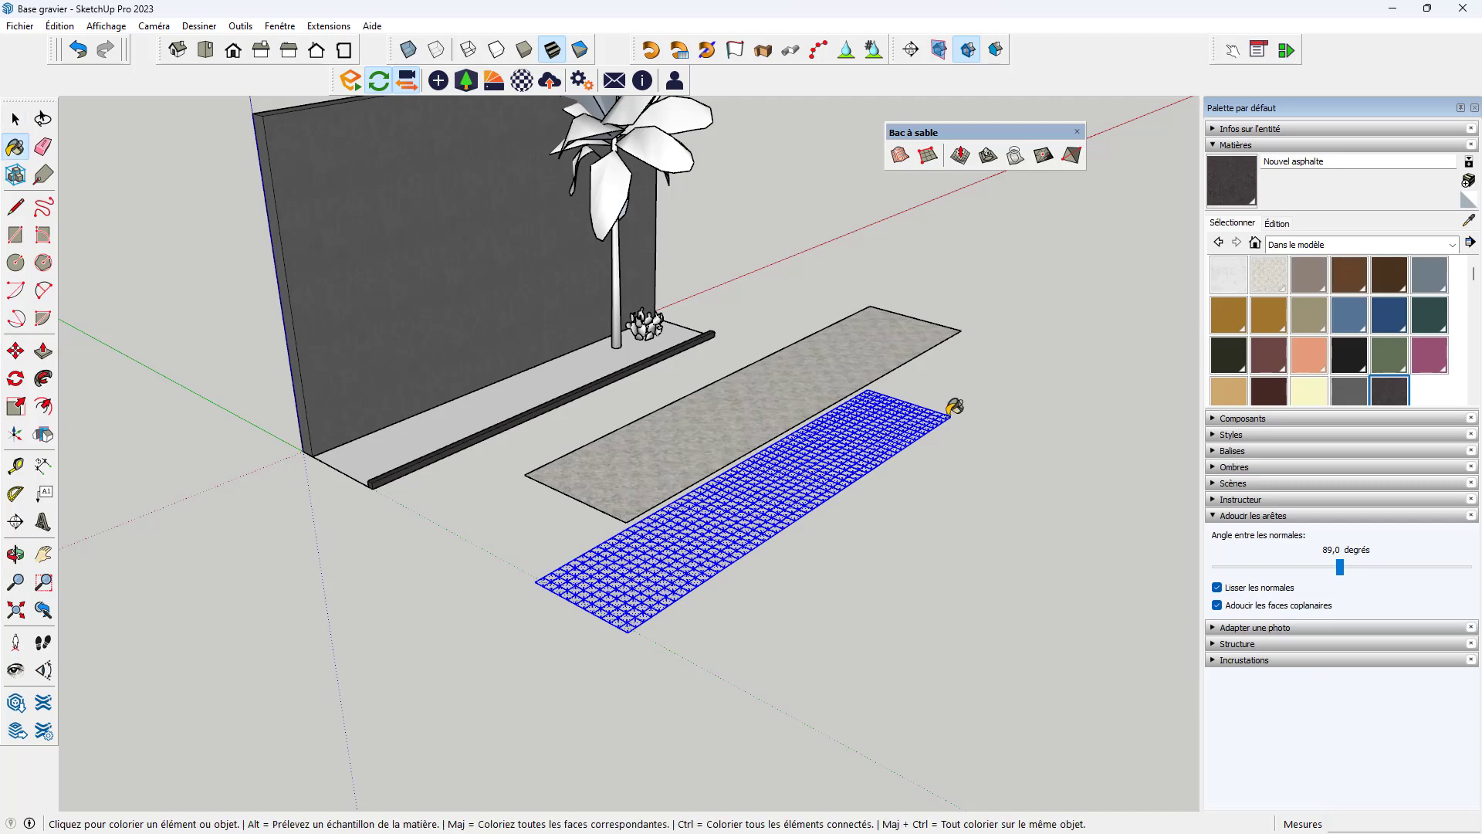
{"action": "key", "text": "alt"}
{"action": "left_click", "coordinate": [824, 370], "text": "alt"}
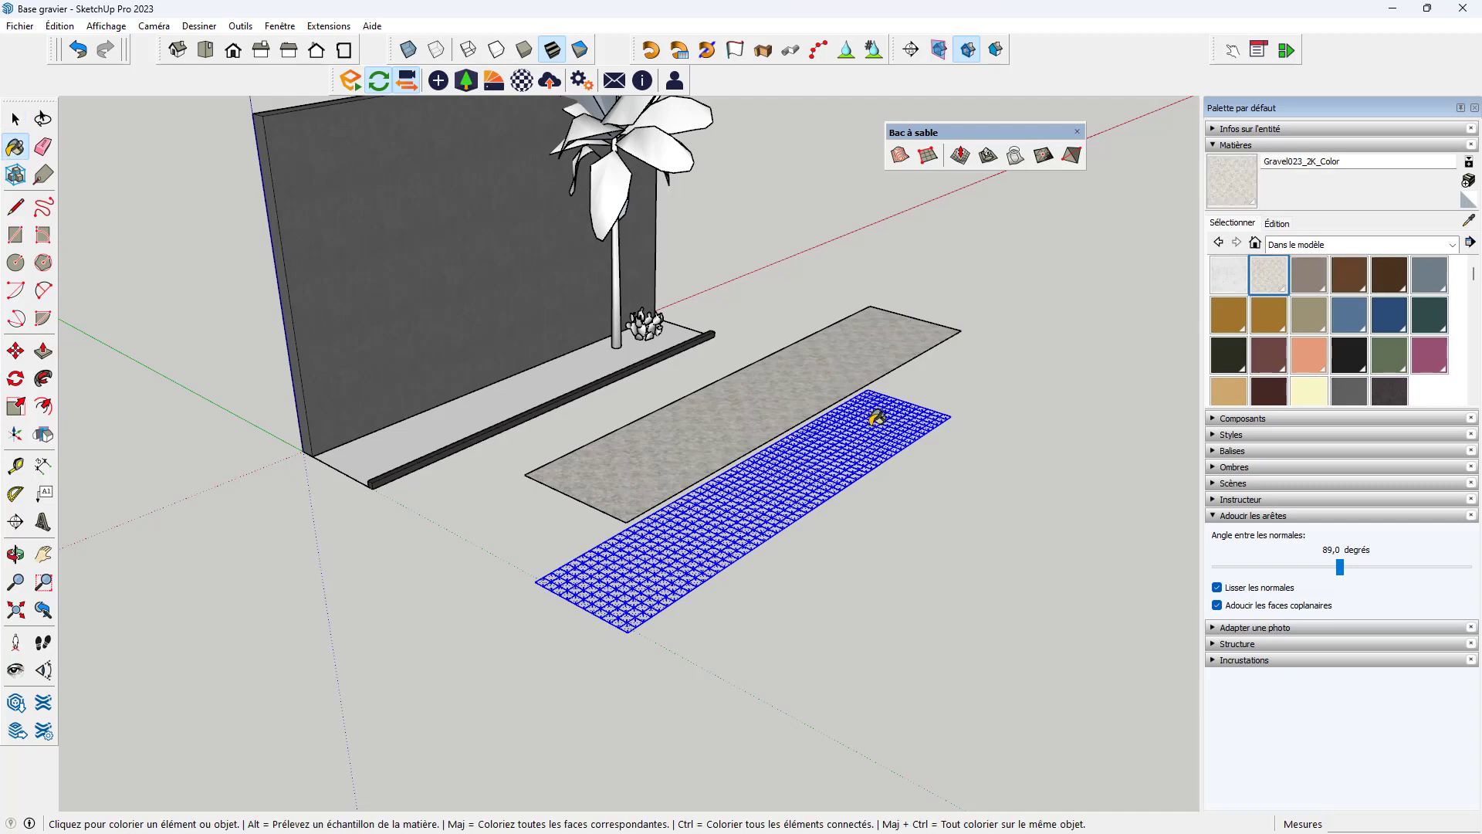
{"action": "left_click", "coordinate": [877, 417]}
{"action": "scroll", "coordinate": [867, 440], "scroll_direction": "up", "scroll_amount": 8}
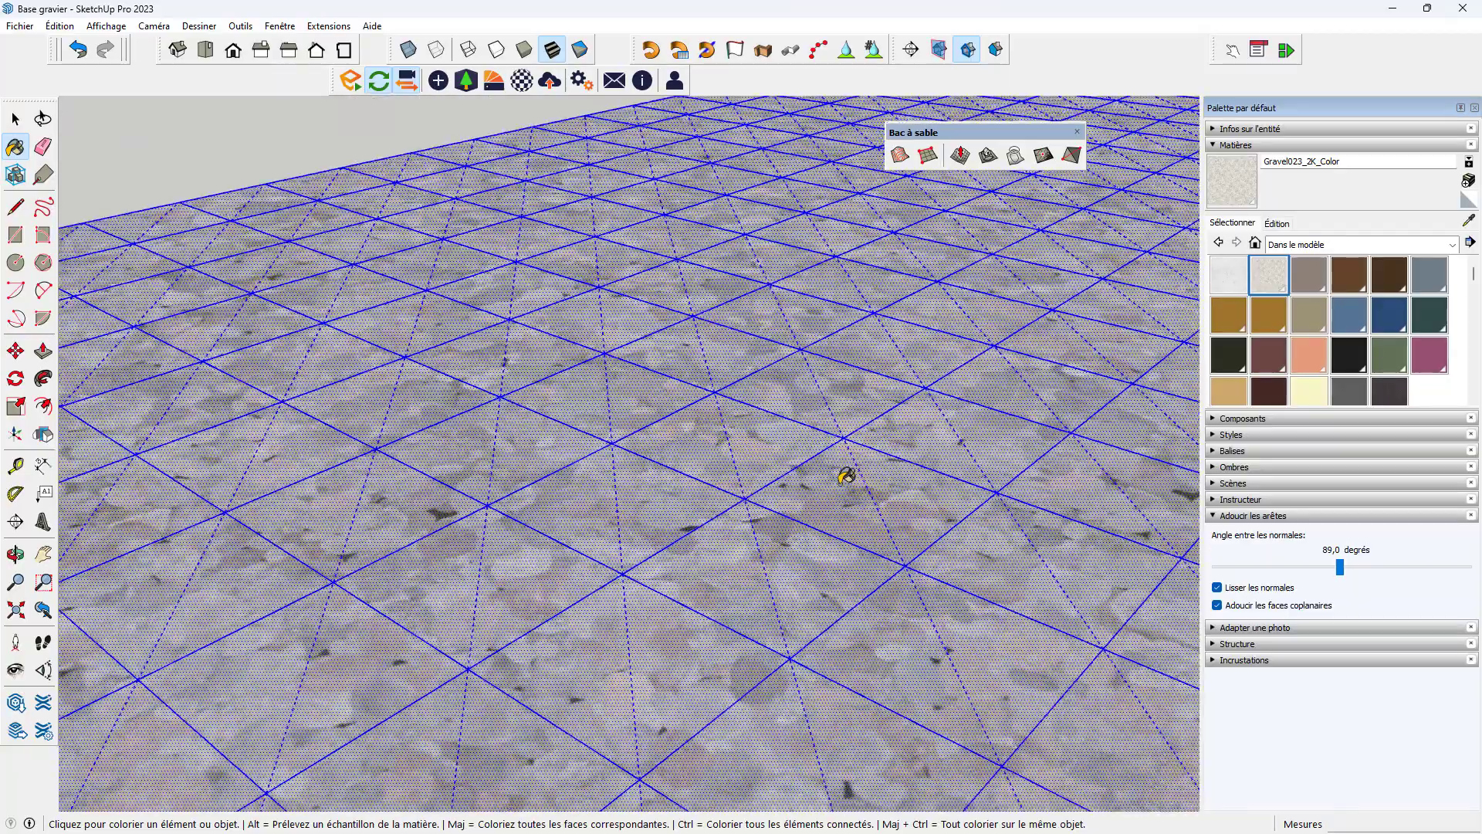
{"action": "scroll", "coordinate": [826, 487], "scroll_direction": "up", "scroll_amount": 6}
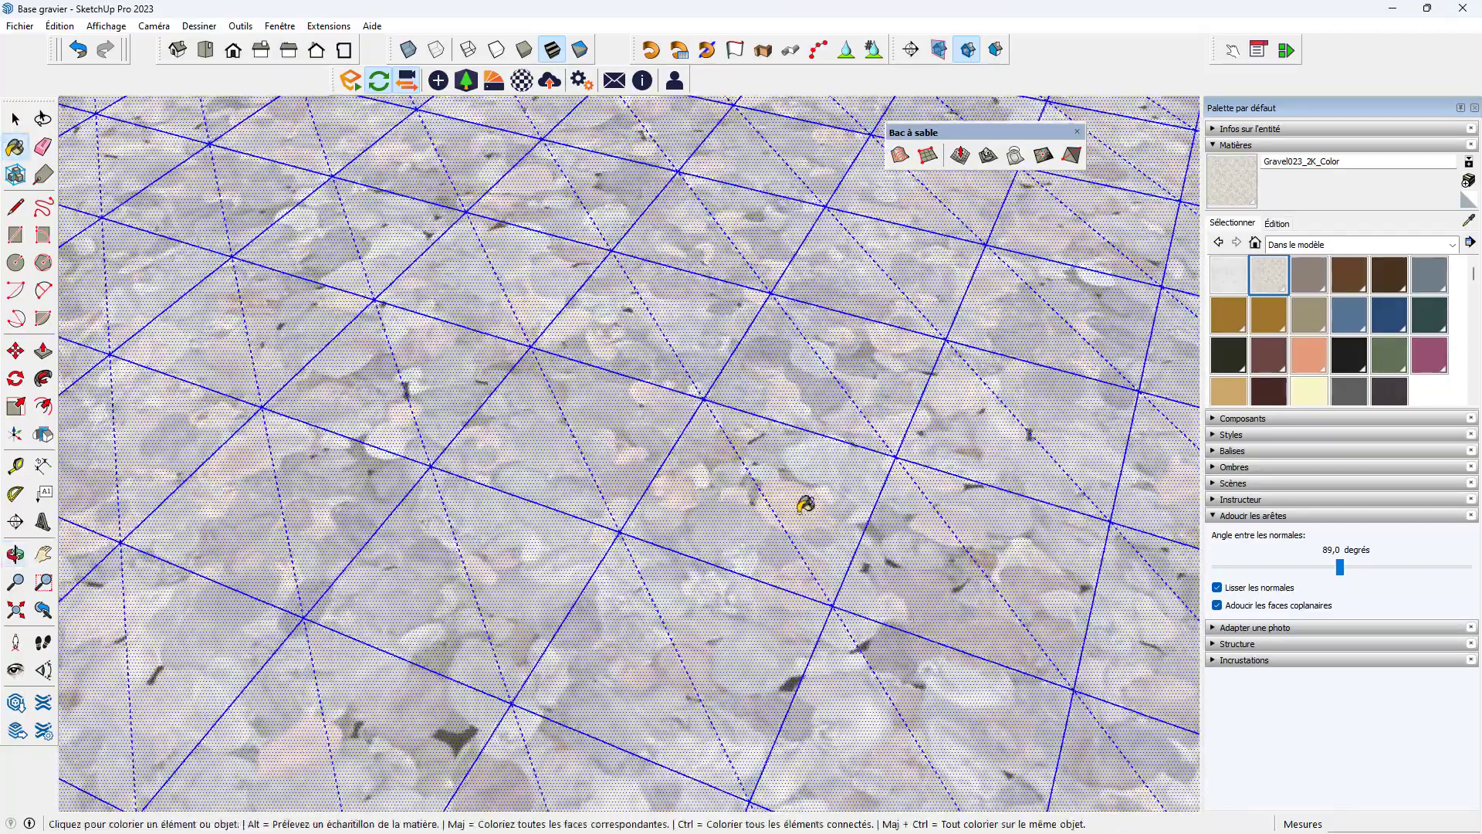
{"action": "scroll", "coordinate": [806, 504], "scroll_direction": "up", "scroll_amount": 3}
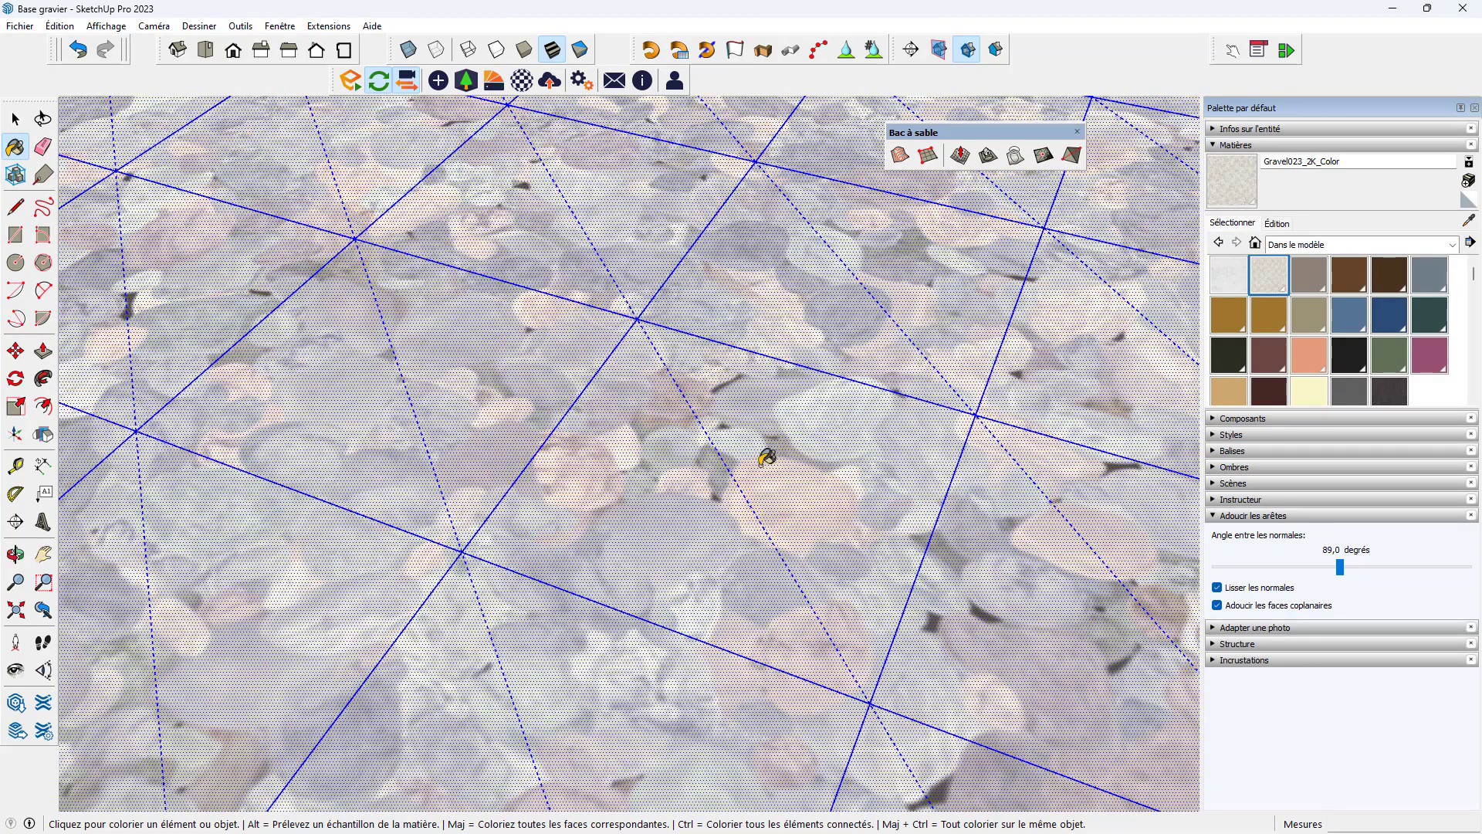
{"action": "scroll", "coordinate": [616, 349], "scroll_direction": "down", "scroll_amount": 5}
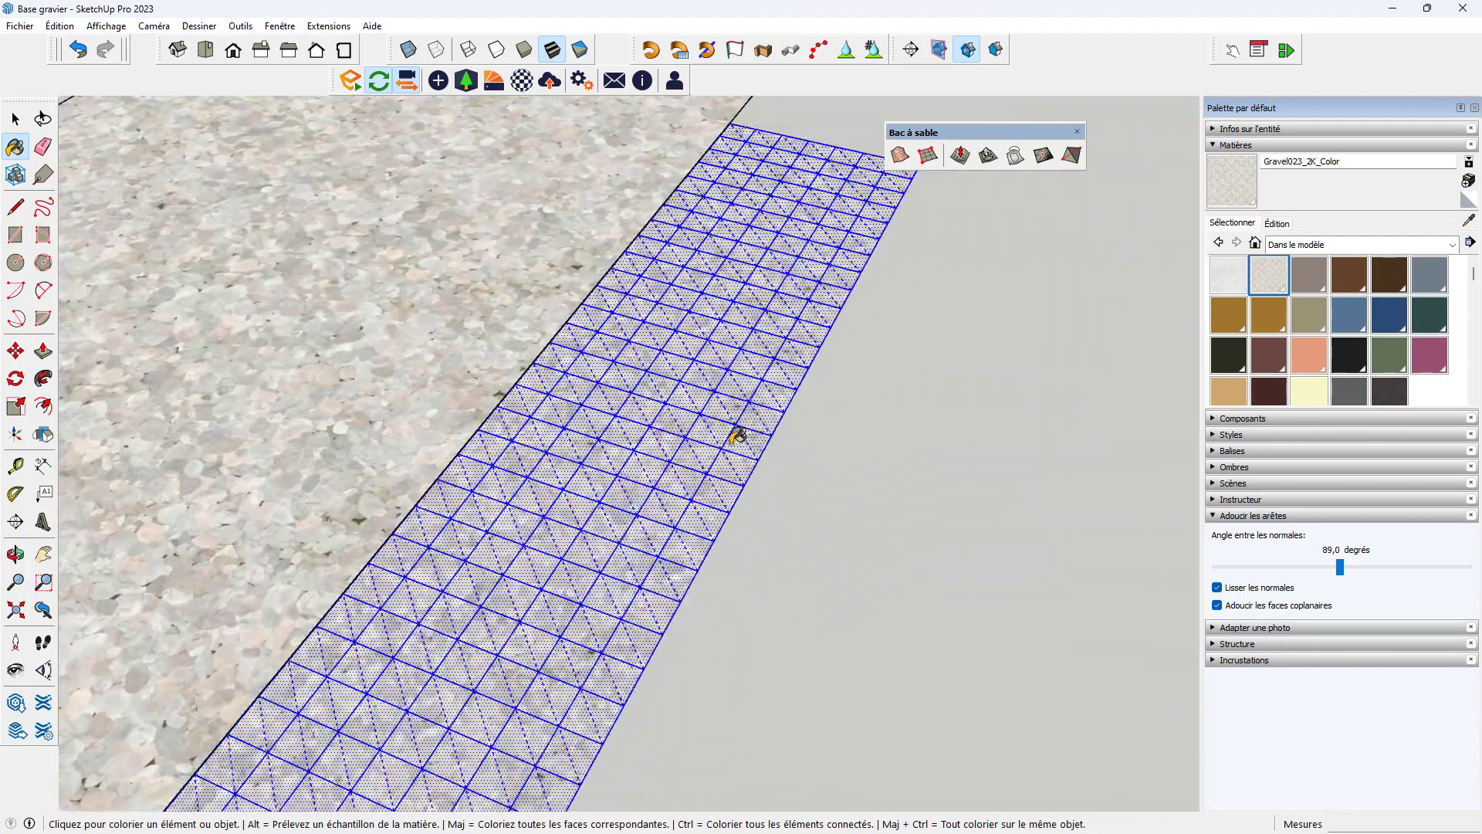
Step: Delete the raised gravel rectangle with its edges, keeping only the textured grid
{"action": "key", "text": "space"}
{"action": "left_click", "coordinate": [878, 513]}
{"action": "scroll", "coordinate": [853, 503], "scroll_direction": "down", "scroll_amount": 6}
{"action": "middle_click_drag", "start_coordinate": [823, 498], "coordinate": [718, 381]}
{"action": "double_click", "coordinate": [710, 384]}
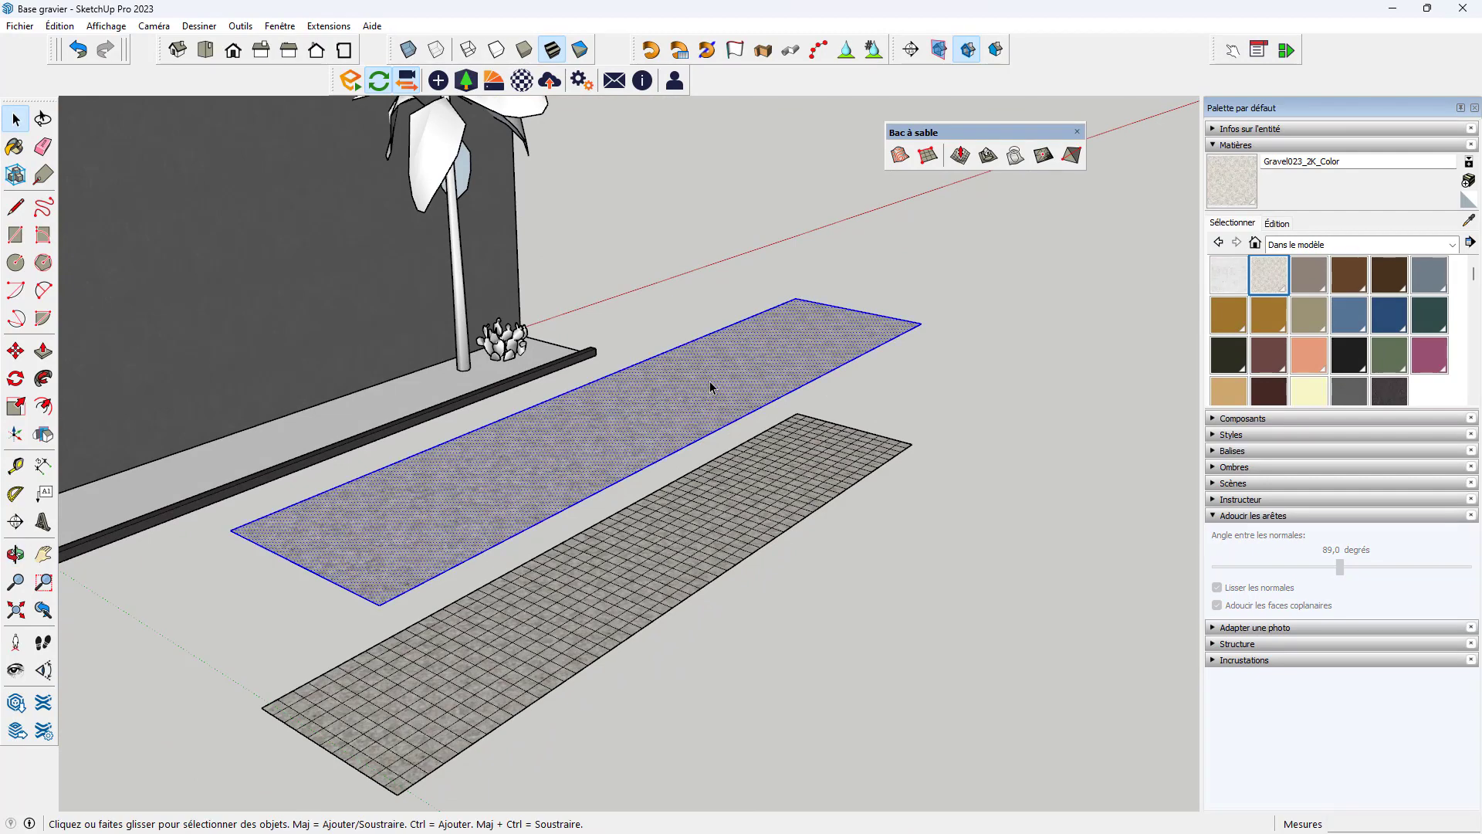
{"action": "key", "text": "Delete"}
{"action": "scroll", "coordinate": [755, 411], "scroll_direction": "down", "scroll_amount": 2}
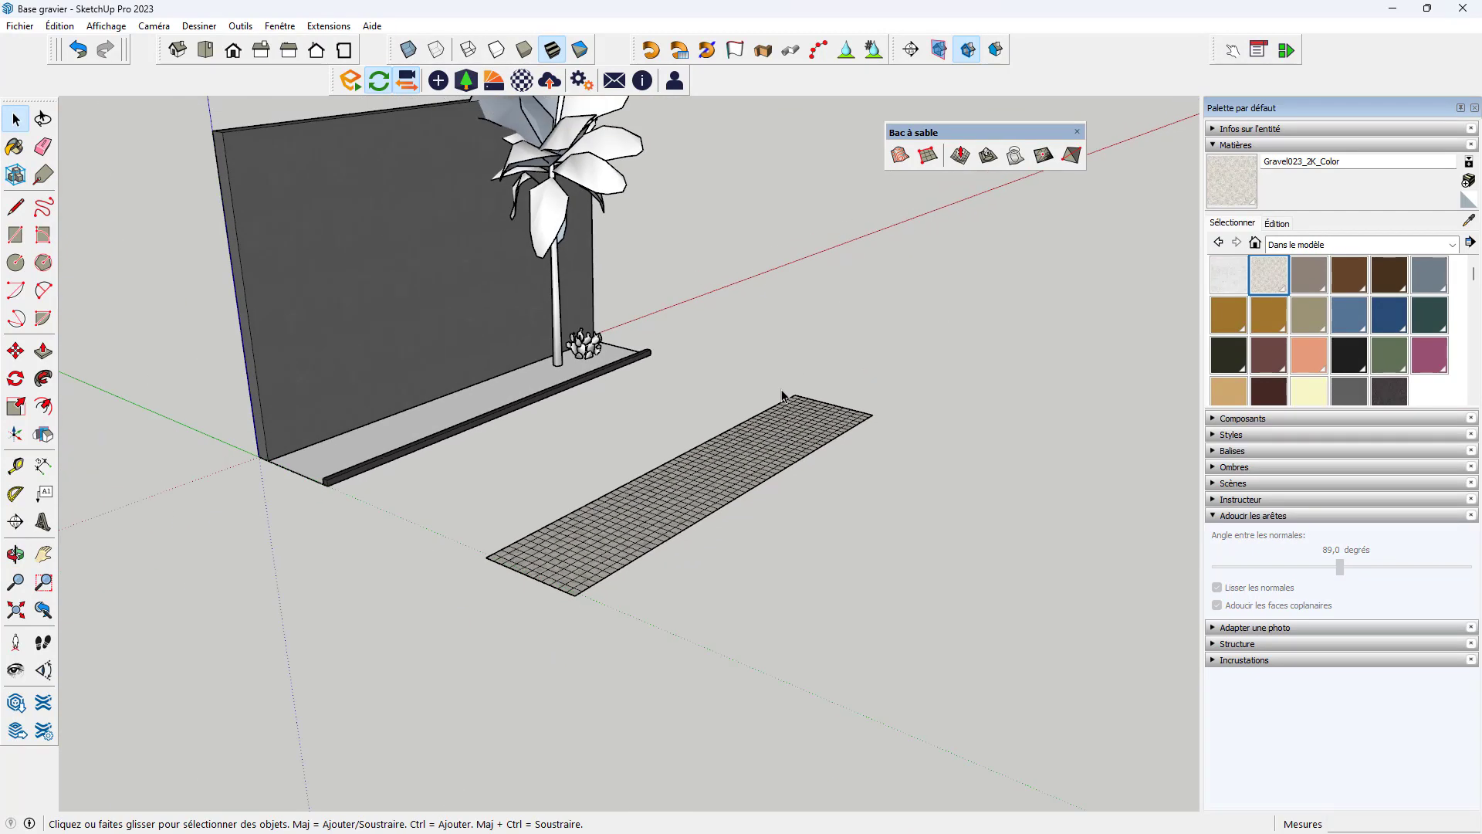
{"action": "scroll", "coordinate": [740, 535], "scroll_direction": "up", "scroll_amount": 6}
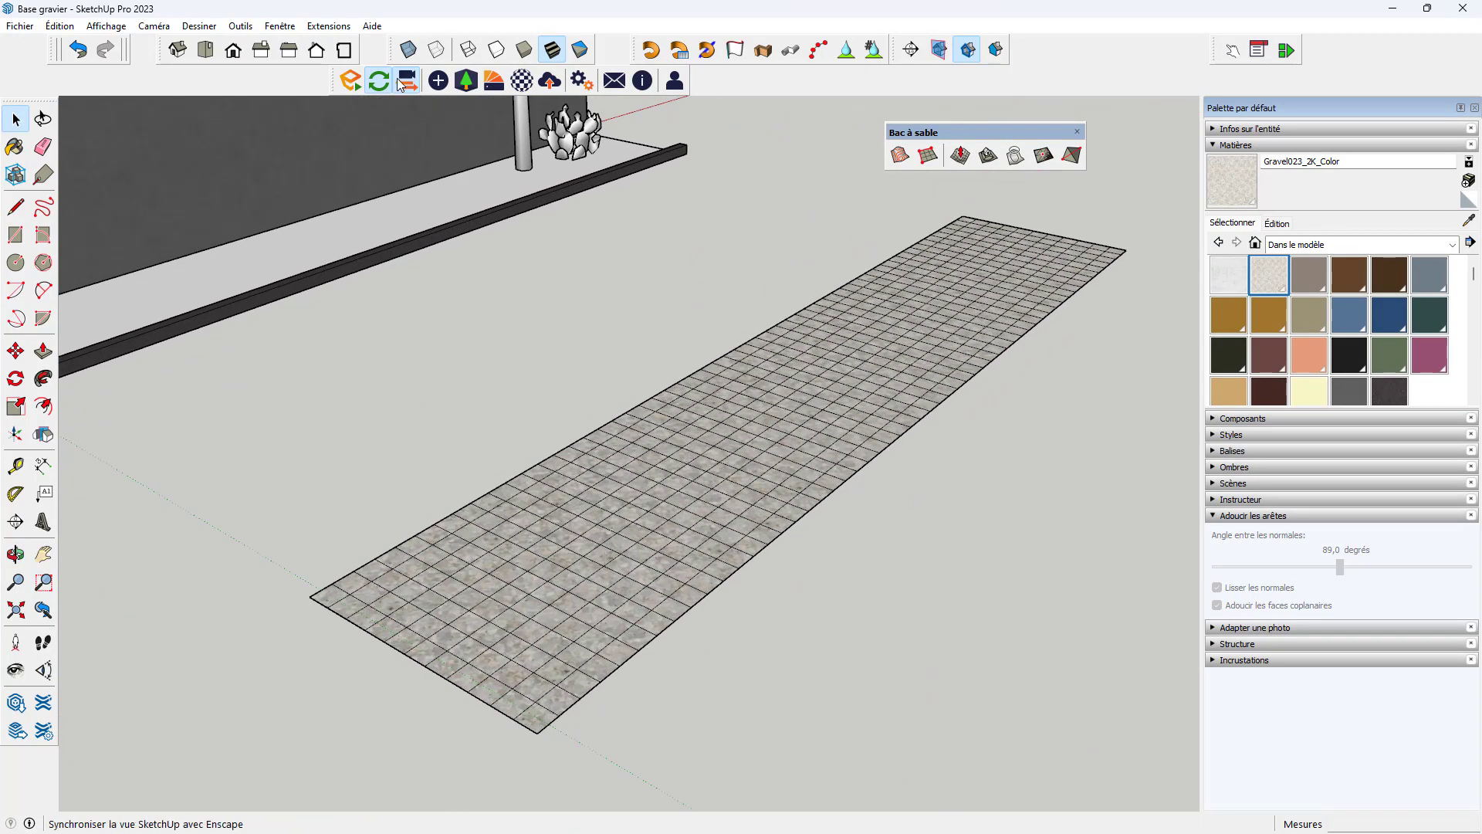
Step: Start the Enscape render and examine the gravel texture on the grid up close and from a distance
{"action": "left_click", "coordinate": [350, 81]}
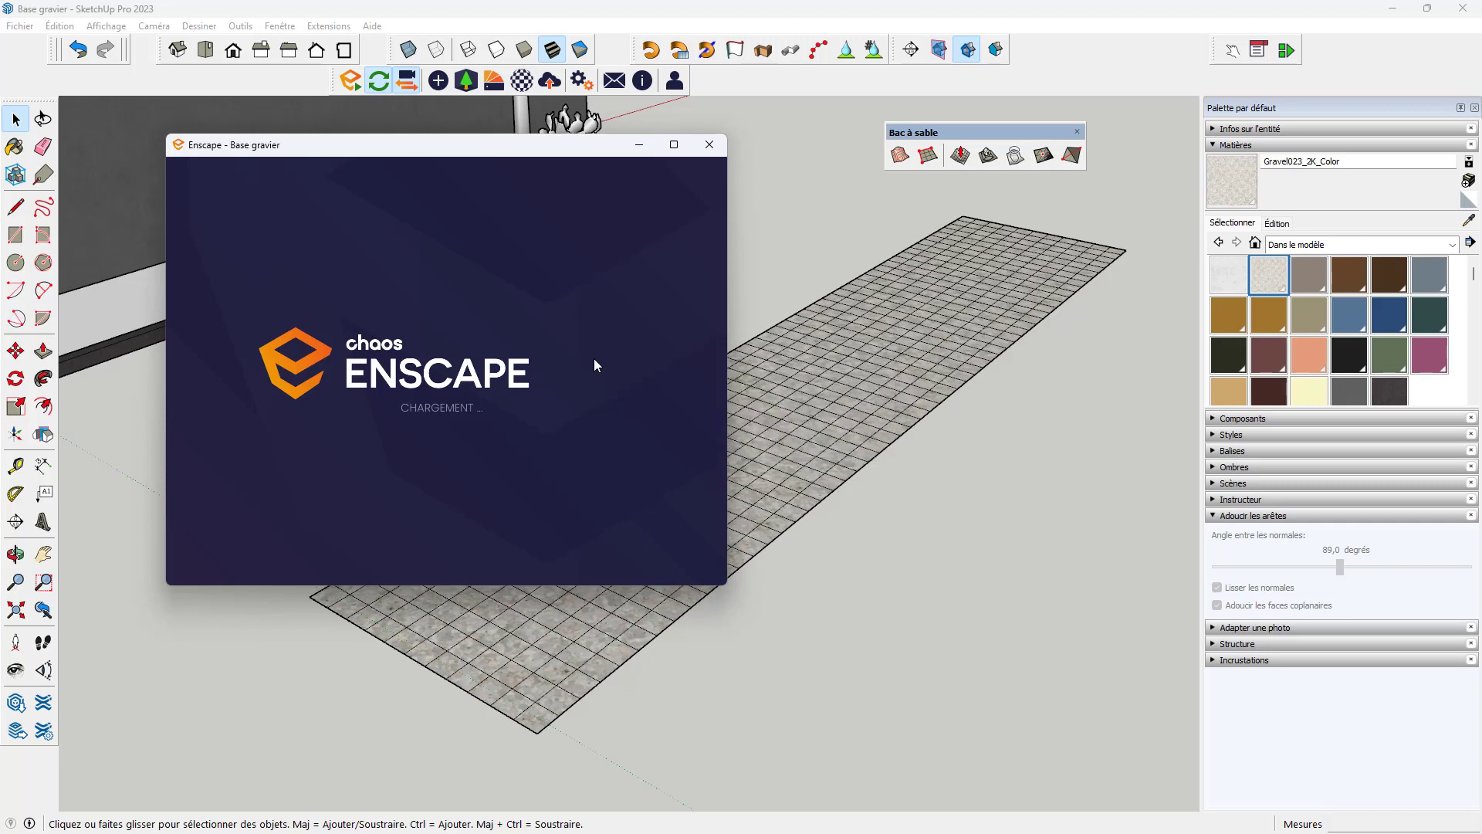
{"action": "scroll", "coordinate": [824, 404], "scroll_direction": "up", "scroll_amount": 10}
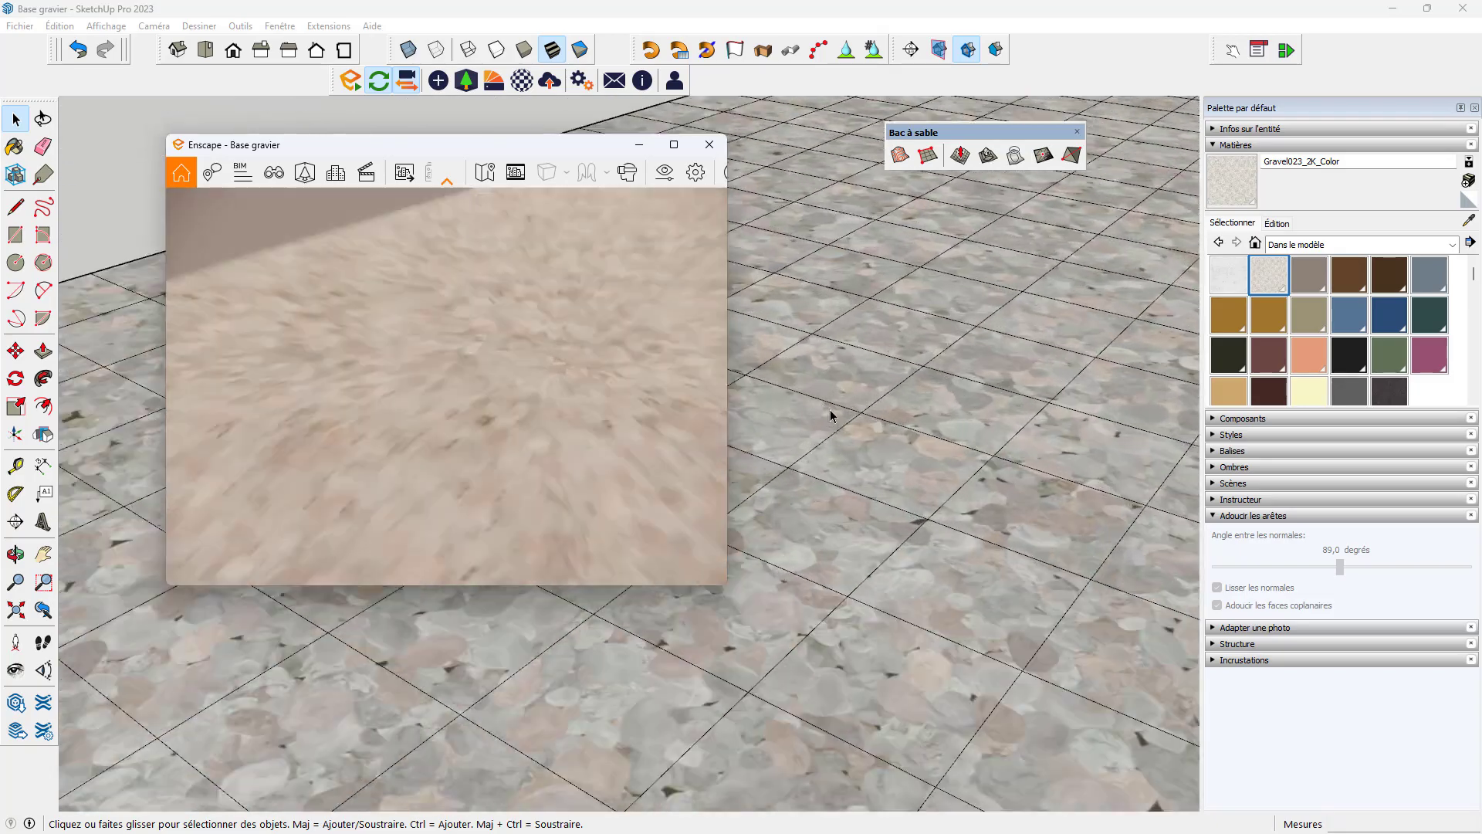
{"action": "mouse_move", "coordinate": [831, 409]}
{"action": "middle_mouse_down"}
{"action": "mouse_move", "coordinate": [846, 436]}
{"action": "mouse_move", "coordinate": [966, 460]}
{"action": "mouse_move", "coordinate": [914, 391]}
{"action": "middle_mouse_up"}
{"action": "scroll", "coordinate": [903, 394], "scroll_direction": "down", "scroll_amount": 6}
{"action": "scroll", "coordinate": [901, 396], "scroll_direction": "up", "scroll_amount": 8}
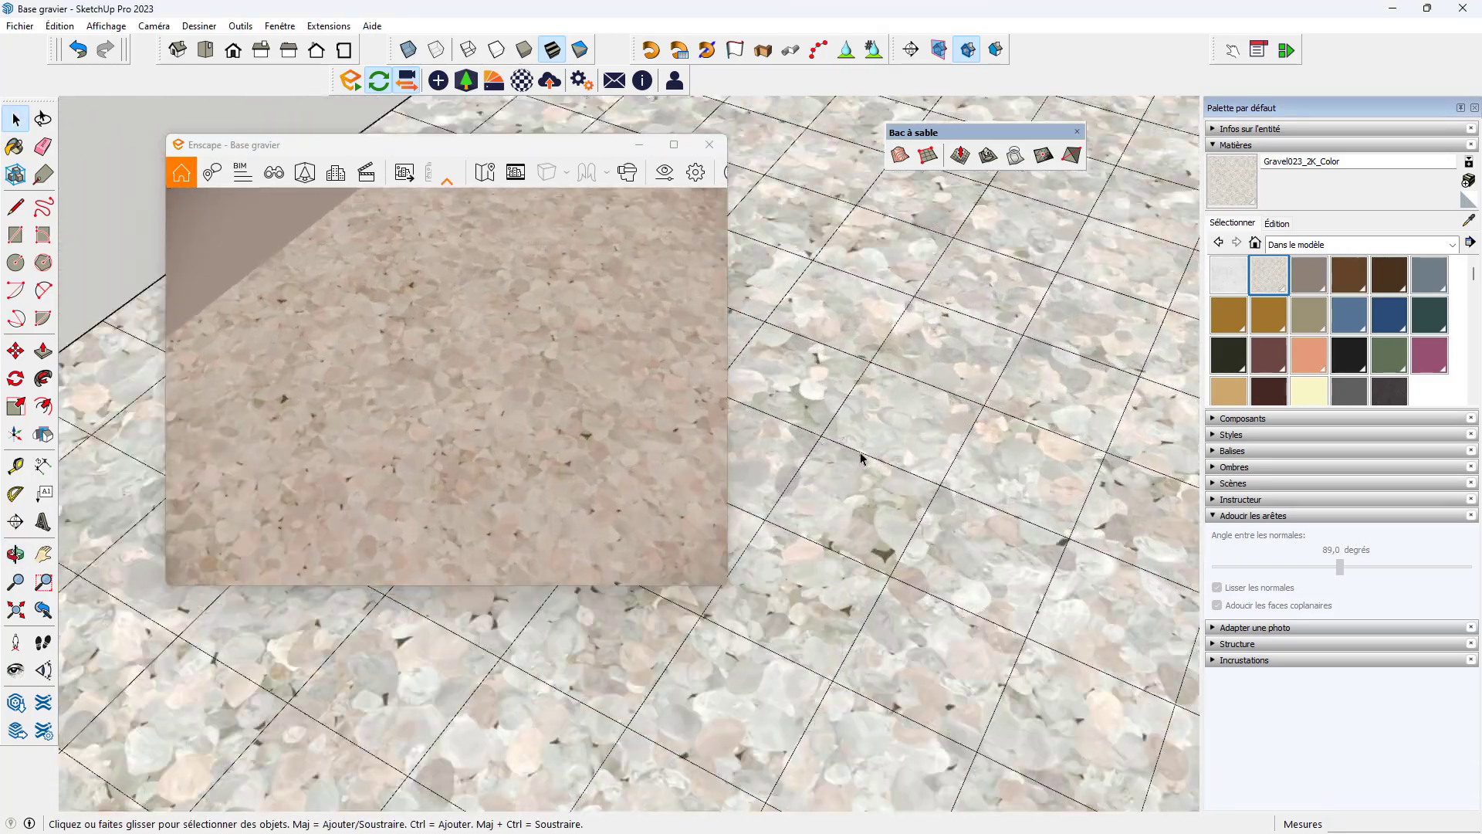
{"action": "scroll", "coordinate": [865, 442], "scroll_direction": "down", "scroll_amount": 3}
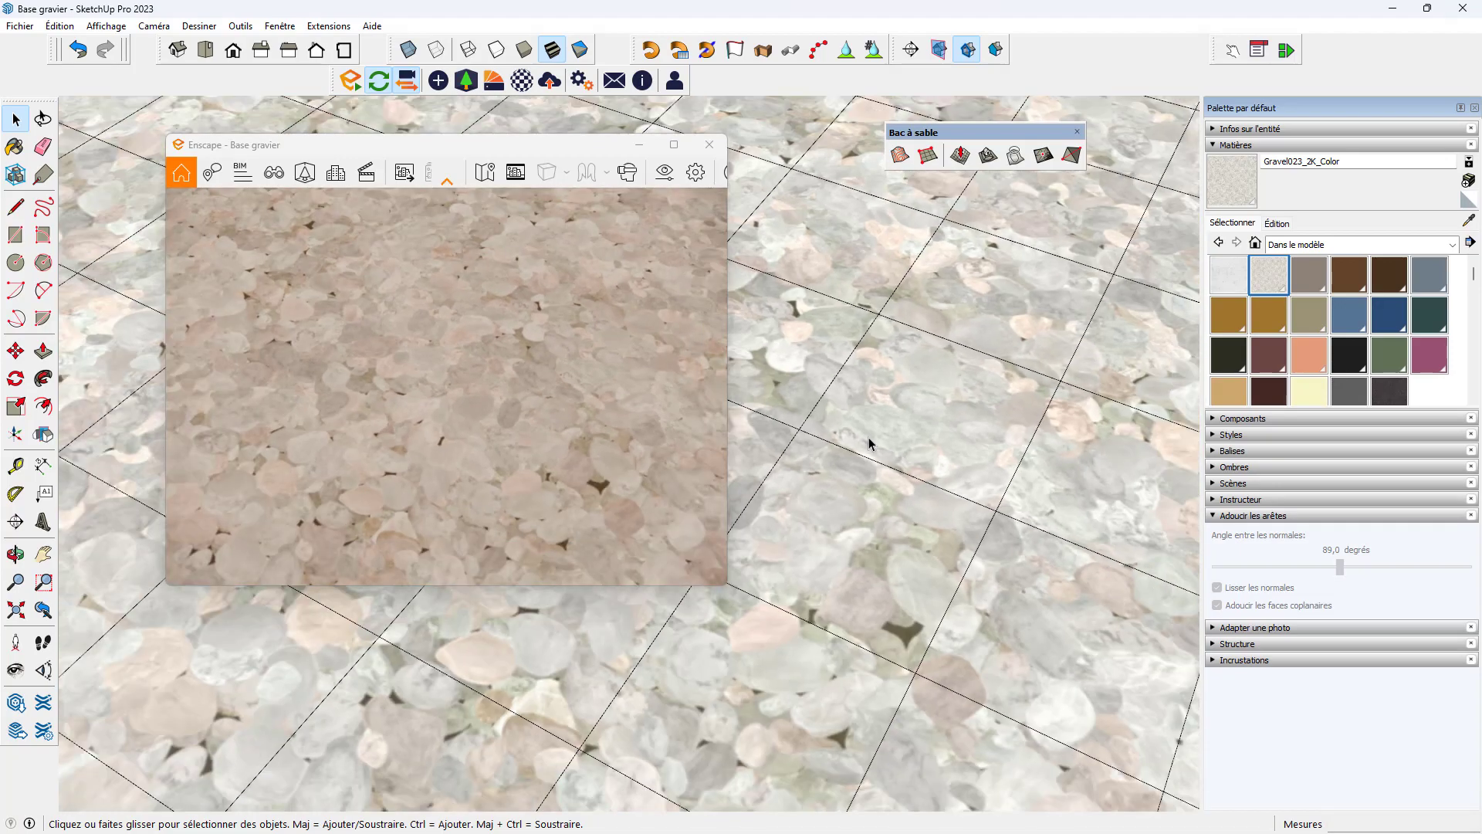
{"action": "scroll", "coordinate": [868, 444], "scroll_direction": "down", "scroll_amount": 10}
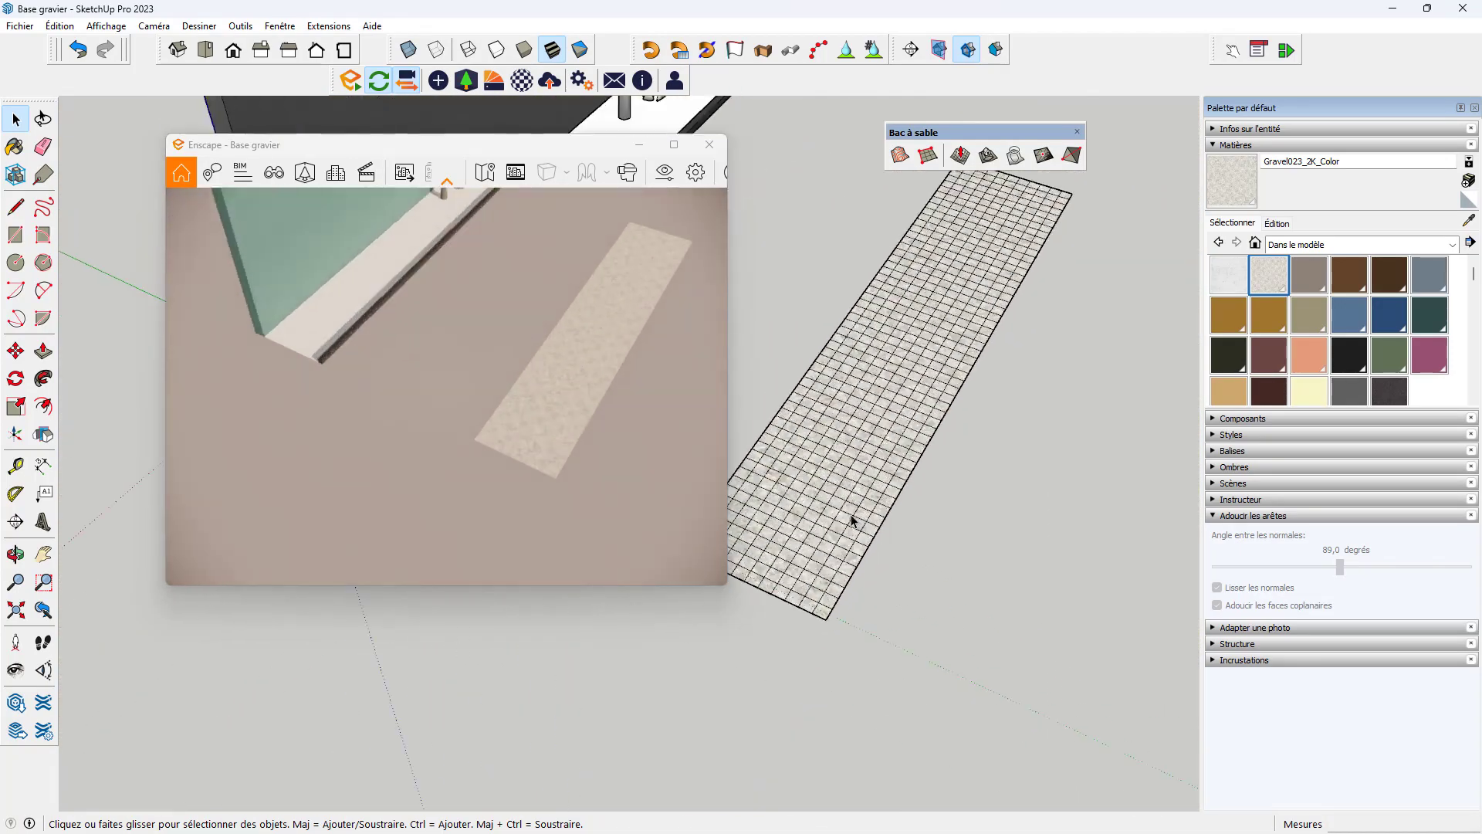
{"action": "scroll", "coordinate": [863, 397], "scroll_direction": "up", "scroll_amount": 8}
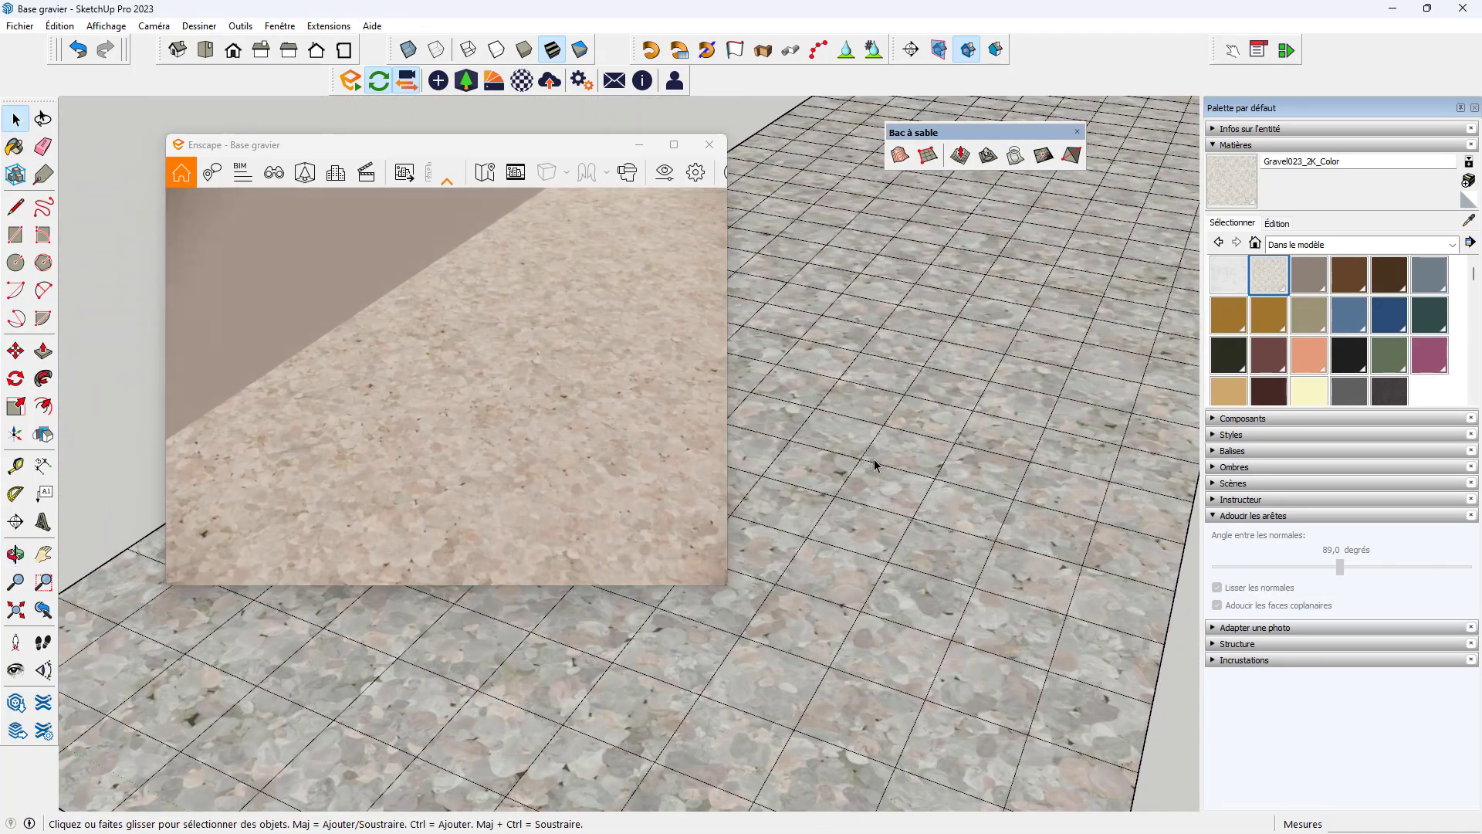
{"action": "scroll", "coordinate": [879, 455], "scroll_direction": "down", "scroll_amount": 4}
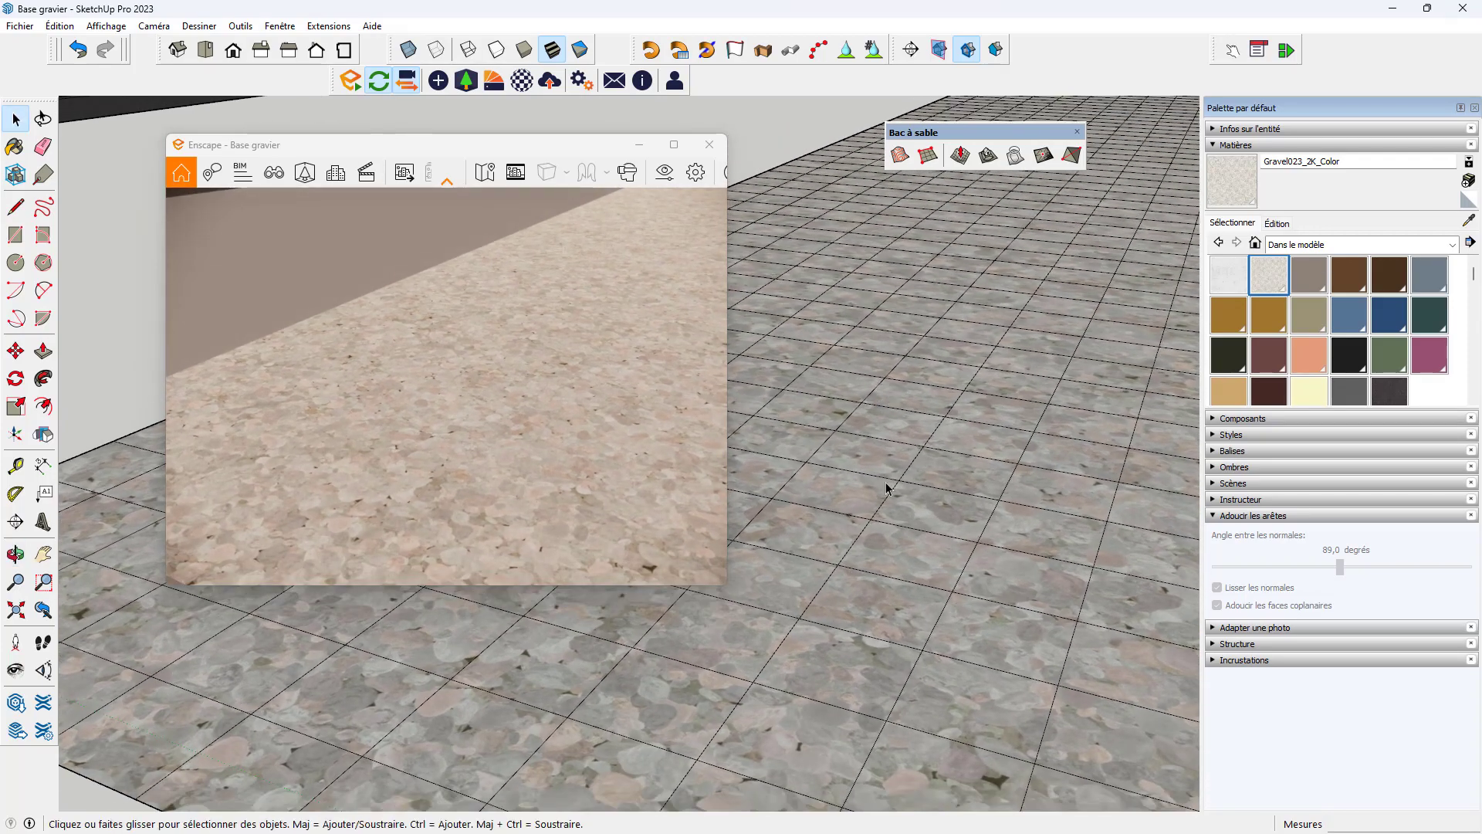
{"action": "scroll", "coordinate": [871, 479], "scroll_direction": "down", "scroll_amount": 4}
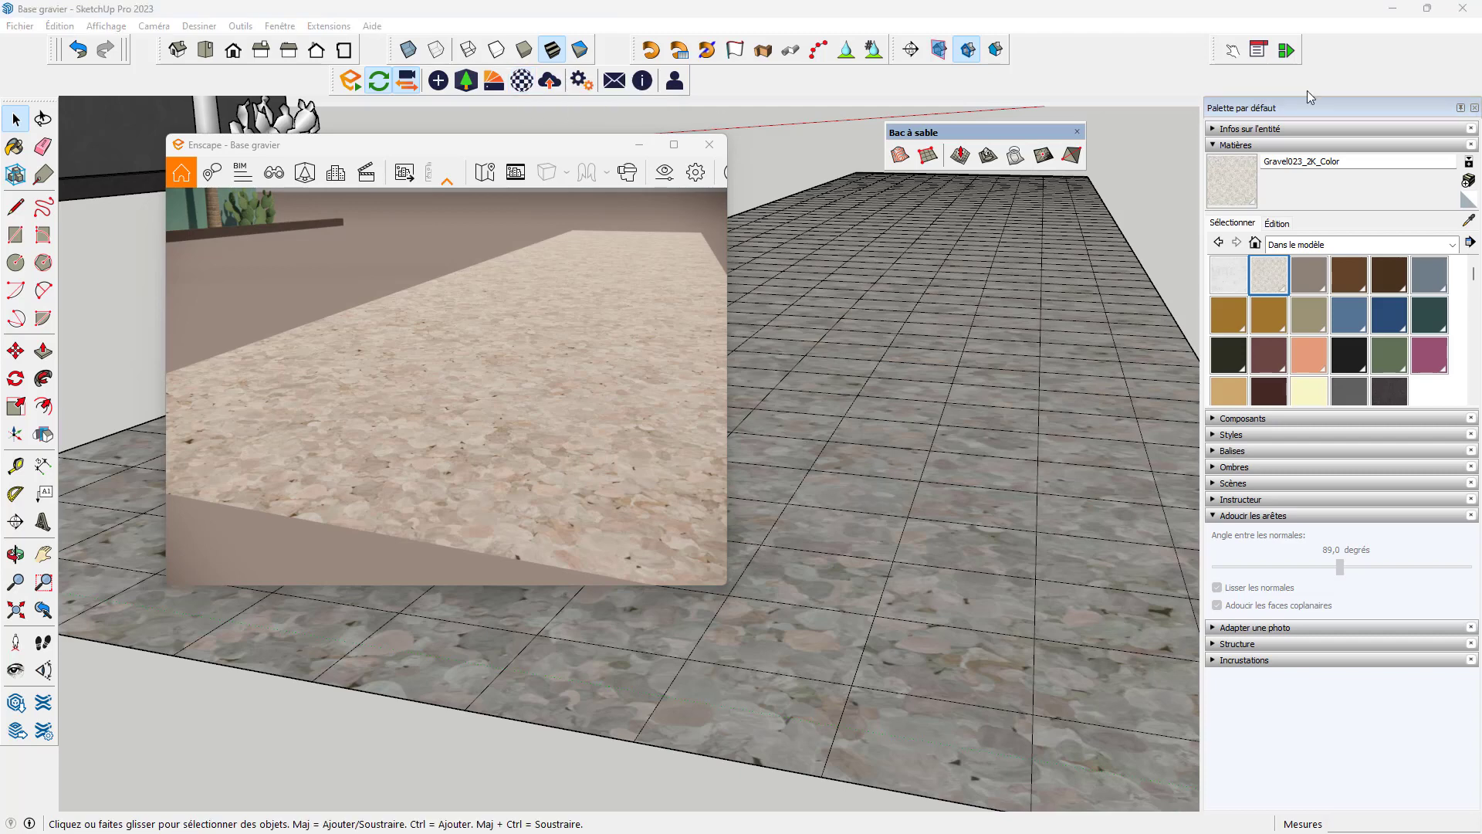
Step: Open the Gravel023_2K_Color material in the Enscape material editor beside the render window
{"action": "left_click_drag", "start_coordinate": [1161, 142], "coordinate": [877, 318]}
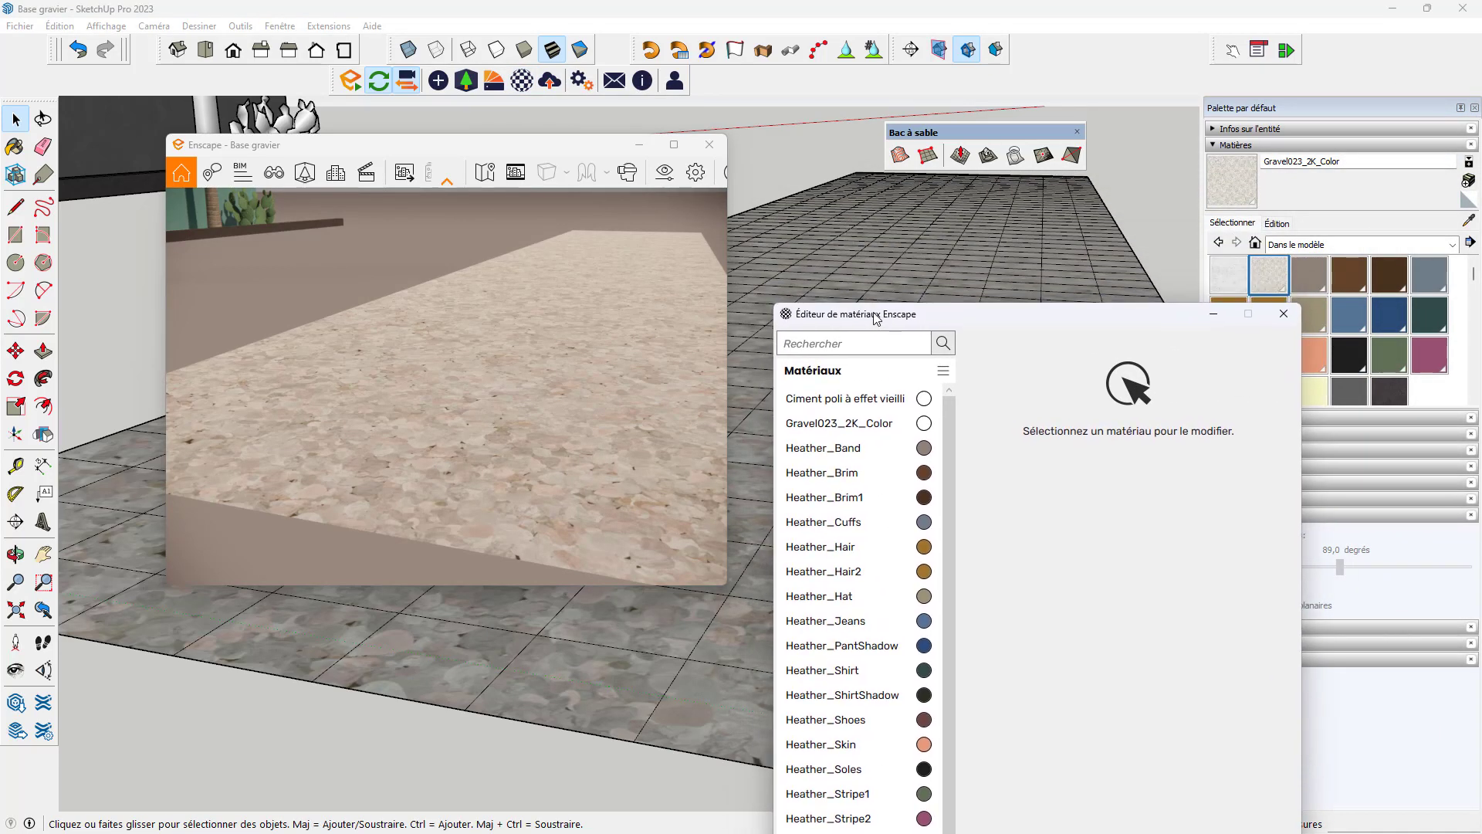
{"action": "left_click", "coordinate": [1269, 274]}
{"action": "left_click_drag", "start_coordinate": [1158, 314], "coordinate": [1121, 125]}
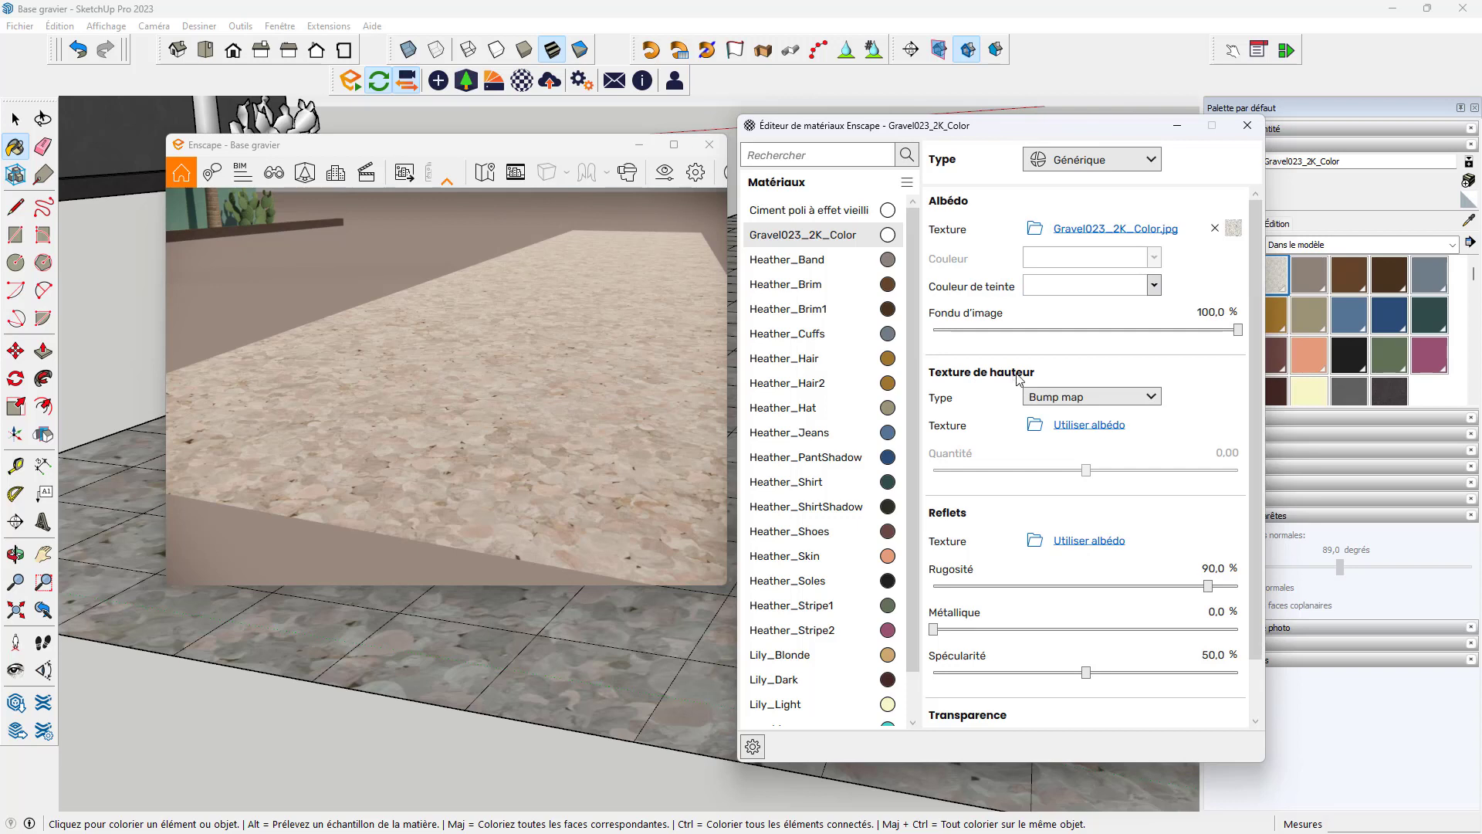
Step: Set the gravel's height texture type to Texture de déplacement and load the Gravel023_2K_Displacement image from the Gravel023_2K-JPG folder
{"action": "left_click", "coordinate": [1151, 397]}
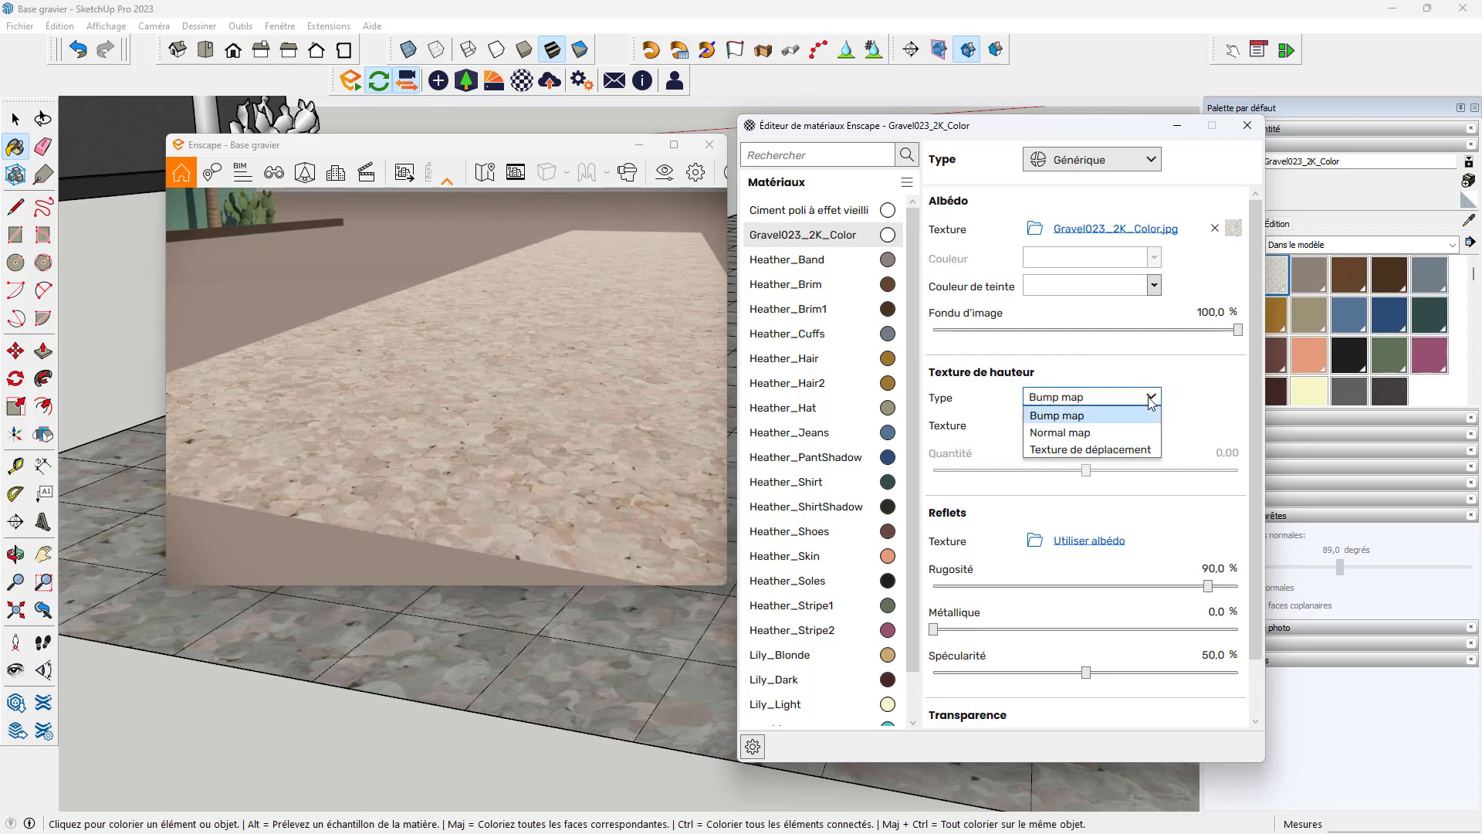
{"action": "left_click", "coordinate": [1129, 451]}
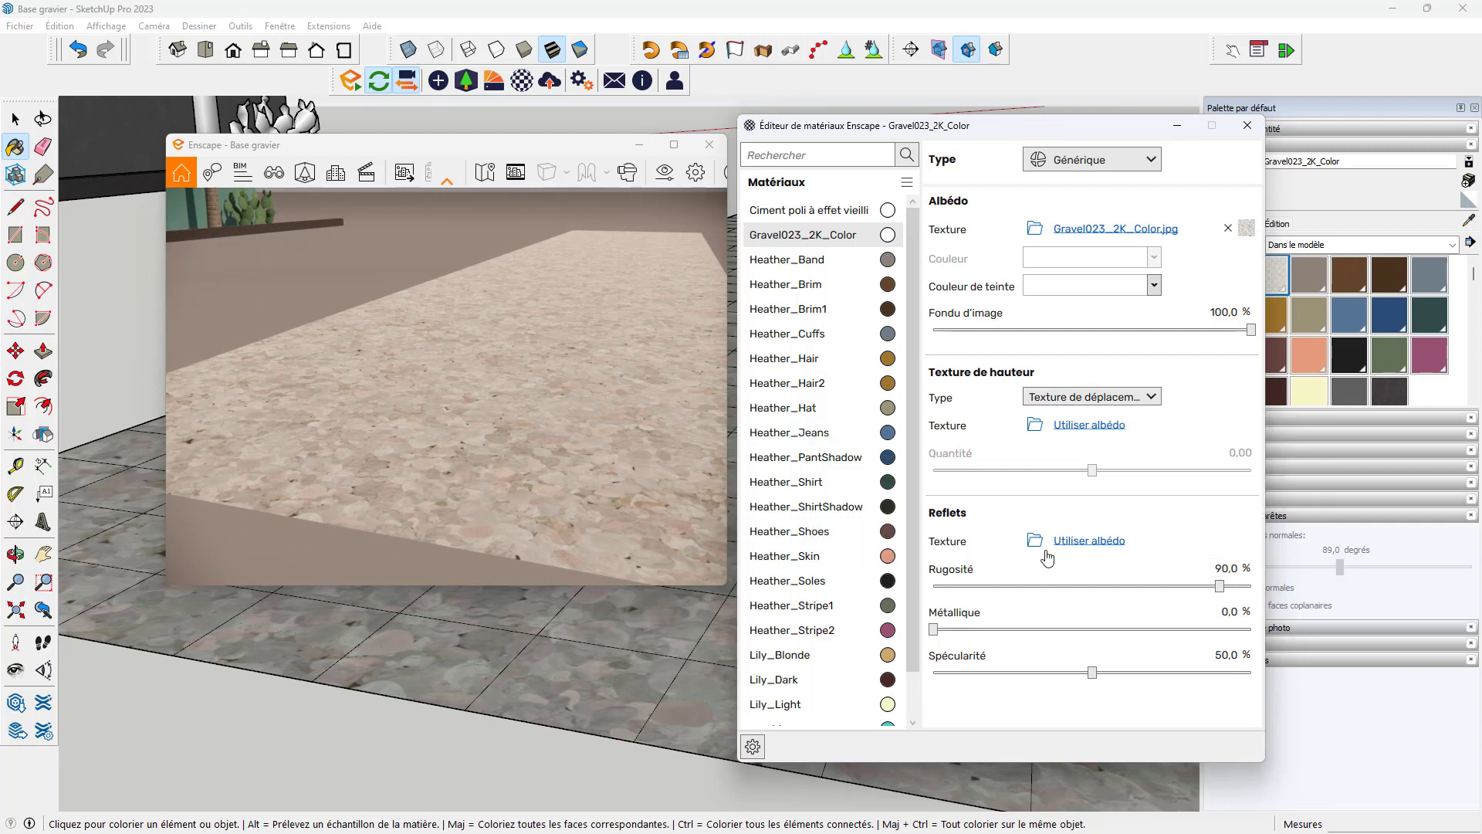
{"action": "left_click", "coordinate": [1035, 426]}
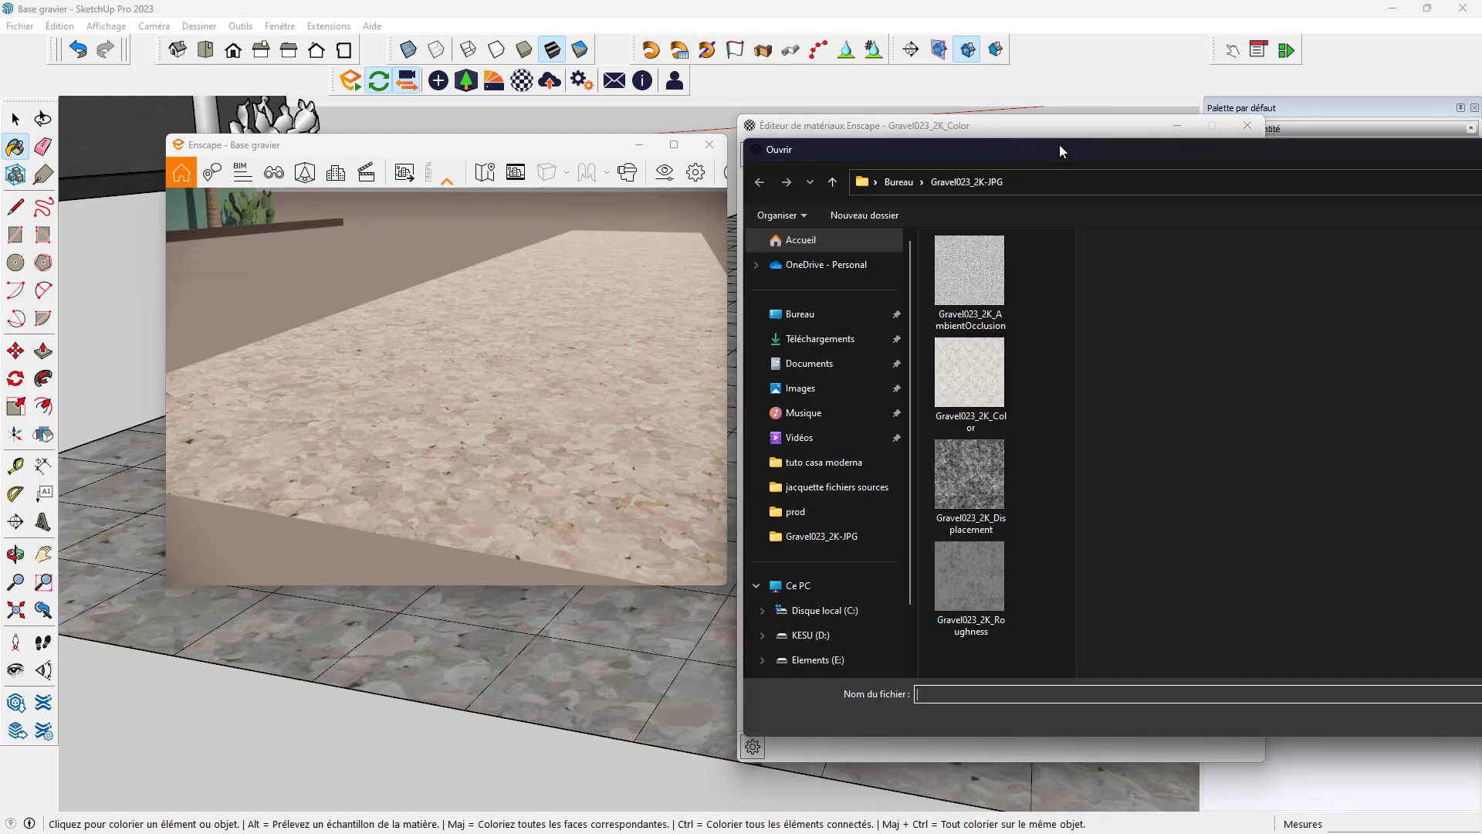
{"action": "left_click_drag", "start_coordinate": [1061, 150], "coordinate": [440, 149]}
{"action": "left_click", "coordinate": [337, 484]}
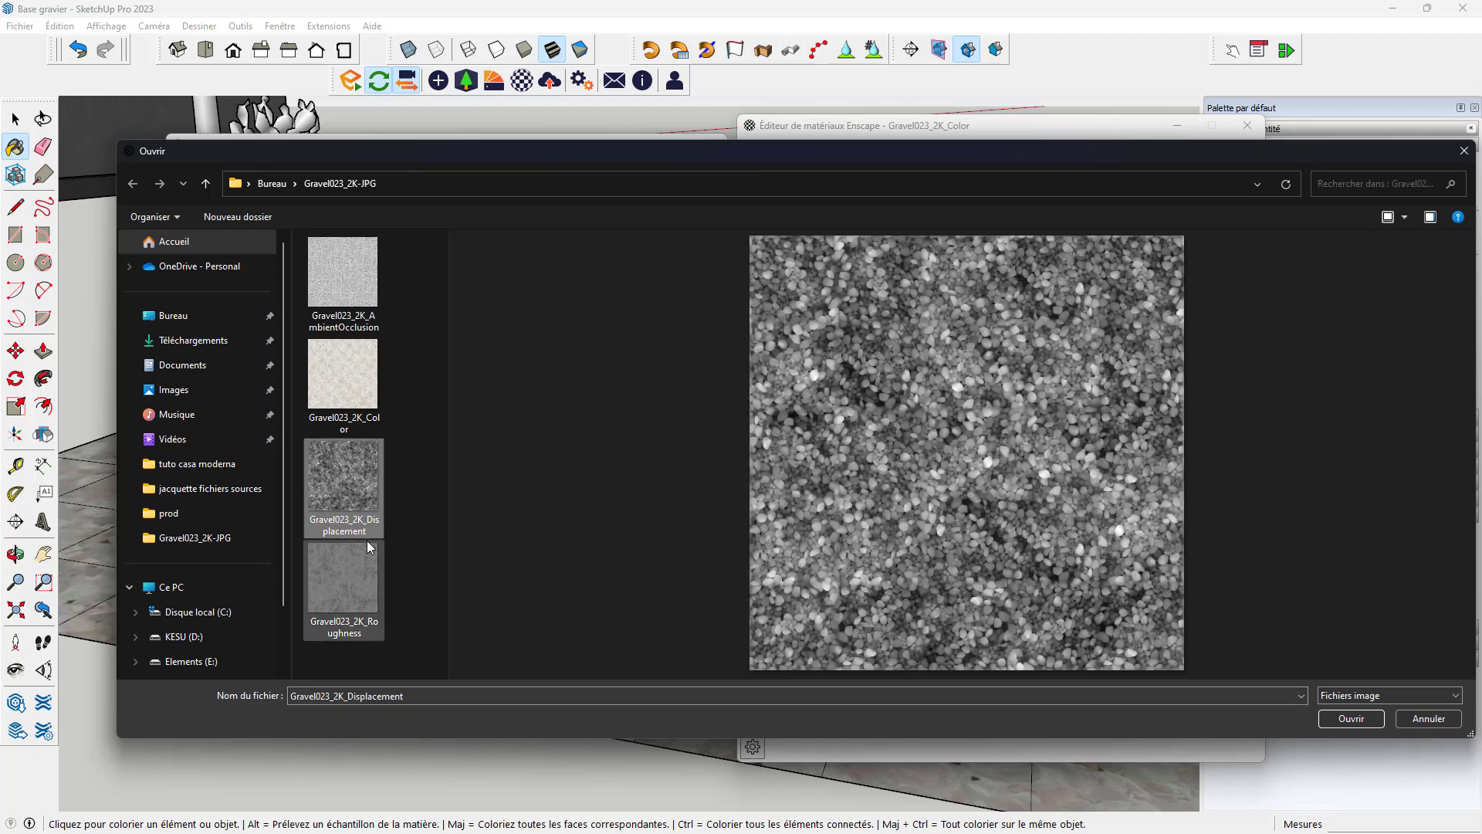
{"action": "left_click", "coordinate": [1351, 718]}
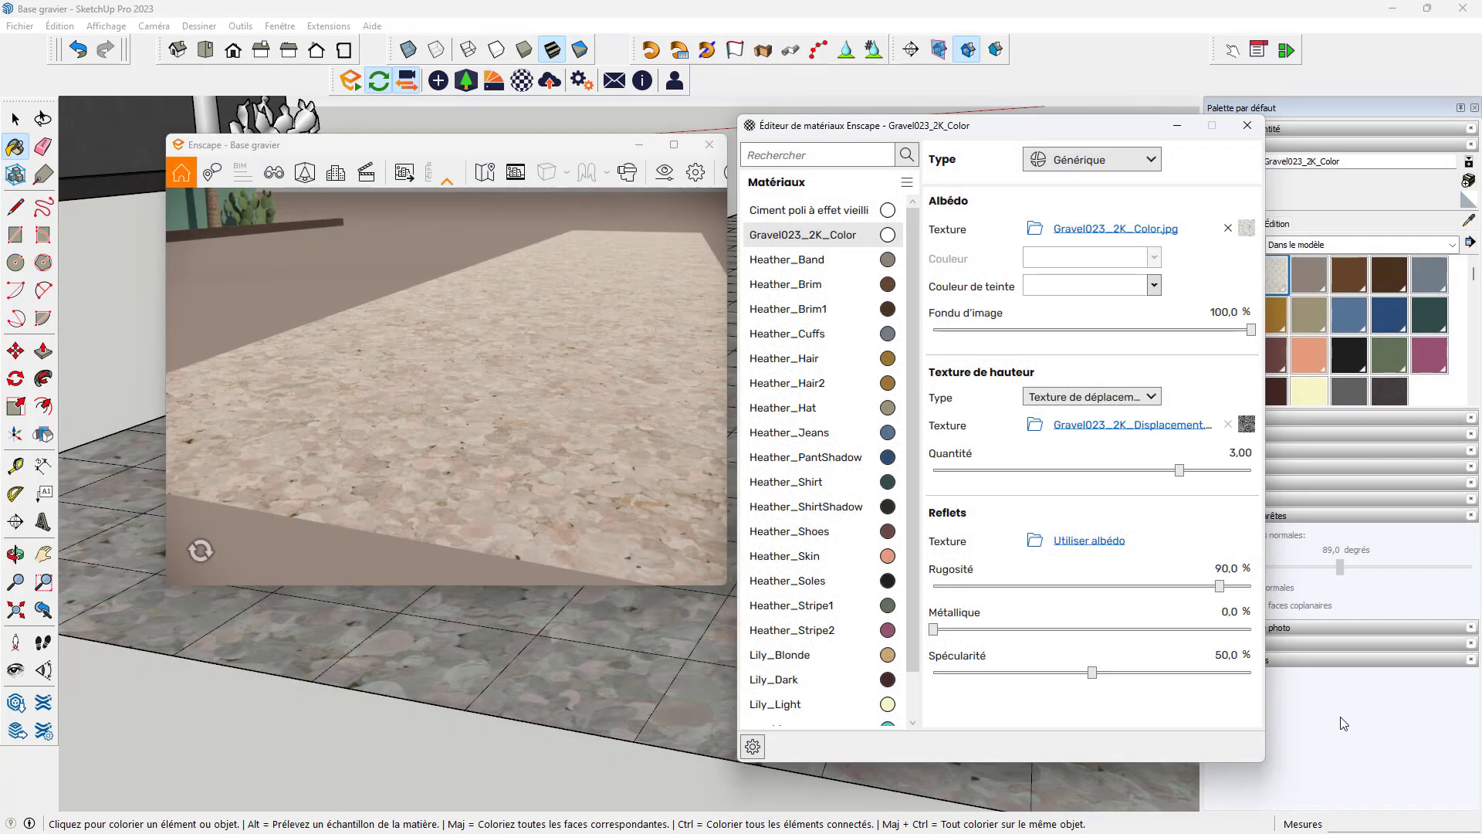
Step: Set the gravel displacement map's Quantité to 1.00 and zoom in on the rendered stones
{"action": "left_click_drag", "start_coordinate": [986, 135], "coordinate": [960, 209]}
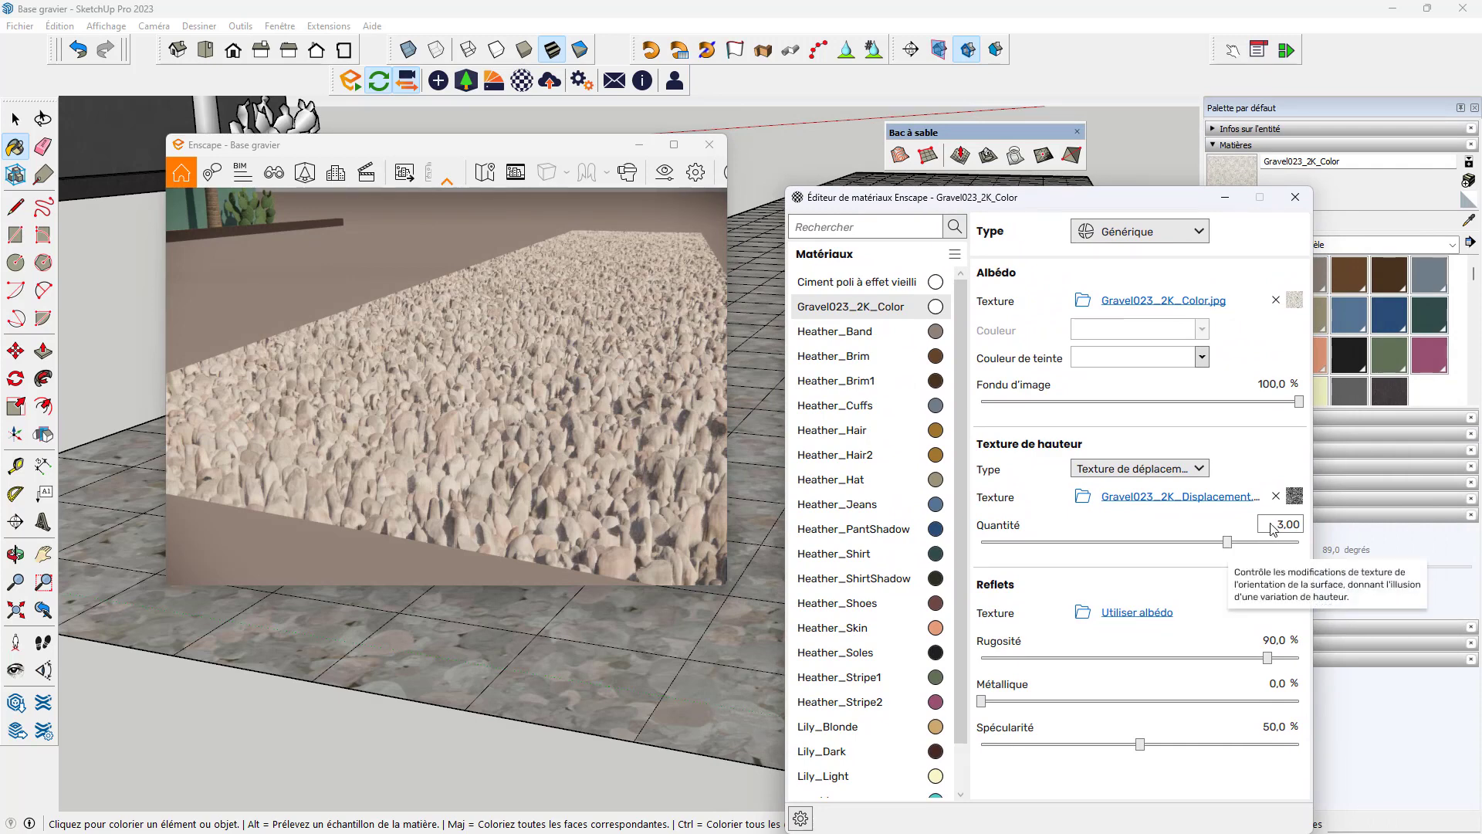
{"action": "left_click_drag", "start_coordinate": [1272, 527], "coordinate": [1305, 528]}
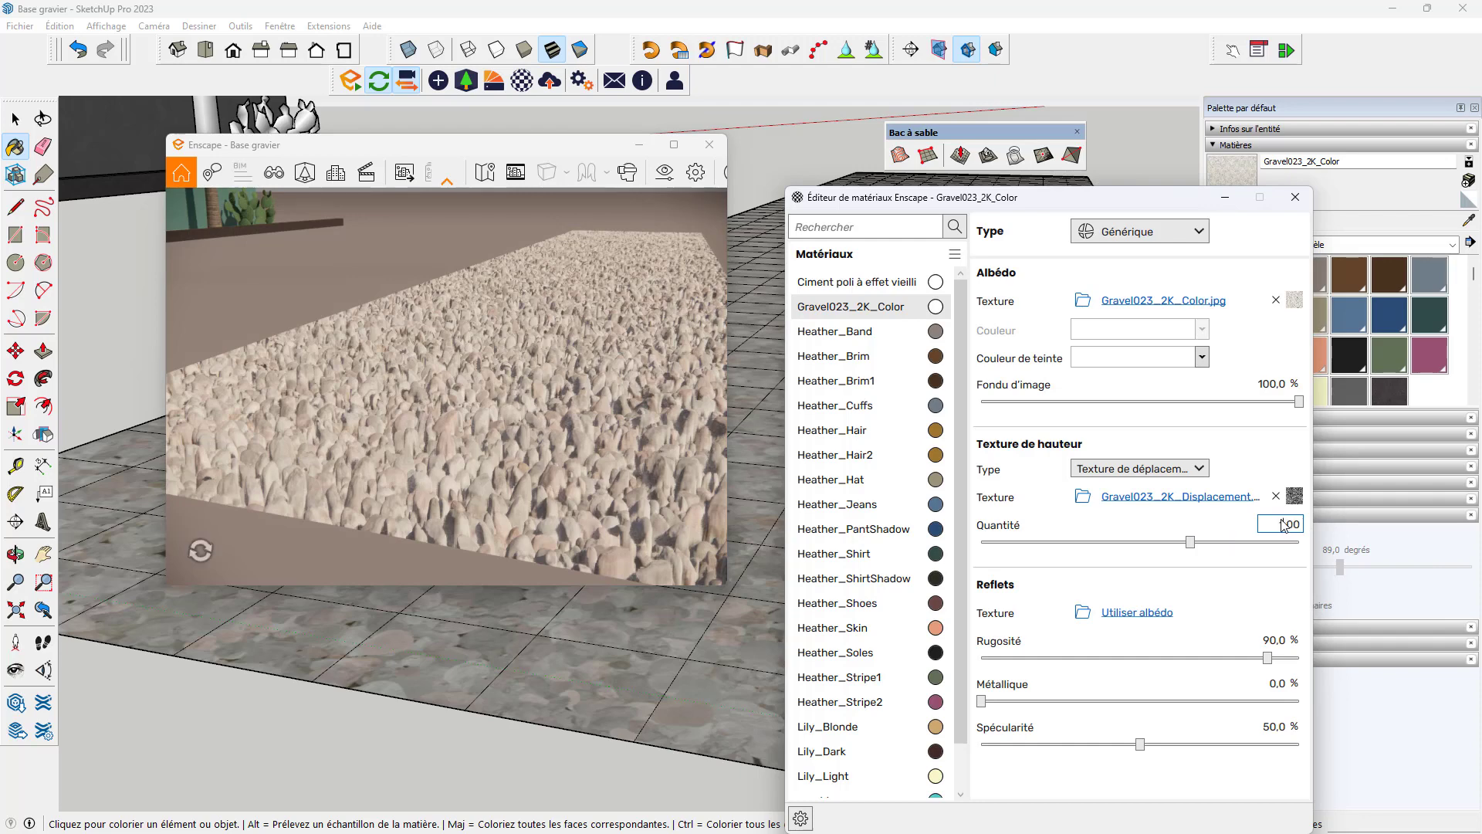
{"action": "scroll", "coordinate": [718, 617], "scroll_direction": "up", "scroll_amount": 5}
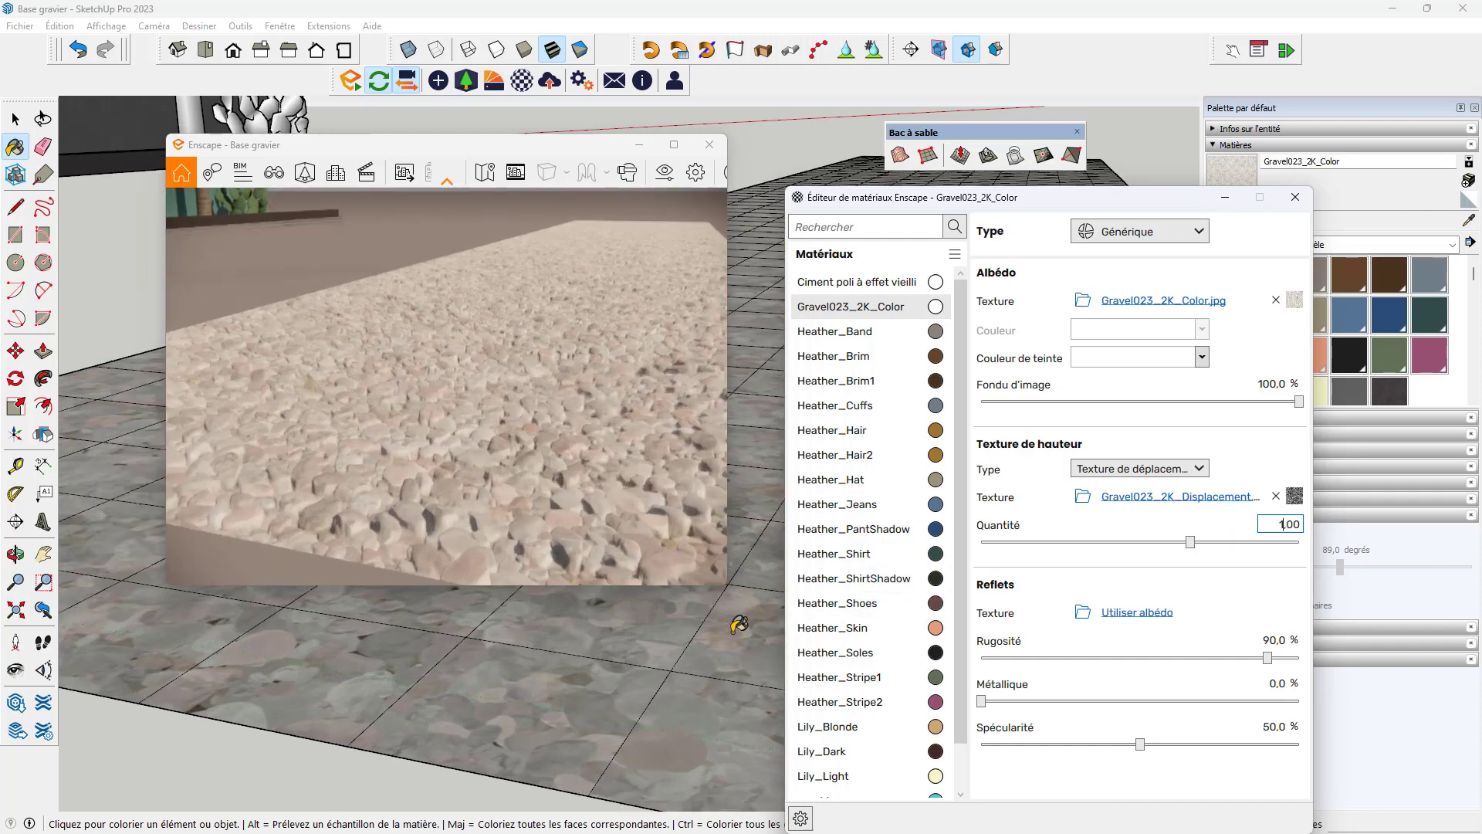
{"action": "key", "text": "w"}
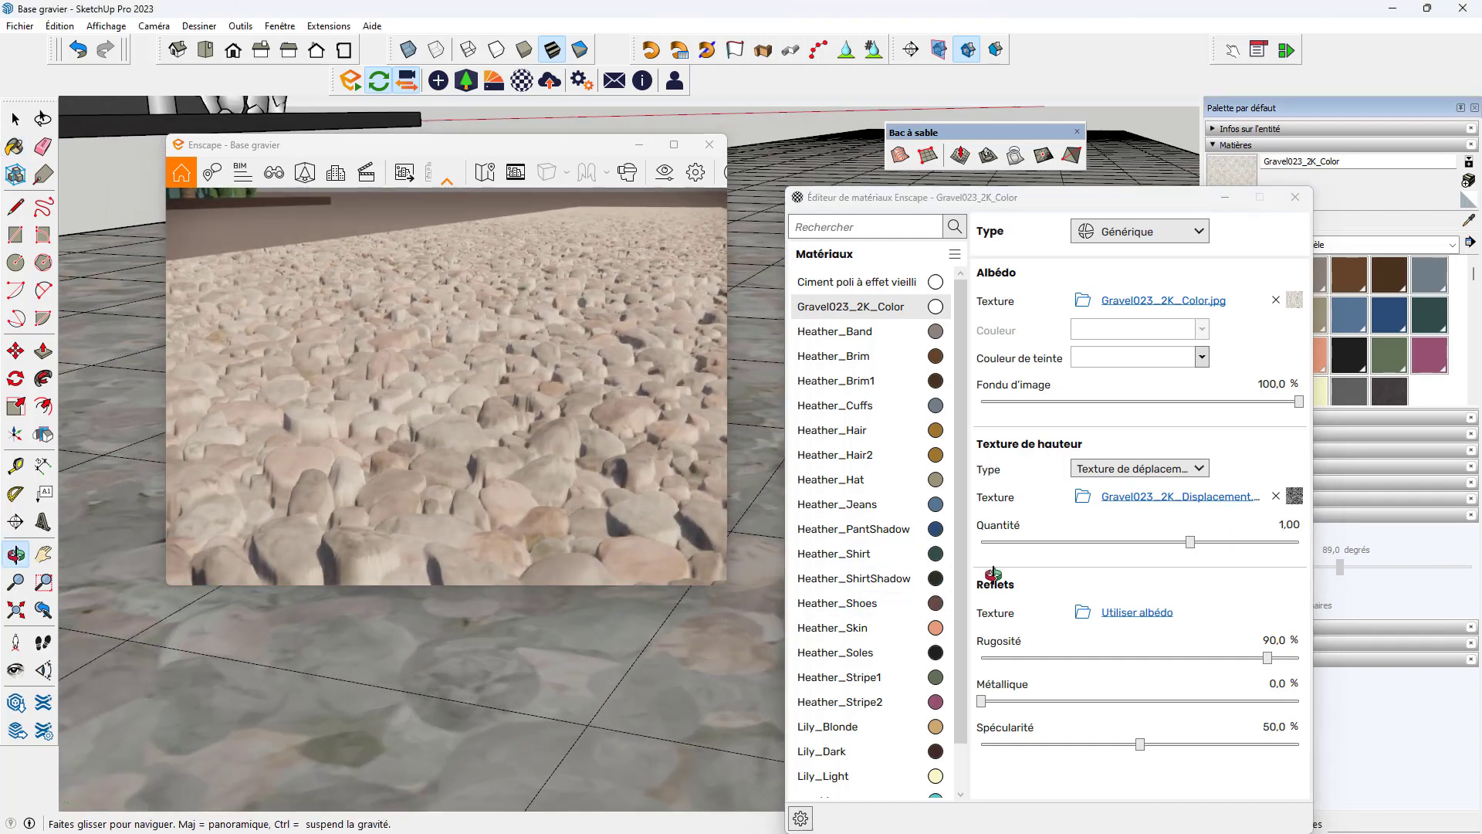
Step: Lower the displacement Quantité to 0.69, check the relief at grazing angle, and reduce it to 0.57
{"action": "left_click_drag", "start_coordinate": [1190, 542], "coordinate": [1182, 546]}
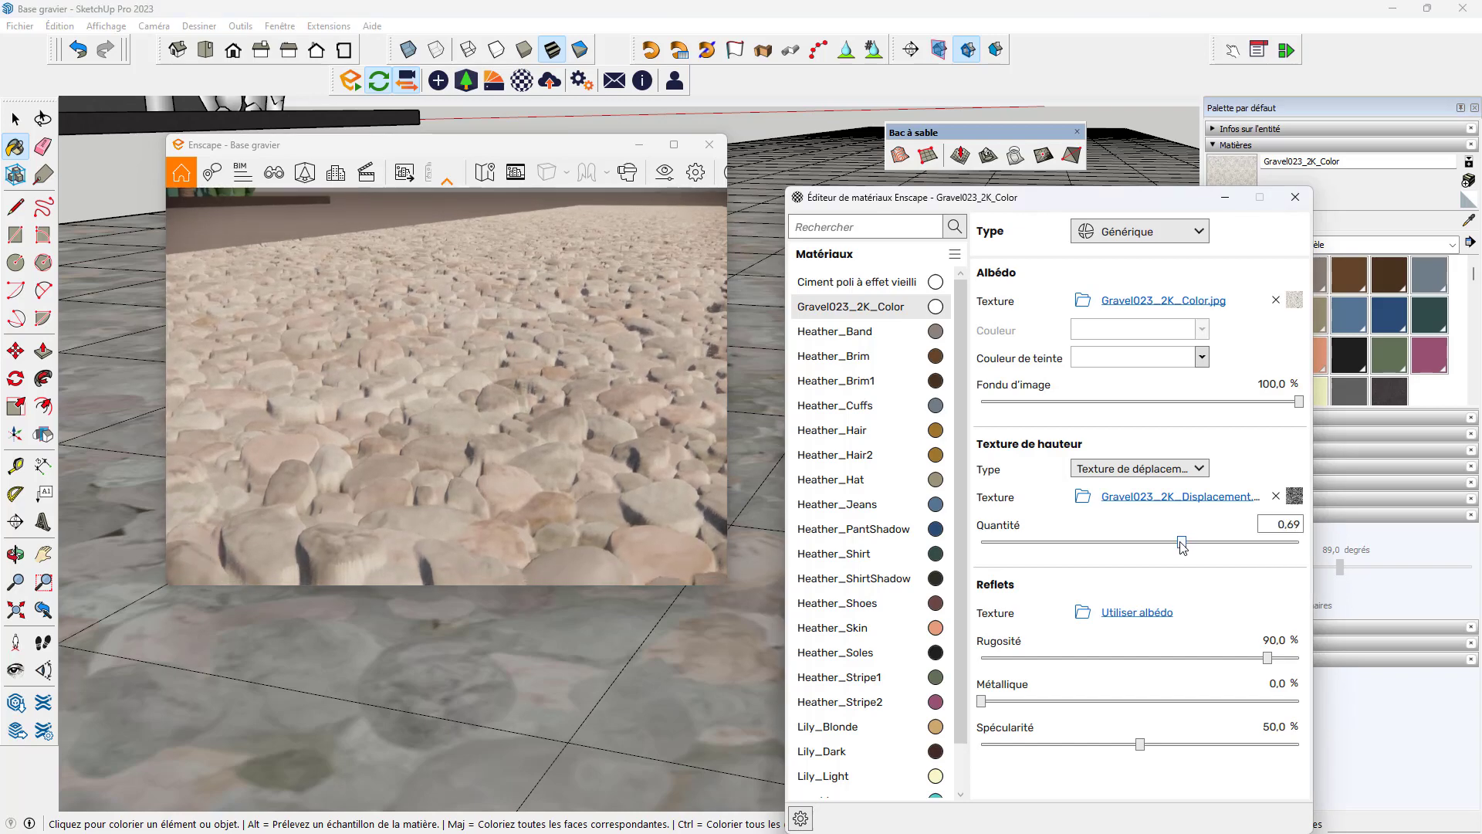
{"action": "scroll", "coordinate": [630, 648], "scroll_direction": "down", "scroll_amount": 5}
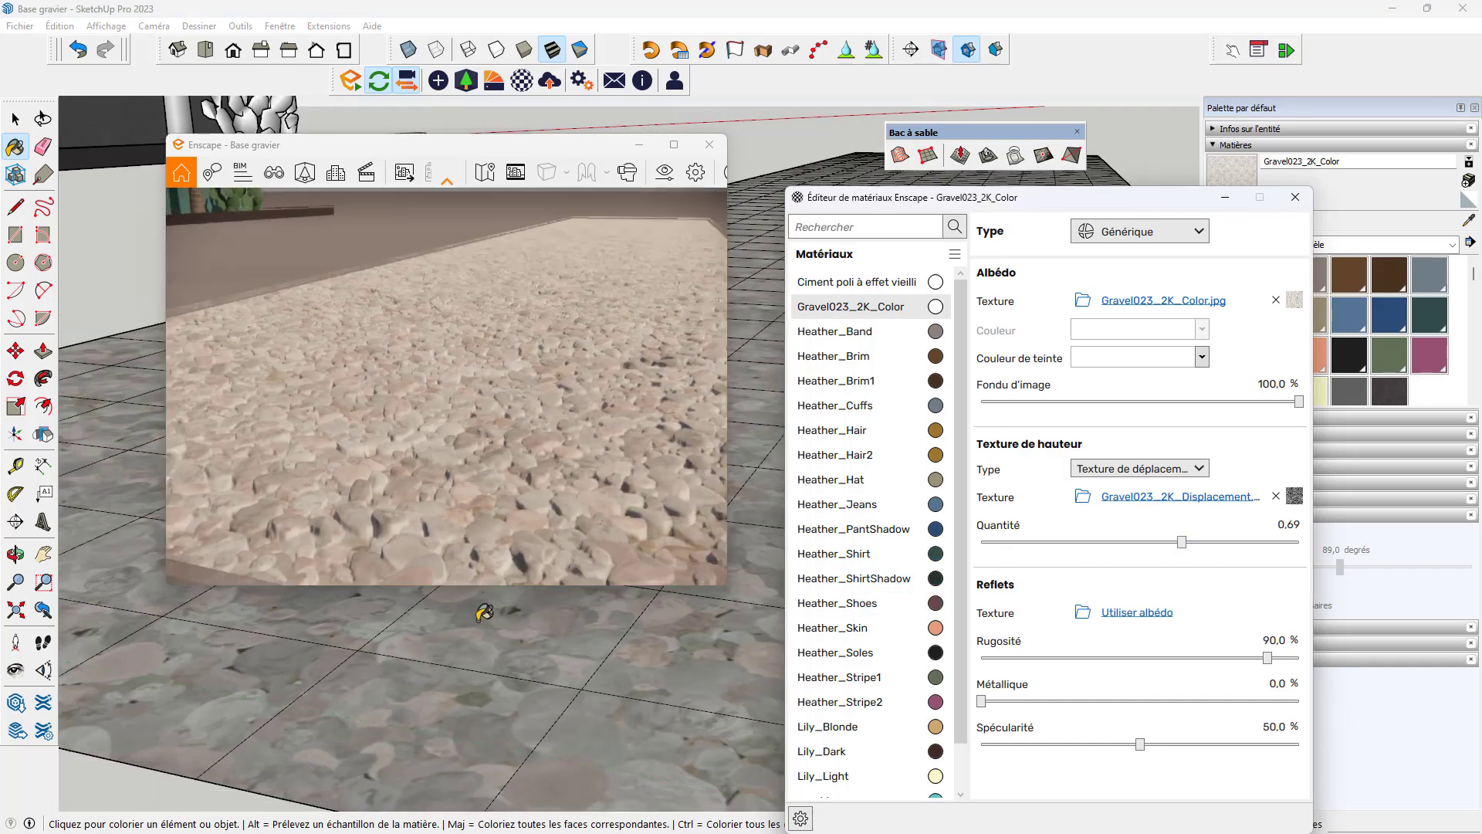
{"action": "mouse_move", "coordinate": [517, 620]}
{"action": "middle_mouse_down"}
{"action": "mouse_move", "coordinate": [774, 450]}
{"action": "mouse_move", "coordinate": [739, 626]}
{"action": "mouse_move", "coordinate": [592, 637]}
{"action": "middle_mouse_up"}
{"action": "middle_click_drag", "start_coordinate": [464, 599], "coordinate": [366, 555]}
{"action": "key", "text": "b"}
{"action": "left_click_drag", "start_coordinate": [1185, 549], "coordinate": [1178, 548]}
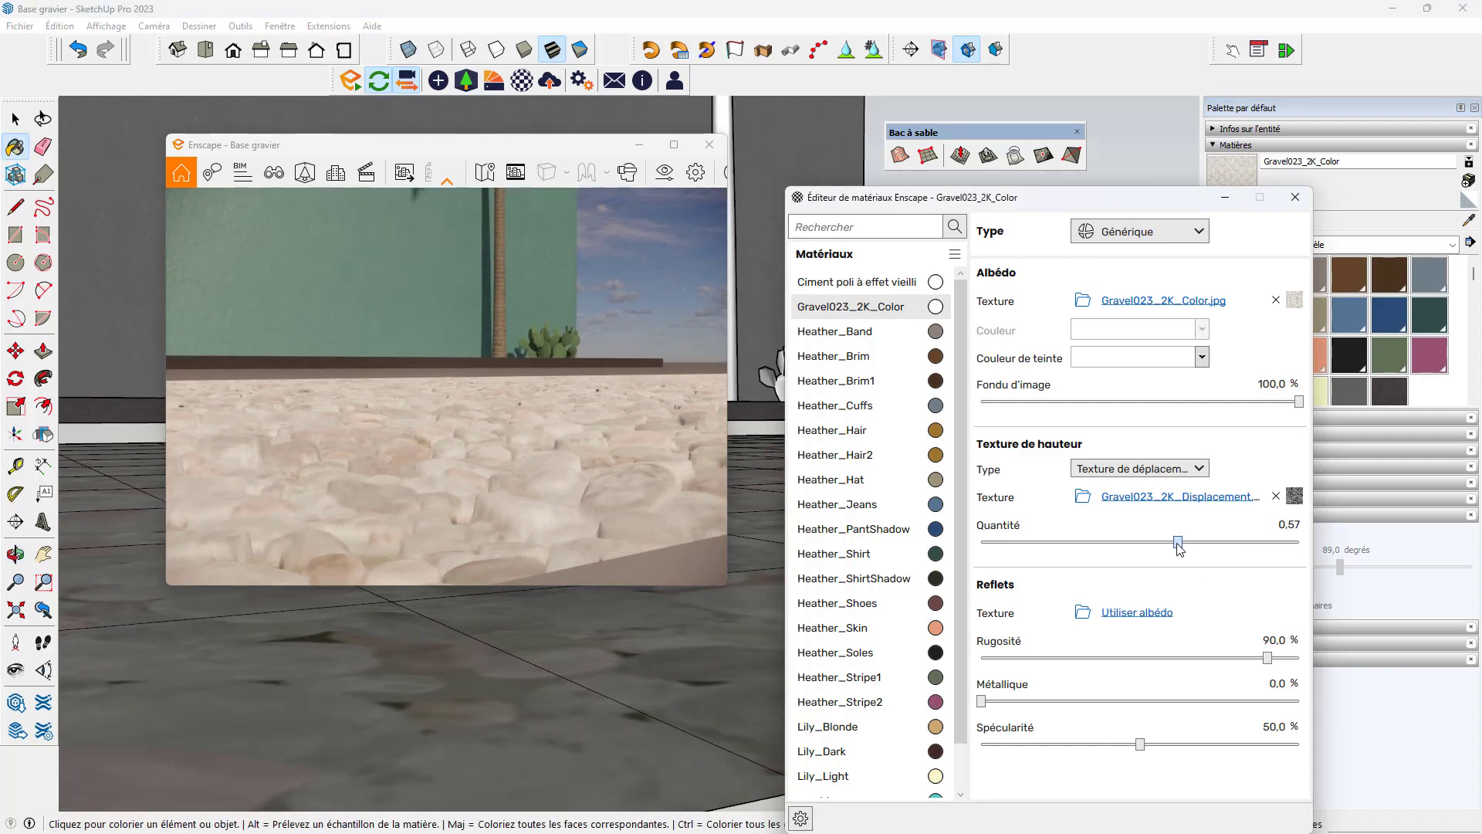
Step: Examine the displaced gravel in the Enscape render from low, overhead, close and distant viewpoints
{"action": "scroll", "coordinate": [652, 653], "scroll_direction": "down", "scroll_amount": 5}
{"action": "middle_click", "coordinate": [641, 639]}
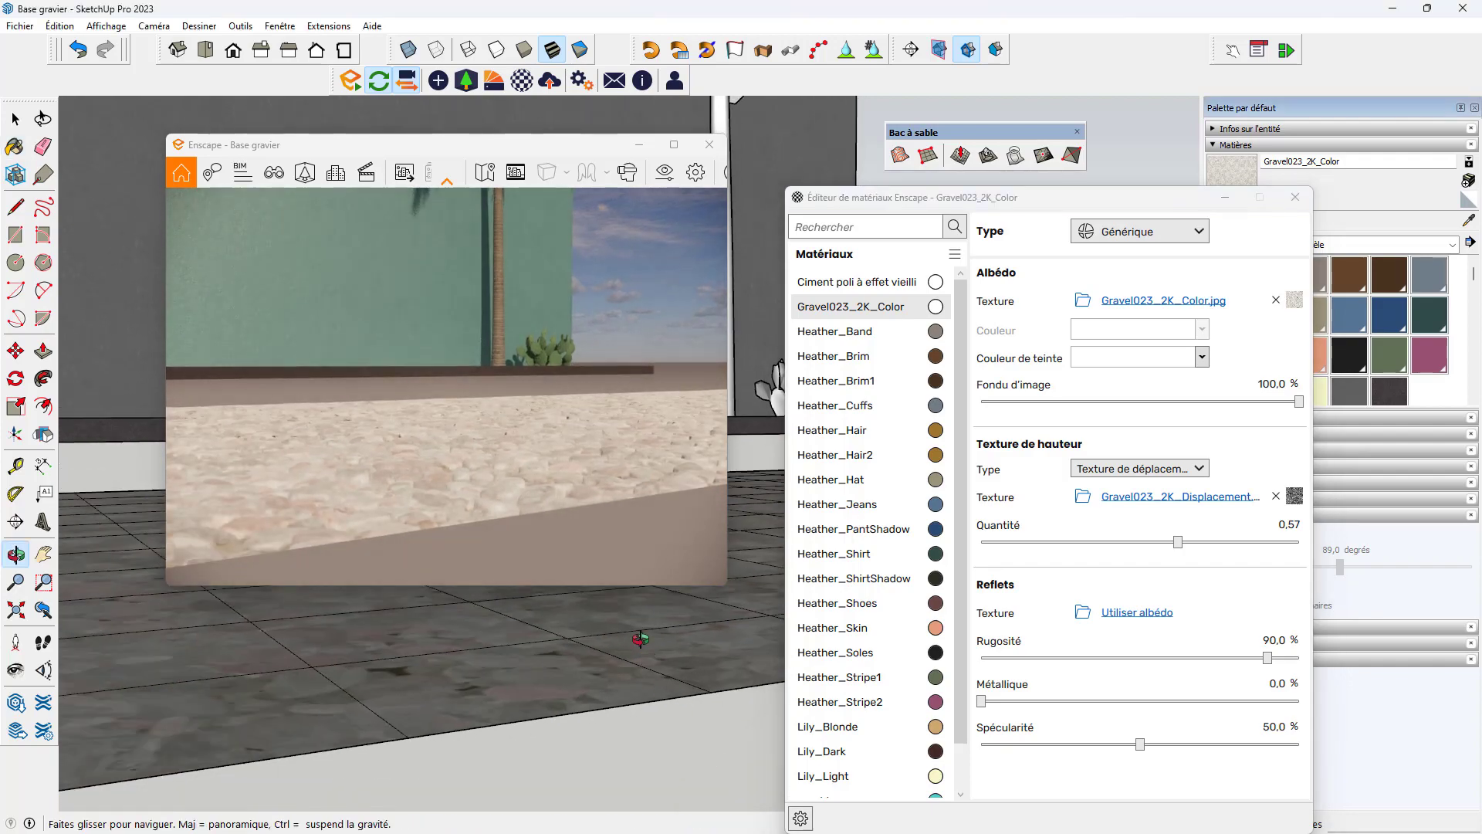
{"action": "left_click_drag", "start_coordinate": [725, 718], "coordinate": [759, 753]}
{"action": "key", "text": "b"}
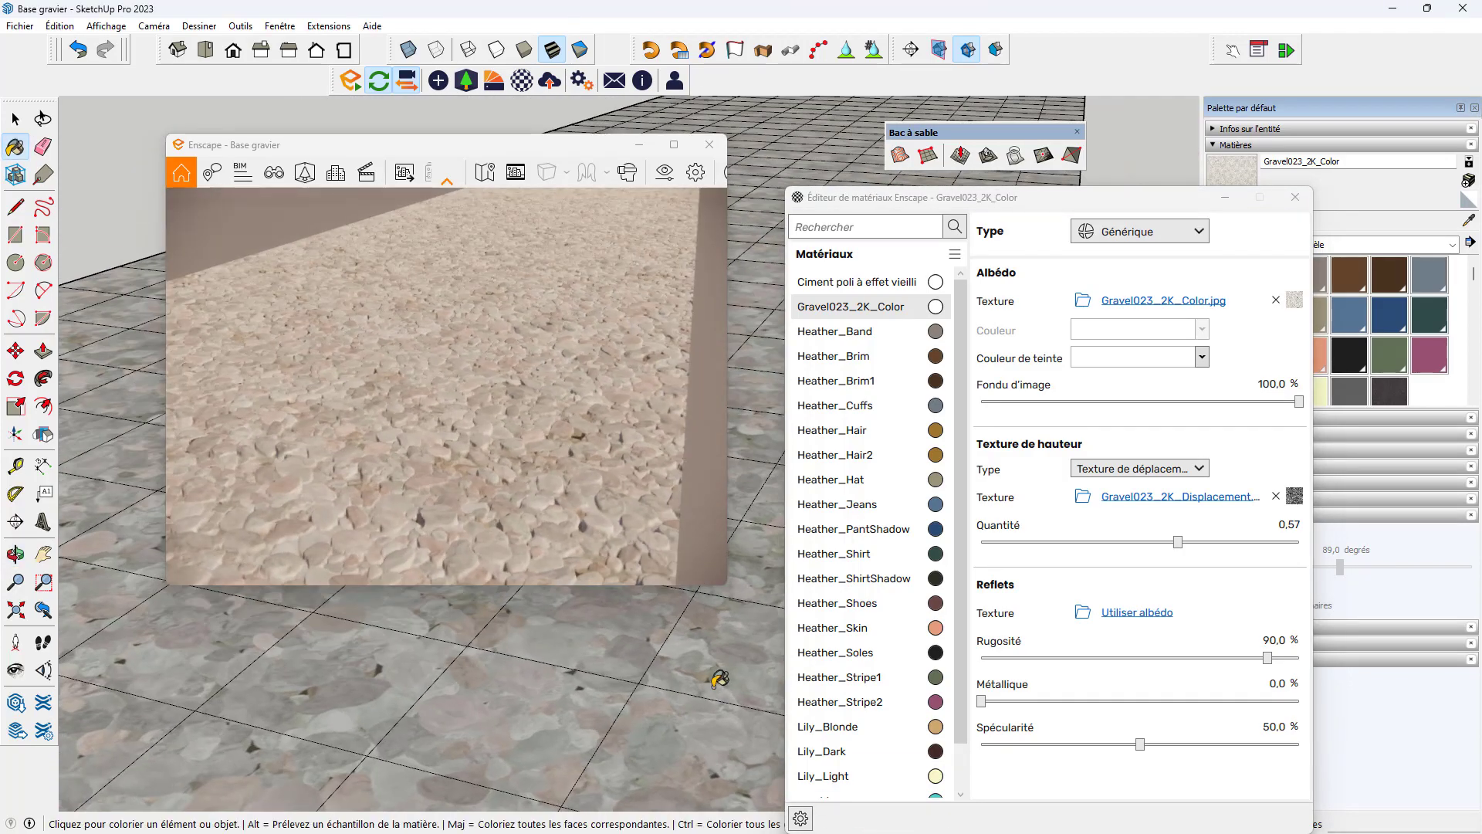
{"action": "scroll", "coordinate": [712, 675], "scroll_direction": "up", "scroll_amount": 5}
{"action": "scroll", "coordinate": [682, 671], "scroll_direction": "down", "scroll_amount": 6}
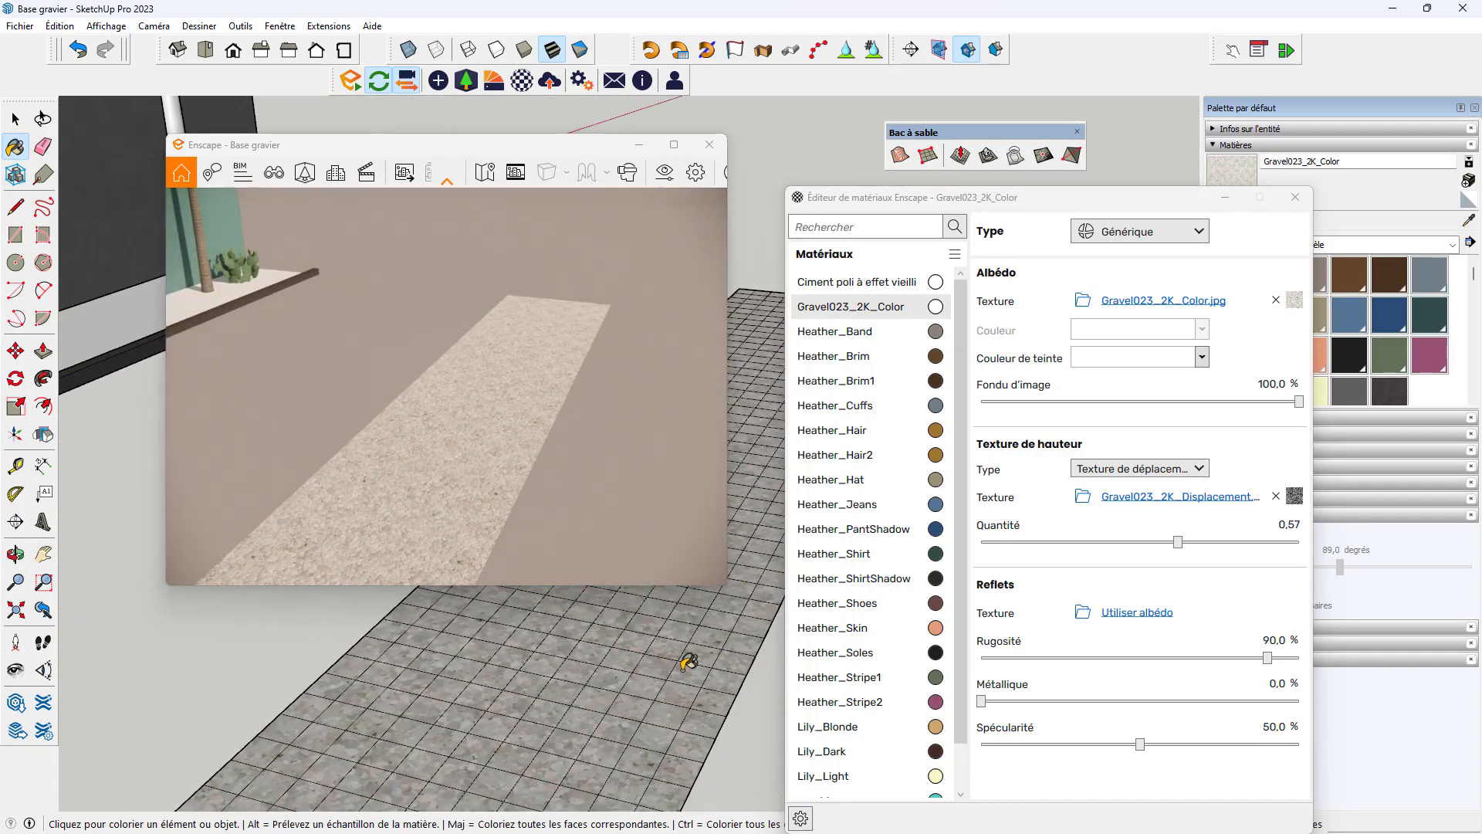
{"action": "scroll", "coordinate": [692, 661], "scroll_direction": "up", "scroll_amount": 6}
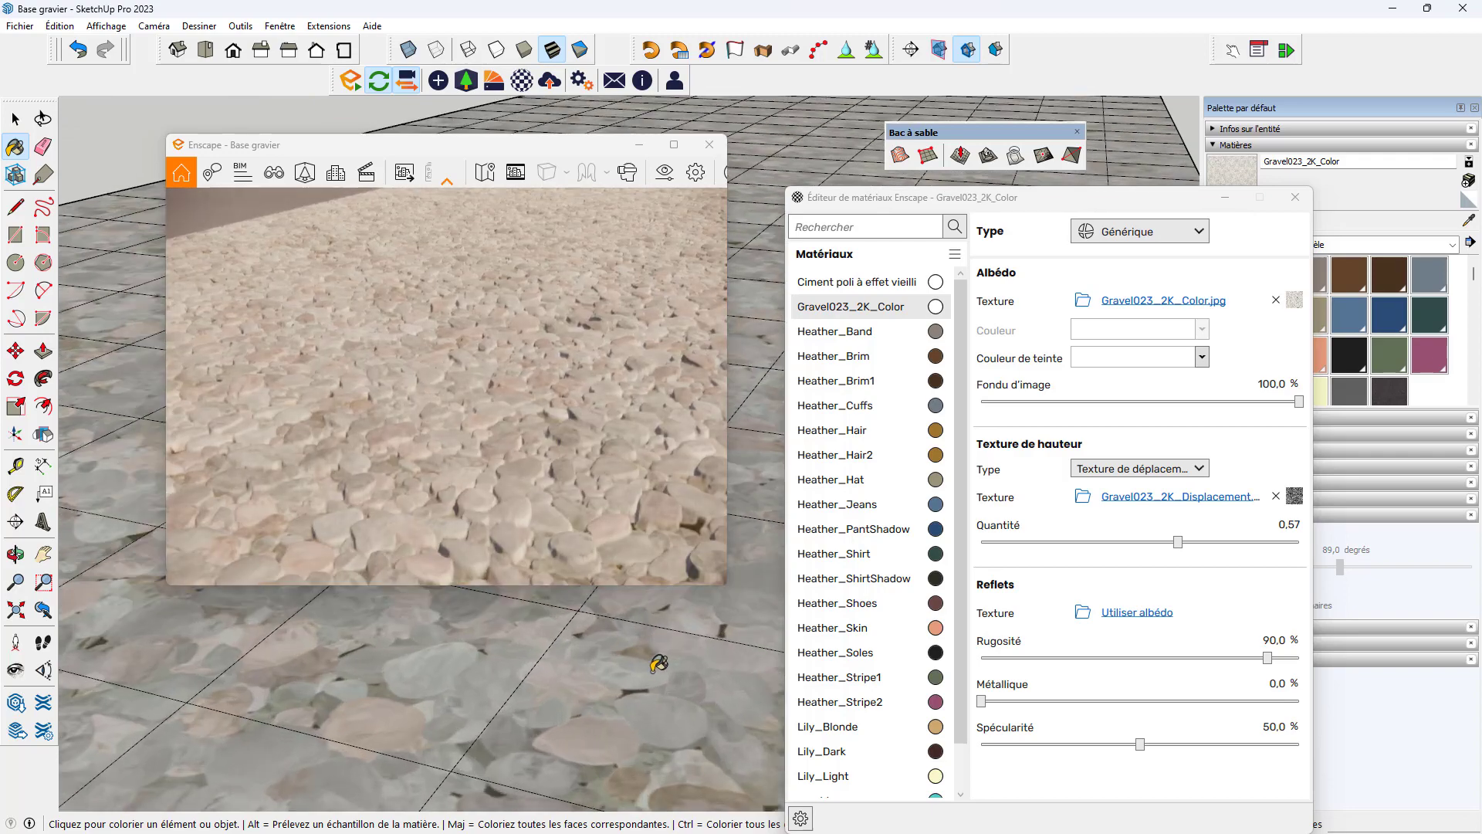
{"action": "scroll", "coordinate": [616, 615], "scroll_direction": "down", "scroll_amount": 6}
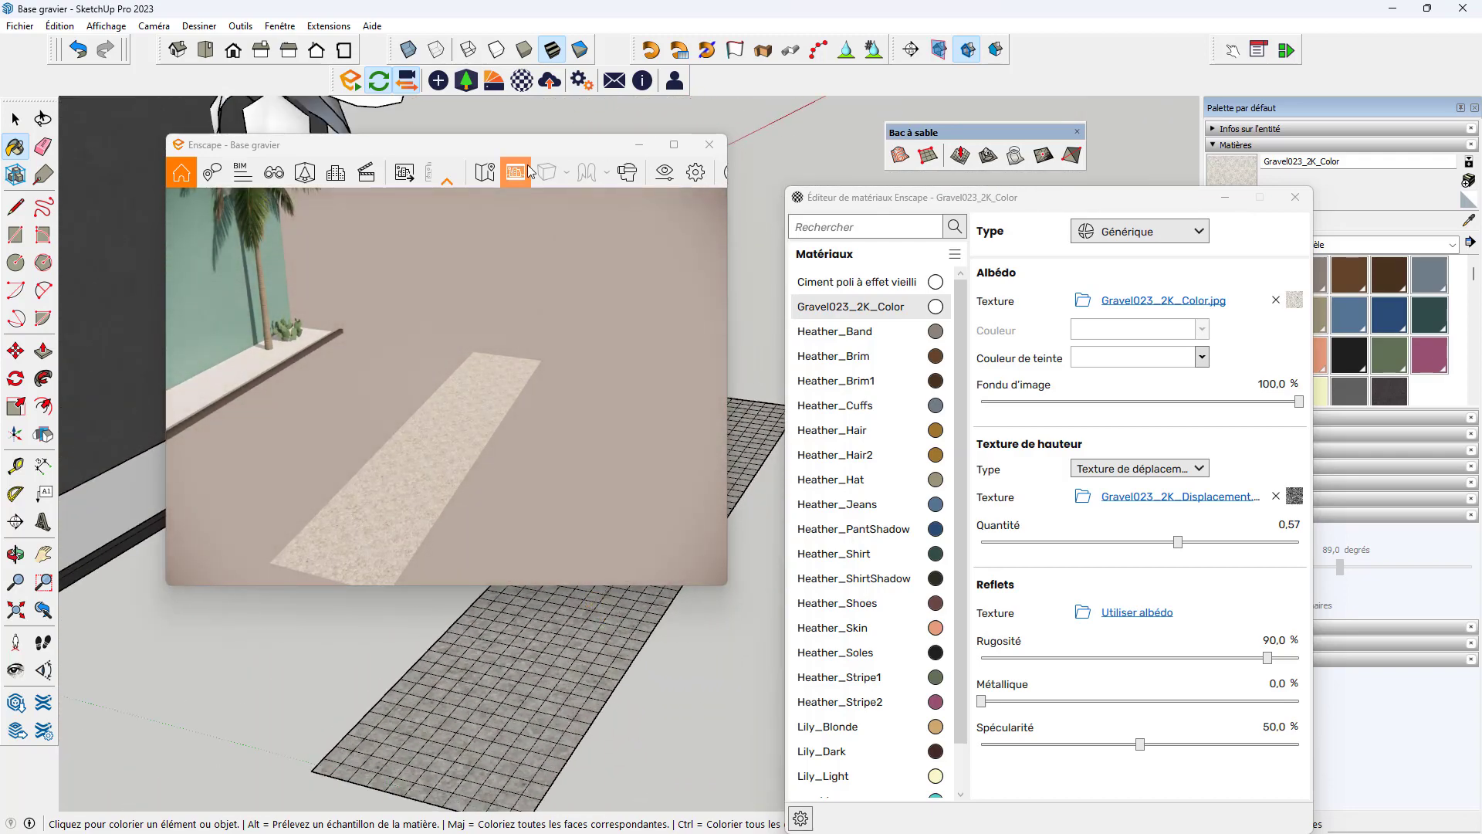
Step: Move the Enscape render window off the model and compare one end of the gravel grid in both views
{"action": "left_click_drag", "start_coordinate": [532, 151], "coordinate": [1157, 170]}
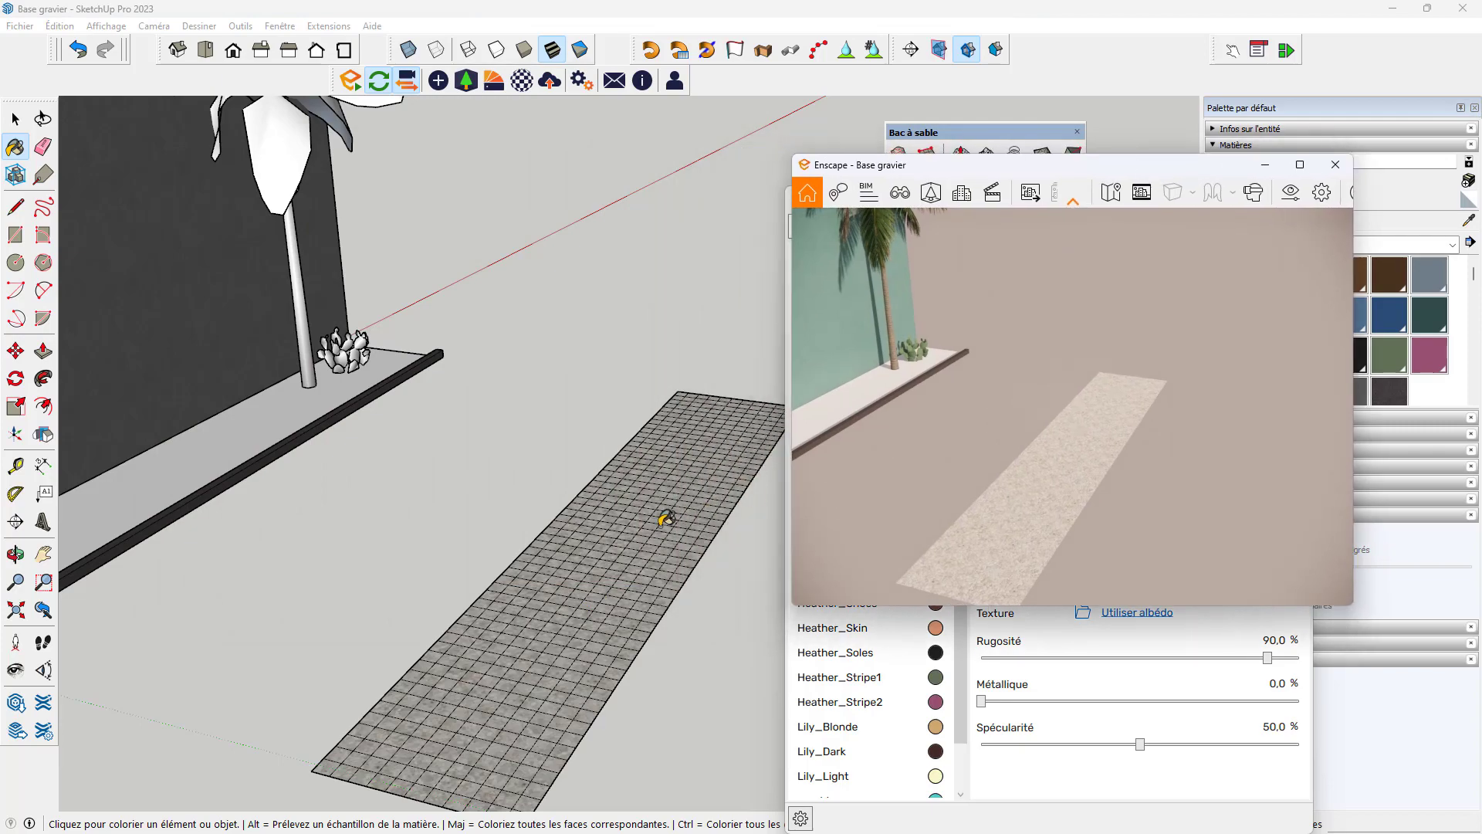
{"action": "mouse_move", "coordinate": [665, 519]}
{"action": "middle_mouse_down"}
{"action": "mouse_move", "coordinate": [606, 529]}
{"action": "mouse_move", "coordinate": [662, 556]}
{"action": "mouse_move", "coordinate": [354, 537]}
{"action": "mouse_move", "coordinate": [516, 563]}
{"action": "middle_mouse_up"}
{"action": "scroll", "coordinate": [453, 549], "scroll_direction": "up", "scroll_amount": 3}
{"action": "scroll", "coordinate": [394, 416], "scroll_direction": "up", "scroll_amount": 3}
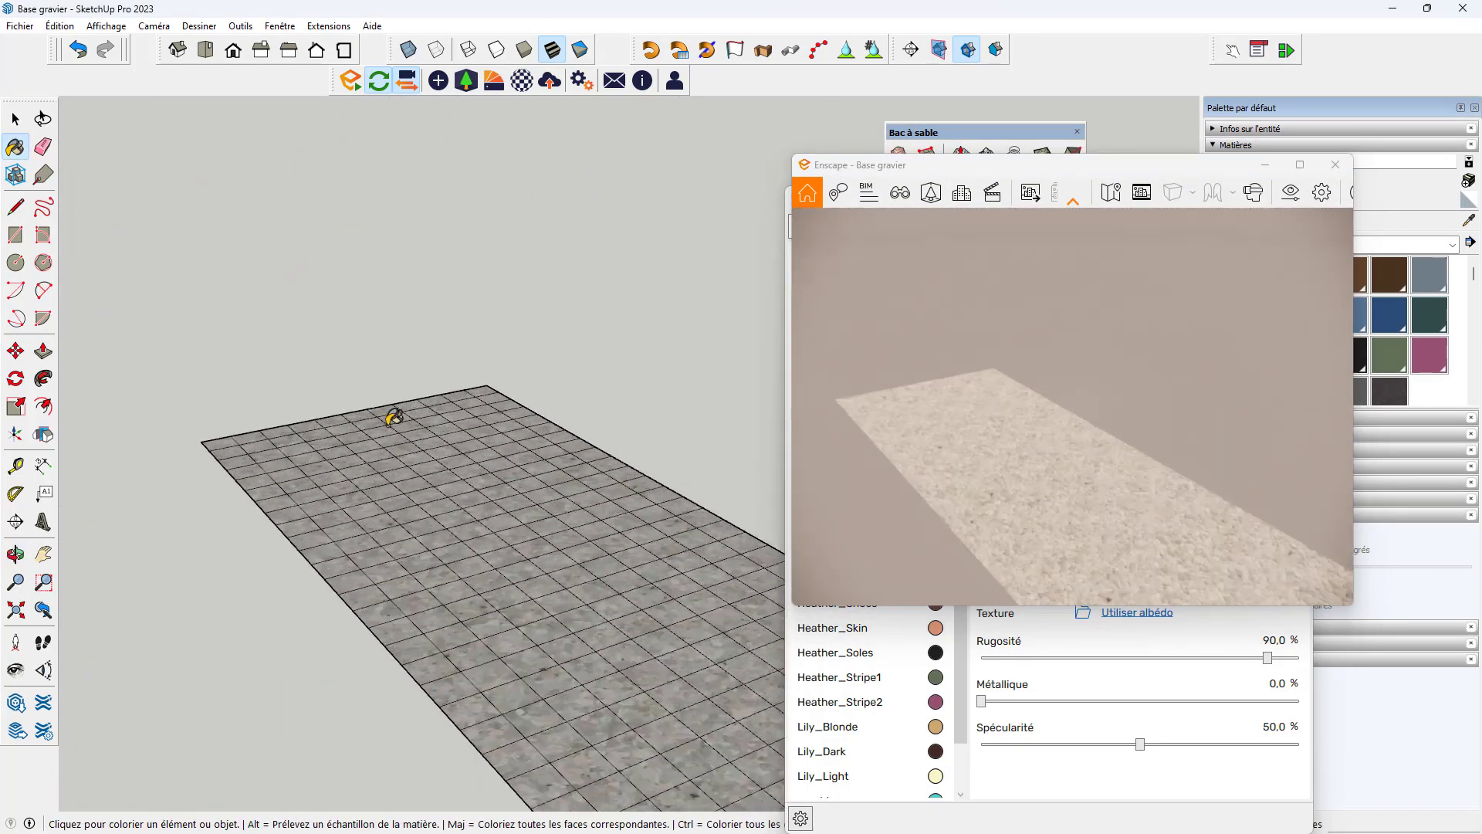
{"action": "scroll", "coordinate": [398, 421], "scroll_direction": "up", "scroll_amount": 4}
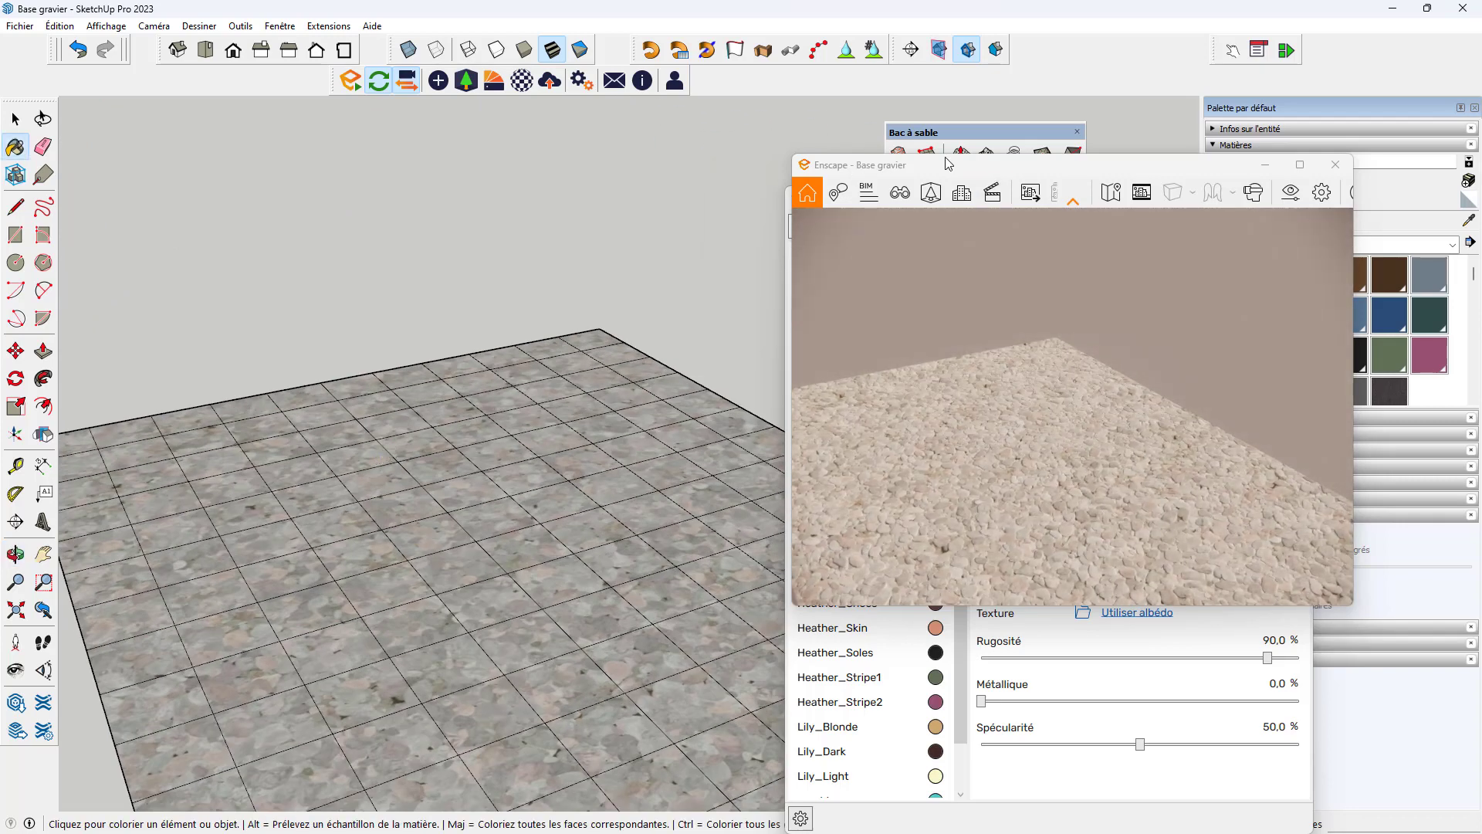
Step: Reposition the Bac à sable tools over the model view and close the Enscape render and material editor
{"action": "left_click_drag", "start_coordinate": [961, 139], "coordinate": [541, 129]}
{"action": "left_click_drag", "start_coordinate": [1115, 172], "coordinate": [1159, 137]}
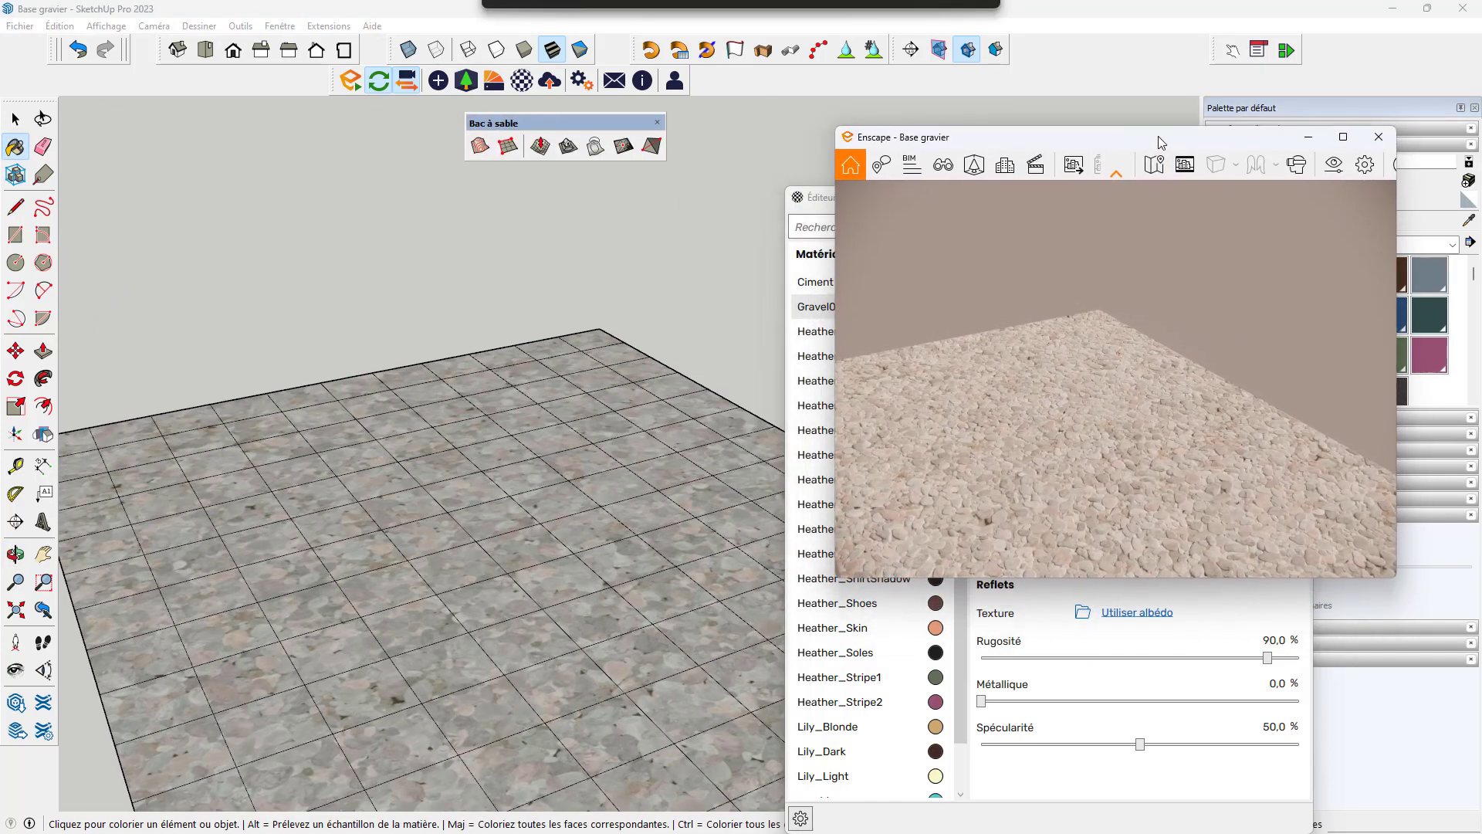
{"action": "left_click", "coordinate": [1380, 128]}
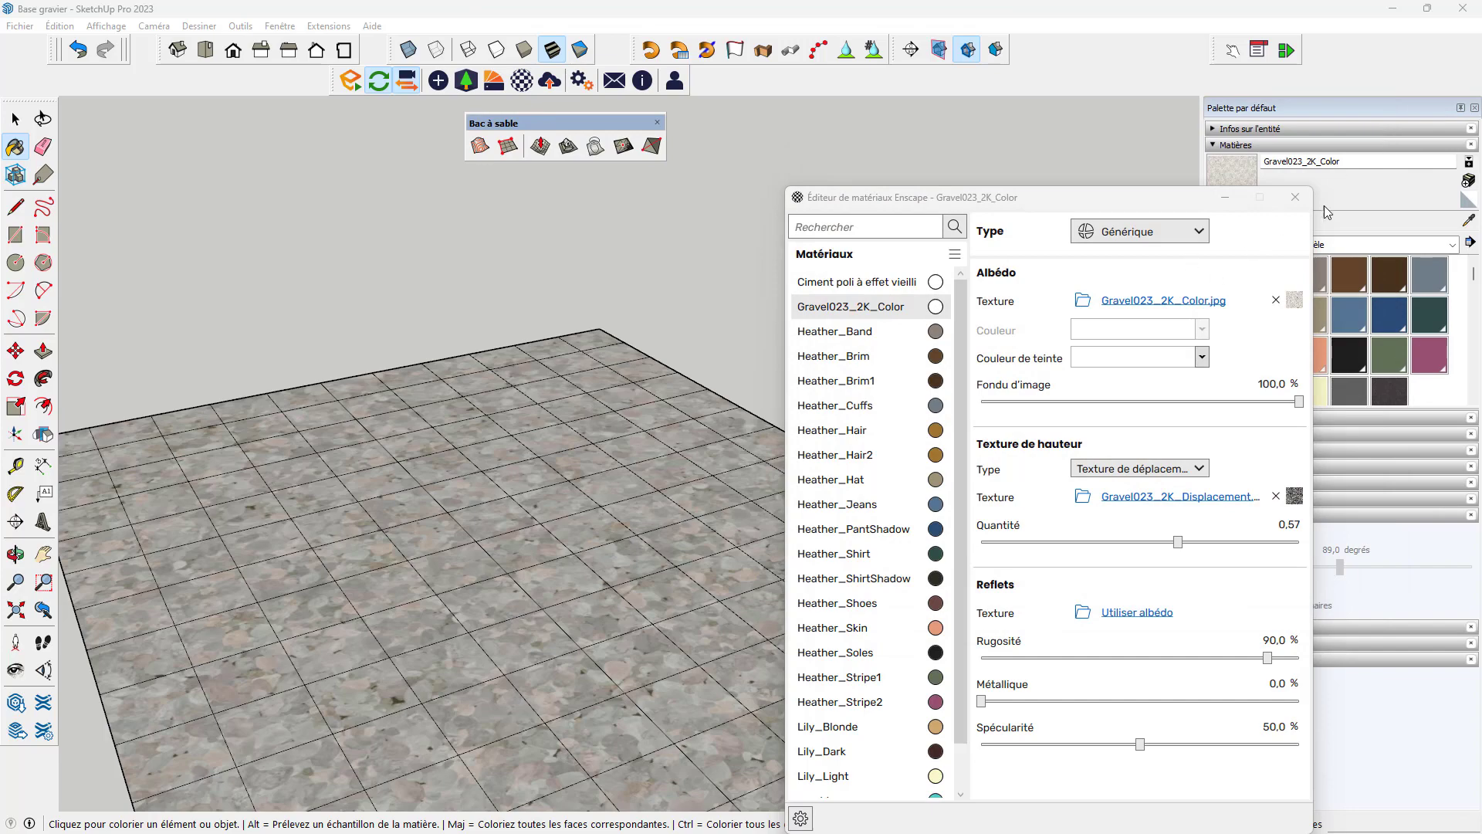
{"action": "left_click", "coordinate": [1300, 198]}
Step: Use Smoove with an 80 cm radius to raise slight bumps at three spots on the grid's far end
{"action": "scroll", "coordinate": [741, 433], "scroll_direction": "down", "scroll_amount": 3}
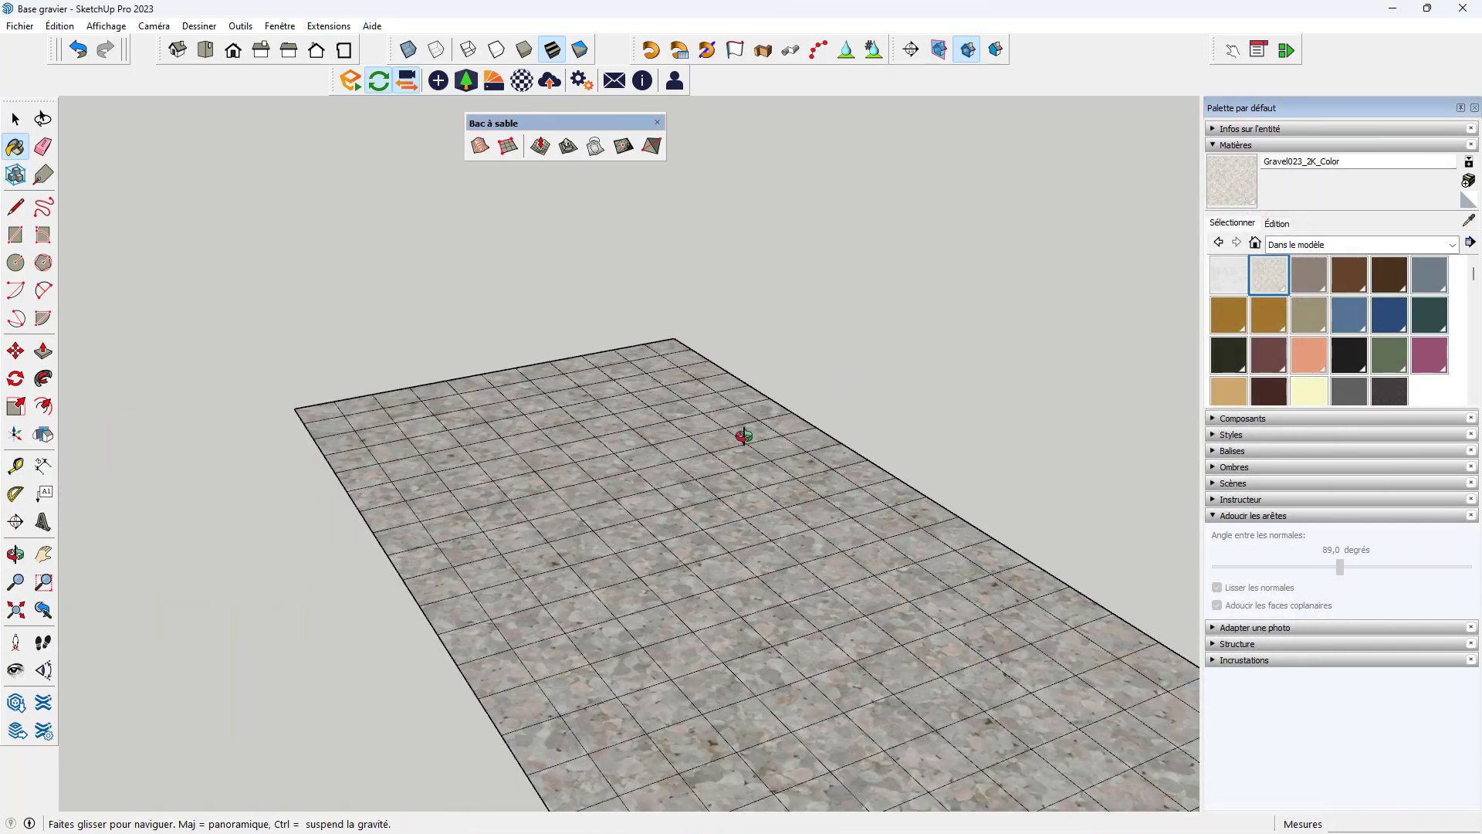
{"action": "middle_click_drag", "start_coordinate": [742, 433], "coordinate": [339, 442]}
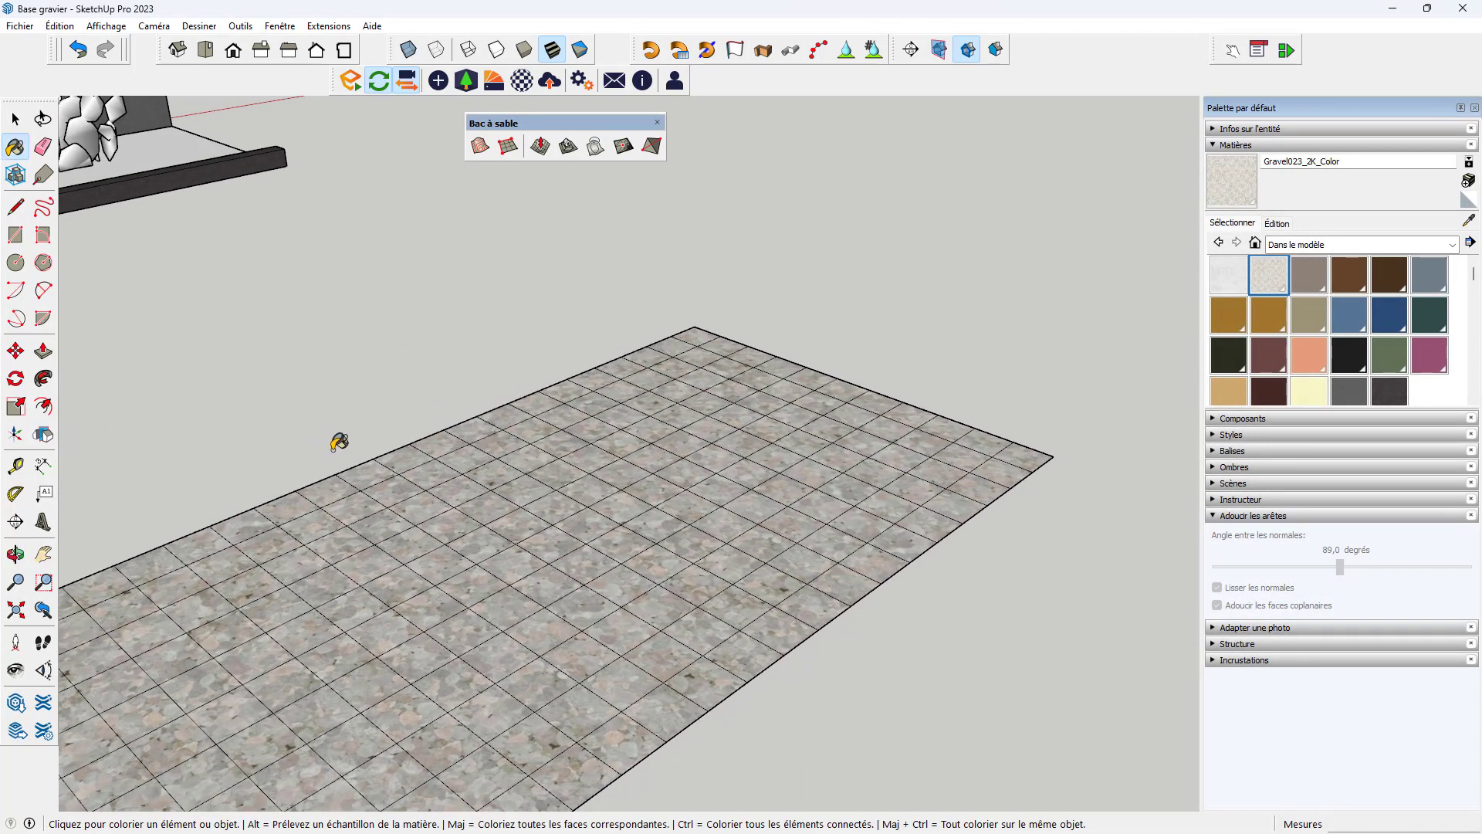
{"action": "left_click", "coordinate": [539, 146]}
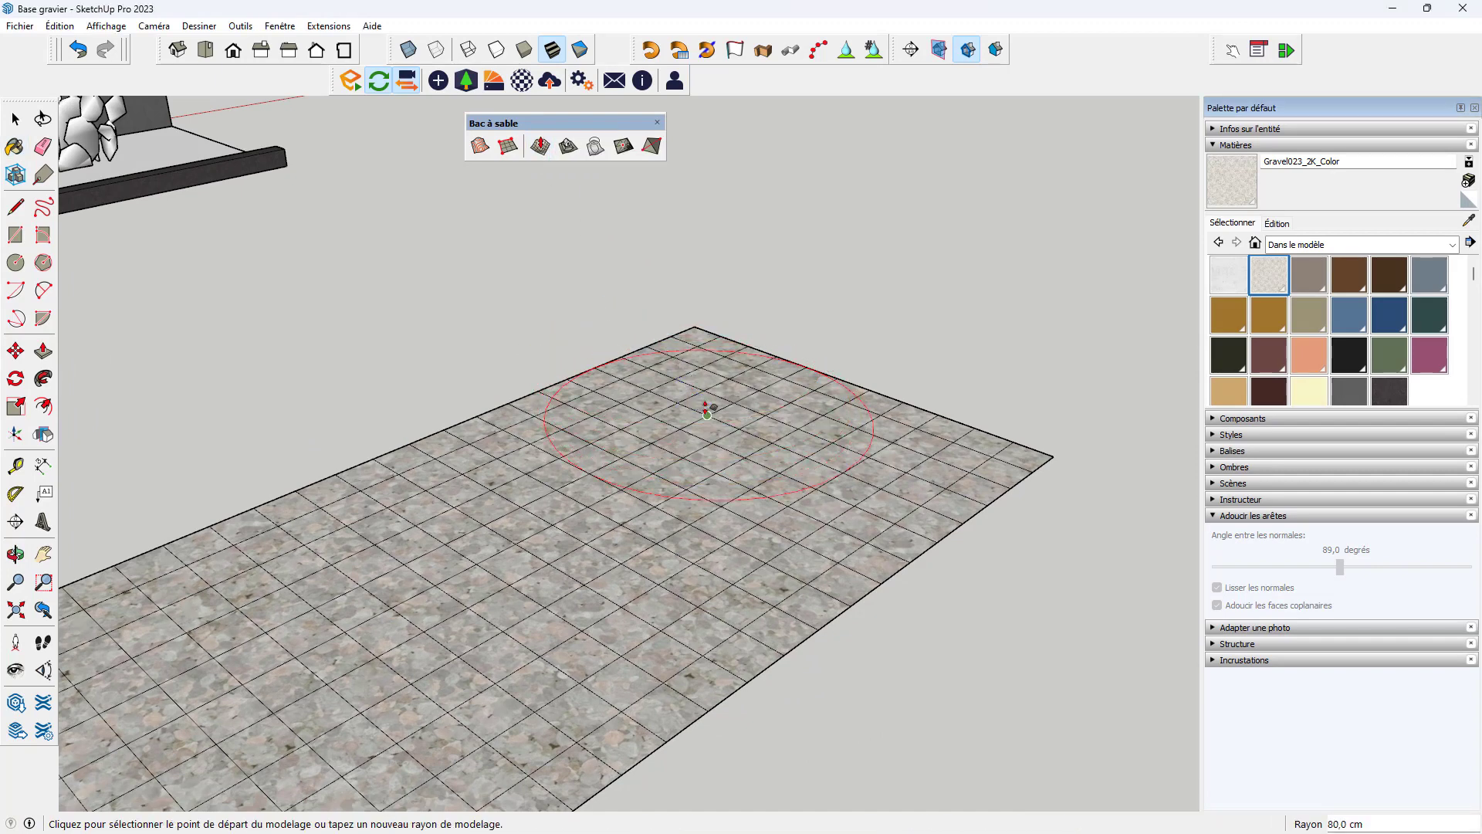
{"action": "left_click", "coordinate": [701, 378]}
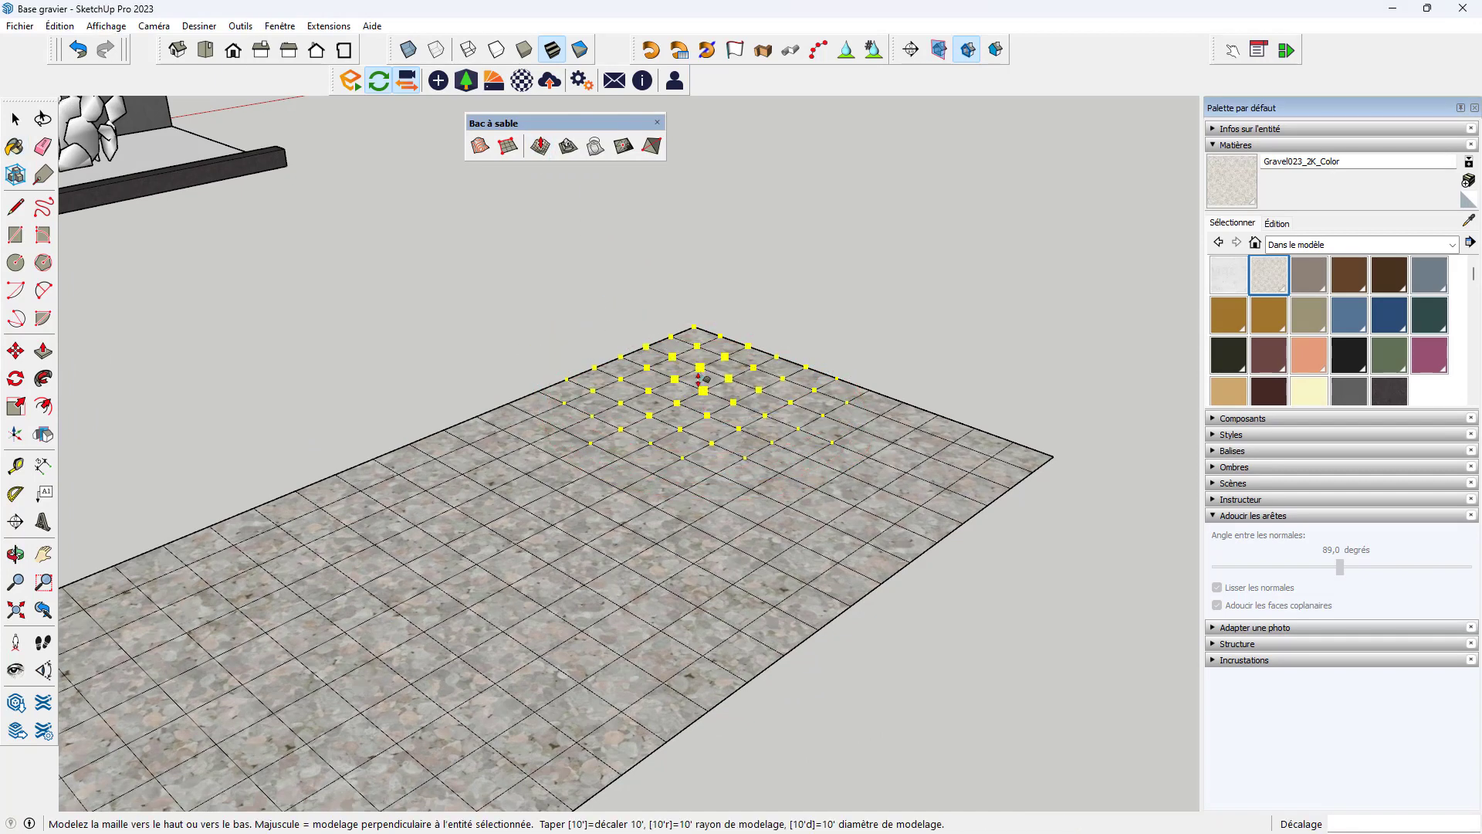
{"action": "left_click", "coordinate": [704, 375]}
{"action": "left_click", "coordinate": [821, 417]}
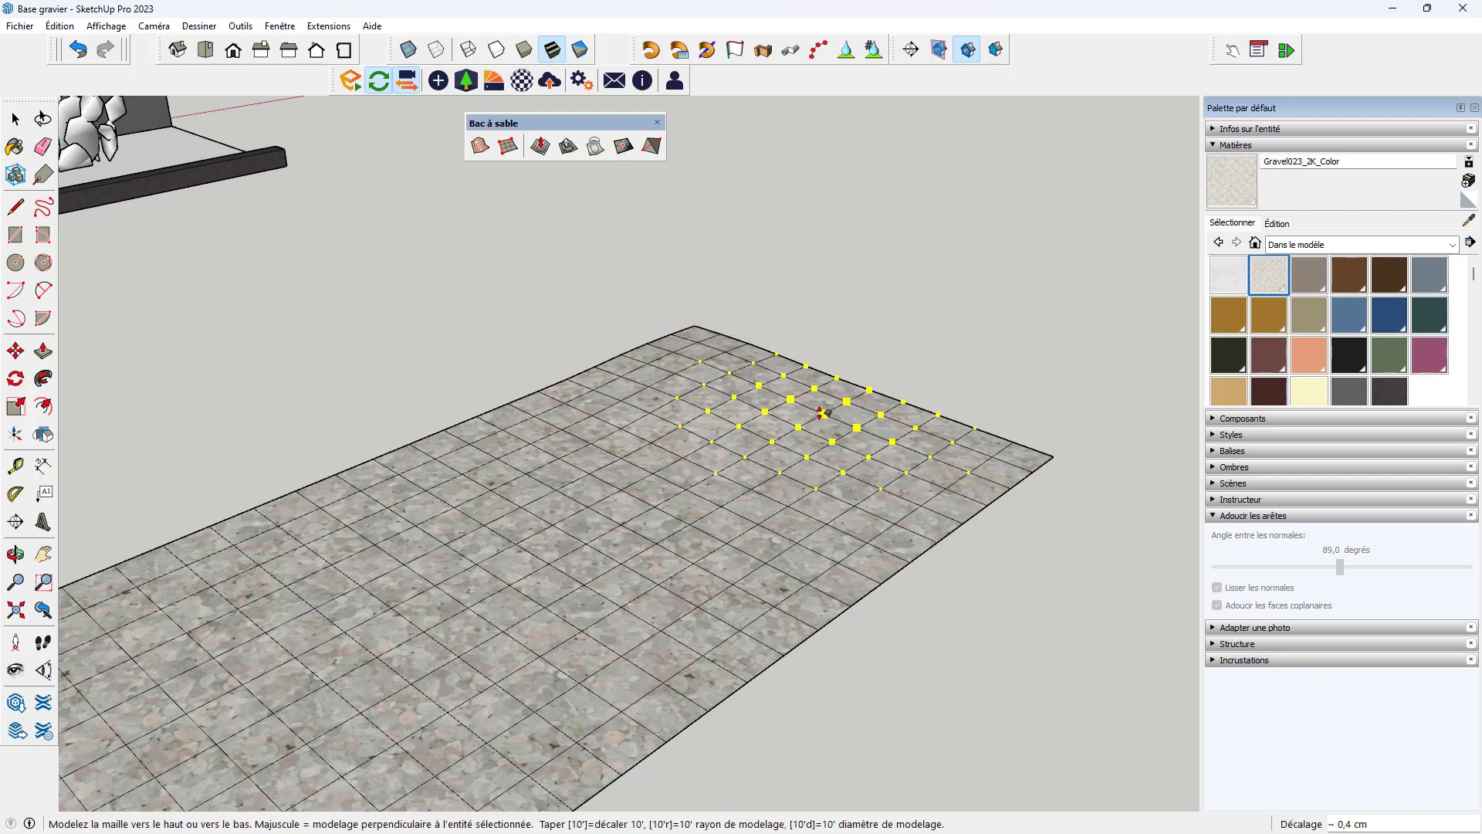
{"action": "left_click", "coordinate": [819, 413]}
{"action": "left_click", "coordinate": [575, 407]}
{"action": "left_click", "coordinate": [575, 407]}
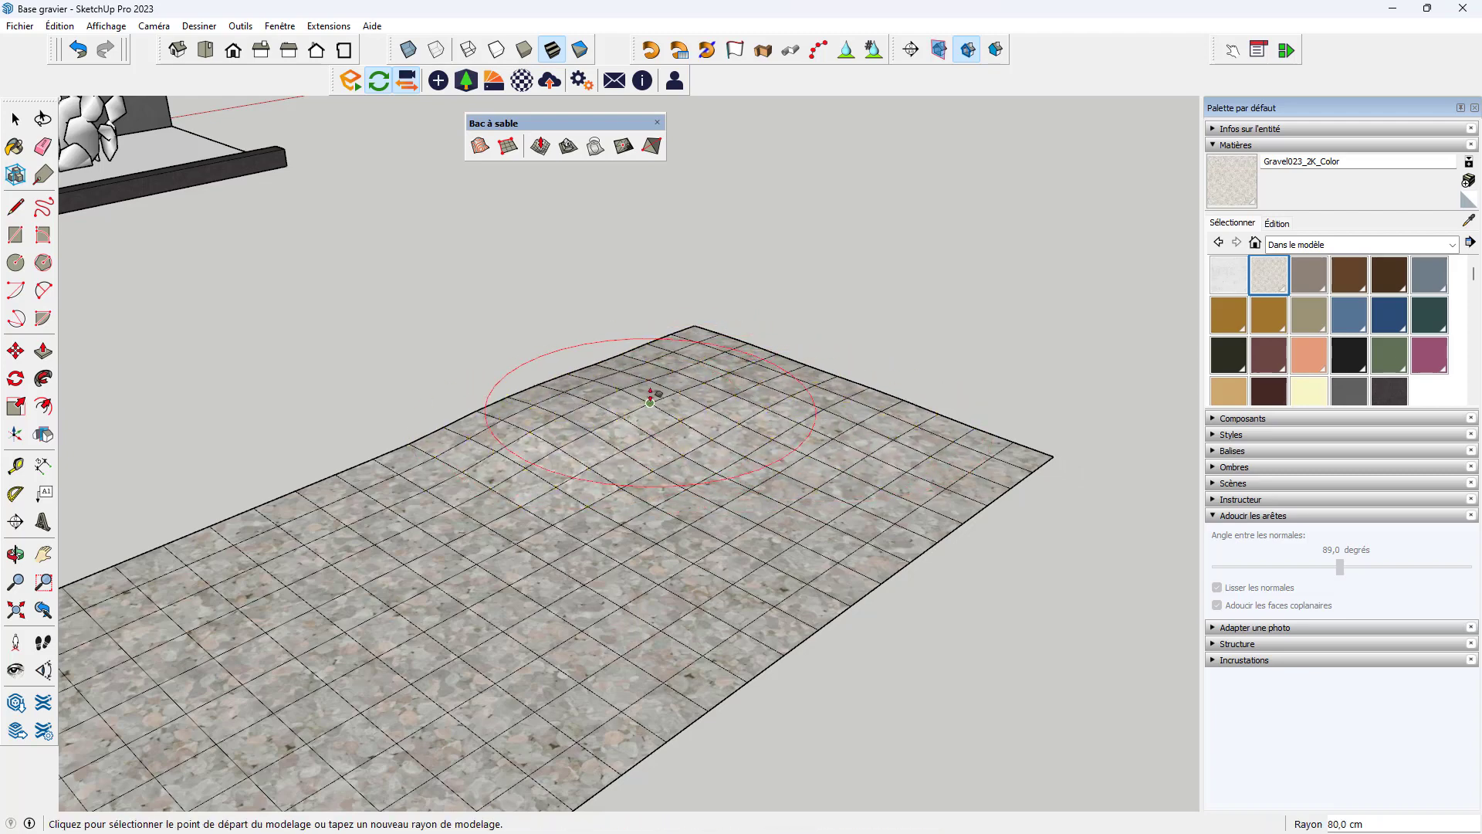
Step: Raise two more Smoove bumps near the grid's far end, one toward the wall-side edge and one toward the outer edge
{"action": "scroll", "coordinate": [652, 394], "scroll_direction": "down", "scroll_amount": 3}
{"action": "left_click", "coordinate": [540, 450]}
{"action": "left_click", "coordinate": [543, 454]}
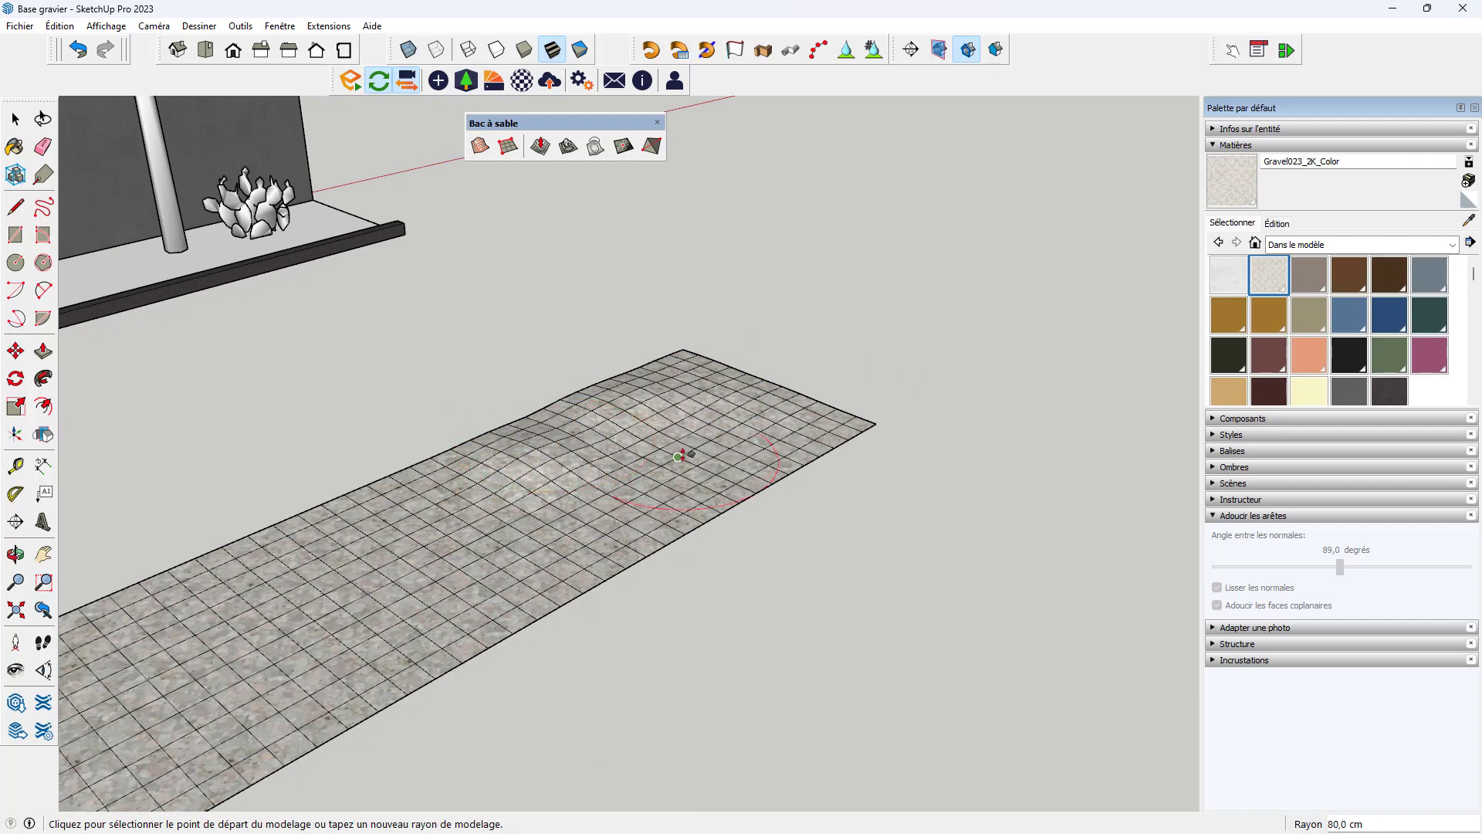
{"action": "left_click", "coordinate": [679, 456]}
{"action": "left_click", "coordinate": [649, 452]}
{"action": "scroll", "coordinate": [628, 475], "scroll_direction": "up", "scroll_amount": 2}
{"action": "scroll", "coordinate": [631, 461], "scroll_direction": "down", "scroll_amount": 1}
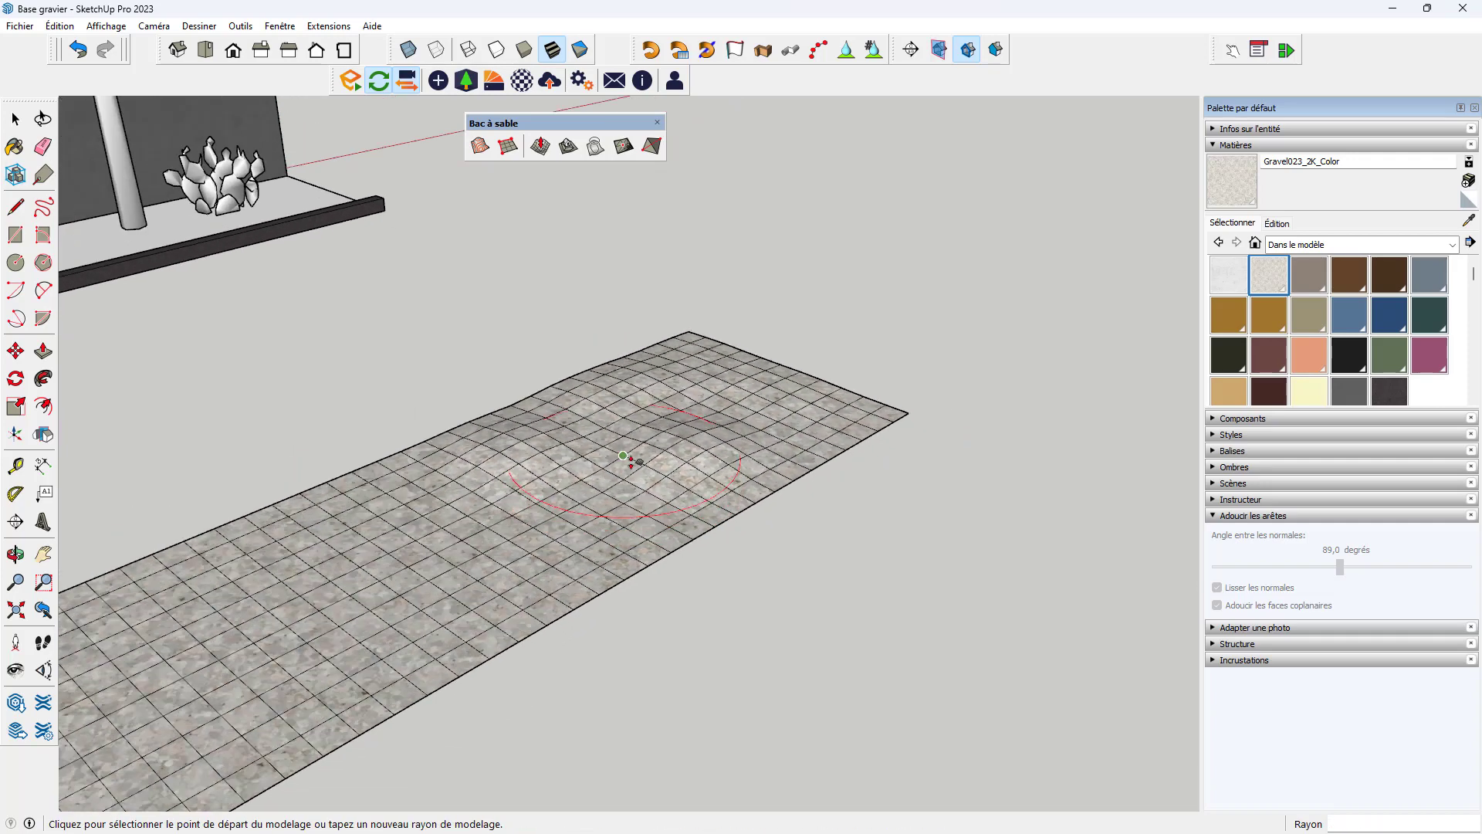
Step: Sculpt two adjoining mounds across the grid's width, just nearer than the existing far-end bumps
{"action": "scroll", "coordinate": [631, 461], "scroll_direction": "down", "scroll_amount": 1}
{"action": "scroll", "coordinate": [518, 489], "scroll_direction": "up", "scroll_amount": 1}
{"action": "left_click", "coordinate": [498, 482]}
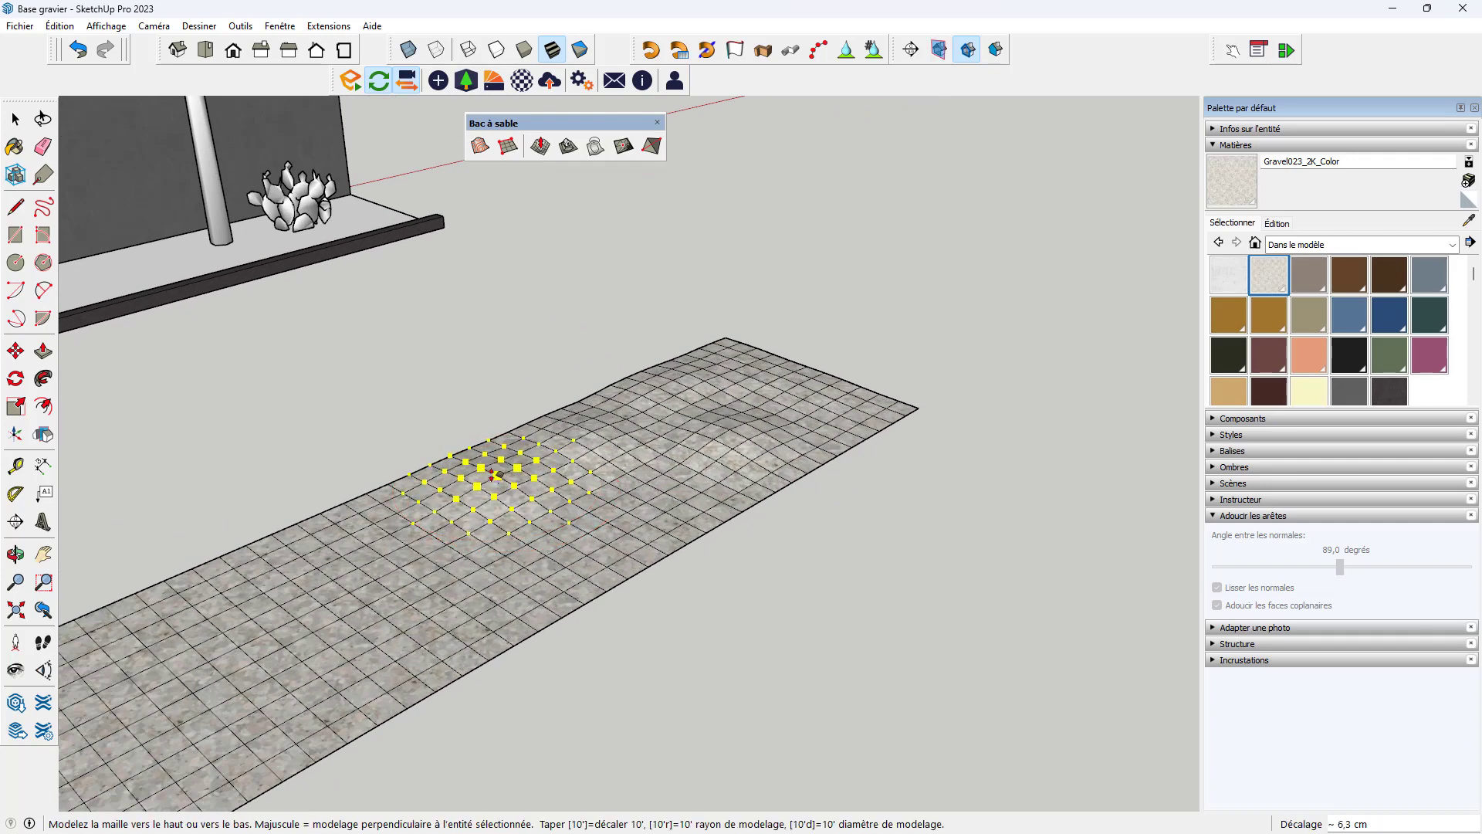
{"action": "left_click", "coordinate": [528, 488]}
{"action": "left_click", "coordinate": [575, 502]}
{"action": "left_click", "coordinate": [597, 506]}
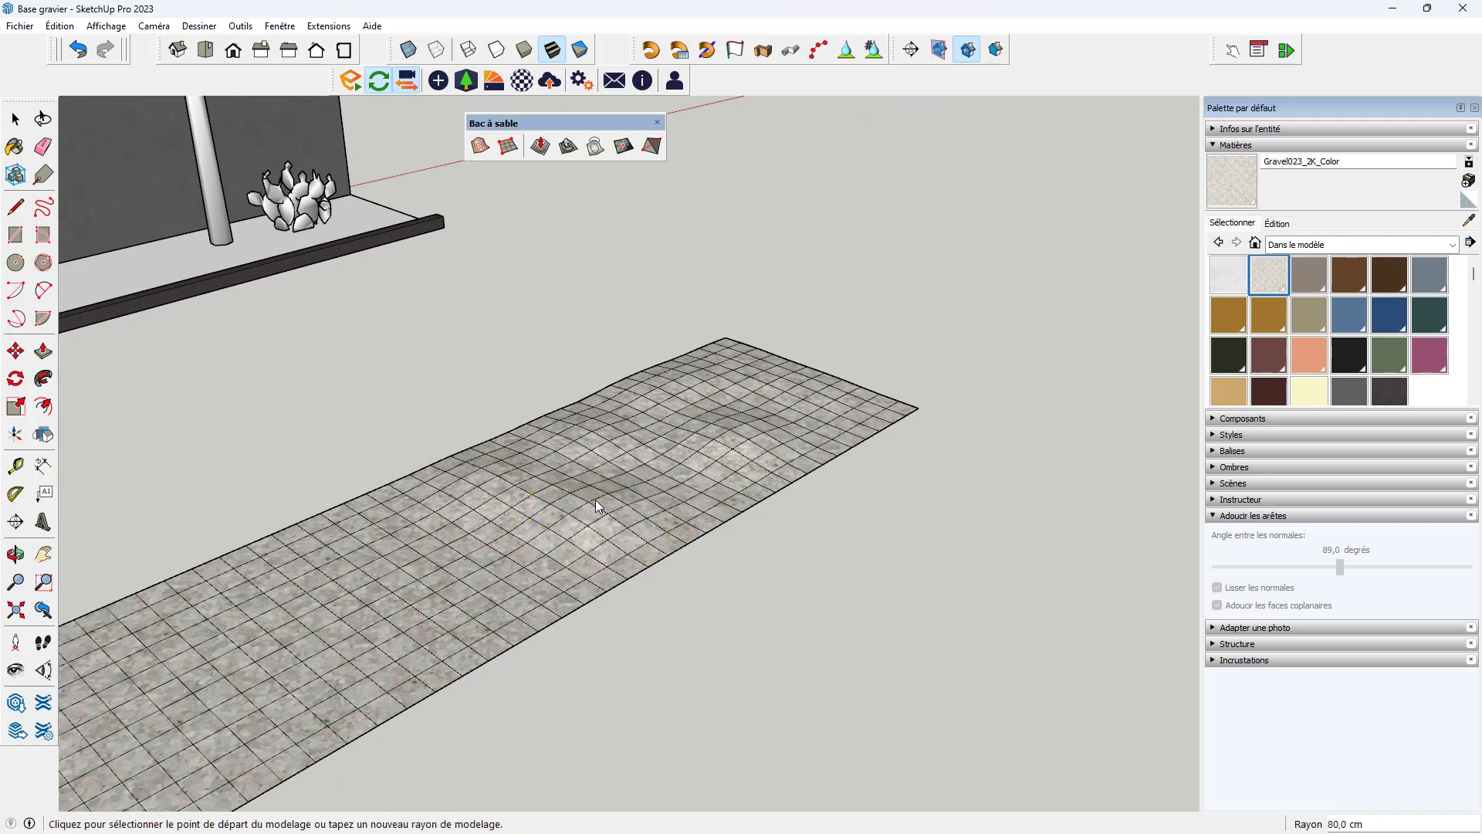
Step: Raise the mesh between the sculpted mounds and beside the grid's far outer corner with Smoove
{"action": "left_click", "coordinate": [626, 480]}
{"action": "left_click", "coordinate": [627, 467]}
{"action": "left_click", "coordinate": [843, 402]}
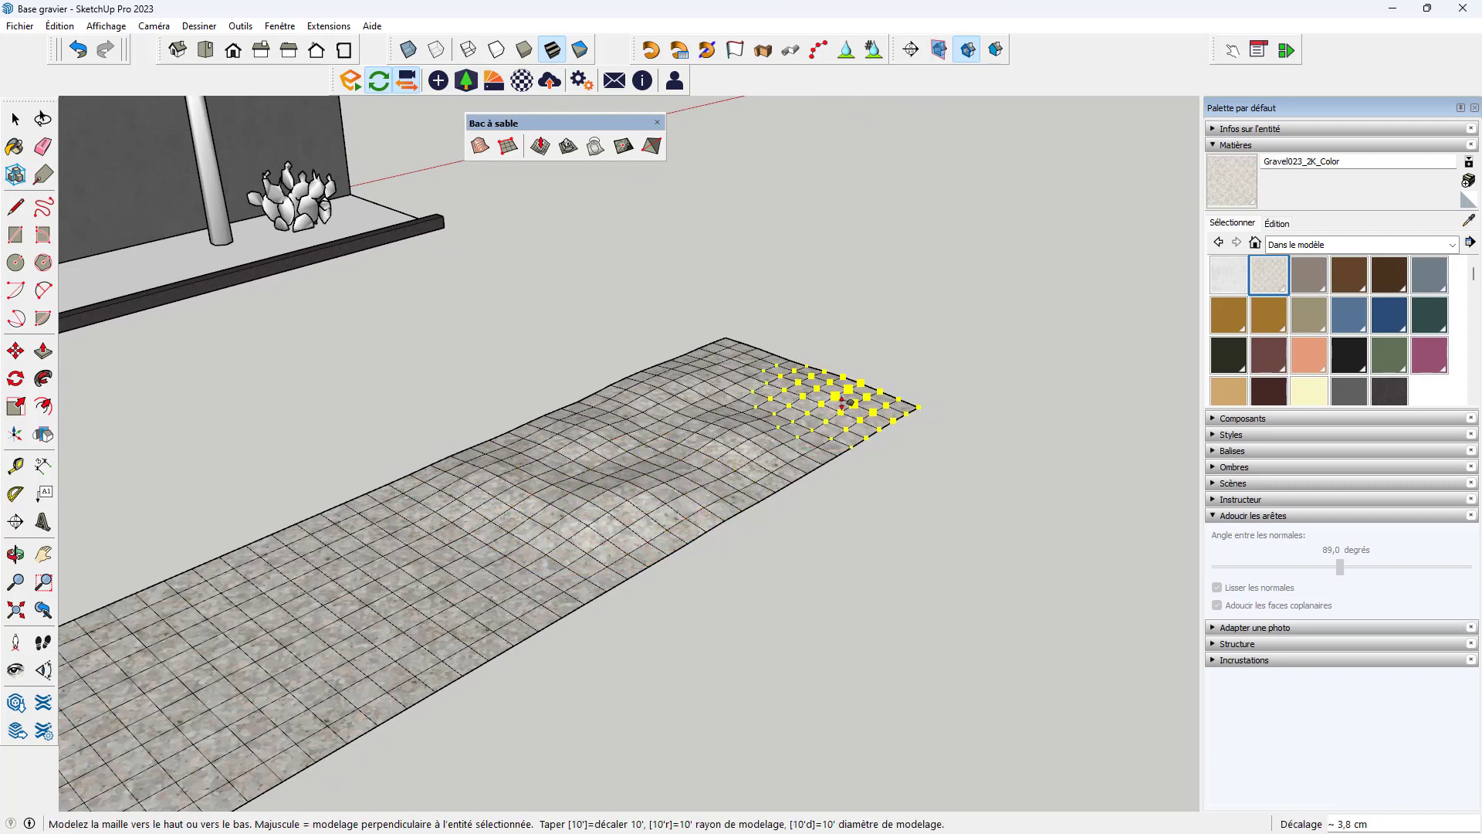
{"action": "left_click", "coordinate": [845, 402]}
{"action": "scroll", "coordinate": [699, 437], "scroll_direction": "down", "scroll_amount": 1}
{"action": "scroll", "coordinate": [591, 463], "scroll_direction": "up", "scroll_amount": 1}
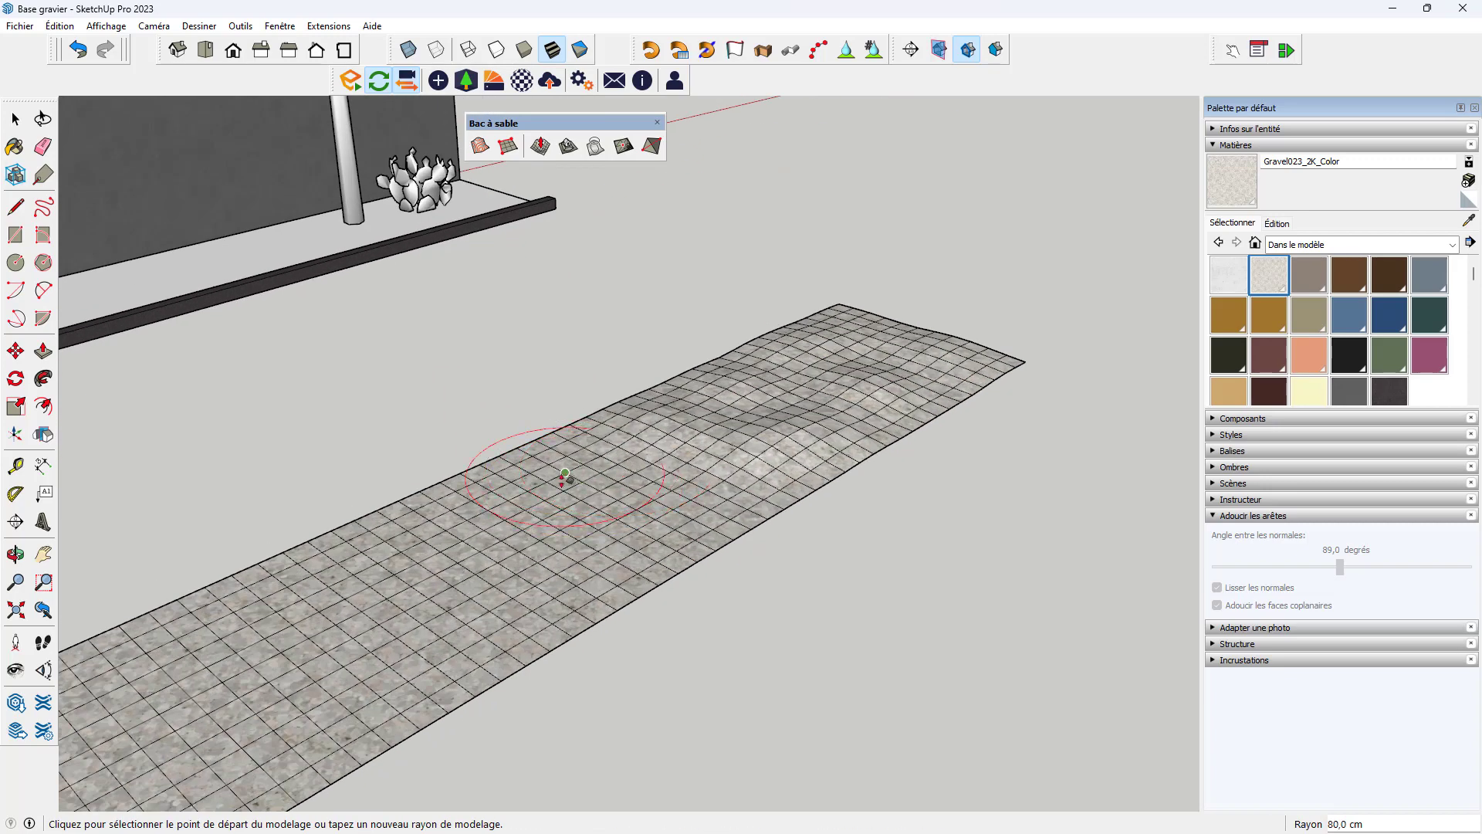
Step: Raise three Smoove mounds across the middle of the grid, continuing the relief toward its near end
{"action": "left_click", "coordinate": [565, 475]}
{"action": "left_click", "coordinate": [566, 467]}
{"action": "left_click", "coordinate": [635, 511]}
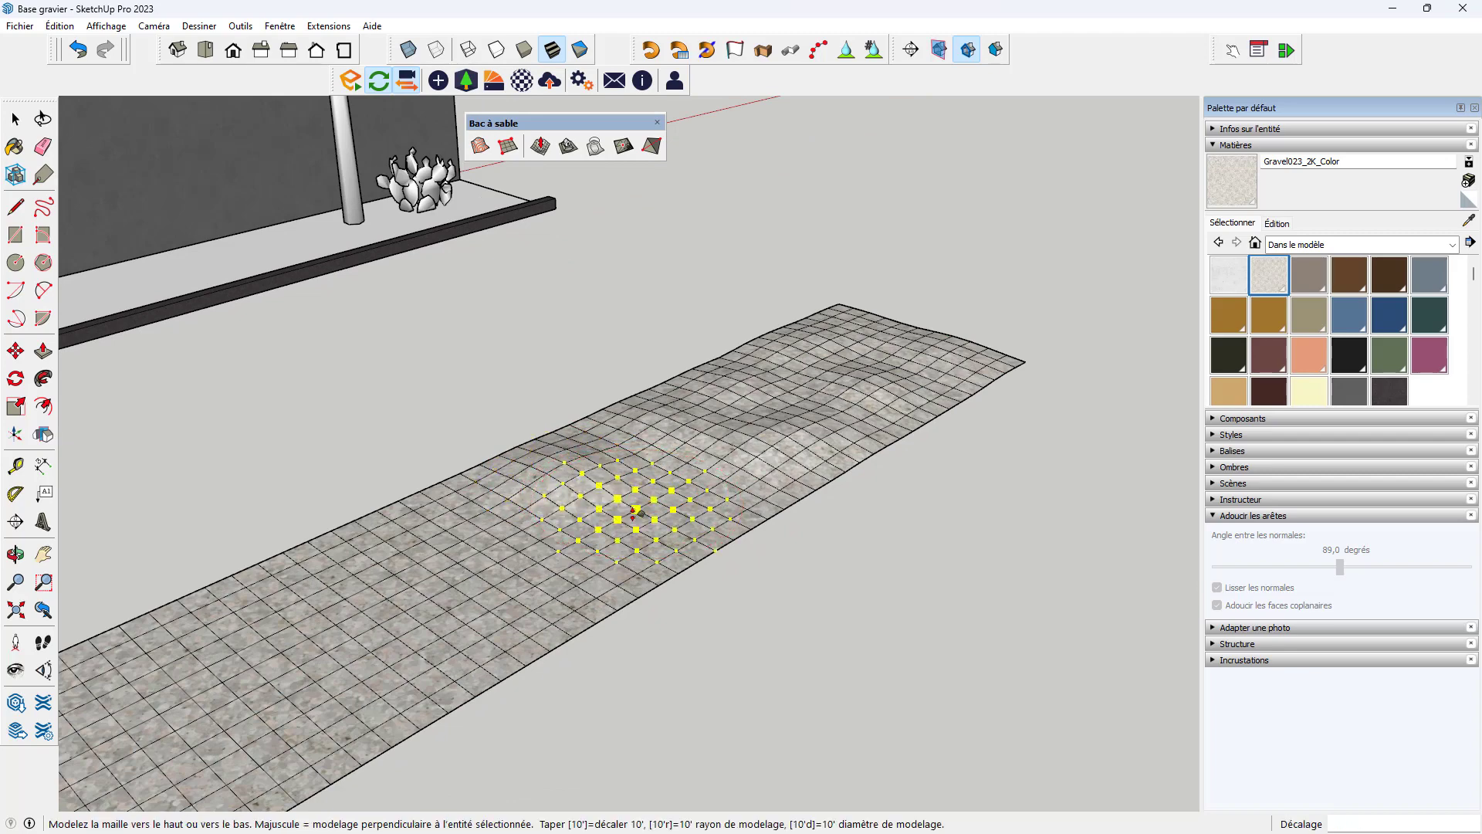
{"action": "left_click", "coordinate": [638, 501]}
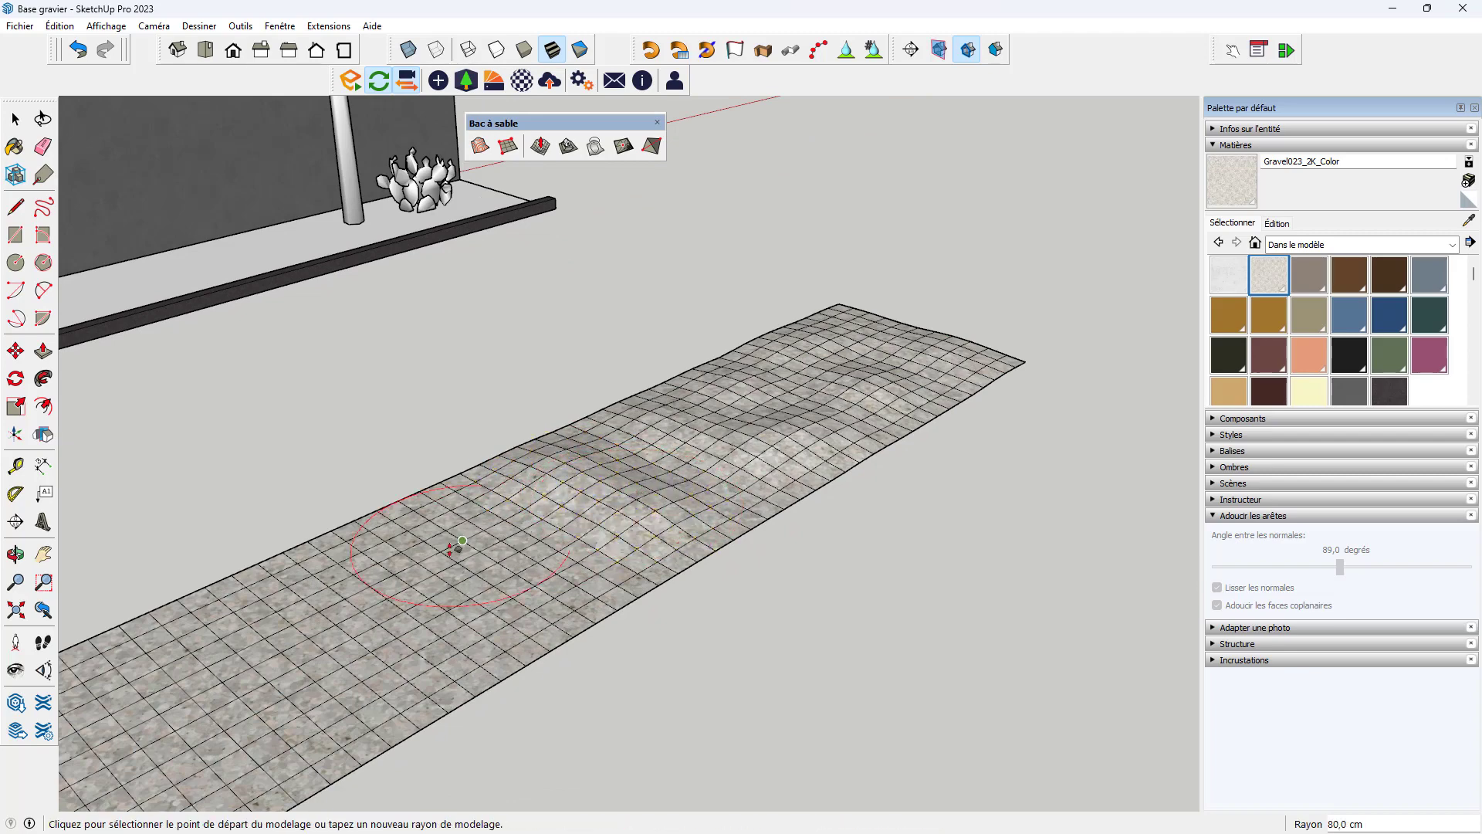
{"action": "left_click", "coordinate": [436, 541]}
{"action": "left_click", "coordinate": [453, 534]}
Step: Raise one mound near the grid's near end and another about 13 cm high on its wall-side edge
{"action": "scroll", "coordinate": [454, 534], "scroll_direction": "down", "scroll_amount": 5}
{"action": "scroll", "coordinate": [514, 502], "scroll_direction": "up", "scroll_amount": 3}
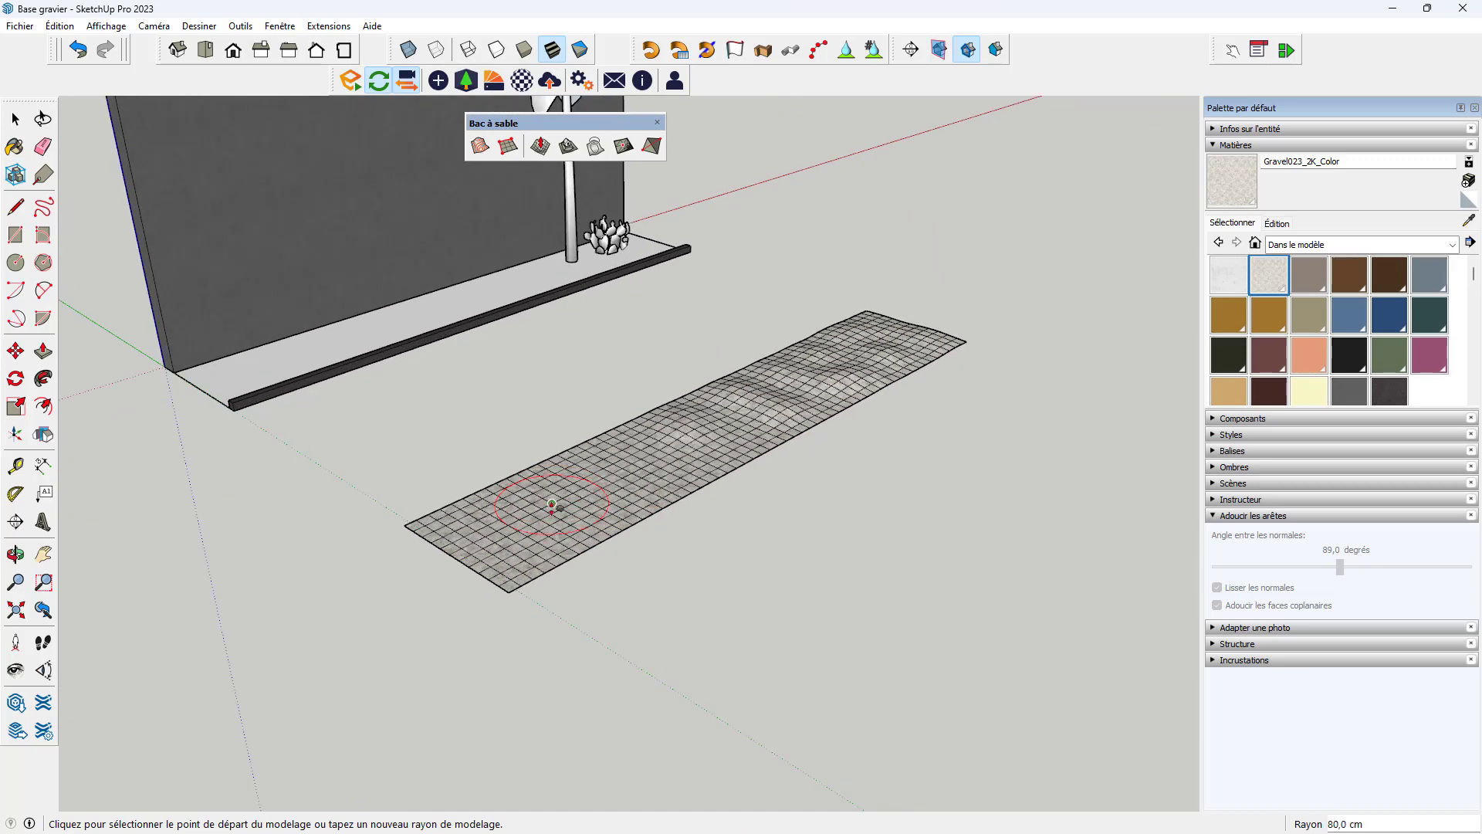
{"action": "left_click", "coordinate": [512, 498]}
{"action": "left_click", "coordinate": [522, 507]}
{"action": "left_click", "coordinate": [587, 457]}
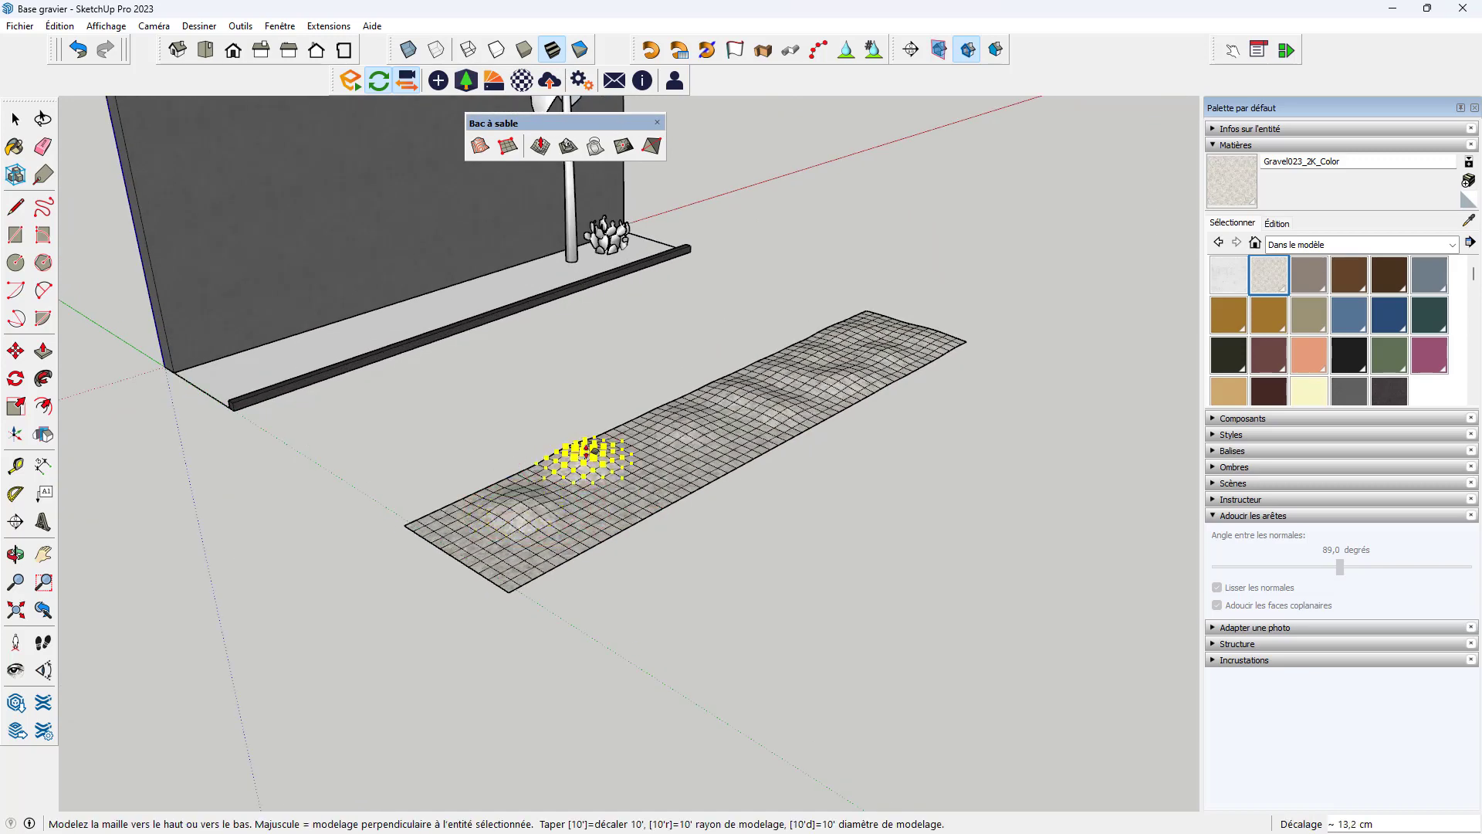
{"action": "left_click", "coordinate": [595, 436]}
Step: Raise two more Smoove mounds along the middle of the grid's wall-side edge
{"action": "scroll", "coordinate": [600, 433], "scroll_direction": "up", "scroll_amount": 3}
{"action": "left_click", "coordinate": [610, 427]}
{"action": "left_click", "coordinate": [610, 427]}
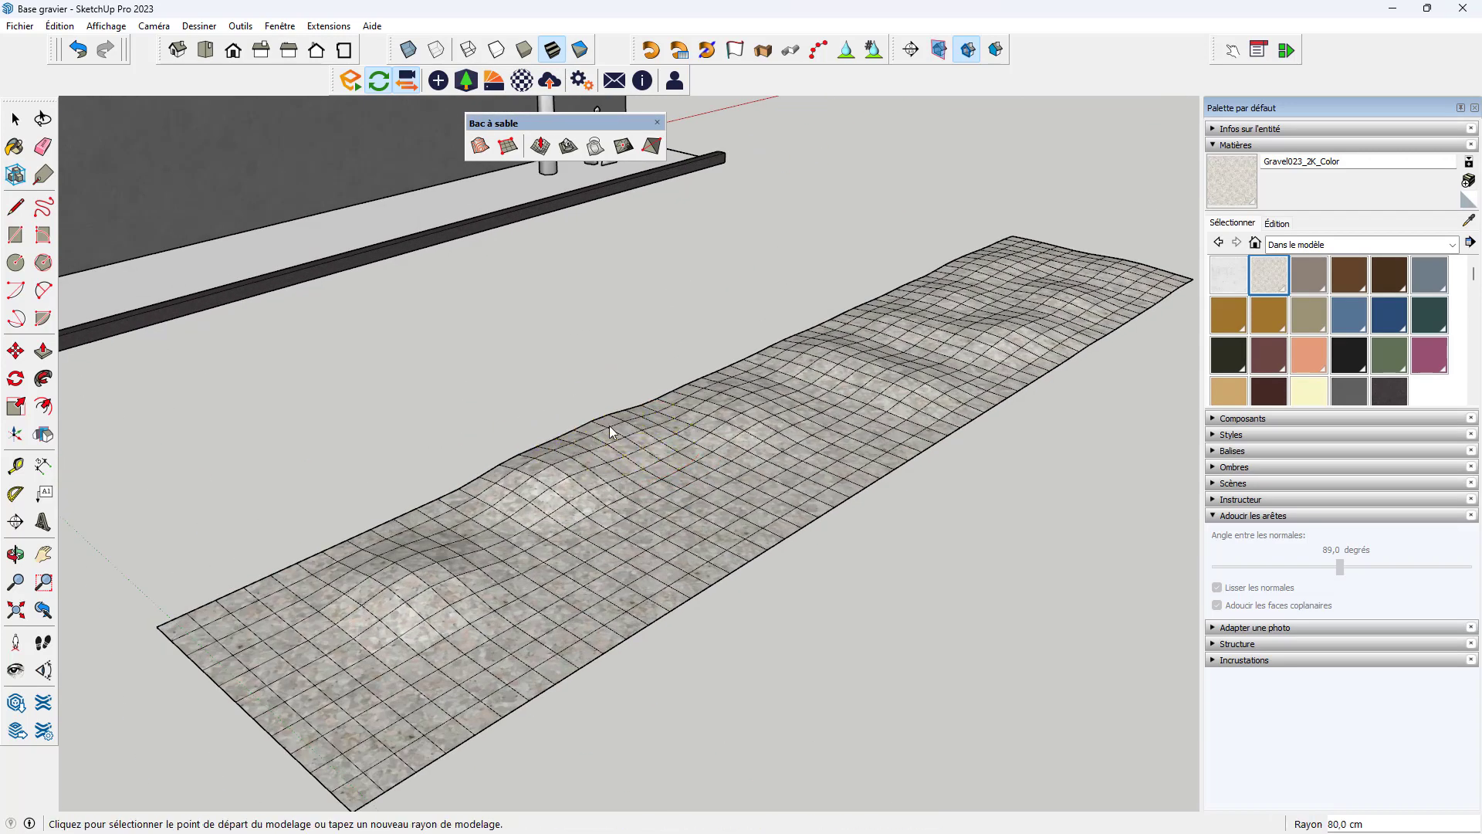
{"action": "left_click", "coordinate": [704, 389]}
{"action": "left_click", "coordinate": [699, 389]}
Step: Raise the mesh slightly on the wall-side edge toward the far end and beside the near wall-side corner
{"action": "middle_click_drag", "start_coordinate": [698, 388], "coordinate": [643, 365]}
{"action": "left_click", "coordinate": [595, 366]}
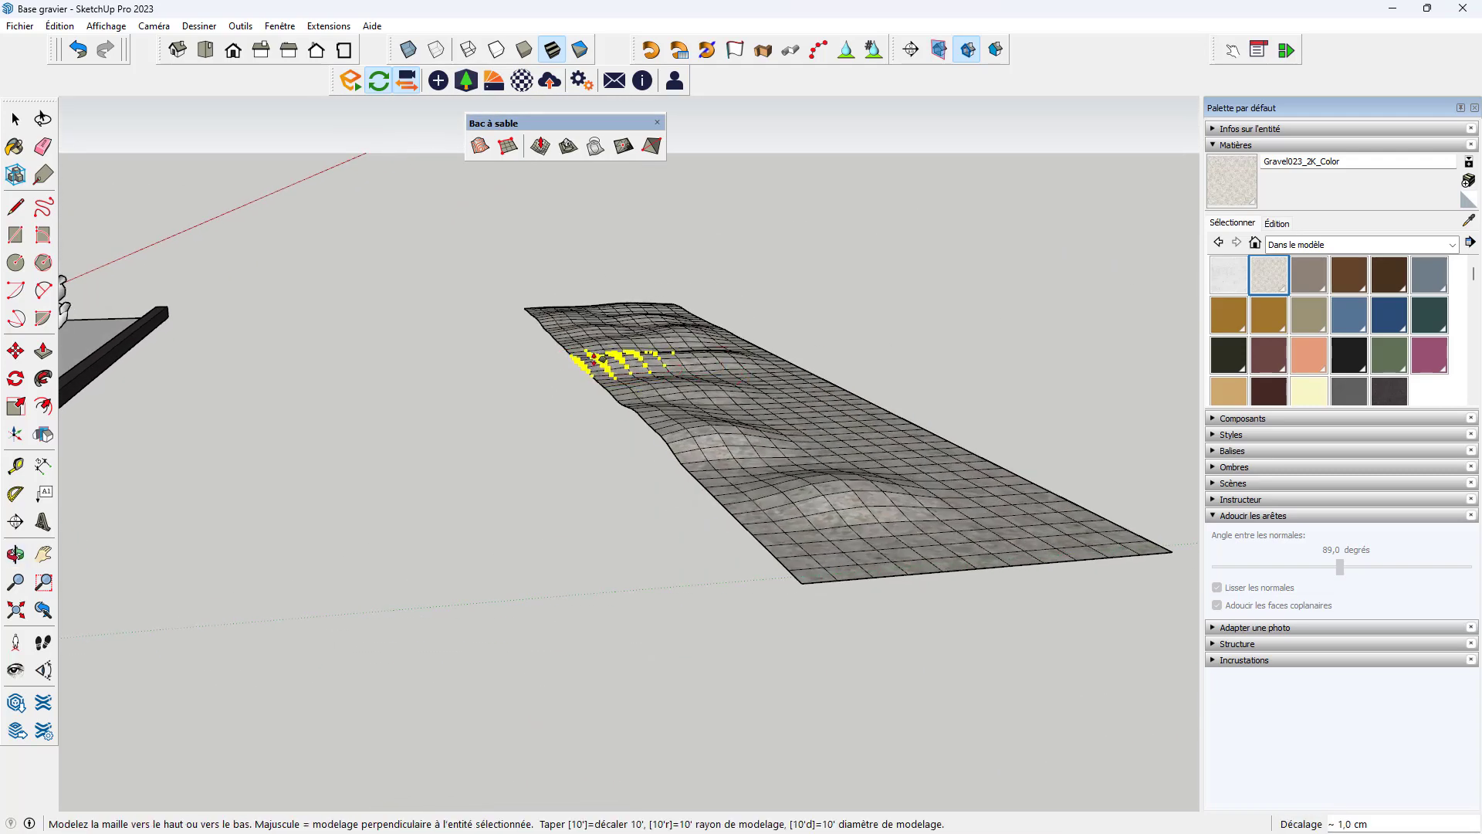
{"action": "left_click", "coordinate": [599, 361]}
{"action": "left_click", "coordinate": [798, 543]}
{"action": "left_click", "coordinate": [793, 549]}
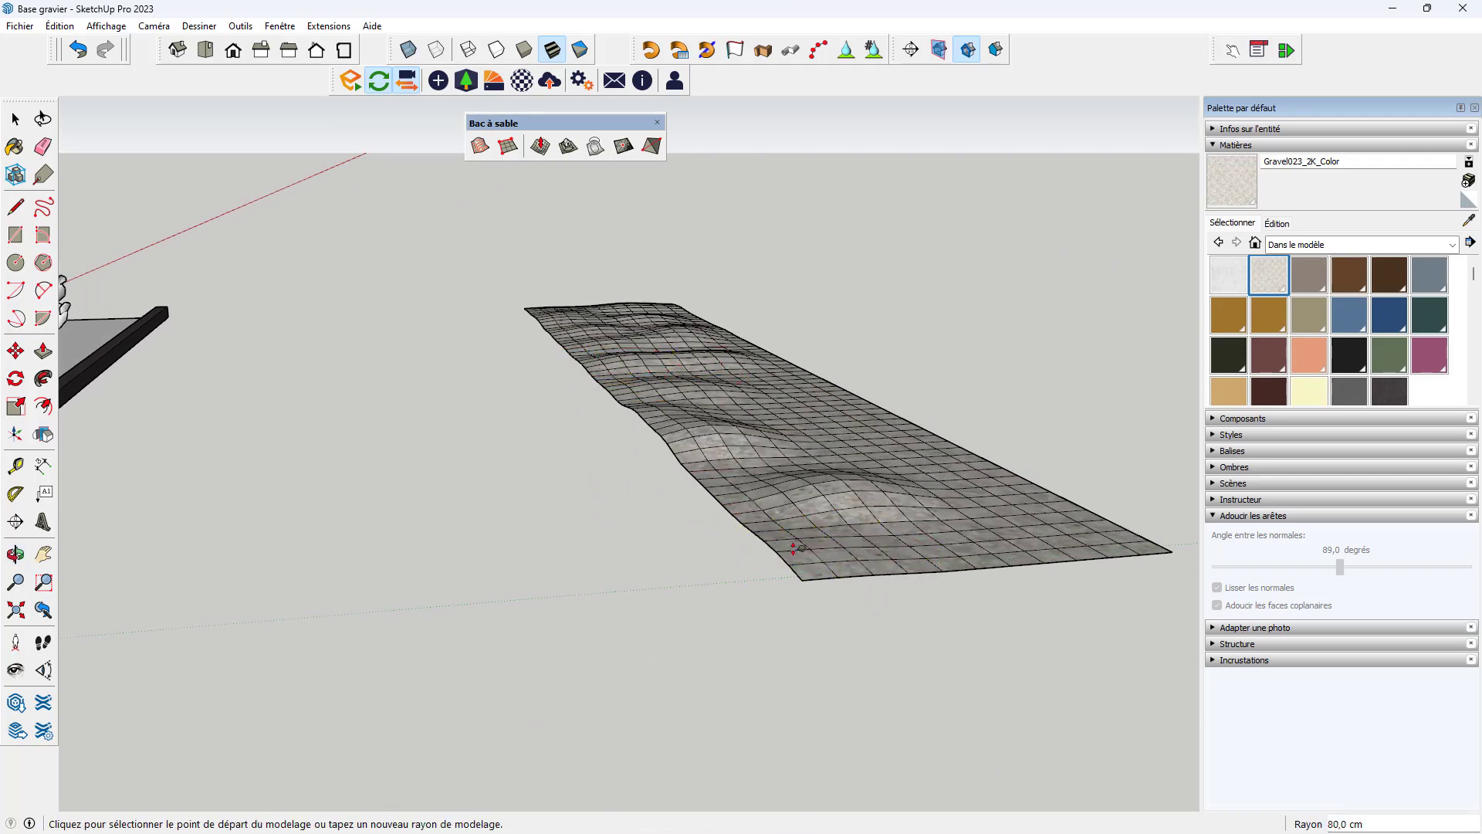
{"action": "left_click", "coordinate": [793, 549]}
Step: Raise a Smoove mound about 7 cm high on the wall-side edge toward the grid's far end
{"action": "middle_click_drag", "start_coordinate": [791, 533], "coordinate": [513, 453]}
{"action": "left_click", "coordinate": [787, 503]}
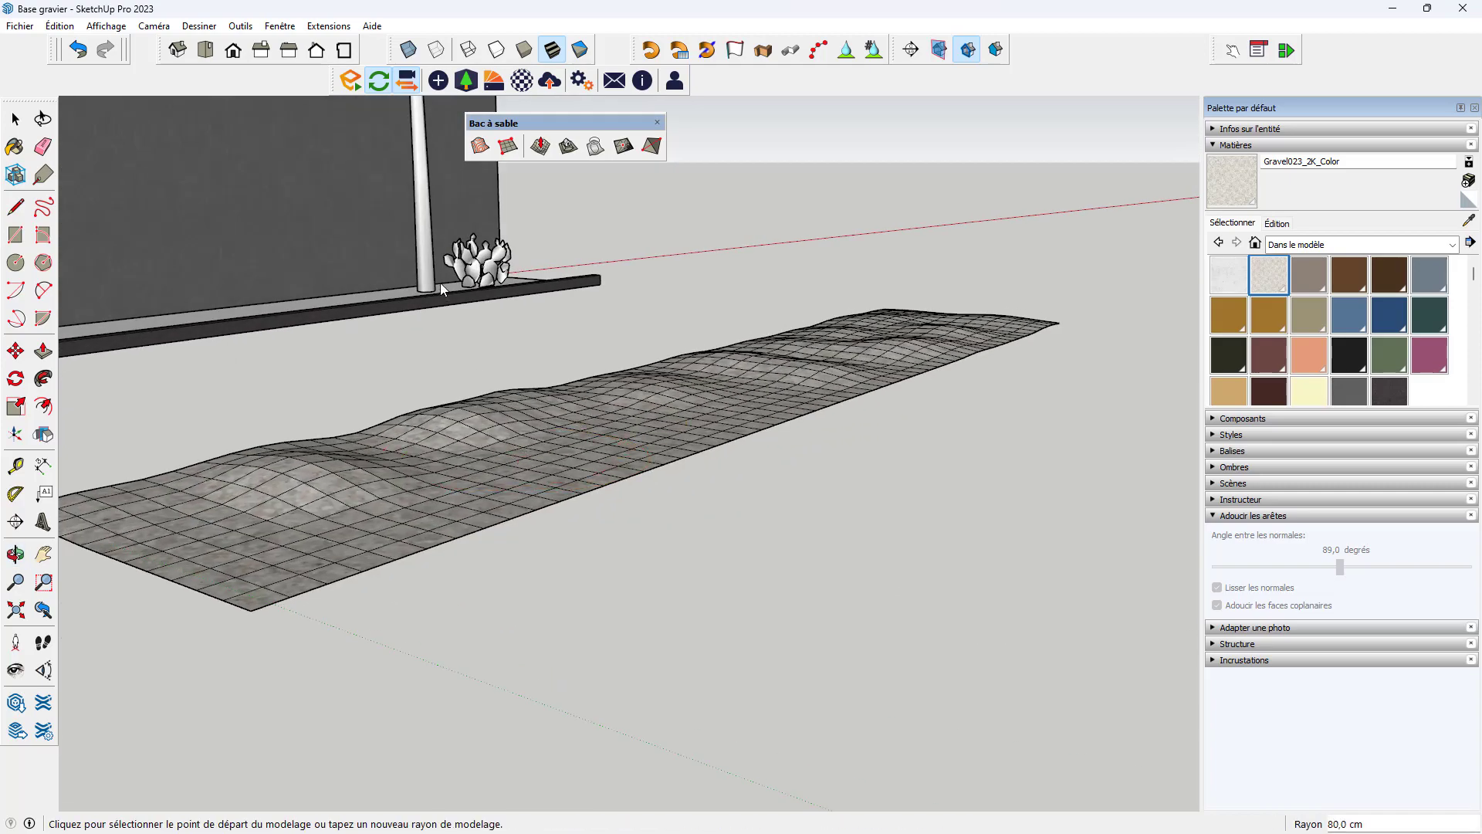
{"action": "scroll", "coordinate": [716, 309], "scroll_direction": "up", "scroll_amount": 6}
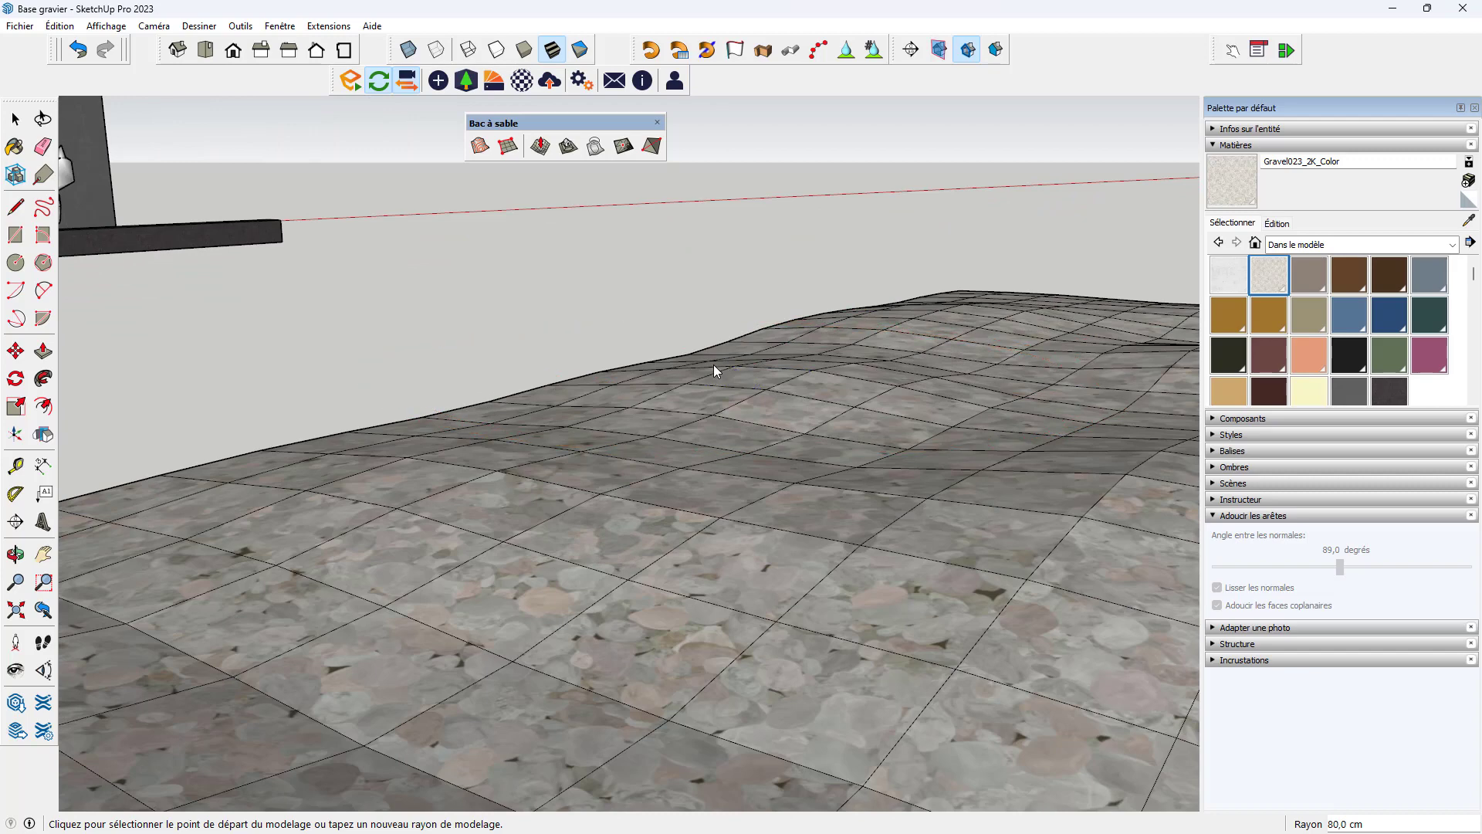
{"action": "left_click", "coordinate": [708, 349]}
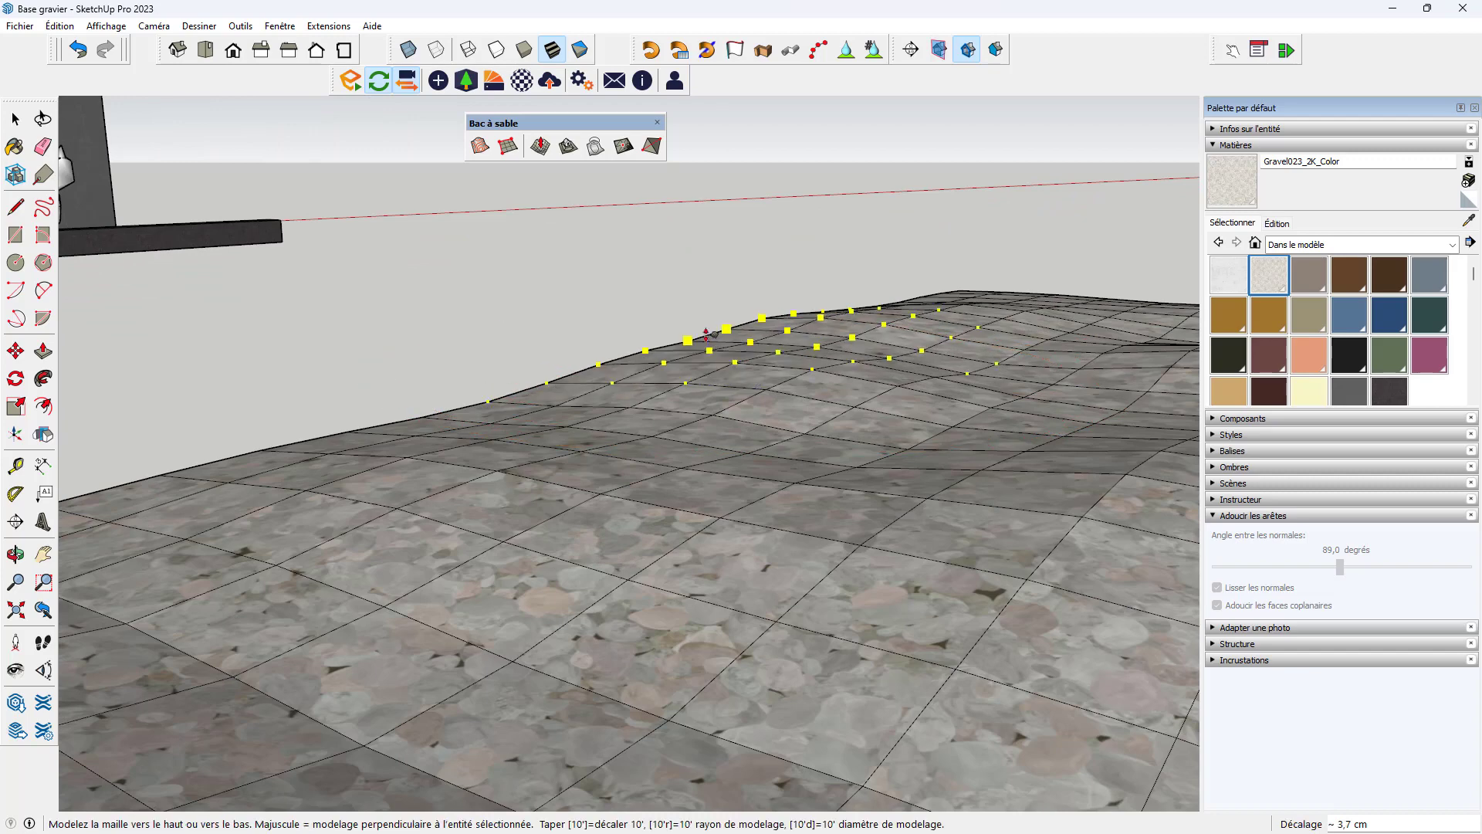
{"action": "scroll", "coordinate": [707, 333], "scroll_direction": "down", "scroll_amount": 4}
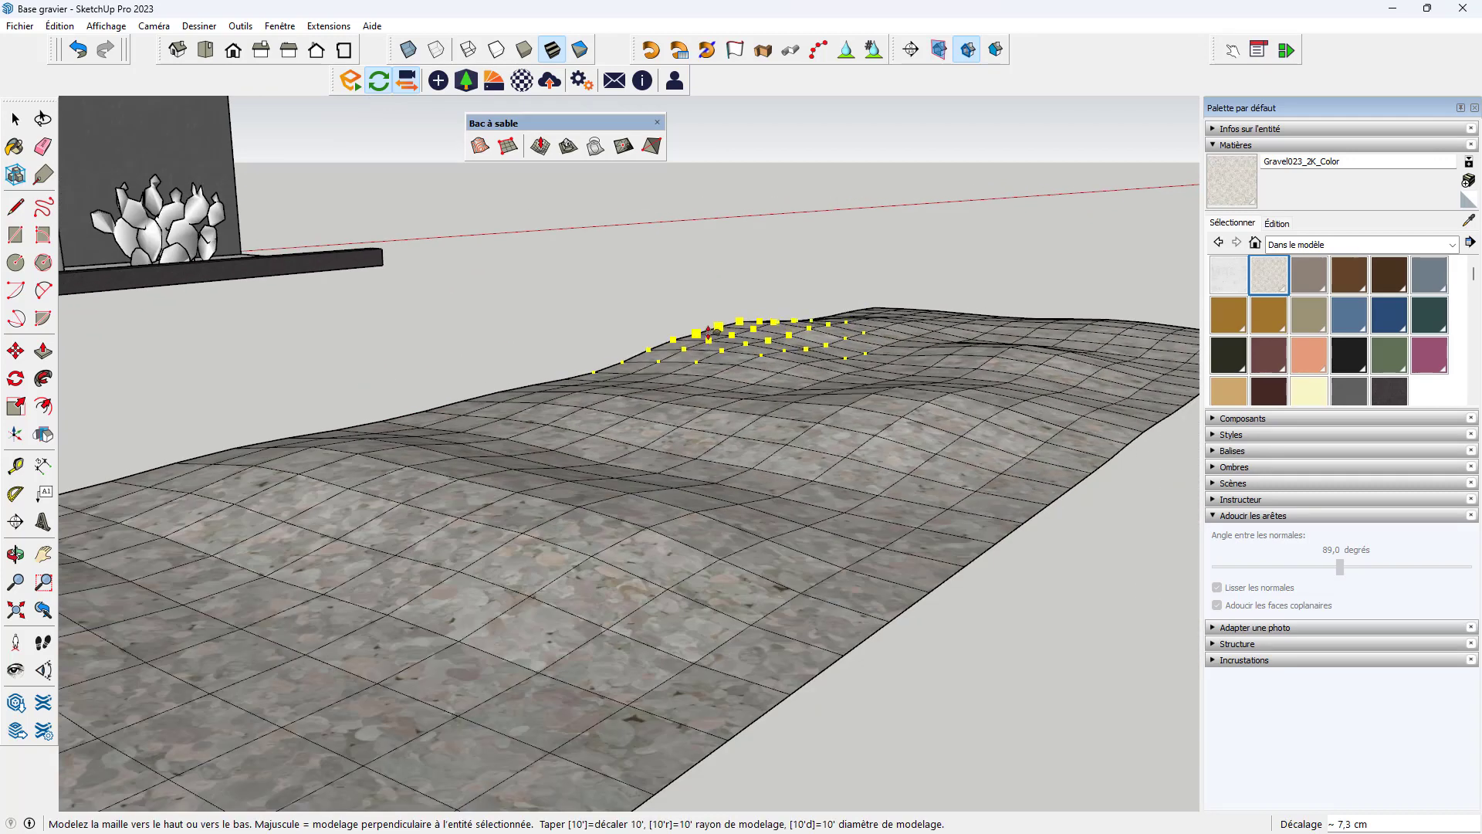
{"action": "left_click", "coordinate": [709, 337]}
{"action": "key", "text": "space"}
{"action": "scroll", "coordinate": [680, 308], "scroll_direction": "down", "scroll_amount": 5}
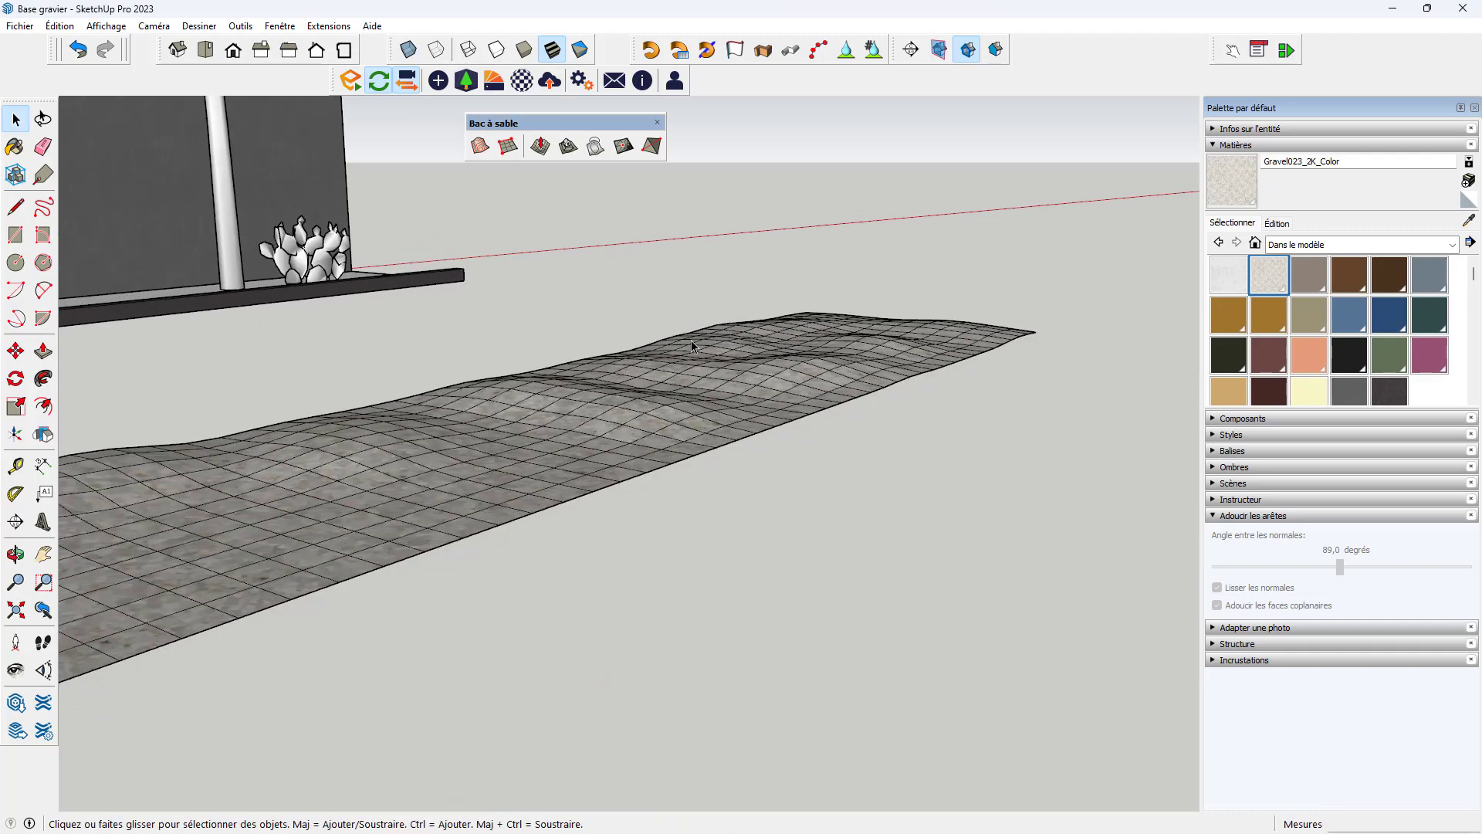
Step: Frame the sculpted grid and launch the Enscape render window
{"action": "middle_click_drag", "start_coordinate": [692, 340], "coordinate": [801, 484]}
{"action": "scroll", "coordinate": [846, 429], "scroll_direction": "down", "scroll_amount": 4}
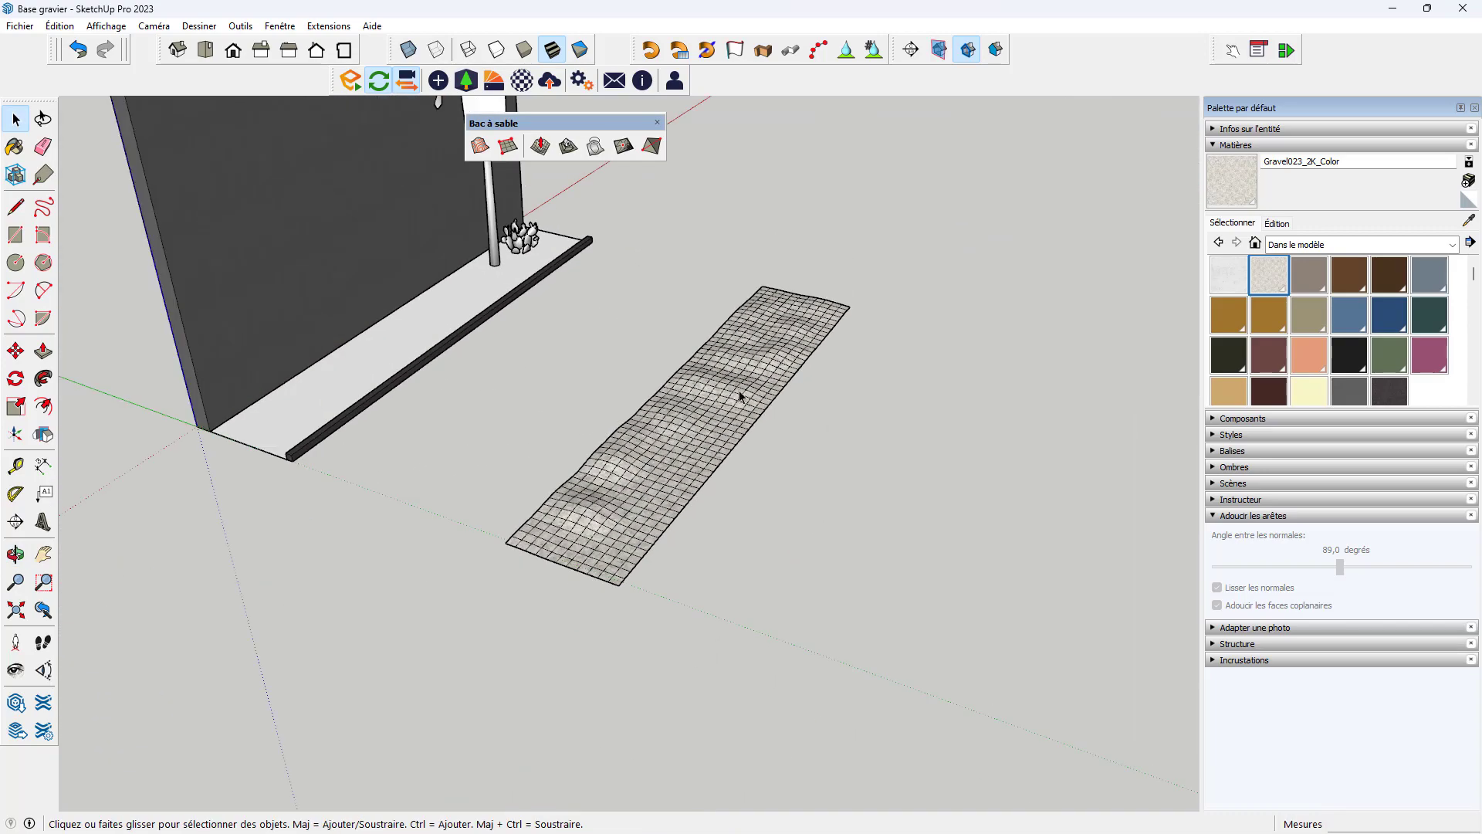
{"action": "scroll", "coordinate": [726, 417], "scroll_direction": "up", "scroll_amount": 4}
{"action": "middle_click_drag", "start_coordinate": [725, 415], "coordinate": [703, 375]}
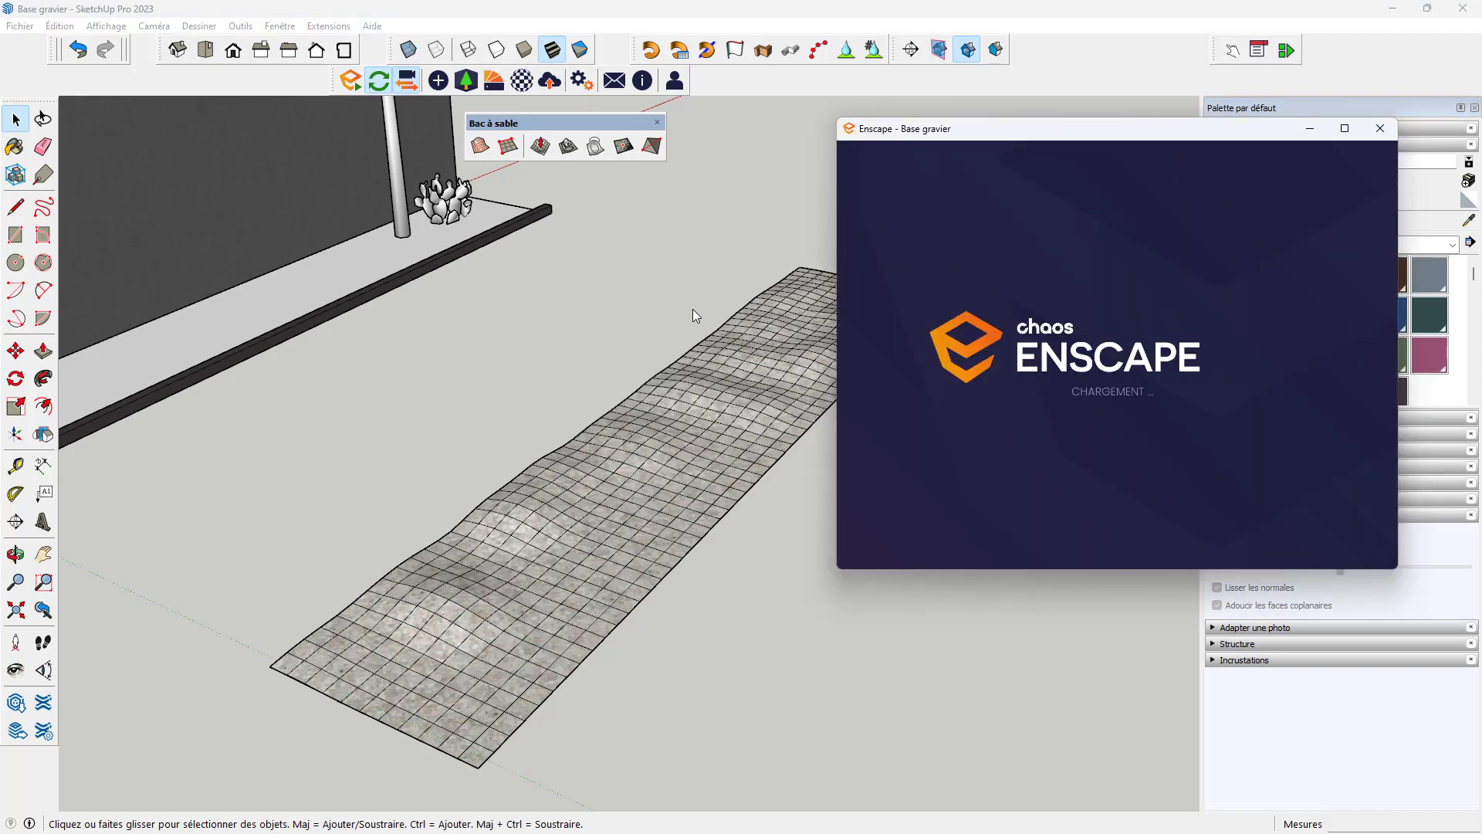
Step: Examine the rendered gravel's relief on the mounds in Enscape, from close up, low angles and farther back
{"action": "scroll", "coordinate": [625, 421], "scroll_direction": "up", "scroll_amount": 10}
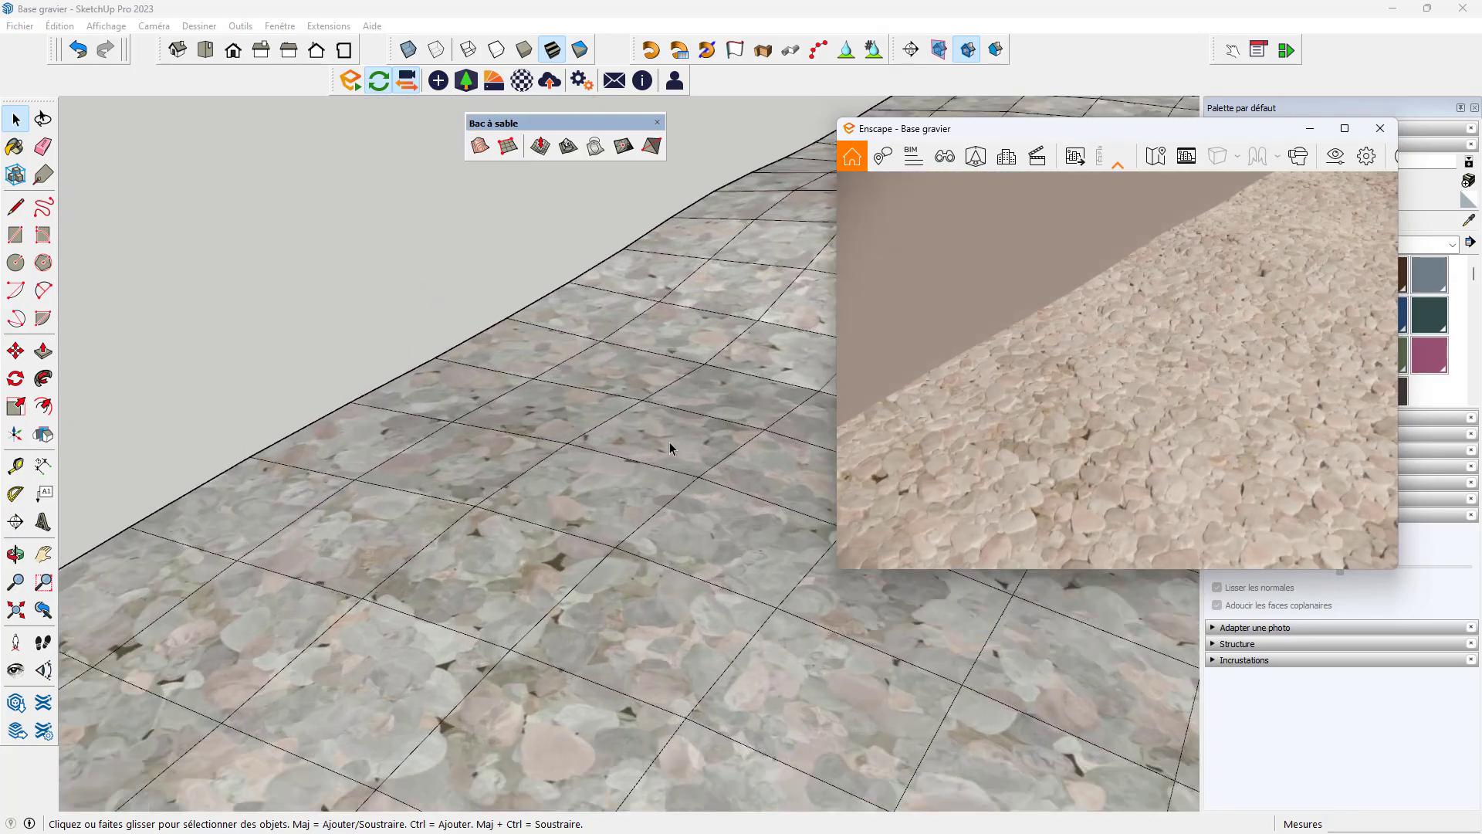
{"action": "scroll", "coordinate": [641, 454], "scroll_direction": "up", "scroll_amount": 2}
{"action": "middle_click_drag", "start_coordinate": [609, 460], "coordinate": [575, 336]}
{"action": "scroll", "coordinate": [540, 416], "scroll_direction": "down", "scroll_amount": 8}
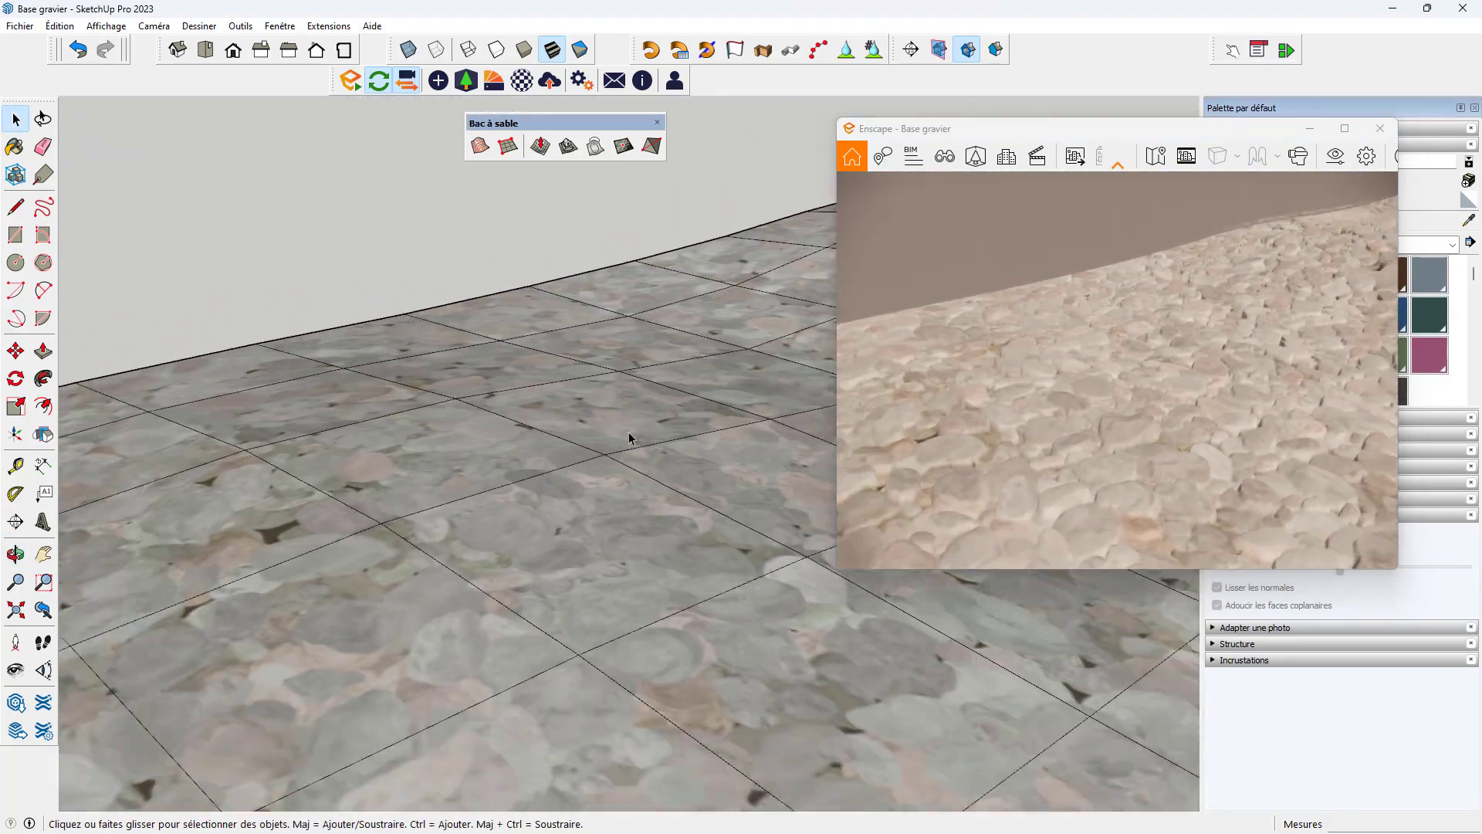
{"action": "scroll", "coordinate": [618, 439], "scroll_direction": "up", "scroll_amount": 10}
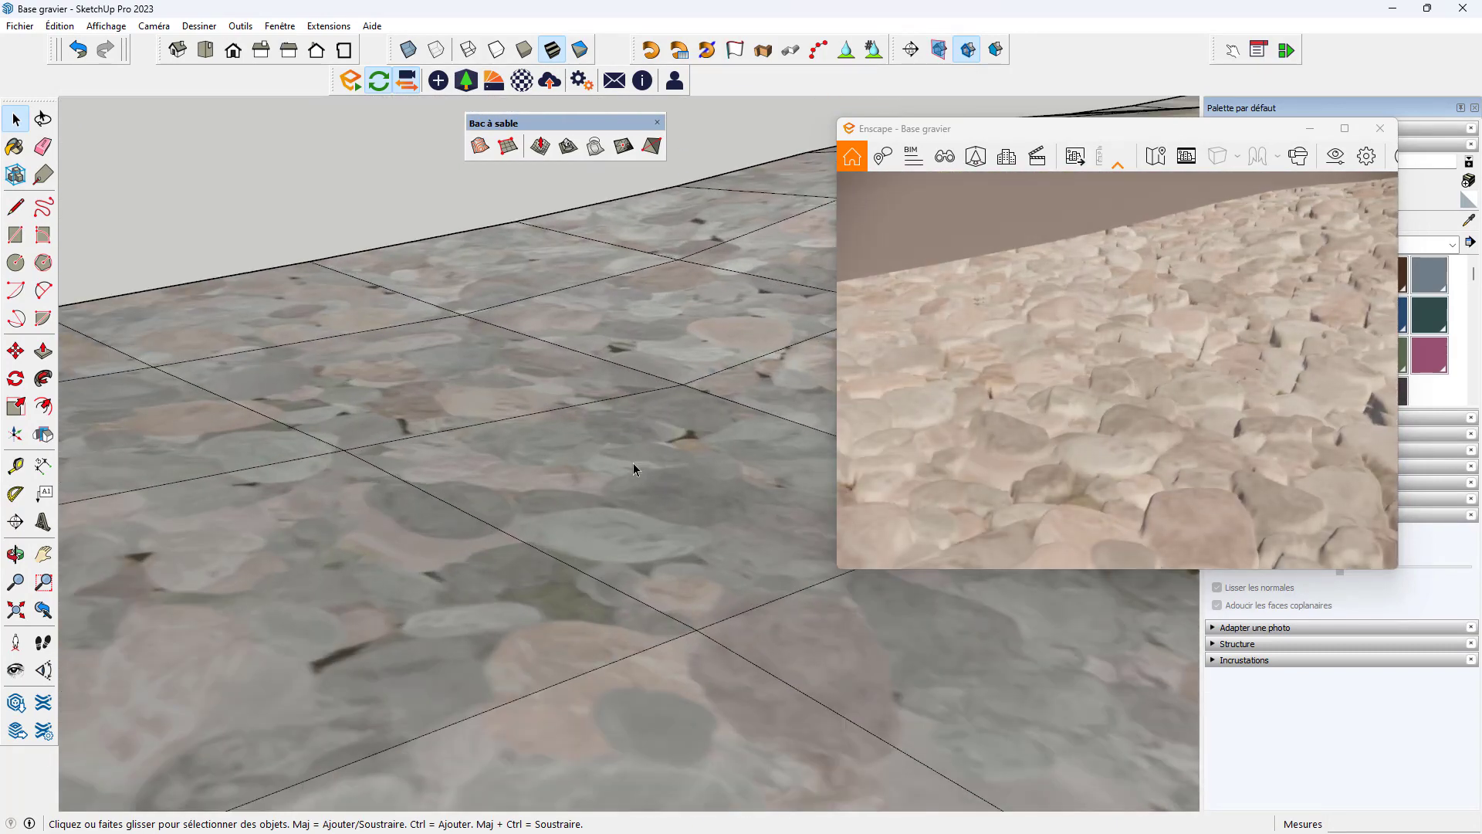
{"action": "mouse_move", "coordinate": [633, 463]}
{"action": "middle_mouse_down"}
{"action": "mouse_move", "coordinate": [671, 424]}
{"action": "mouse_move", "coordinate": [649, 391]}
{"action": "mouse_move", "coordinate": [622, 397]}
{"action": "mouse_move", "coordinate": [646, 453]}
{"action": "middle_mouse_up"}
{"action": "scroll", "coordinate": [649, 447], "scroll_direction": "down", "scroll_amount": 10}
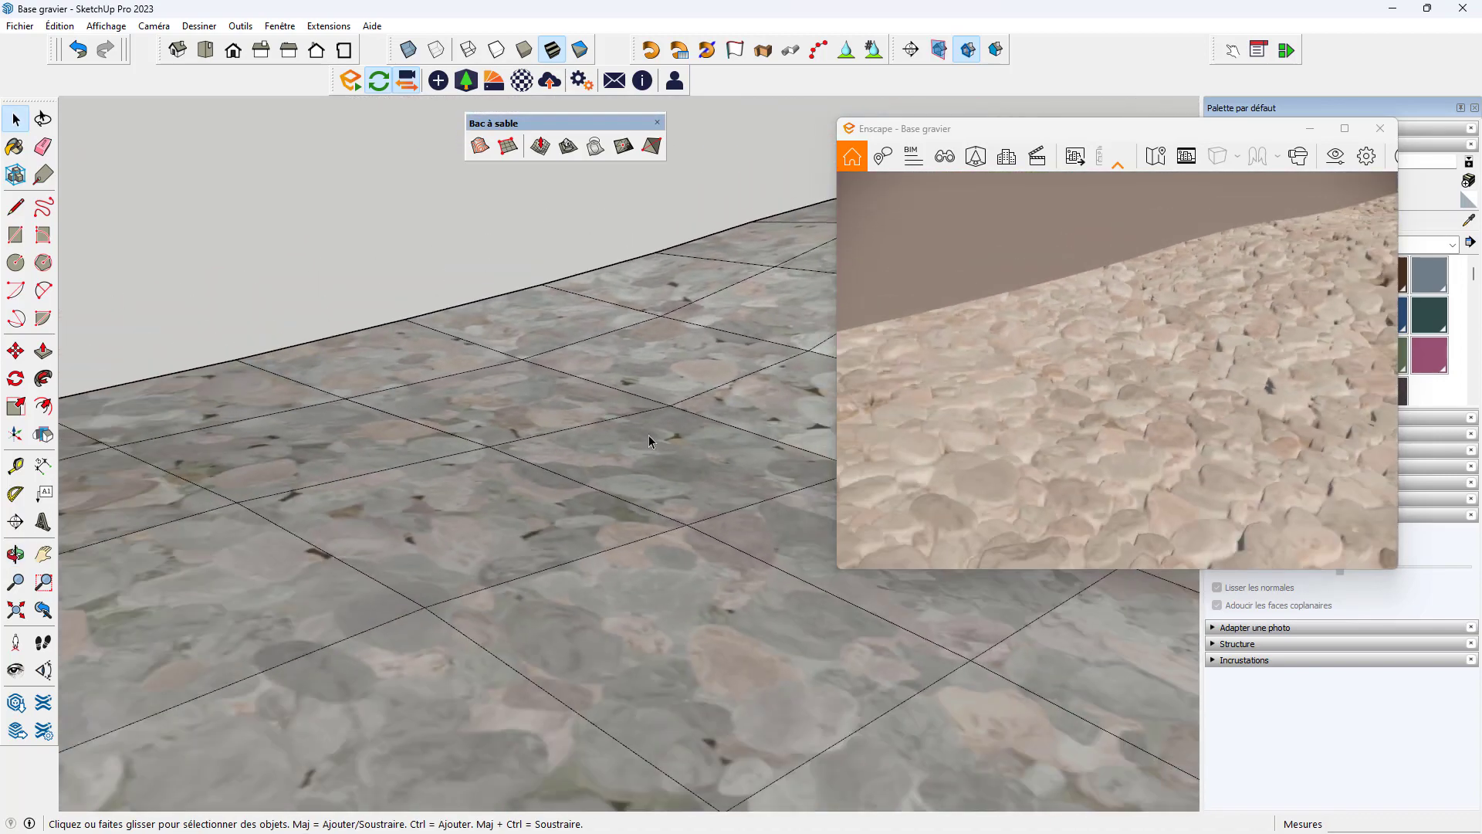
{"action": "scroll", "coordinate": [628, 418], "scroll_direction": "up", "scroll_amount": 10}
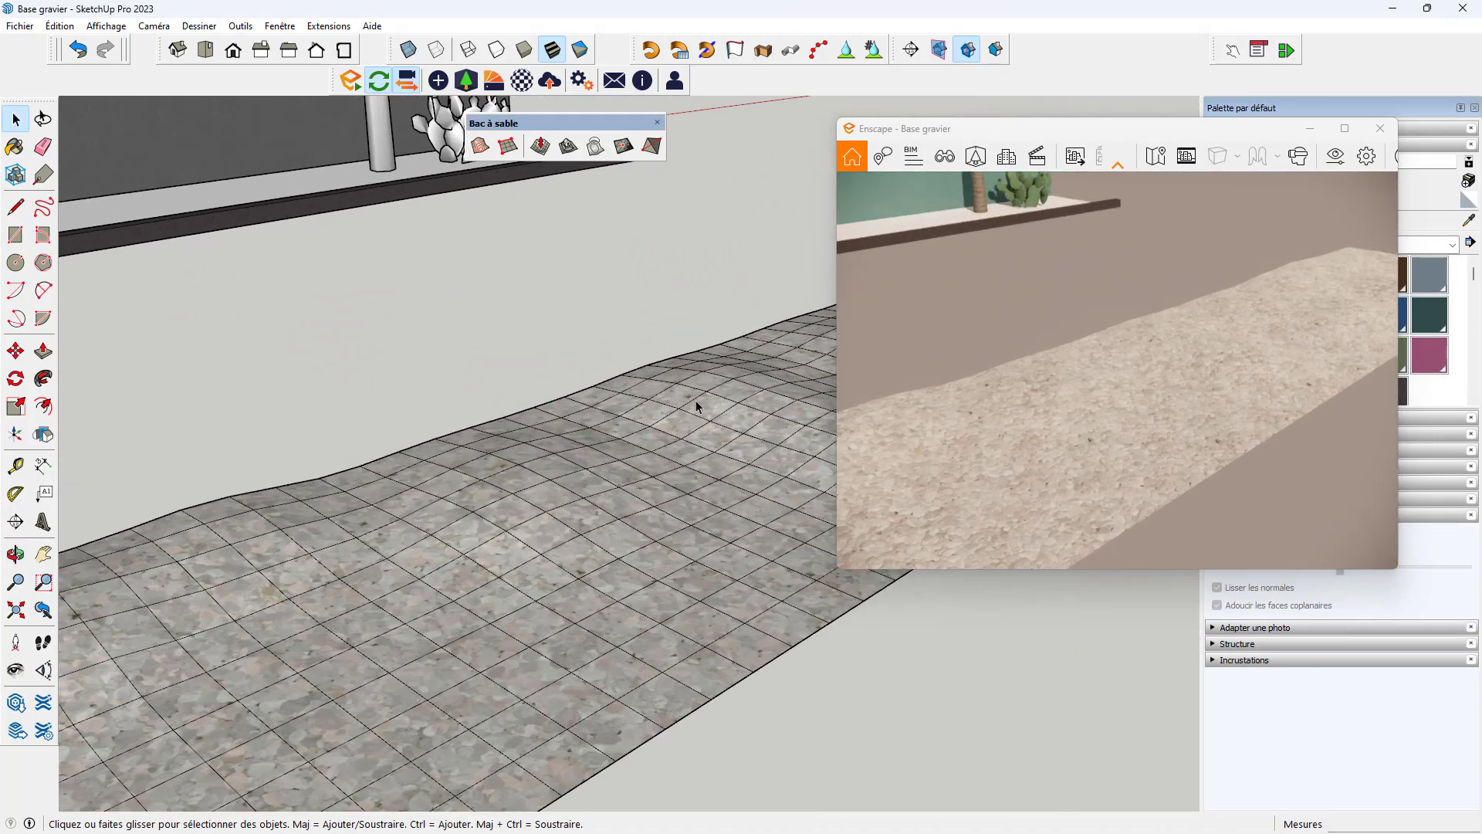
{"action": "scroll", "coordinate": [715, 383], "scroll_direction": "up", "scroll_amount": 2}
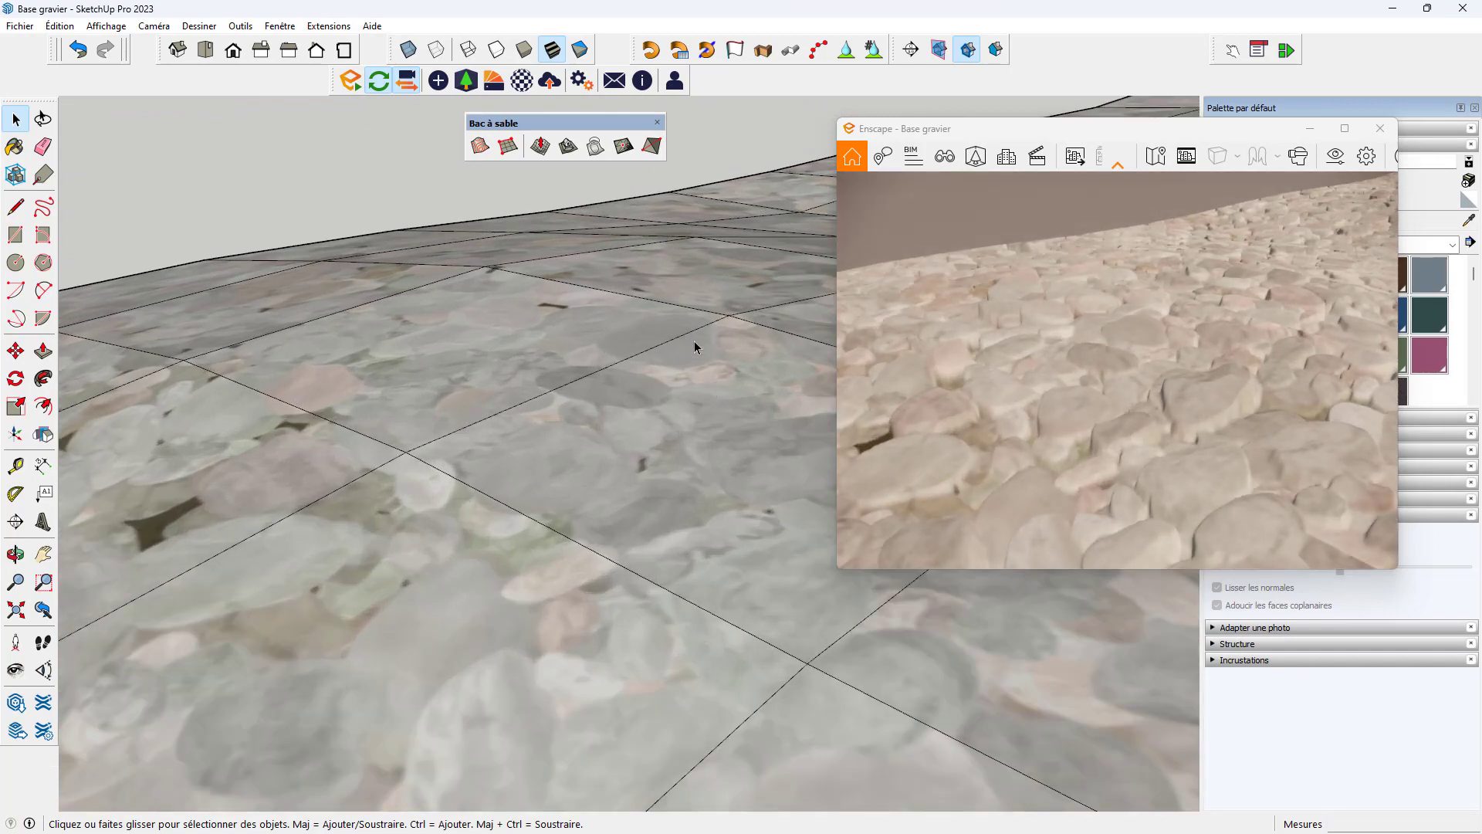
{"action": "scroll", "coordinate": [533, 421], "scroll_direction": "down", "scroll_amount": 3}
{"action": "mouse_move", "coordinate": [553, 426]}
{"action": "middle_mouse_down"}
{"action": "mouse_move", "coordinate": [613, 484]}
{"action": "mouse_move", "coordinate": [587, 447]}
{"action": "mouse_move", "coordinate": [429, 411]}
{"action": "mouse_move", "coordinate": [400, 384]}
{"action": "mouse_move", "coordinate": [415, 382]}
{"action": "middle_mouse_up"}
{"action": "scroll", "coordinate": [549, 485], "scroll_direction": "up", "scroll_amount": 5}
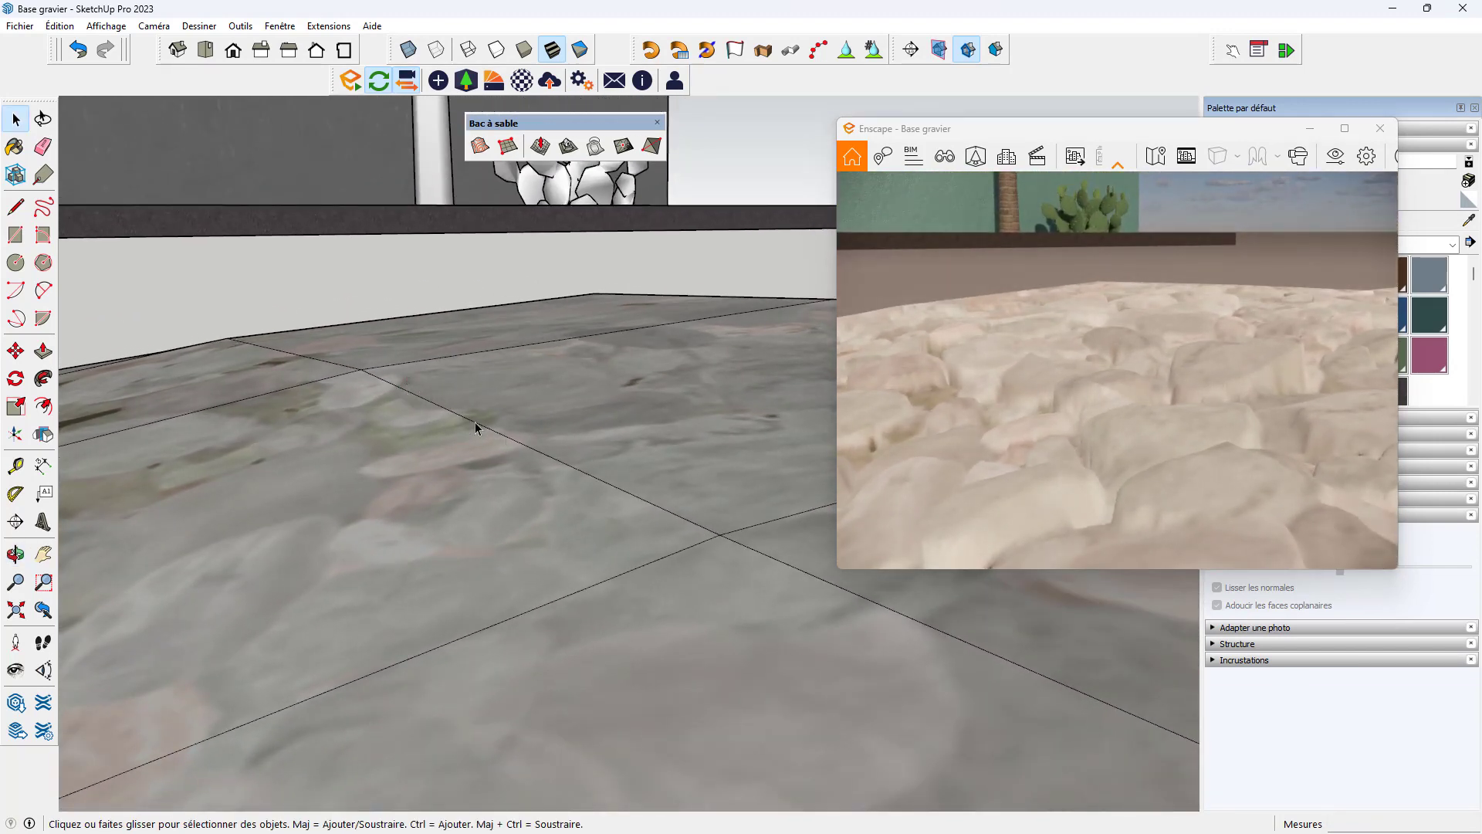
{"action": "scroll", "coordinate": [517, 472], "scroll_direction": "down", "scroll_amount": 5}
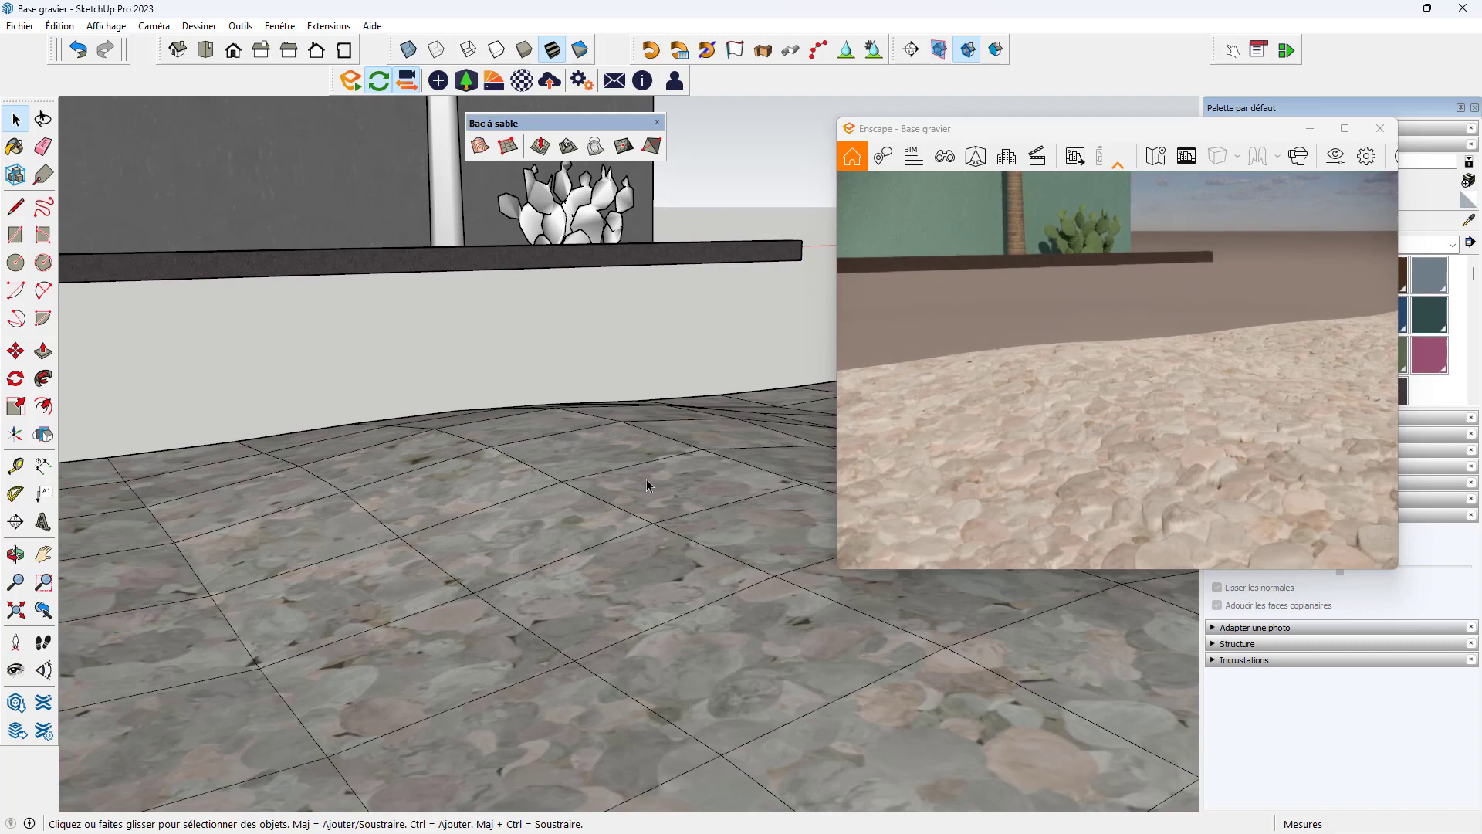
{"action": "mouse_move", "coordinate": [513, 485]}
{"action": "middle_mouse_down"}
{"action": "mouse_move", "coordinate": [638, 548]}
{"action": "mouse_move", "coordinate": [615, 498]}
{"action": "middle_mouse_up"}
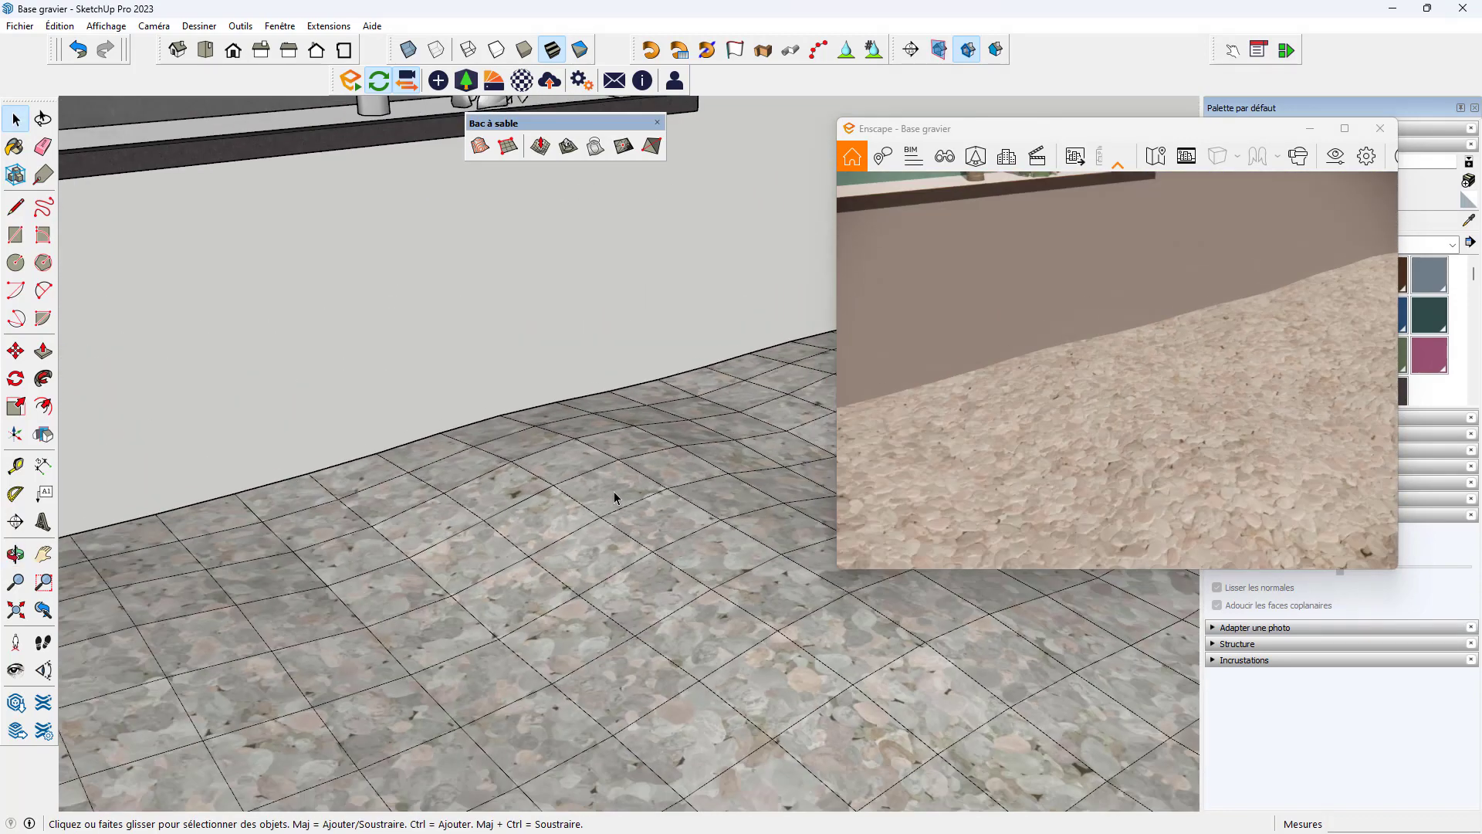
{"action": "scroll", "coordinate": [616, 491], "scroll_direction": "down", "scroll_amount": 6}
Step: Select the whole sculpted mesh and move the Enscape window off the edge-softening settings
{"action": "left_click", "coordinate": [623, 489]}
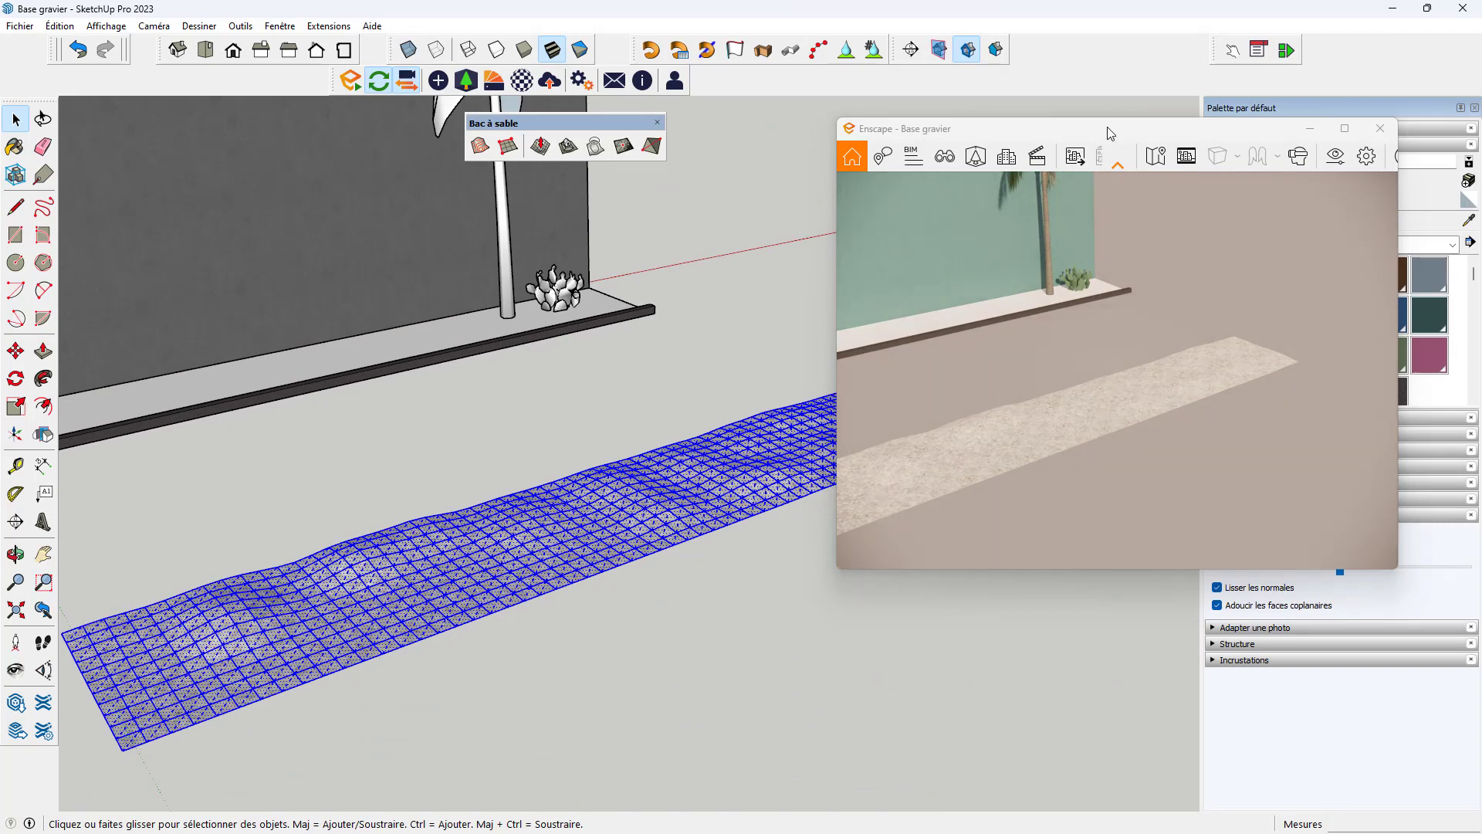
{"action": "left_click_drag", "start_coordinate": [1109, 132], "coordinate": [343, 157]}
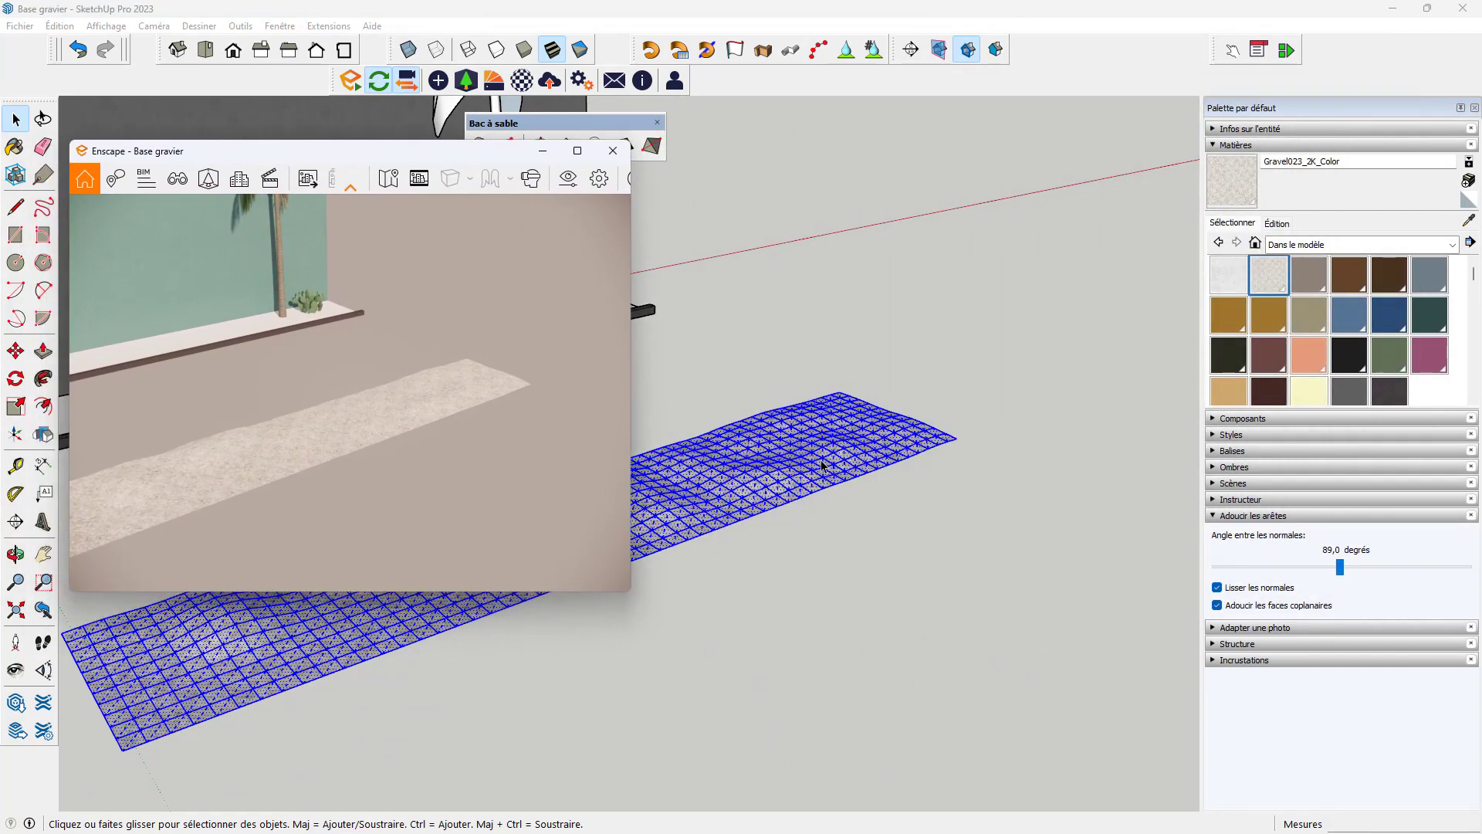
Step: Examine the rendered stones up close for how the displacement follows the unsmoothed mesh
{"action": "scroll", "coordinate": [823, 465], "scroll_direction": "up", "scroll_amount": 10}
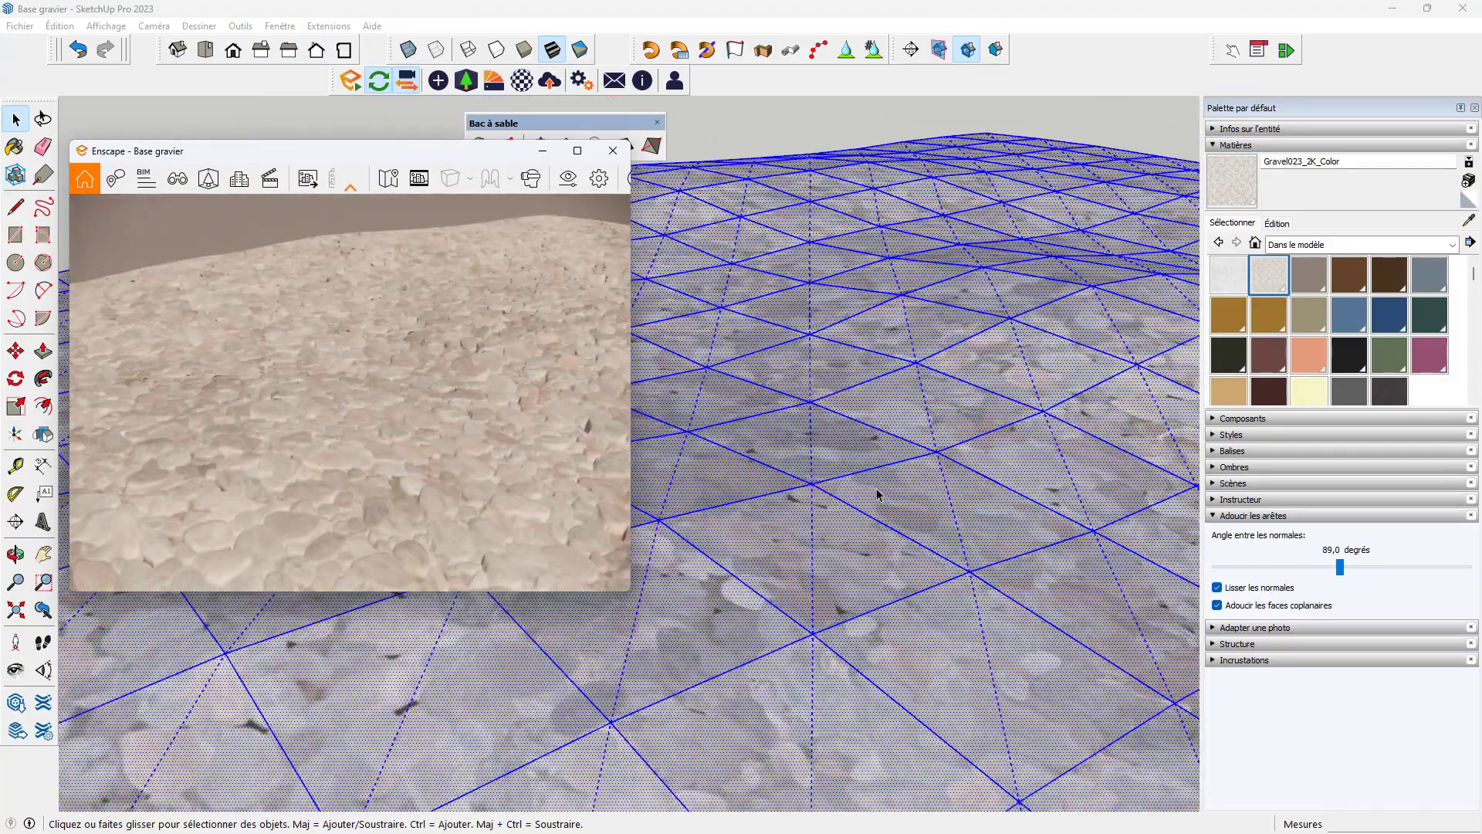
{"action": "scroll", "coordinate": [877, 494], "scroll_direction": "up", "scroll_amount": 2}
{"action": "middle_click_drag", "start_coordinate": [878, 498], "coordinate": [909, 581]}
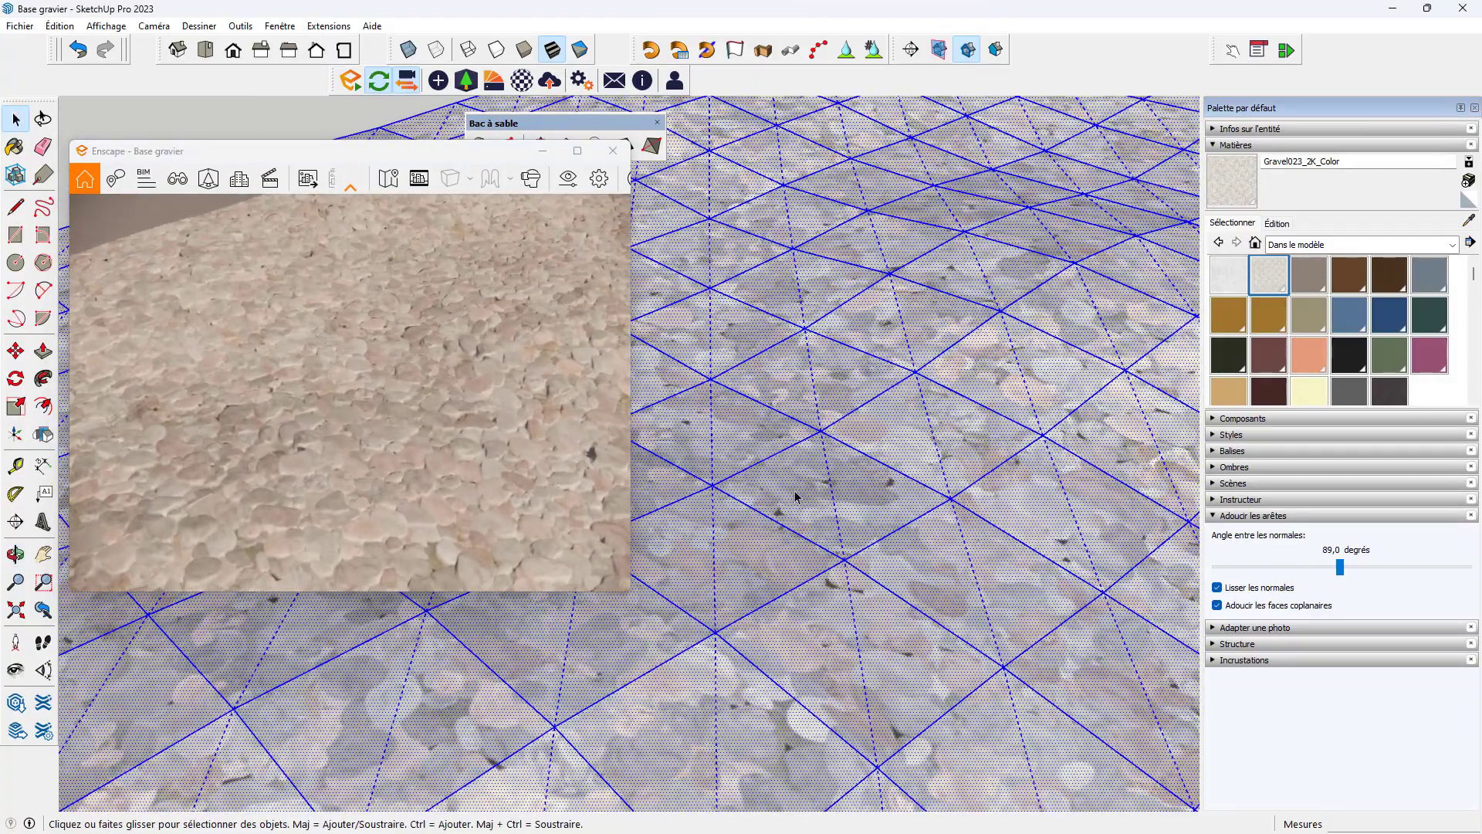
{"action": "scroll", "coordinate": [791, 494], "scroll_direction": "up", "scroll_amount": 4}
{"action": "middle_click_drag", "start_coordinate": [790, 493], "coordinate": [689, 439]}
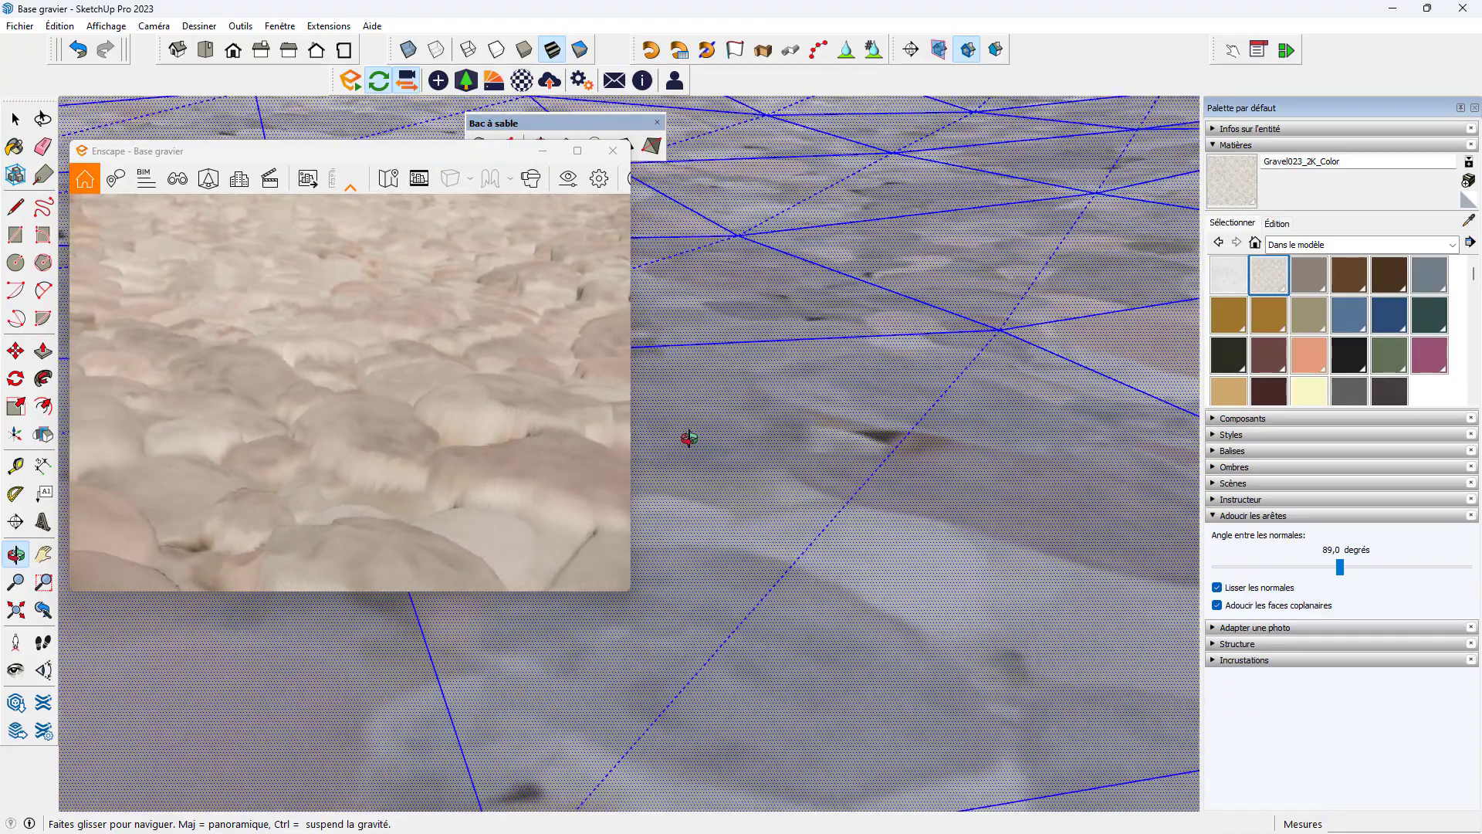
{"action": "scroll", "coordinate": [842, 499], "scroll_direction": "down", "scroll_amount": 10}
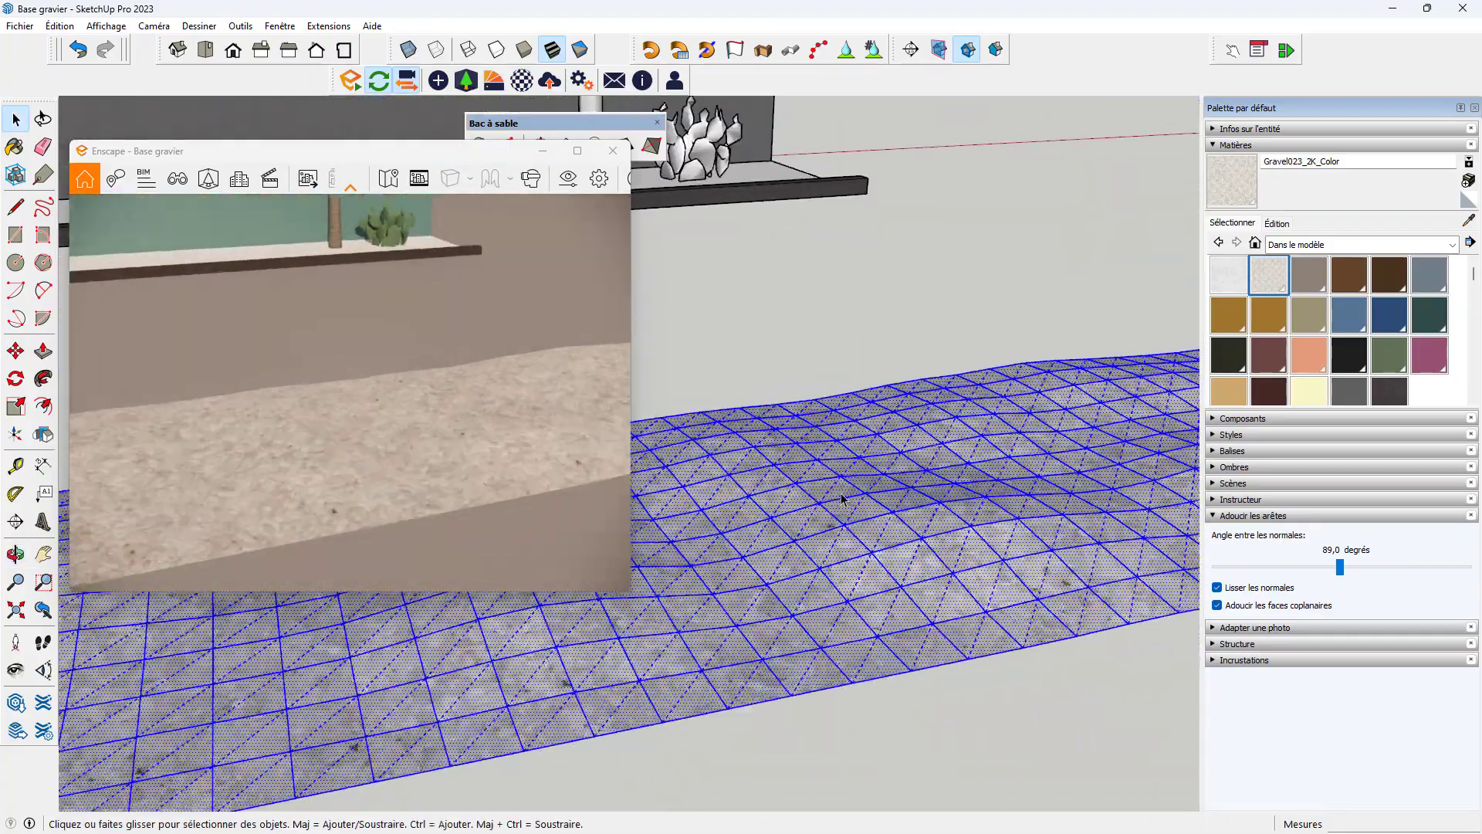
{"action": "scroll", "coordinate": [838, 487], "scroll_direction": "up", "scroll_amount": 8}
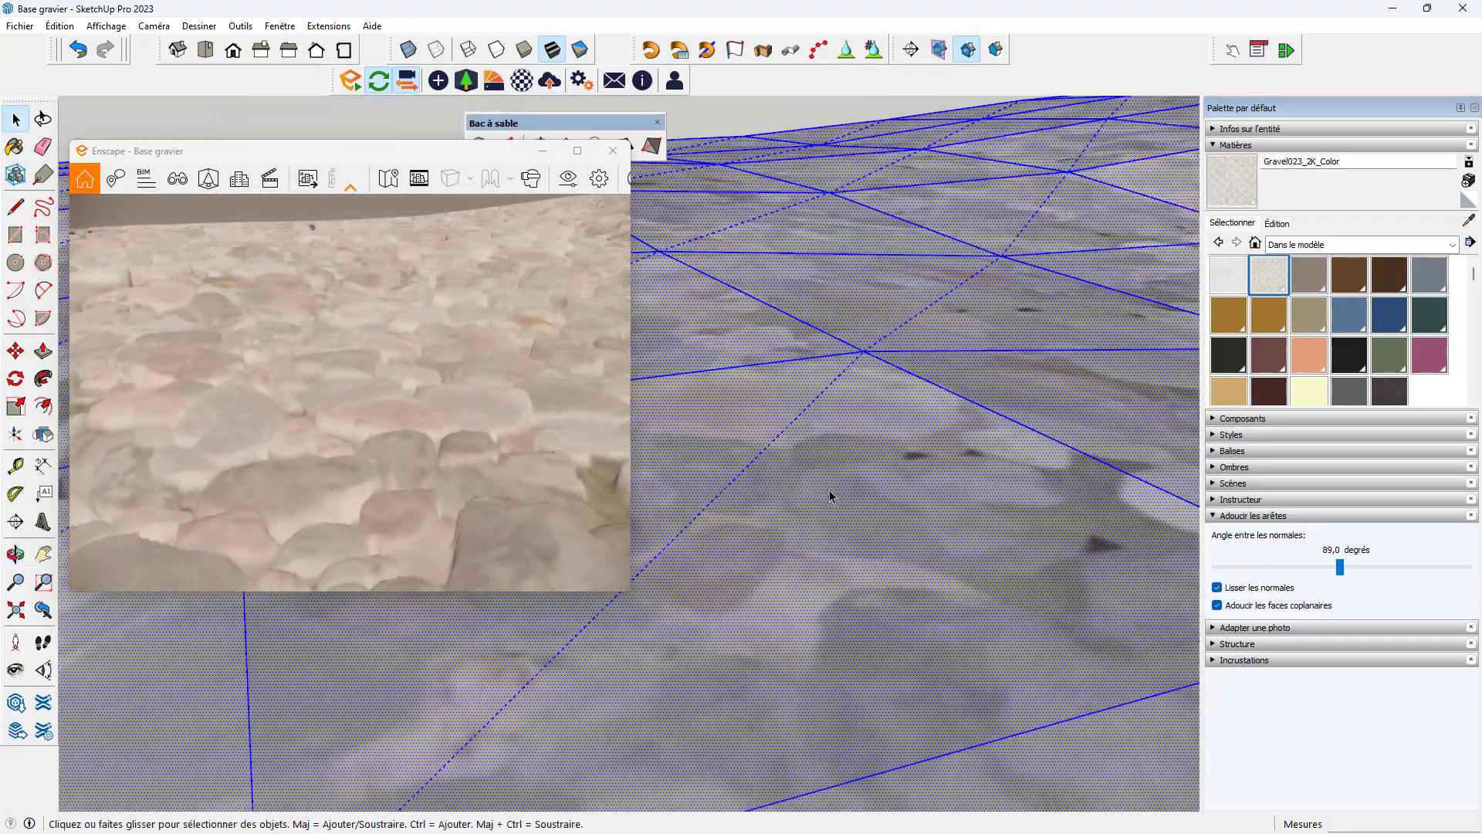
{"action": "mouse_move", "coordinate": [829, 490]}
{"action": "middle_mouse_down"}
{"action": "mouse_move", "coordinate": [898, 513]}
{"action": "mouse_move", "coordinate": [966, 440]}
{"action": "mouse_move", "coordinate": [953, 430]}
{"action": "middle_mouse_up"}
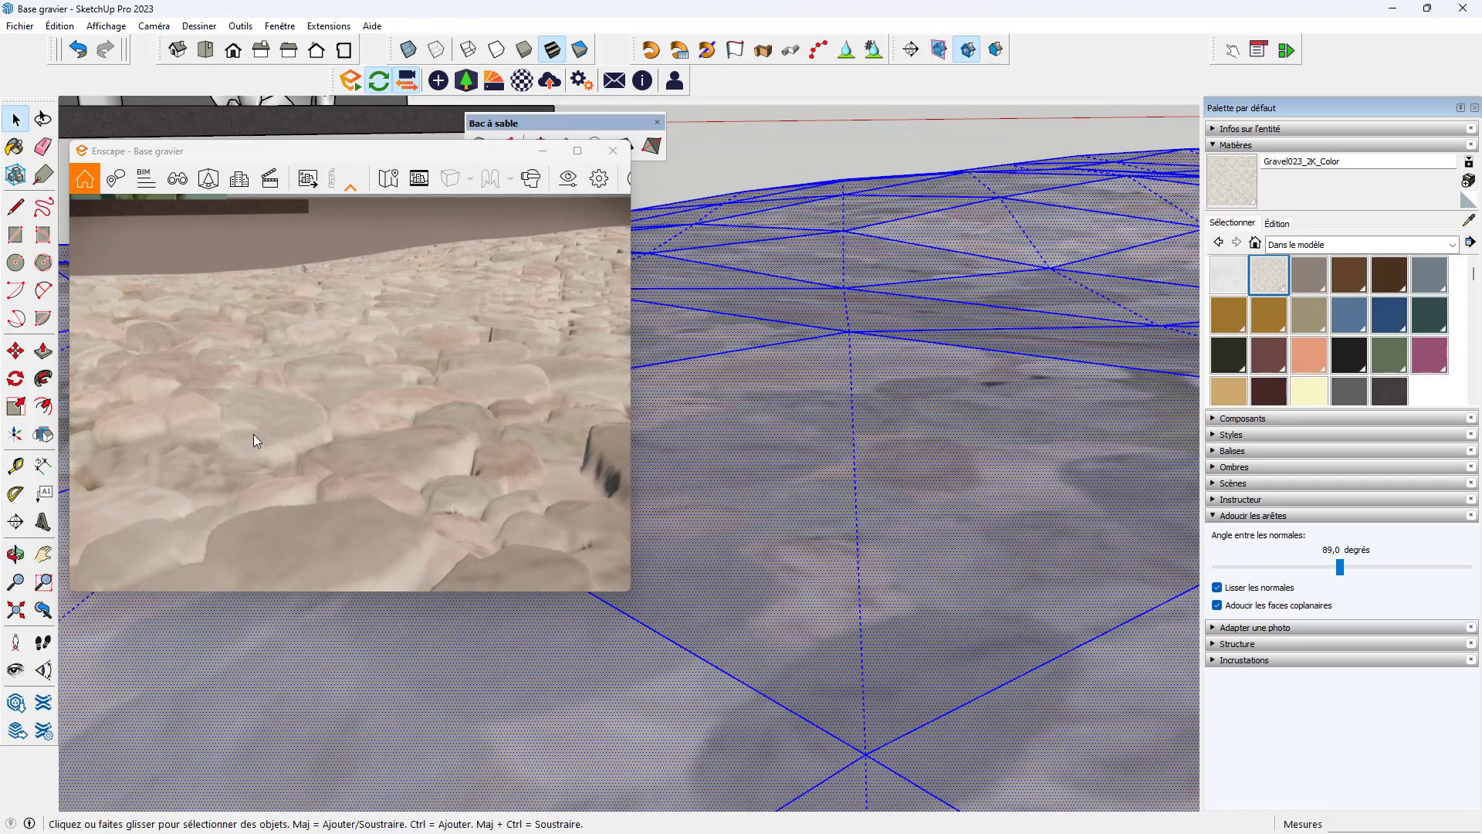
Step: Soften the mesh's edges with an angle between normals of 97.2 degrees, keeping smooth normals and coplanar softening enabled, and clear the selection
{"action": "left_click_drag", "start_coordinate": [1342, 568], "coordinate": [1341, 569]}
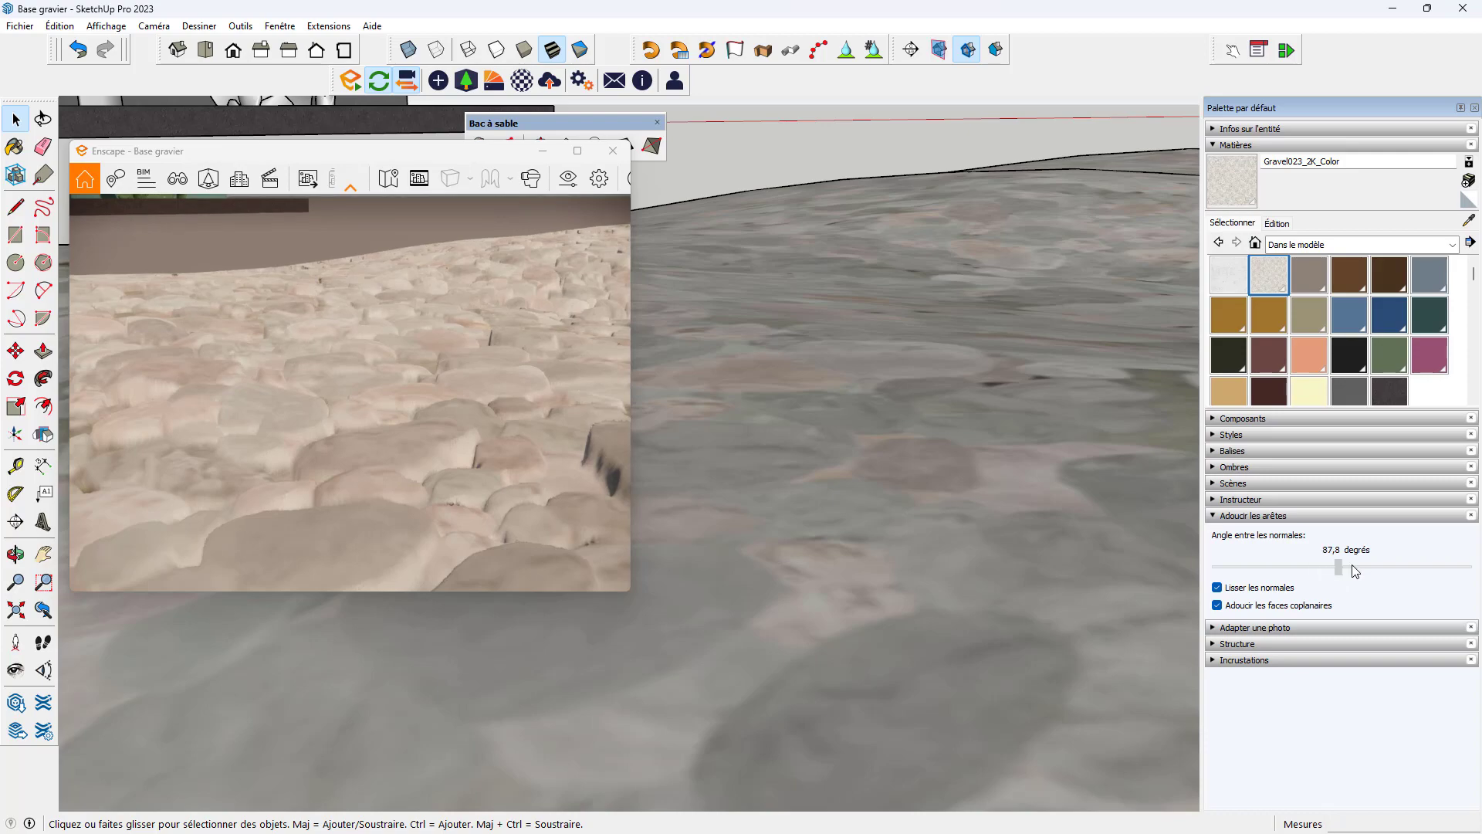
{"action": "left_click", "coordinate": [918, 545]}
{"action": "scroll", "coordinate": [838, 511], "scroll_direction": "down", "scroll_amount": 10}
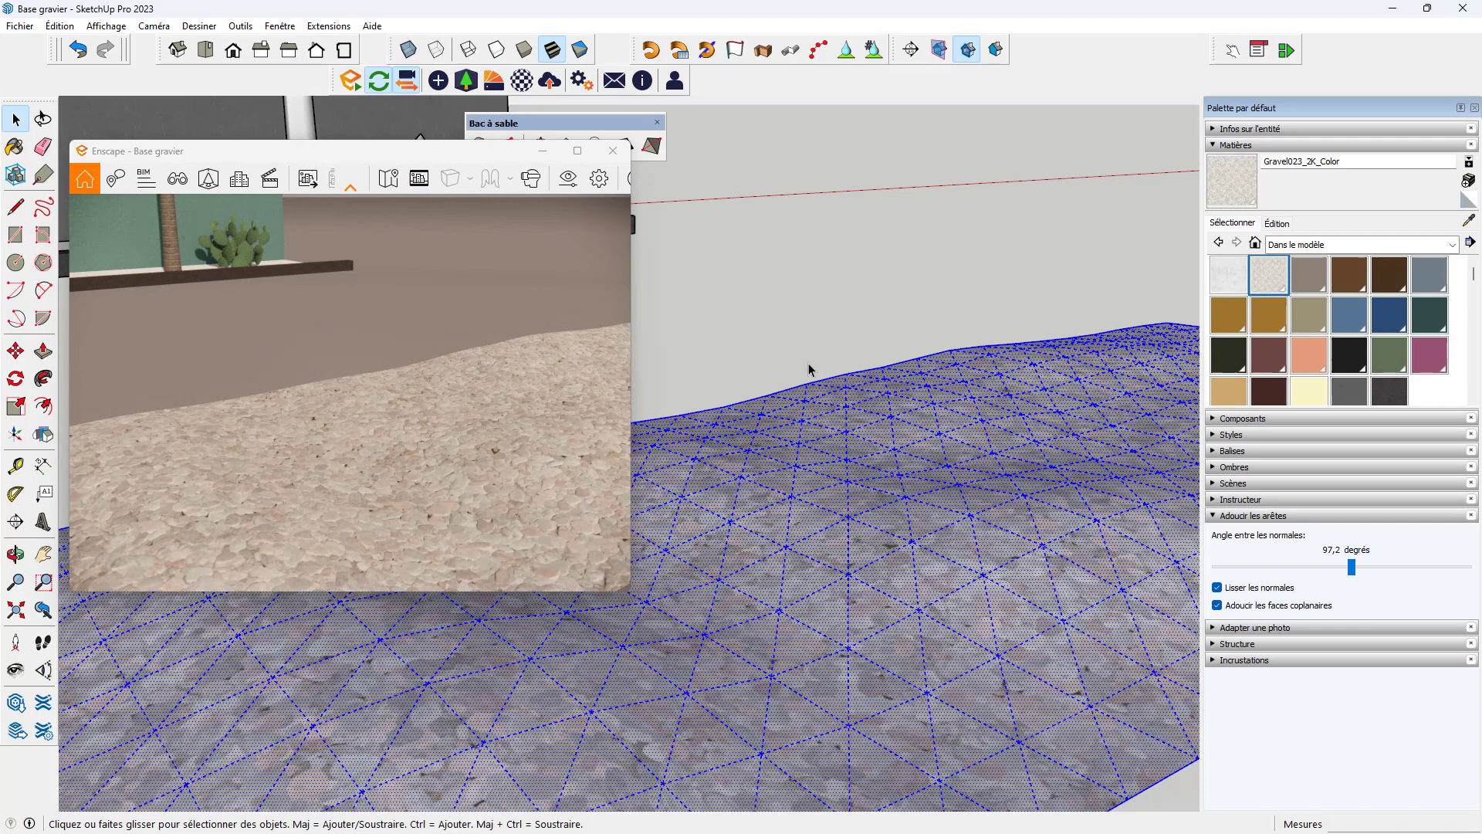
{"action": "left_click", "coordinate": [809, 369]}
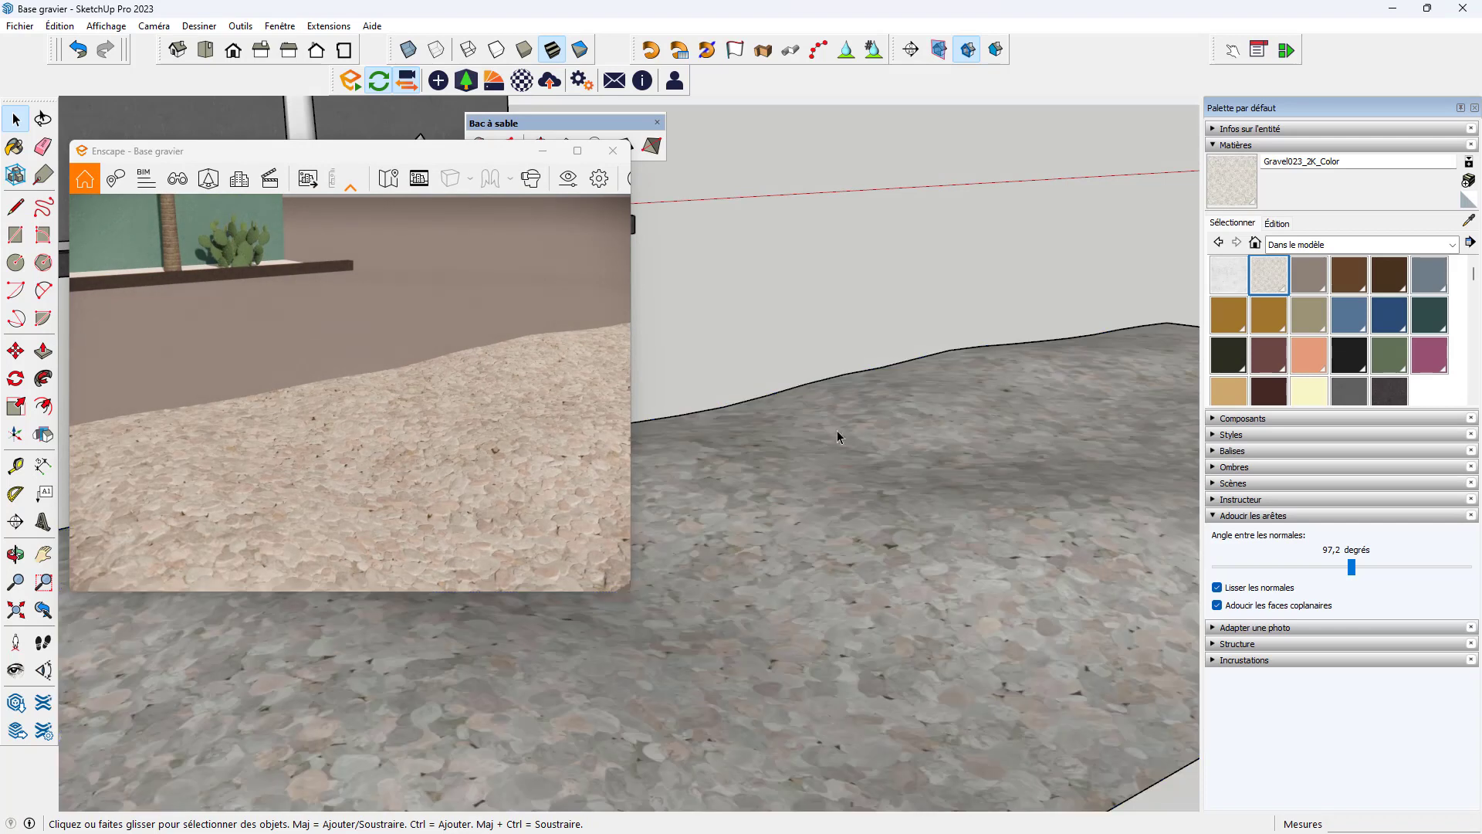
Step: Select the whole smoothed gravel mesh and make it a component
{"action": "scroll", "coordinate": [837, 432], "scroll_direction": "down", "scroll_amount": 5}
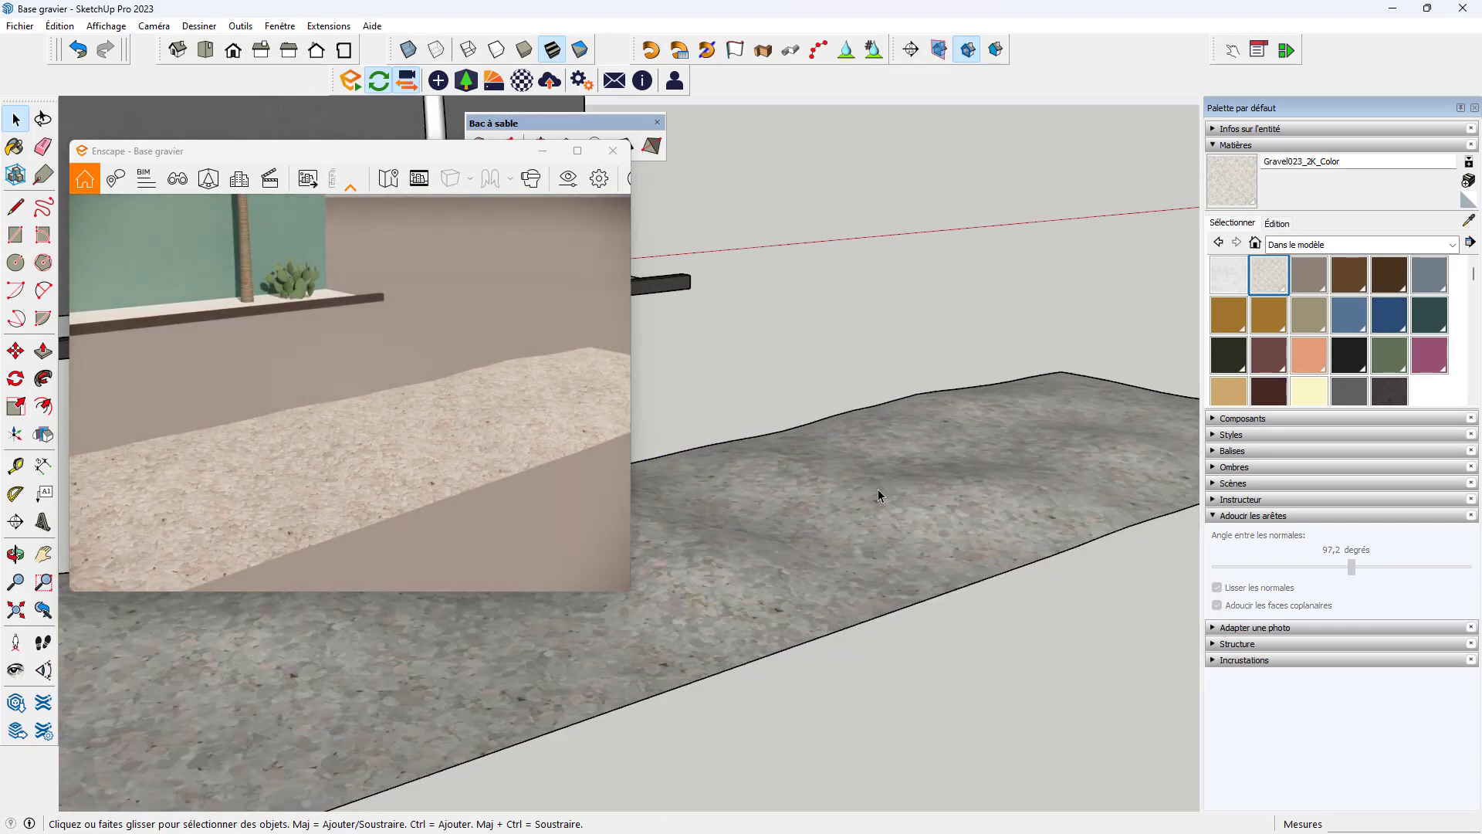
{"action": "scroll", "coordinate": [800, 494], "scroll_direction": "up", "scroll_amount": 4}
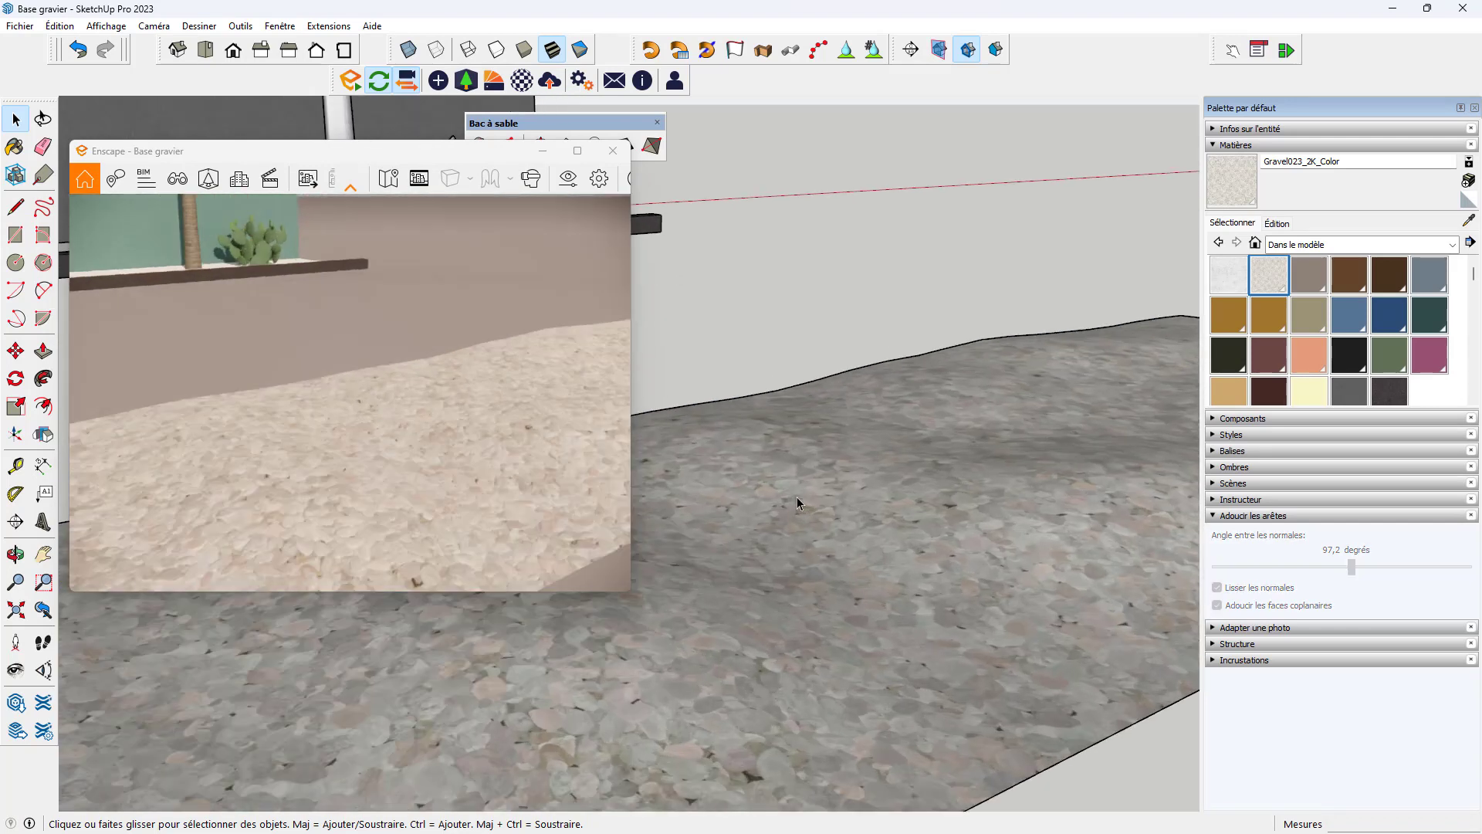
{"action": "scroll", "coordinate": [800, 494], "scroll_direction": "down", "scroll_amount": 3}
{"action": "scroll", "coordinate": [988, 500], "scroll_direction": "down", "scroll_amount": 8}
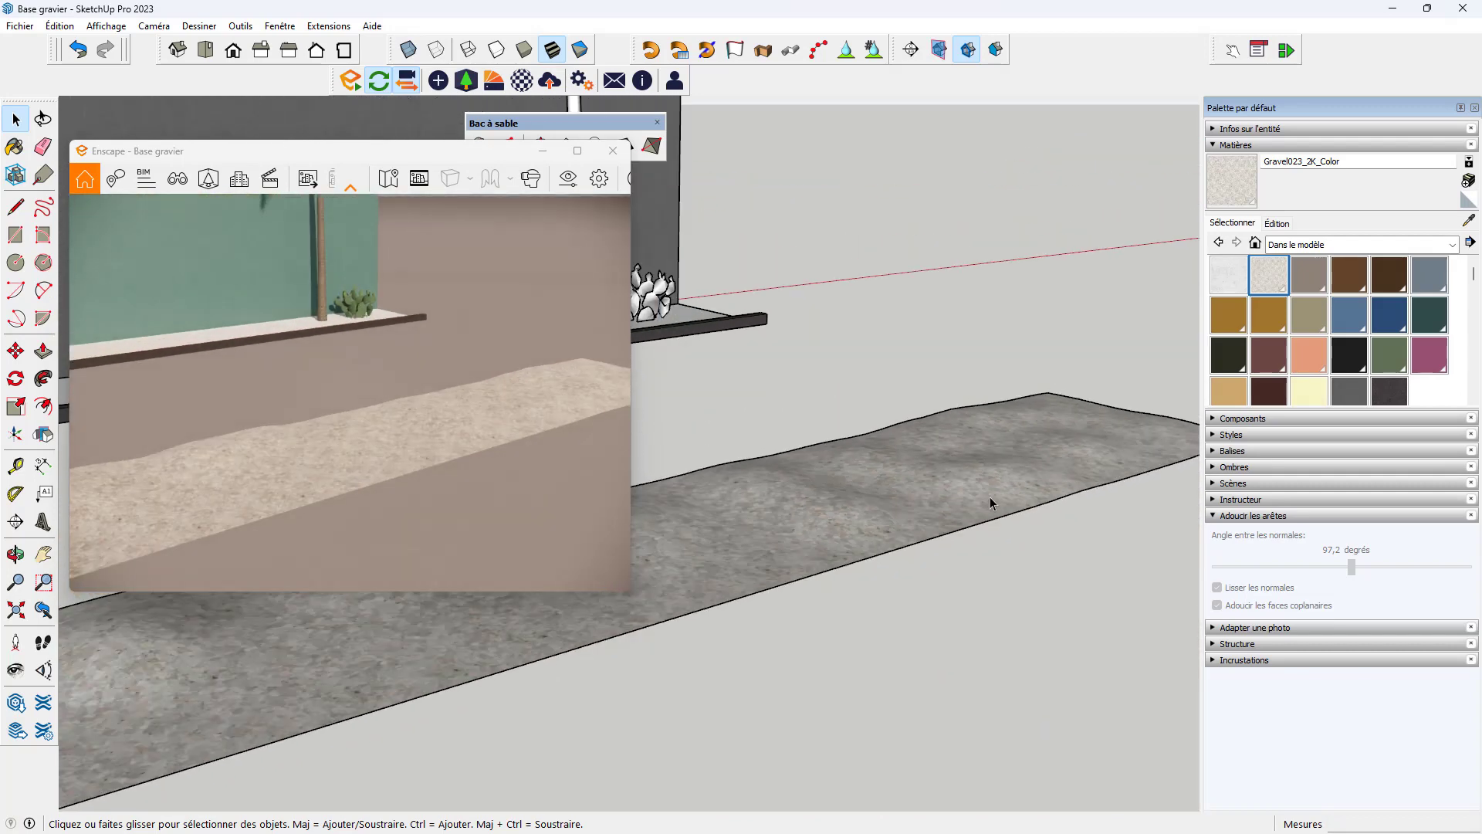
{"action": "left_click", "coordinate": [939, 509]}
{"action": "right_click", "coordinate": [938, 510]}
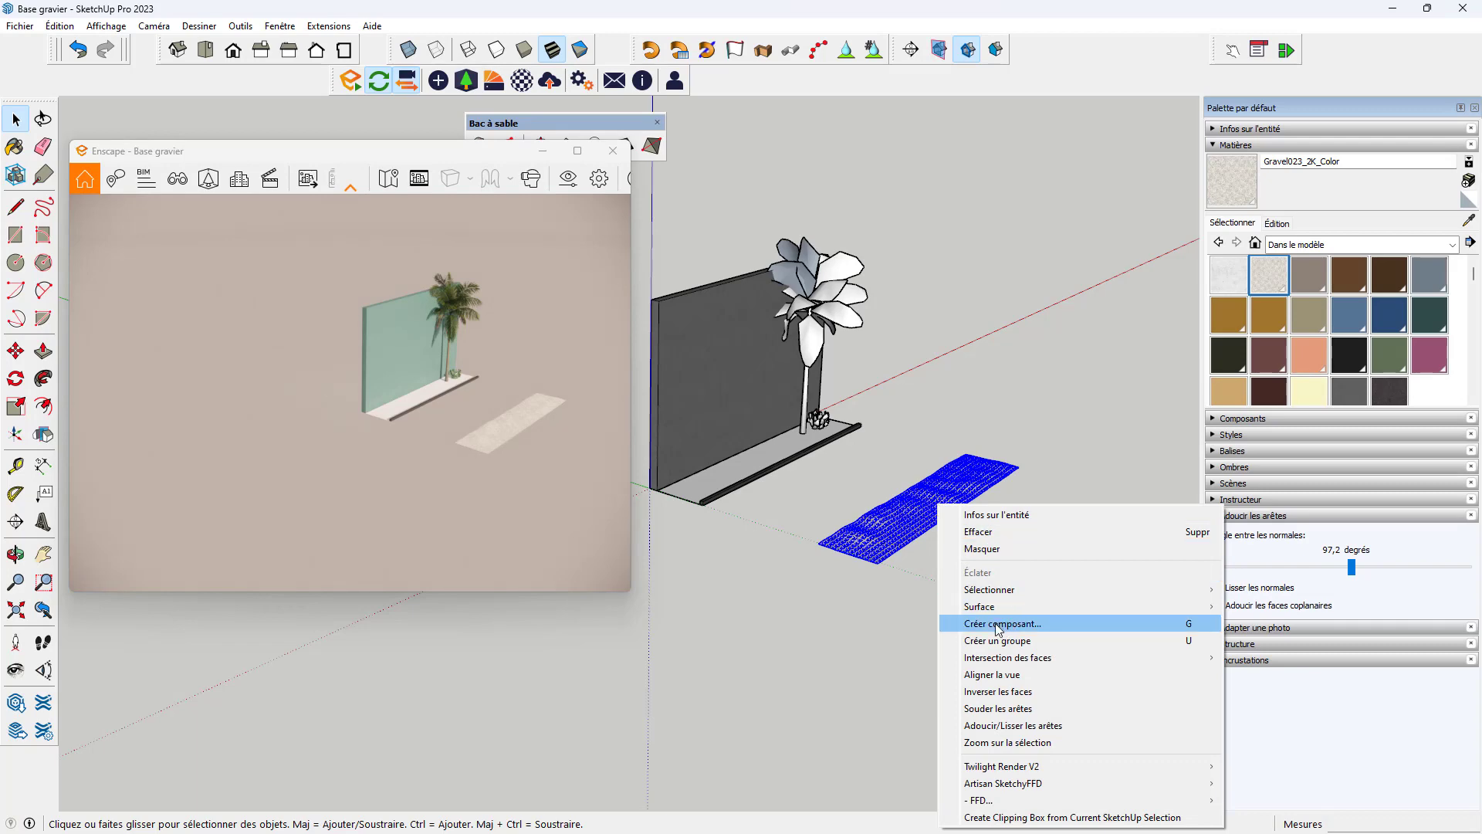
{"action": "left_click", "coordinate": [998, 624]}
{"action": "left_click", "coordinate": [934, 509]}
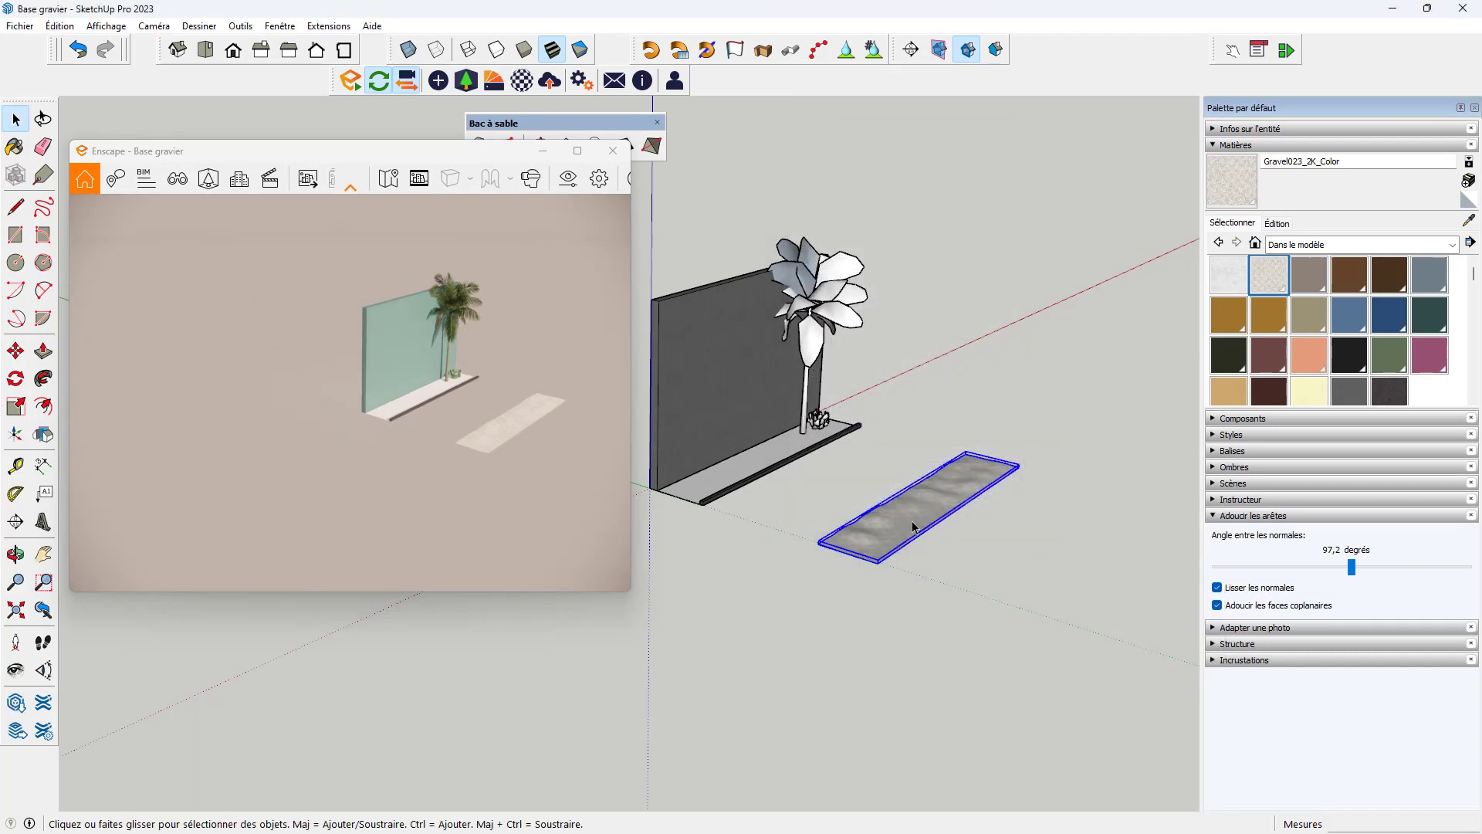
Step: Delete the flat ground face between the wall and the low border
{"action": "scroll", "coordinate": [911, 533], "scroll_direction": "up", "scroll_amount": 5}
{"action": "middle_click_drag", "start_coordinate": [911, 540], "coordinate": [1035, 536]}
{"action": "scroll", "coordinate": [1035, 536], "scroll_direction": "down", "scroll_amount": 5}
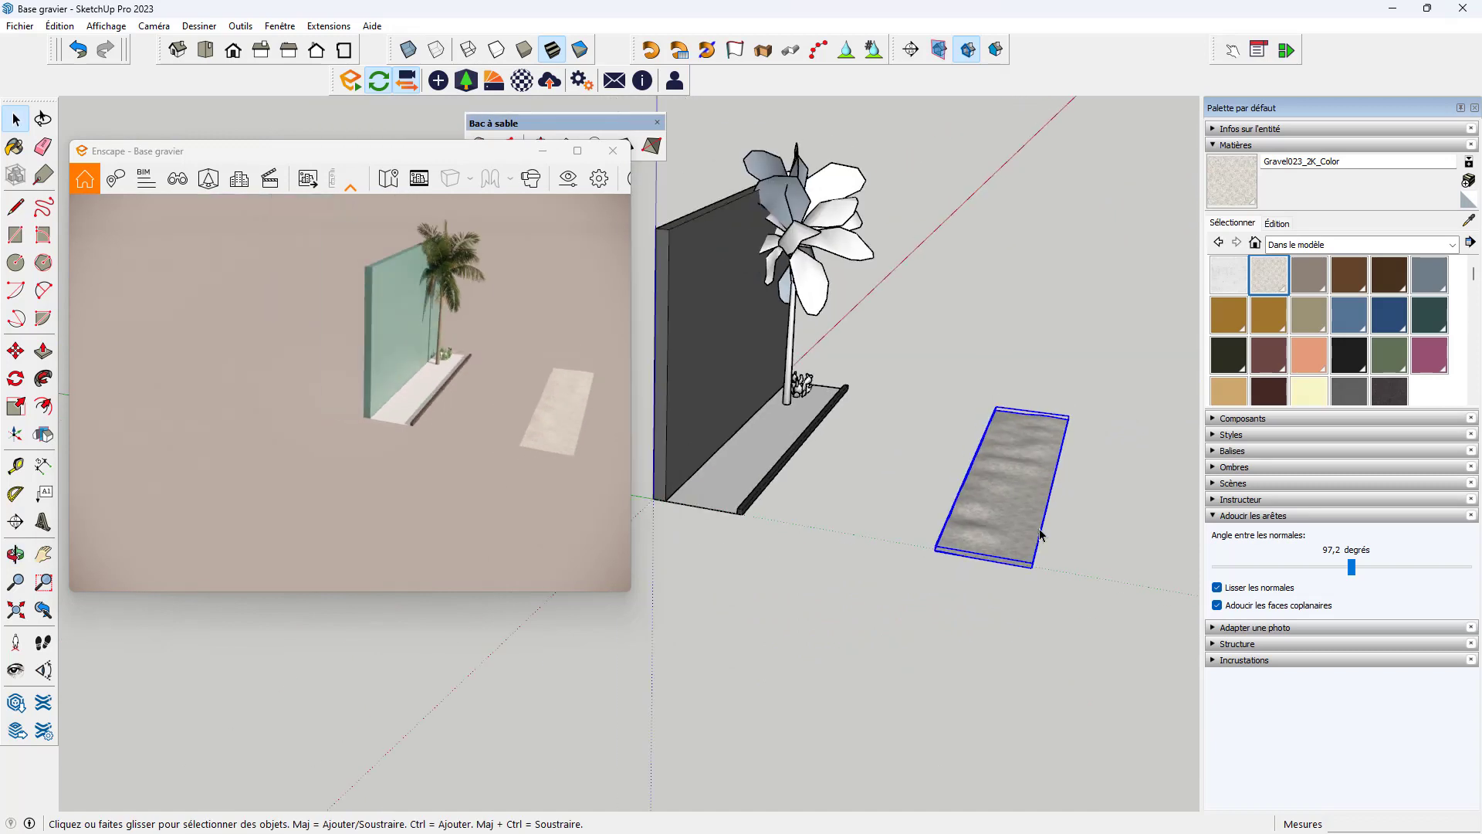
{"action": "left_click", "coordinate": [759, 451]}
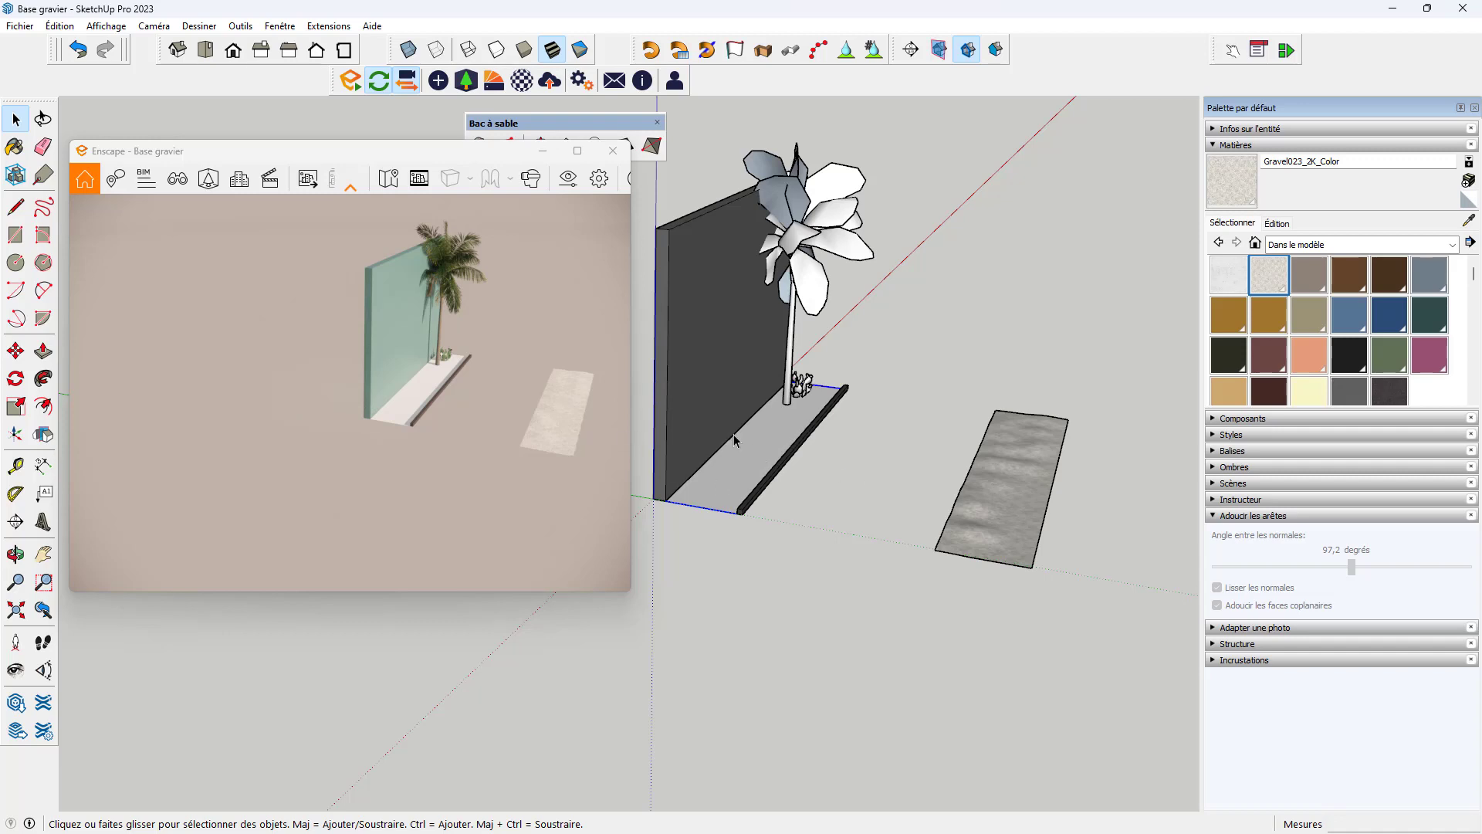
{"action": "key", "text": "Delete"}
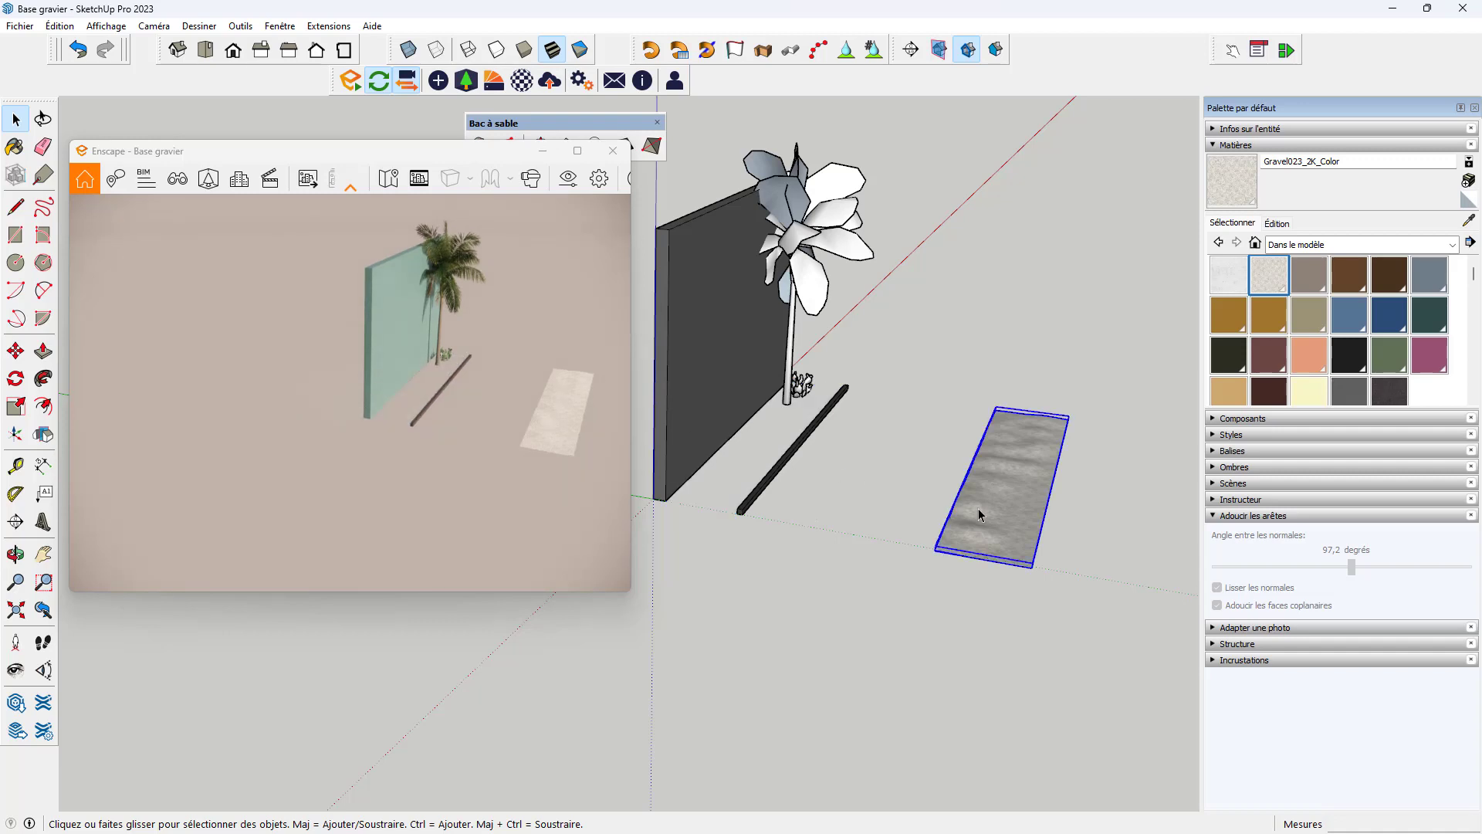
Step: Move the gravel component about 670 cm into the bed between the wall and the border, seating it around the plants
{"action": "key", "text": "m"}
{"action": "left_click", "coordinate": [1095, 546]}
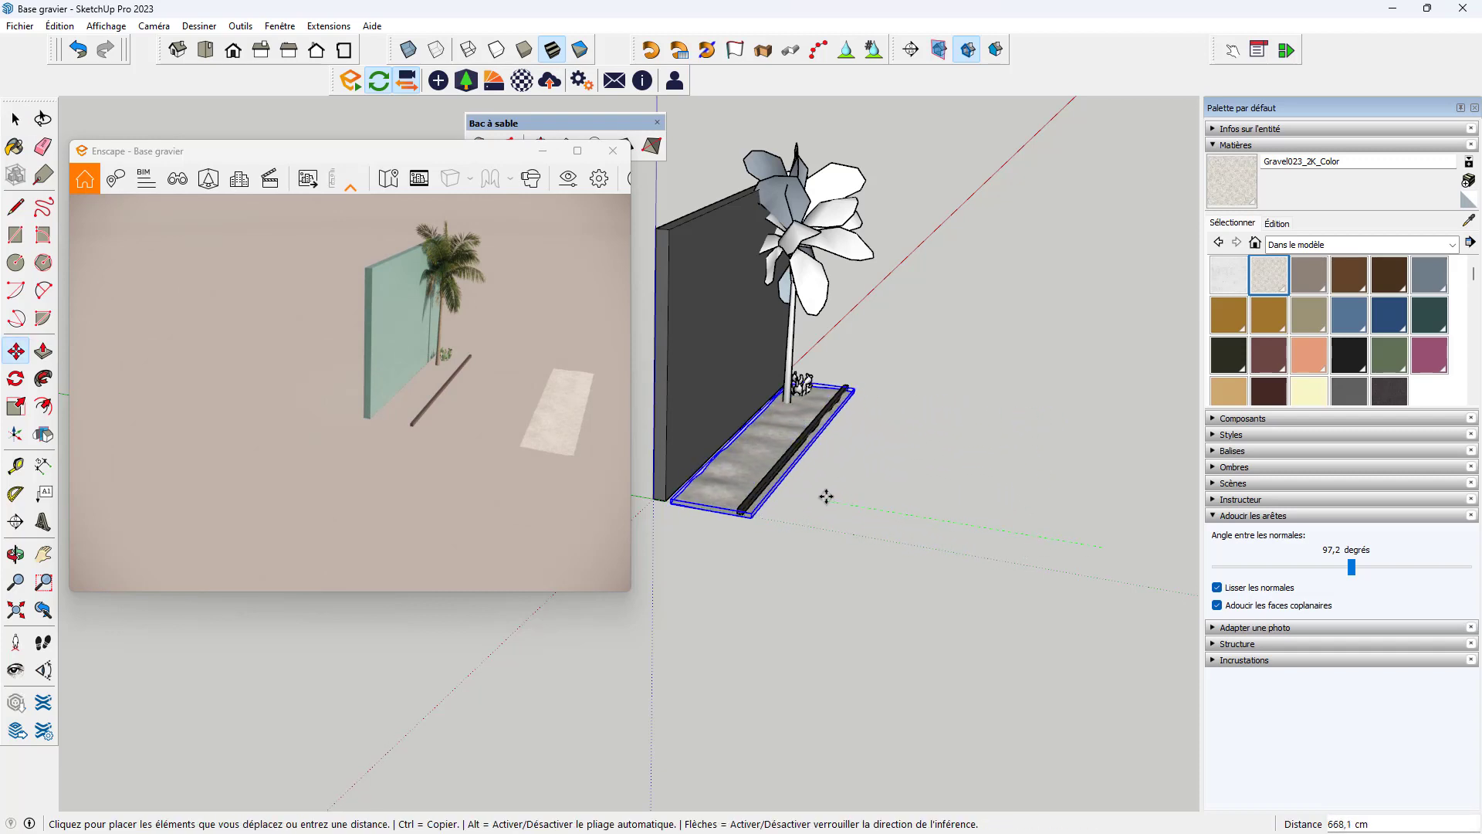
{"action": "scroll", "coordinate": [817, 495], "scroll_direction": "up", "scroll_amount": 10}
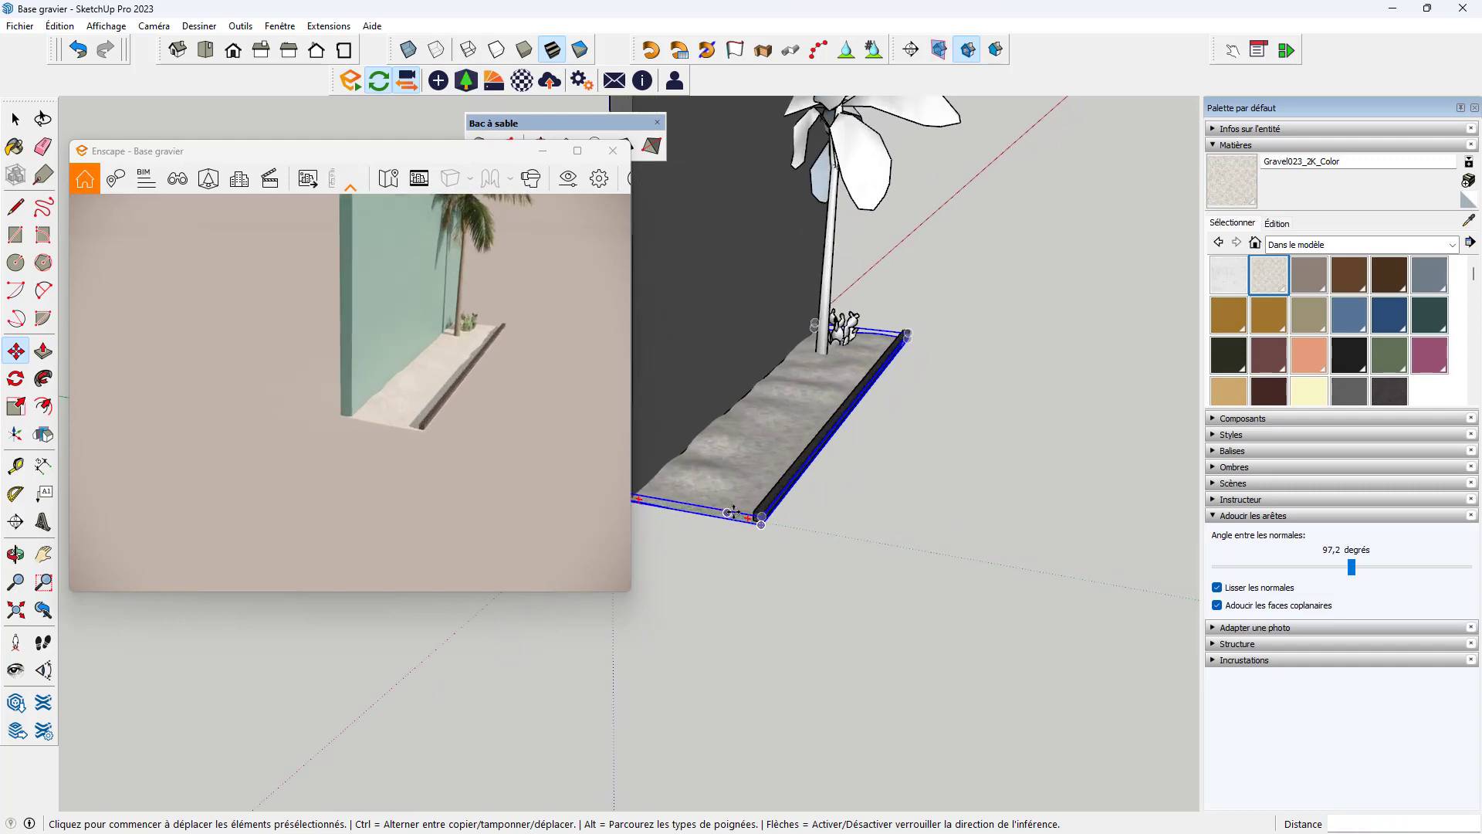
{"action": "middle_click_drag", "start_coordinate": [817, 495], "coordinate": [1029, 522]}
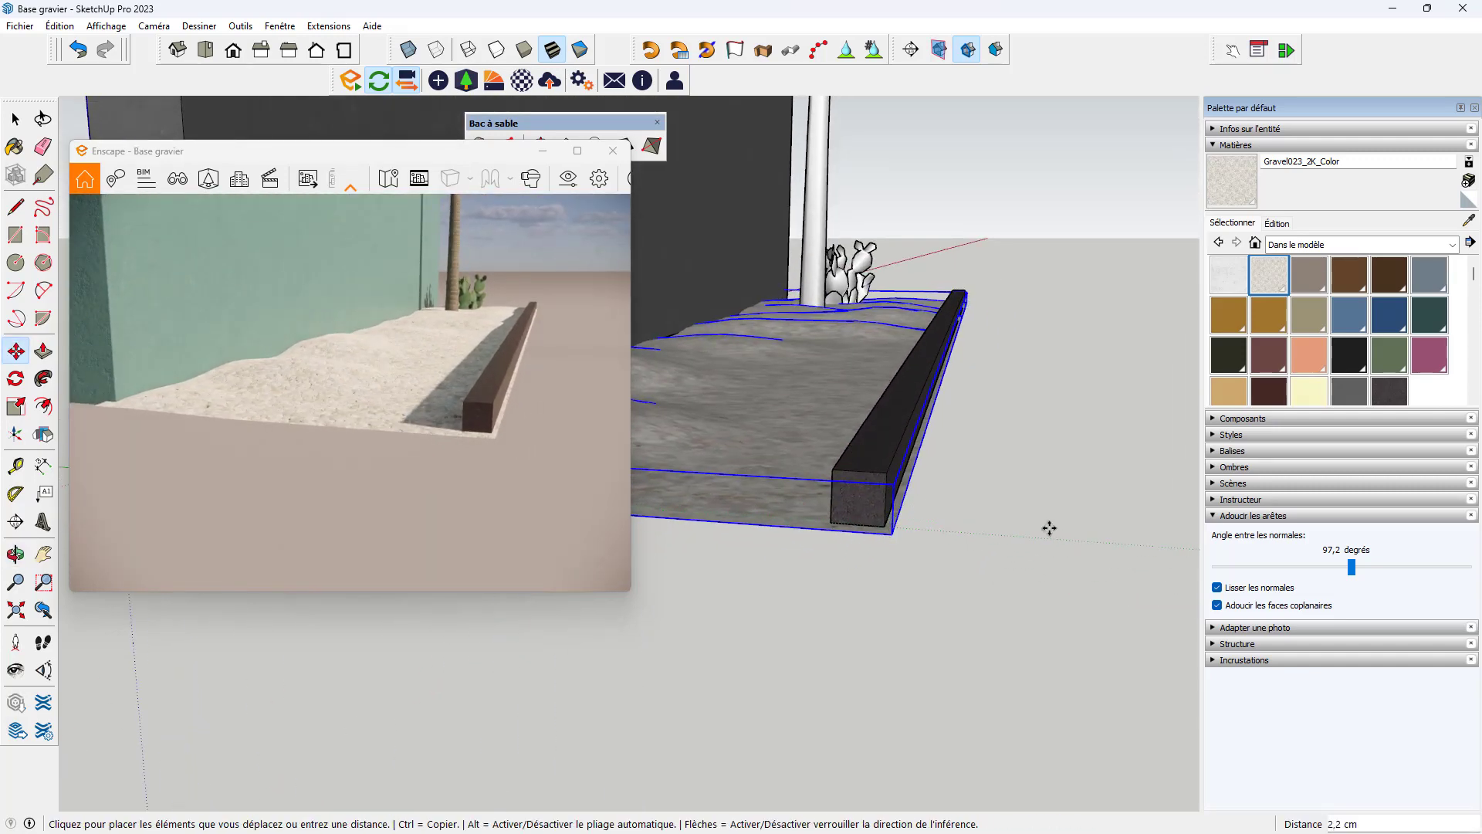
{"action": "scroll", "coordinate": [1034, 528], "scroll_direction": "down", "scroll_amount": 5}
{"action": "mouse_move", "coordinate": [844, 585]}
{"action": "middle_mouse_down"}
{"action": "mouse_move", "coordinate": [950, 599]}
{"action": "mouse_move", "coordinate": [1020, 531]}
{"action": "mouse_move", "coordinate": [687, 556]}
{"action": "mouse_move", "coordinate": [648, 575]}
{"action": "middle_mouse_up"}
{"action": "scroll", "coordinate": [1022, 532], "scroll_direction": "up", "scroll_amount": 5}
{"action": "scroll", "coordinate": [1072, 519], "scroll_direction": "down", "scroll_amount": 5}
{"action": "mouse_move", "coordinate": [1073, 519]}
{"action": "middle_mouse_down"}
{"action": "mouse_move", "coordinate": [842, 562]}
{"action": "mouse_move", "coordinate": [872, 618]}
{"action": "middle_mouse_up"}
{"action": "scroll", "coordinate": [872, 618], "scroll_direction": "up", "scroll_amount": 3}
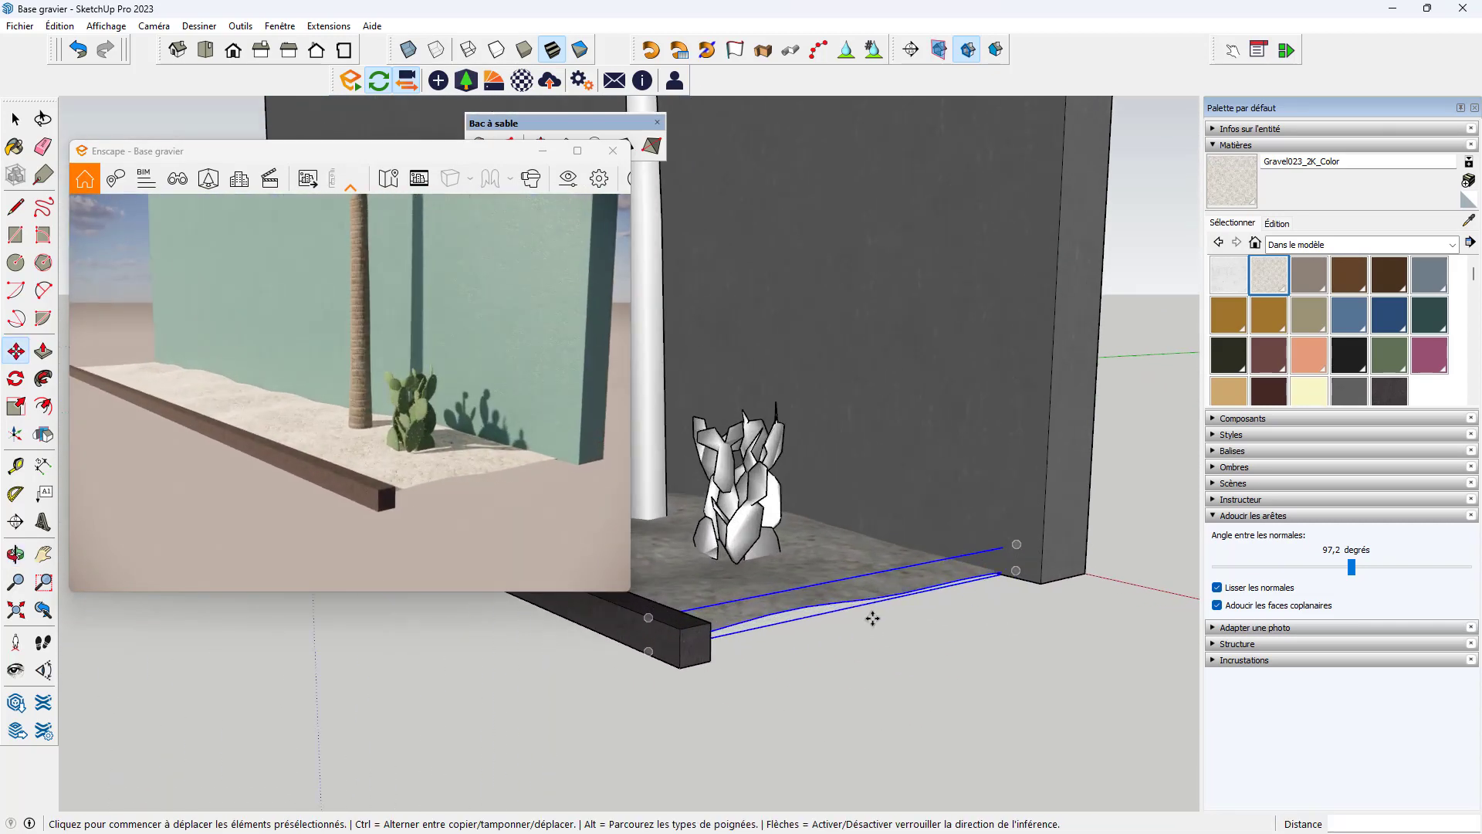
Step: Scale the gravel component lengthwise so it meets the far end of the wall and border, and clear the selection
{"action": "key", "text": "s"}
{"action": "left_click_drag", "start_coordinate": [856, 591], "coordinate": [895, 604]}
{"action": "key", "text": "space"}
{"action": "left_click", "coordinate": [988, 639]}
Step: Examine the placed gravel around the cactus, the palm trunk and the wall, checking its relief in the Enscape render
{"action": "middle_click_drag", "start_coordinate": [989, 639], "coordinate": [1201, 705]}
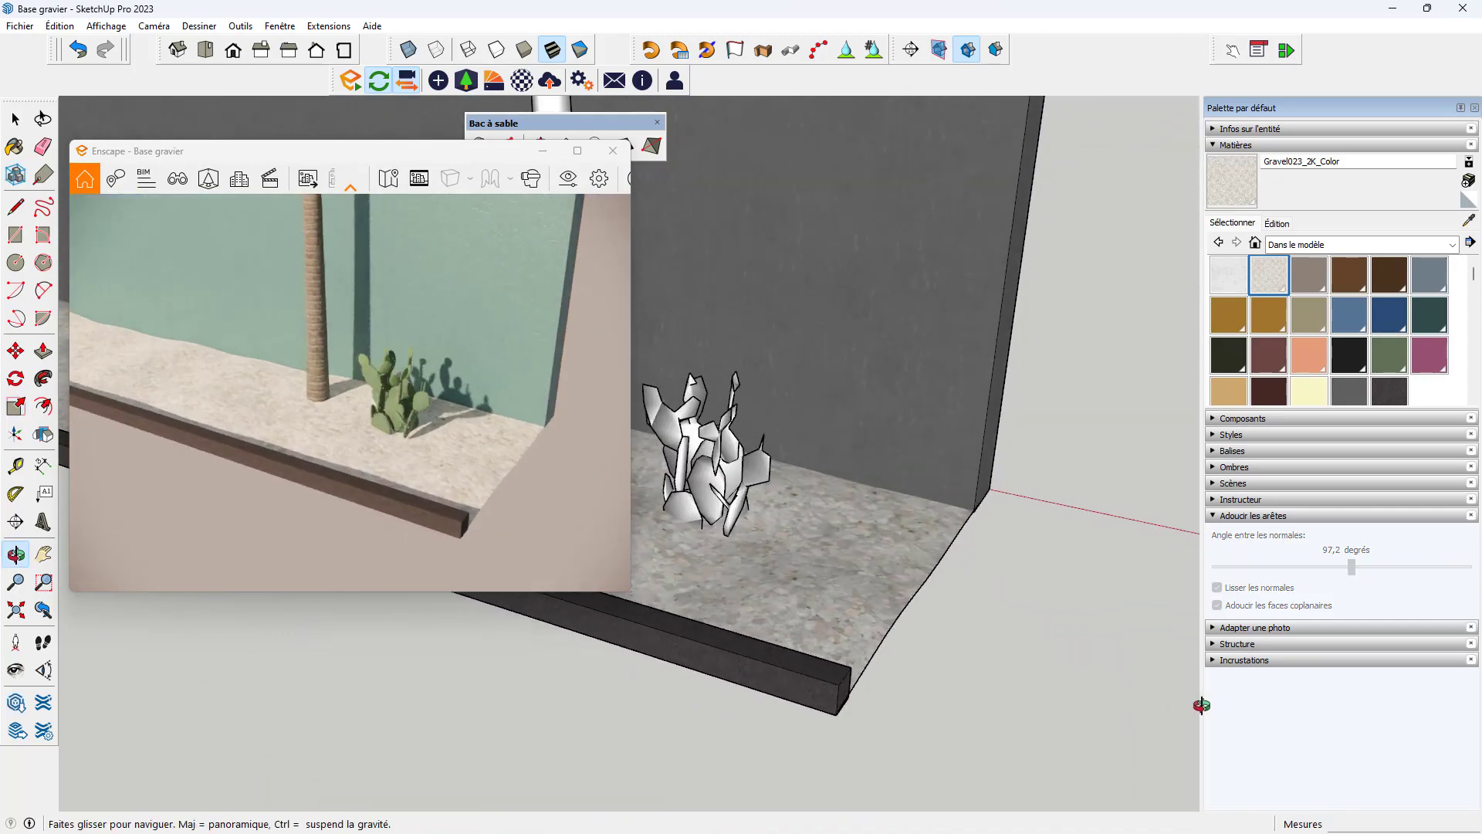
{"action": "scroll", "coordinate": [1062, 646], "scroll_direction": "down", "scroll_amount": 3}
{"action": "scroll", "coordinate": [849, 521], "scroll_direction": "up", "scroll_amount": 5}
{"action": "mouse_move", "coordinate": [857, 525]}
{"action": "middle_mouse_down"}
{"action": "mouse_move", "coordinate": [975, 553]}
{"action": "mouse_move", "coordinate": [934, 533]}
{"action": "middle_mouse_up"}
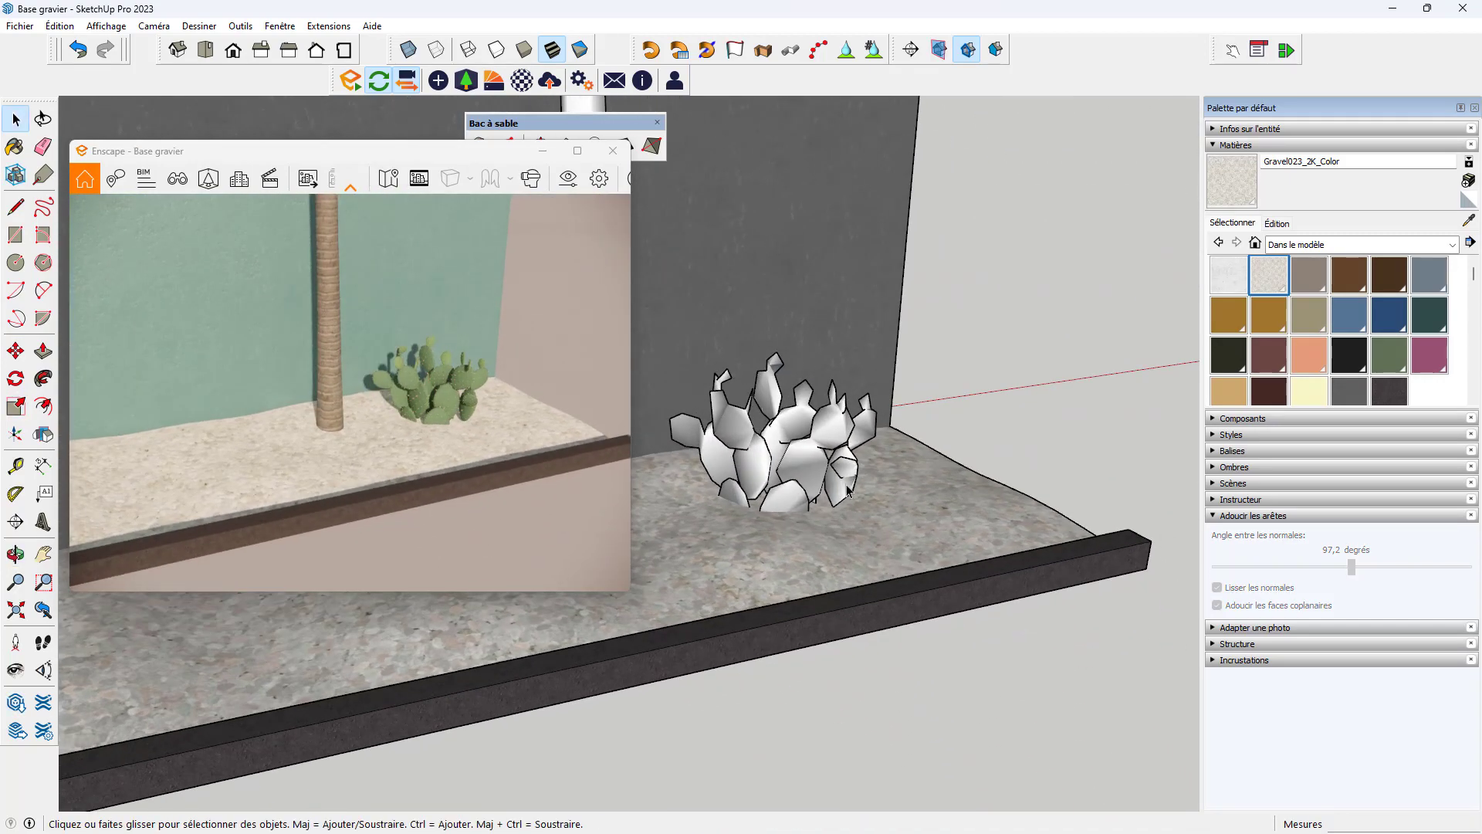
{"action": "scroll", "coordinate": [923, 471], "scroll_direction": "down", "scroll_amount": 3}
{"action": "scroll", "coordinate": [806, 529], "scroll_direction": "up", "scroll_amount": 5}
{"action": "mouse_move", "coordinate": [806, 521]}
{"action": "middle_mouse_down"}
{"action": "mouse_move", "coordinate": [999, 497]}
{"action": "mouse_move", "coordinate": [1065, 440]}
{"action": "mouse_move", "coordinate": [1087, 447]}
{"action": "mouse_move", "coordinate": [962, 528]}
{"action": "mouse_move", "coordinate": [1016, 494]}
{"action": "mouse_move", "coordinate": [1085, 489]}
{"action": "mouse_move", "coordinate": [943, 530]}
{"action": "mouse_move", "coordinate": [940, 545]}
{"action": "middle_mouse_up"}
{"action": "scroll", "coordinate": [941, 544], "scroll_direction": "down", "scroll_amount": 5}
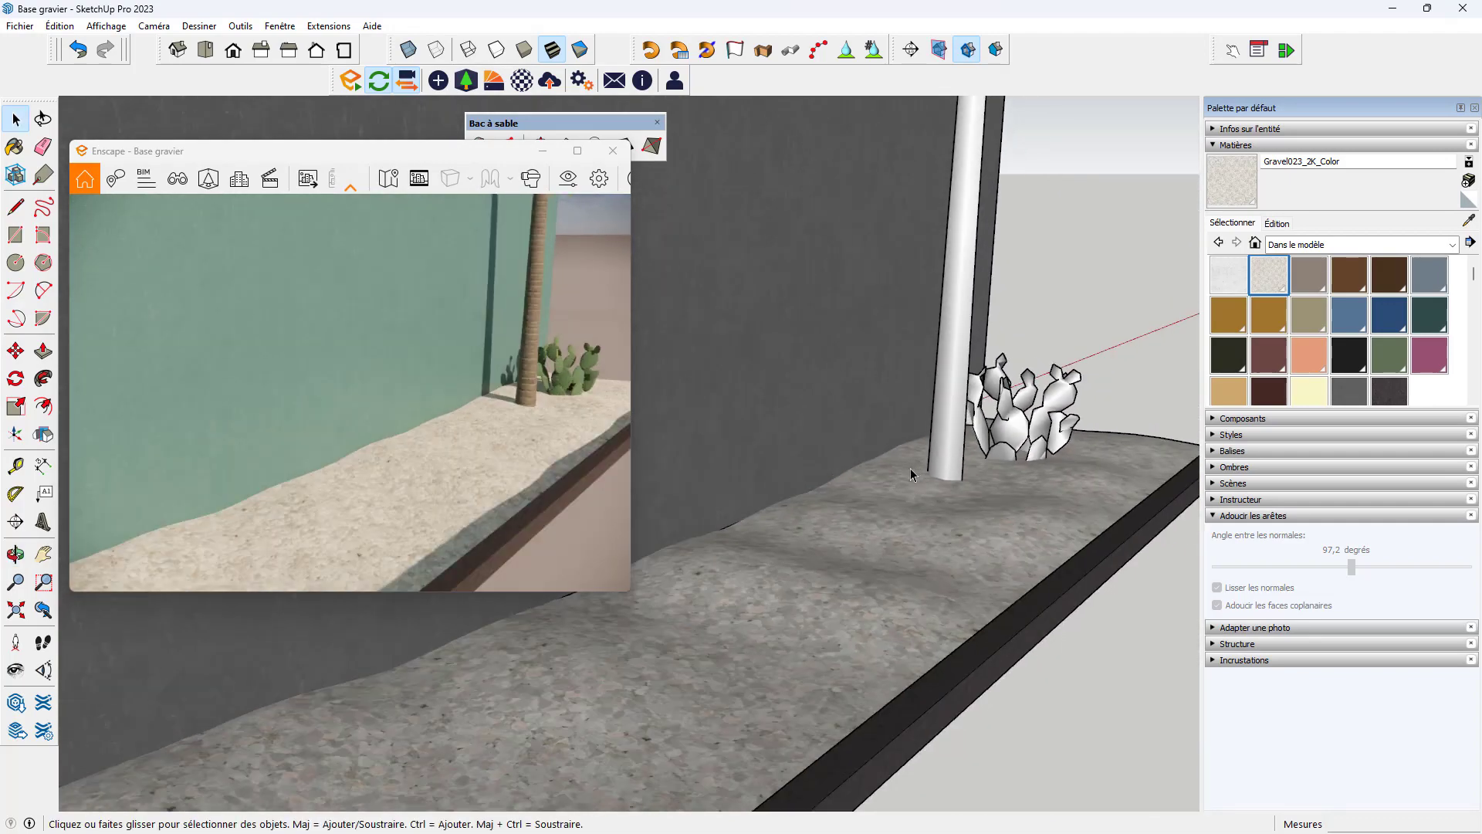
{"action": "scroll", "coordinate": [836, 510], "scroll_direction": "up", "scroll_amount": 4}
{"action": "mouse_move", "coordinate": [760, 562]}
{"action": "middle_mouse_down"}
{"action": "mouse_move", "coordinate": [873, 549]}
{"action": "mouse_move", "coordinate": [930, 498]}
{"action": "middle_mouse_up"}
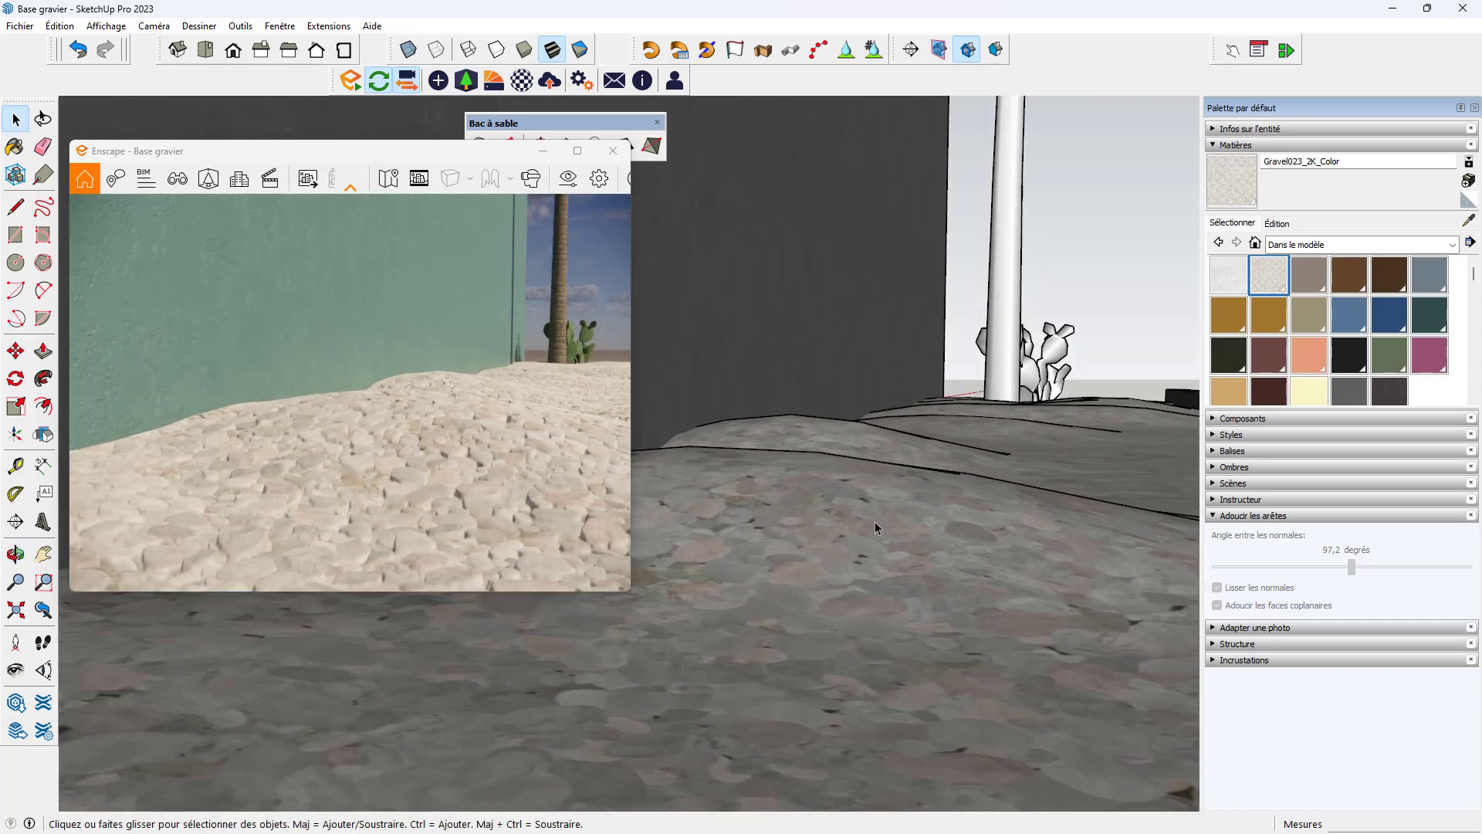
Step: Open the Gravel023_2K_Color material in the Enscape material editor and set its roughness to 10.7 %
{"action": "left_click", "coordinate": [1268, 280]}
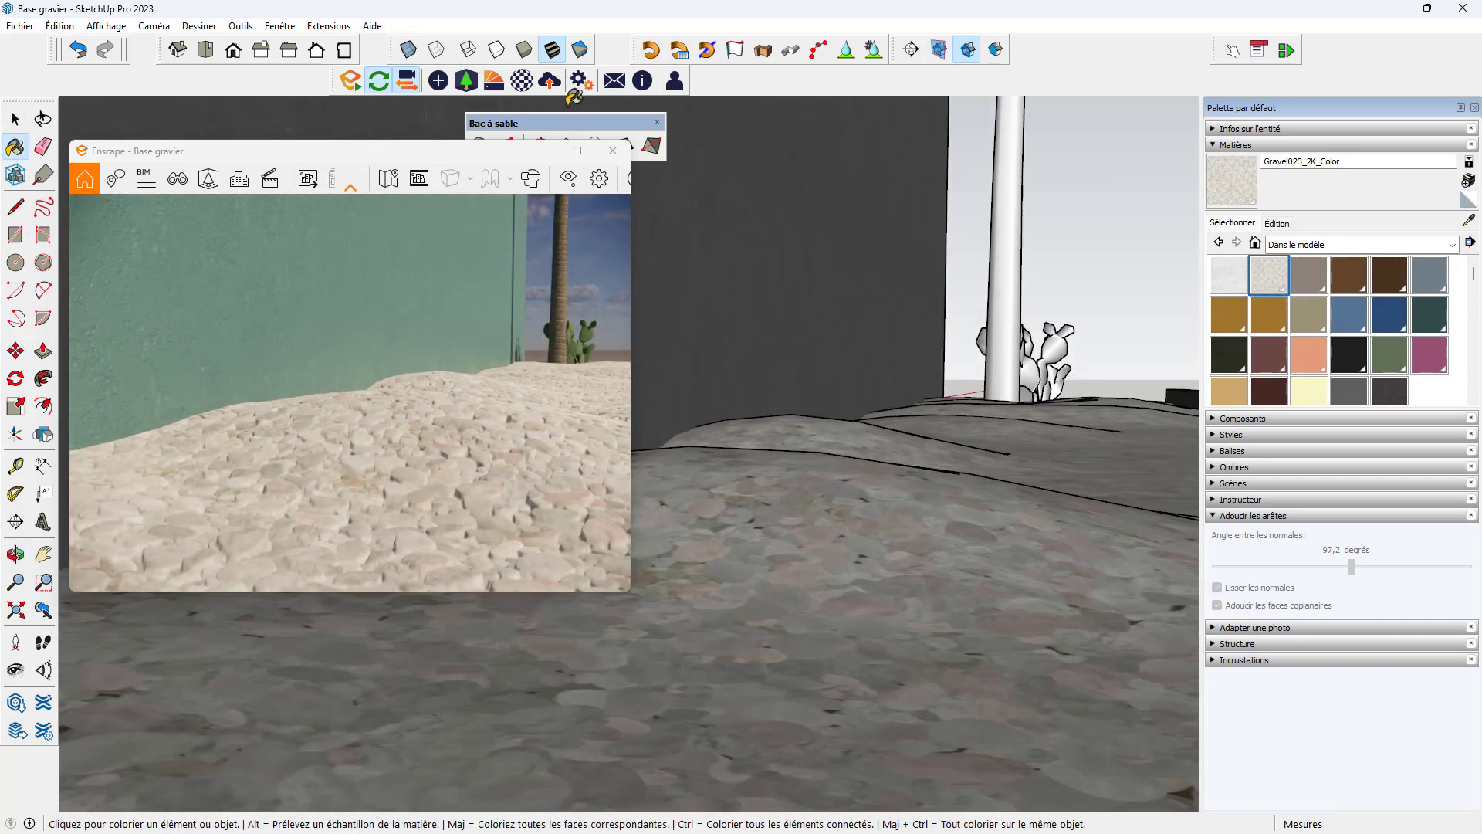
{"action": "left_click", "coordinate": [522, 80]}
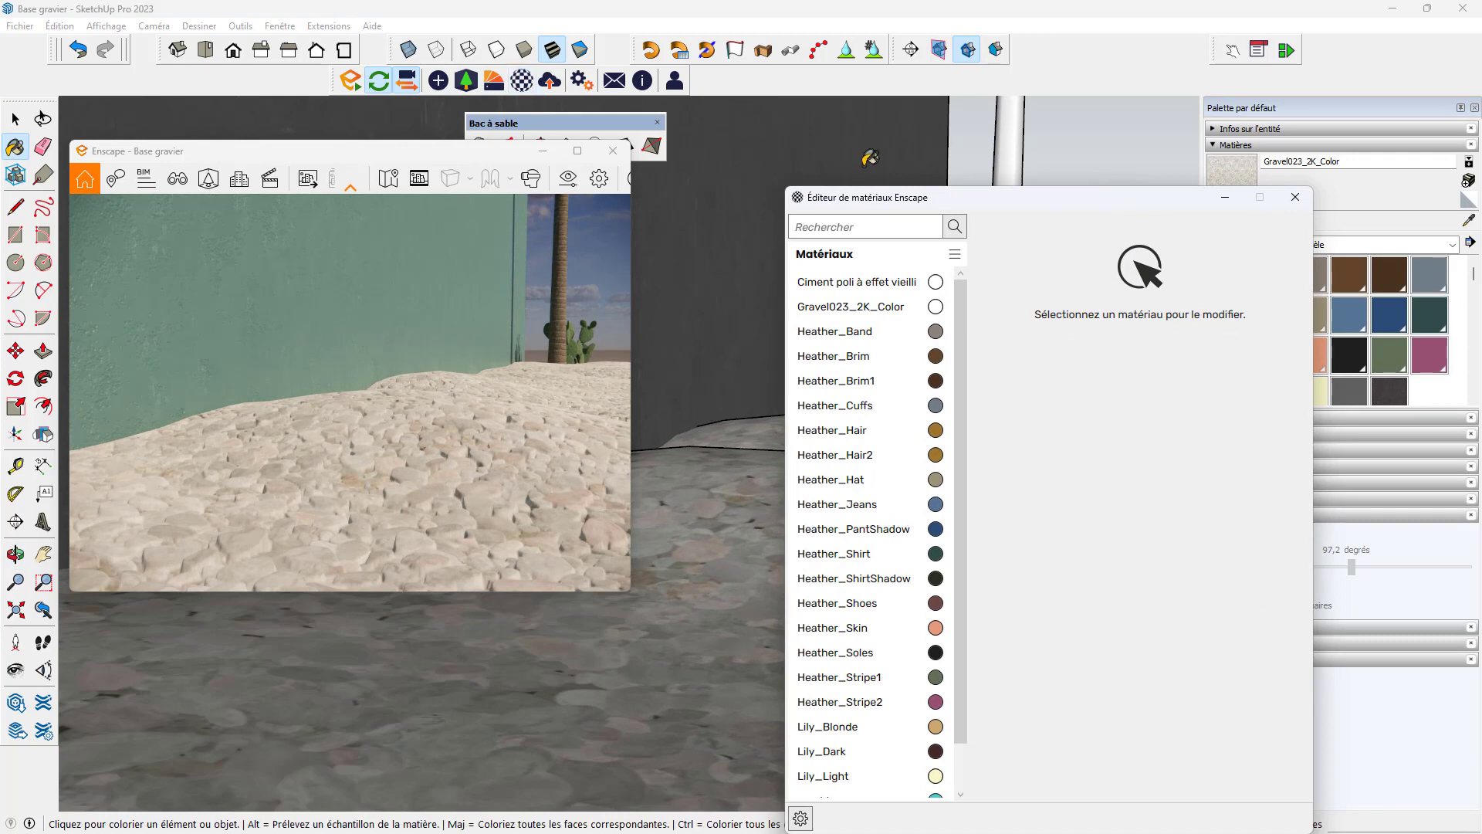
{"action": "left_click_drag", "start_coordinate": [963, 201], "coordinate": [849, 132]}
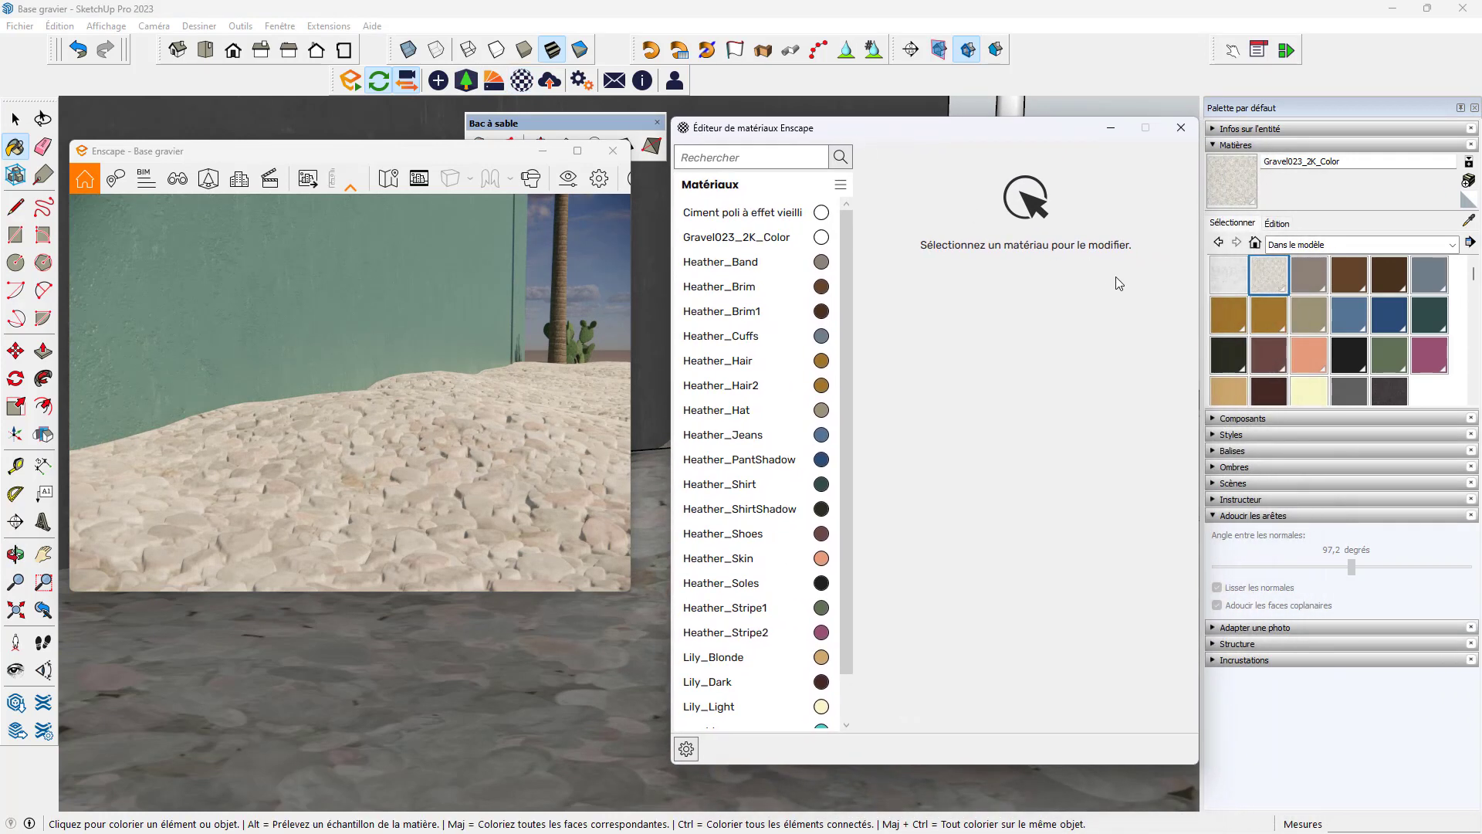
{"action": "left_click", "coordinate": [1271, 279]}
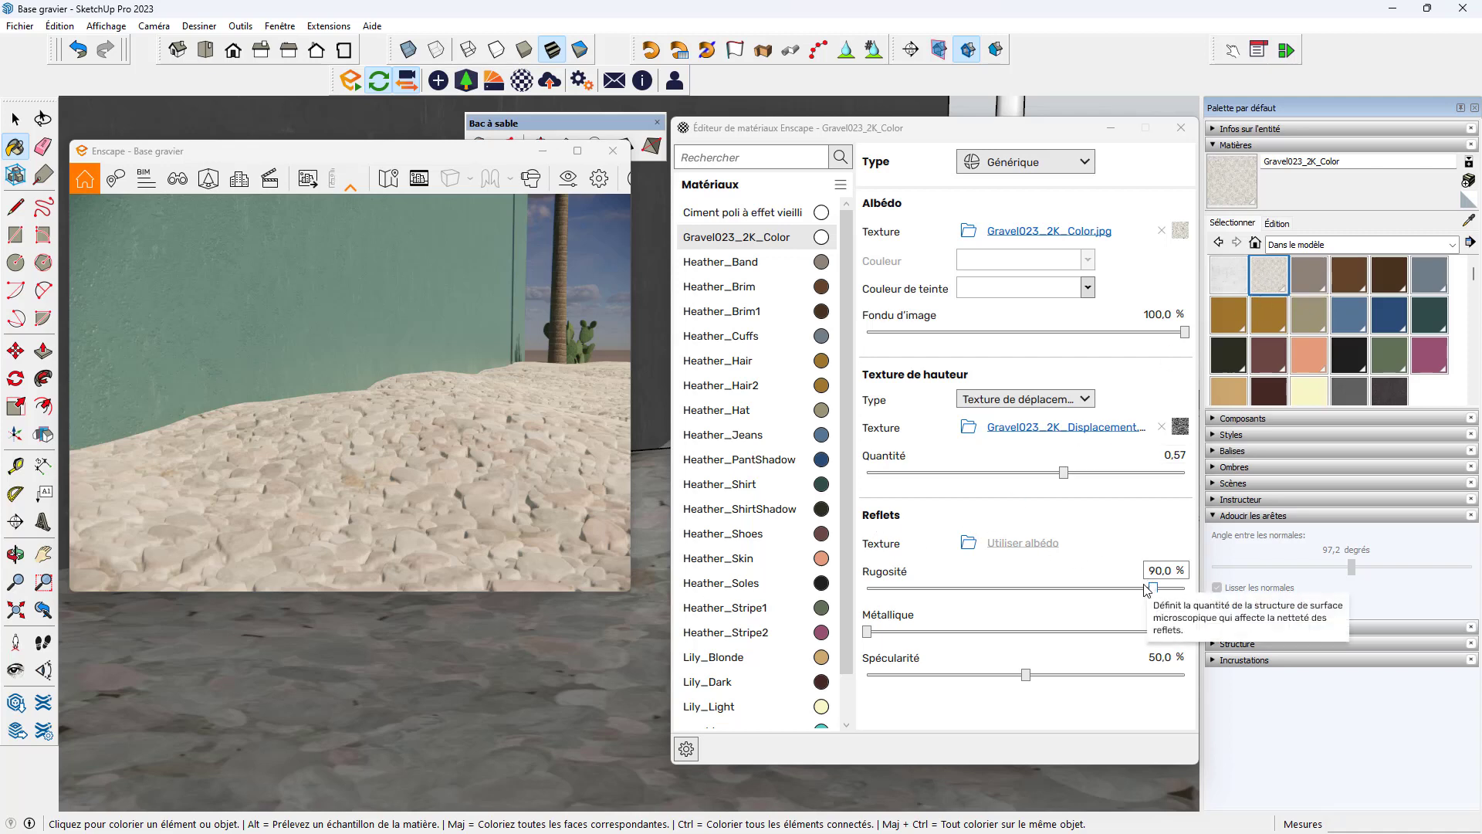
{"action": "left_click_drag", "start_coordinate": [1154, 588], "coordinate": [1127, 595]}
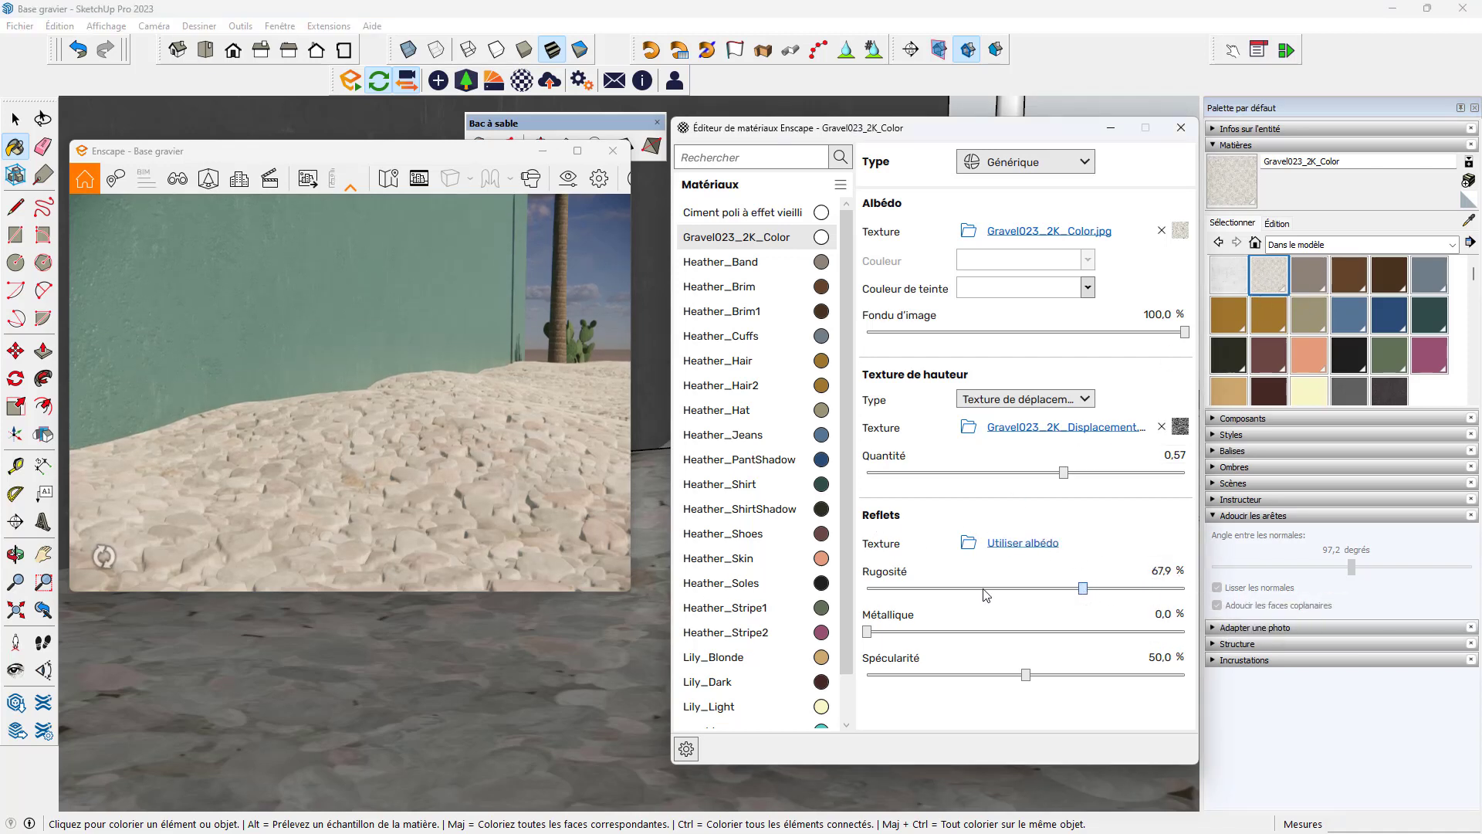
{"action": "left_click_drag", "start_coordinate": [911, 595], "coordinate": [902, 591]}
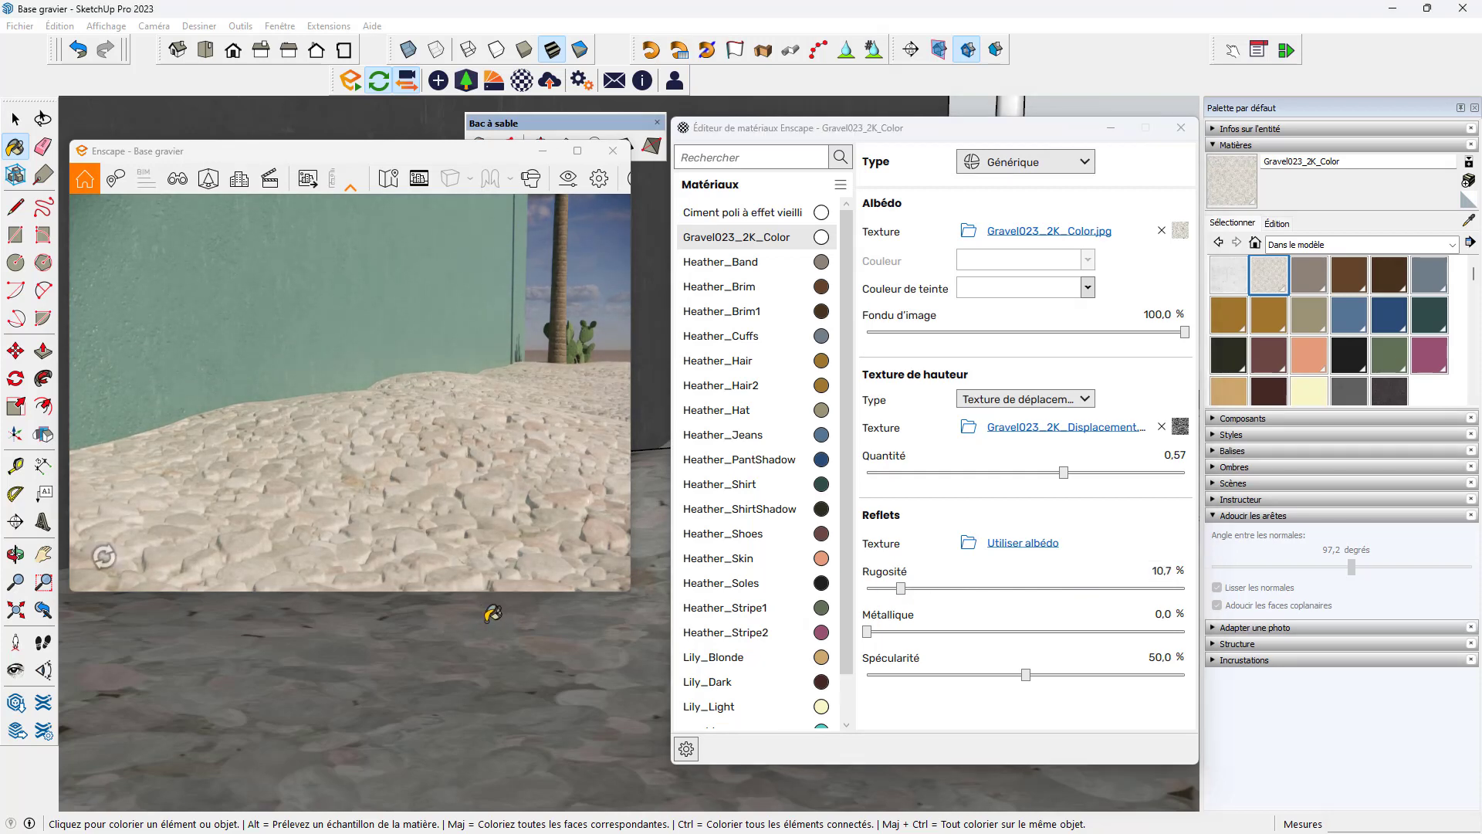
Step: Examine how the gravel reflects light in the render, from a distance and close beside the border
{"action": "mouse_move", "coordinate": [489, 614]}
{"action": "middle_mouse_down"}
{"action": "mouse_move", "coordinate": [567, 643]}
{"action": "mouse_move", "coordinate": [532, 666]}
{"action": "middle_mouse_up"}
{"action": "scroll", "coordinate": [532, 665], "scroll_direction": "down", "scroll_amount": 3}
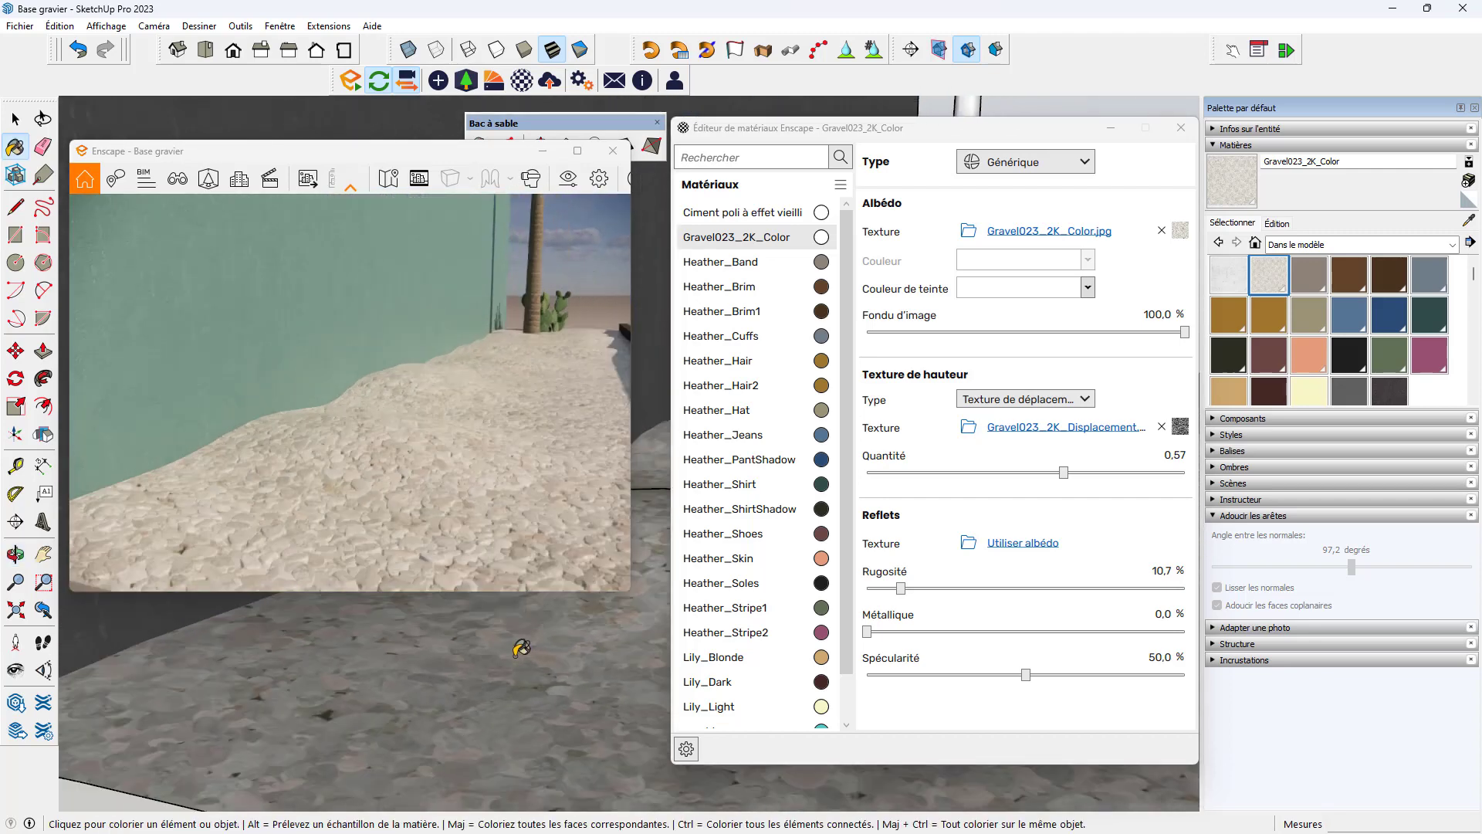
{"action": "scroll", "coordinate": [573, 672], "scroll_direction": "down", "scroll_amount": 8}
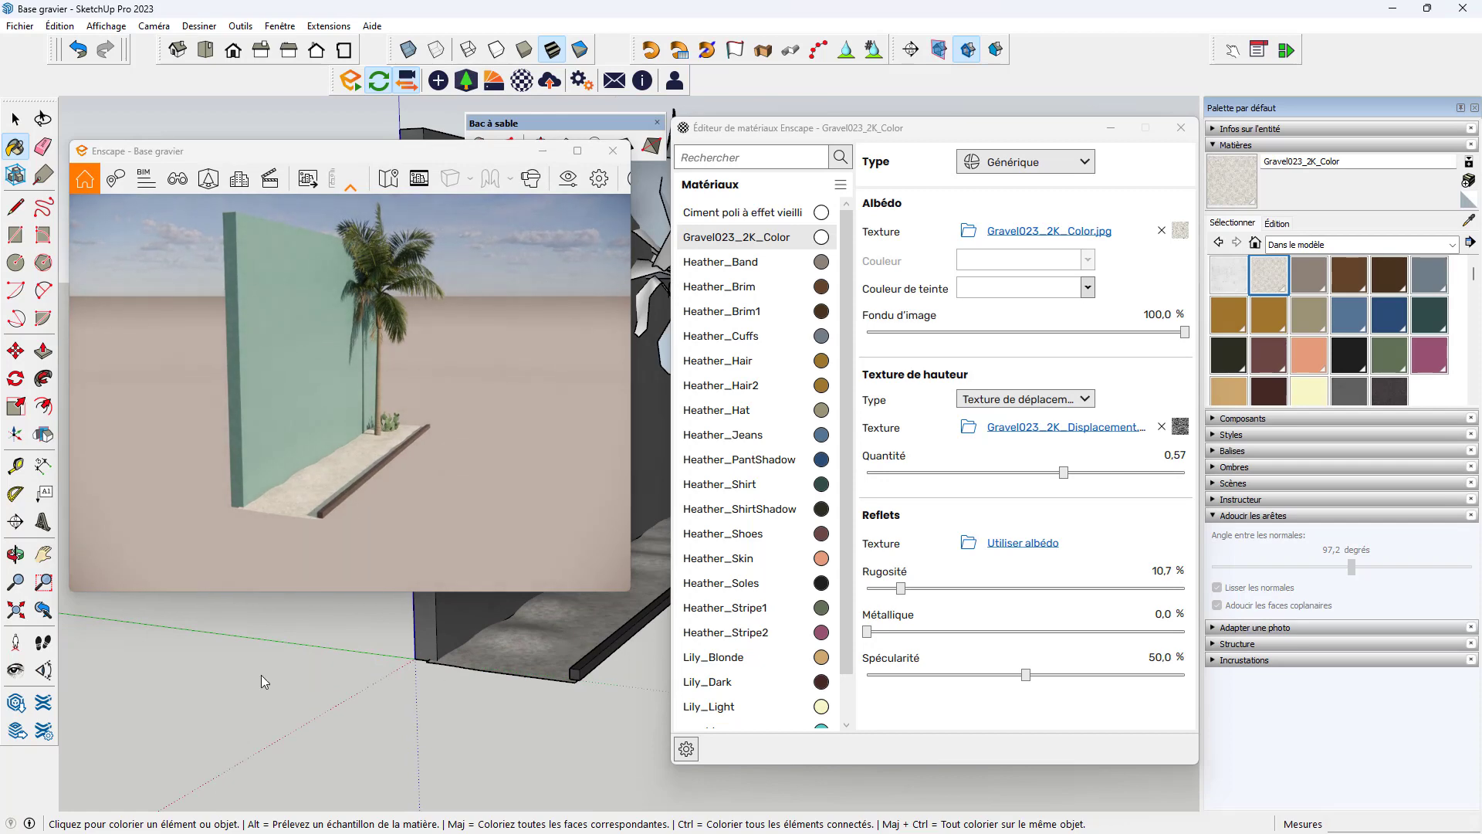
{"action": "scroll", "coordinate": [580, 669], "scroll_direction": "up", "scroll_amount": 9}
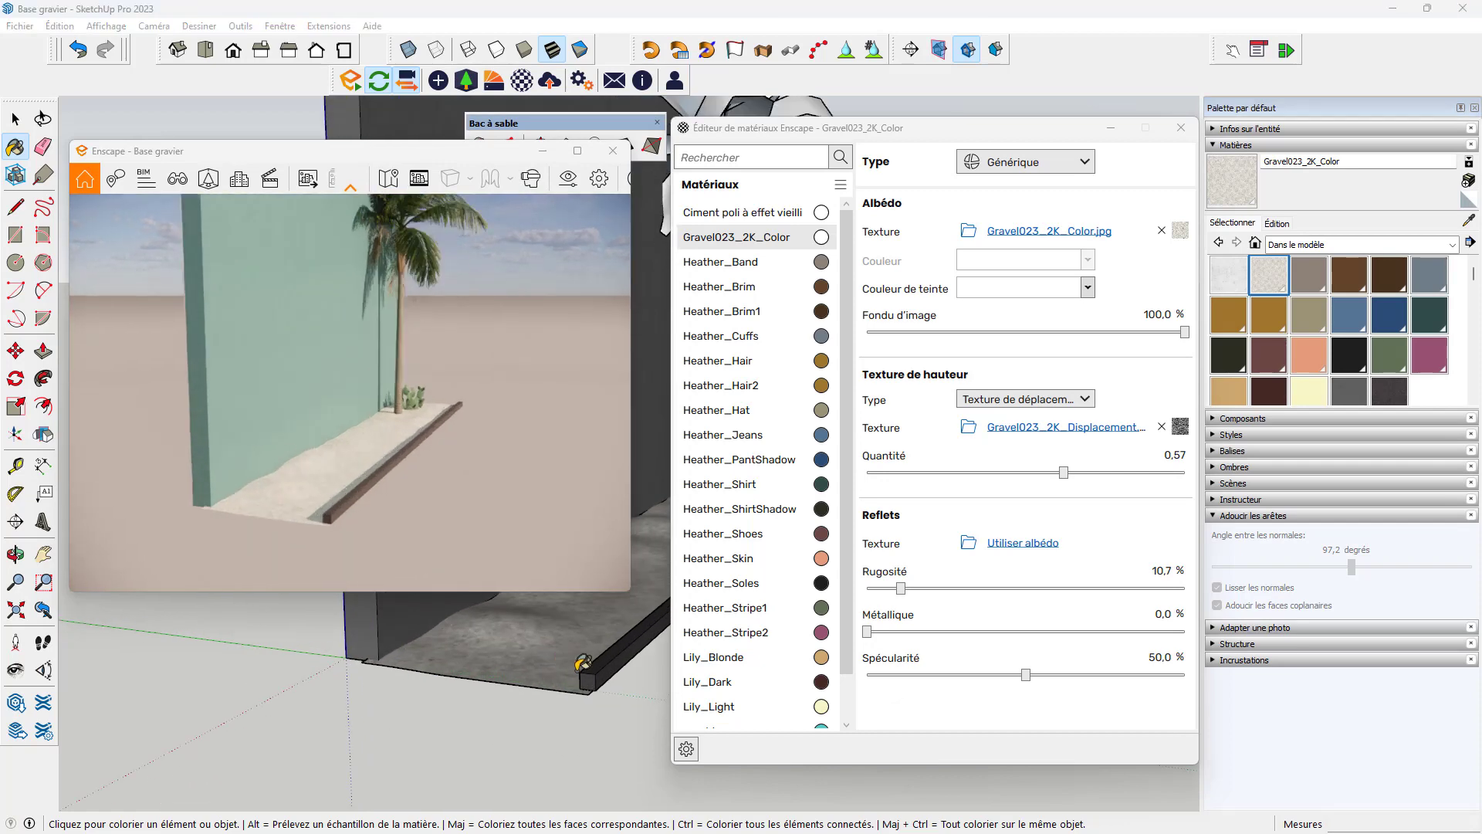
{"action": "middle_click_drag", "start_coordinate": [549, 674], "coordinate": [613, 666]}
{"action": "scroll", "coordinate": [613, 666], "scroll_direction": "up", "scroll_amount": 6}
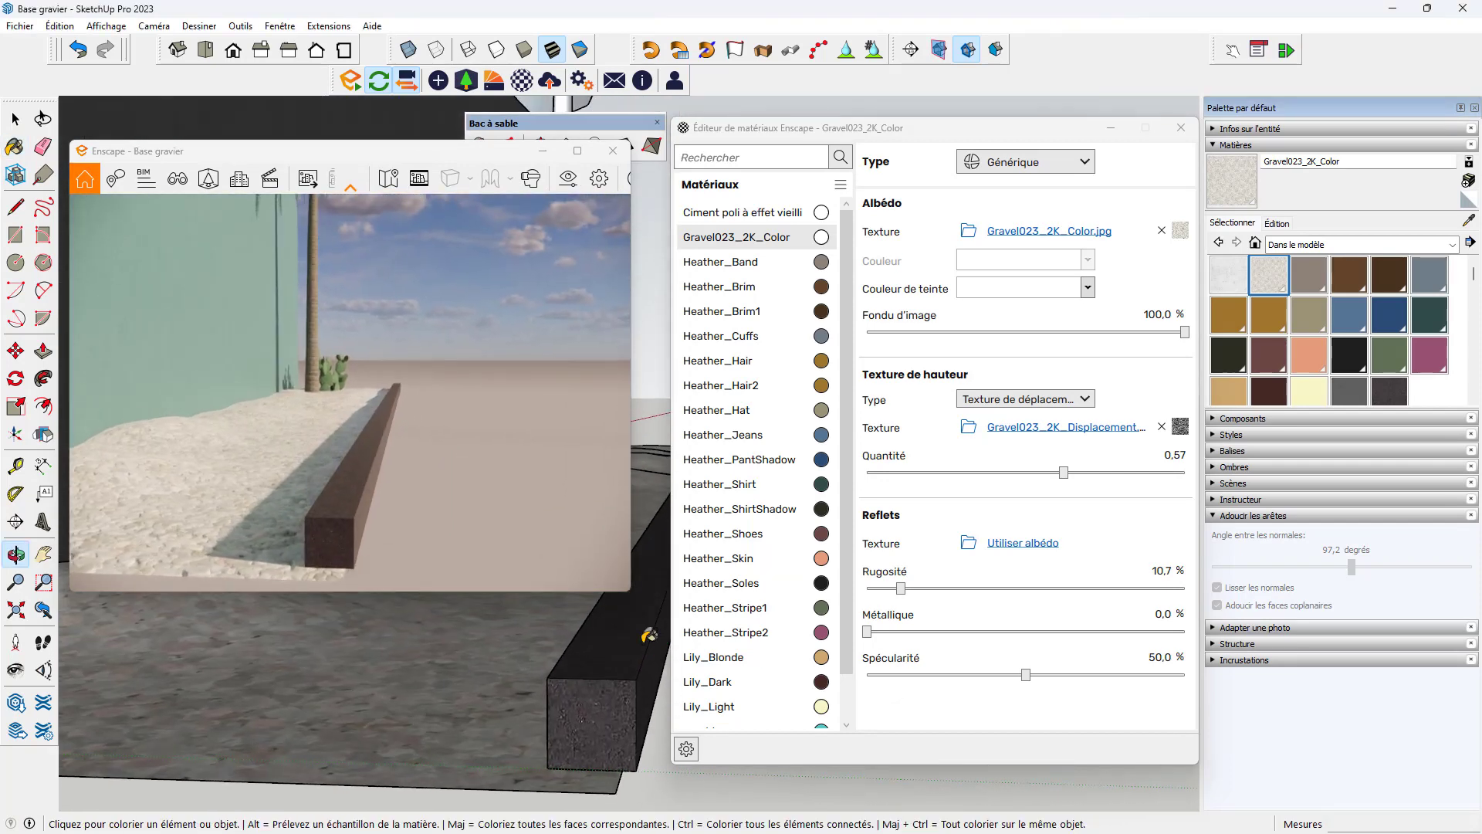
{"action": "mouse_move", "coordinate": [528, 679]}
{"action": "left_mouse_down"}
{"action": "mouse_move", "coordinate": [539, 656]}
{"action": "mouse_move", "coordinate": [563, 656]}
{"action": "mouse_move", "coordinate": [544, 708]}
{"action": "mouse_move", "coordinate": [519, 721]}
{"action": "mouse_move", "coordinate": [532, 721]}
{"action": "left_mouse_up"}
{"action": "key", "text": "b"}
{"action": "mouse_move", "coordinate": [493, 712]}
{"action": "middle_mouse_down"}
{"action": "mouse_move", "coordinate": [603, 688]}
{"action": "mouse_move", "coordinate": [522, 696]}
{"action": "mouse_move", "coordinate": [541, 682]}
{"action": "middle_mouse_up"}
Step: Move the material editor out of the way and set the shadow time to 16:39
{"action": "left_click_drag", "start_coordinate": [868, 138], "coordinate": [843, 532]}
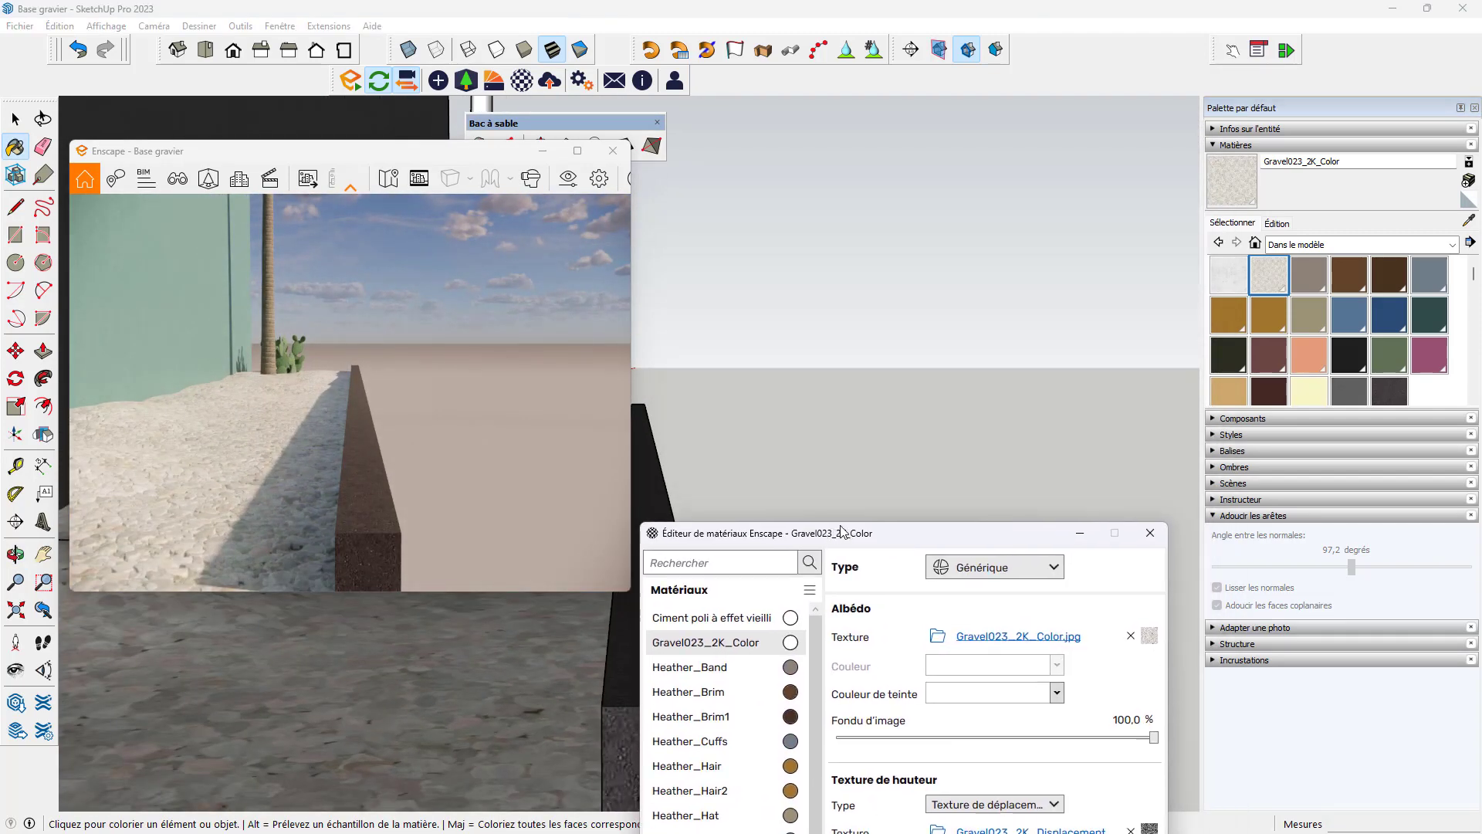
{"action": "left_click", "coordinate": [1231, 467]}
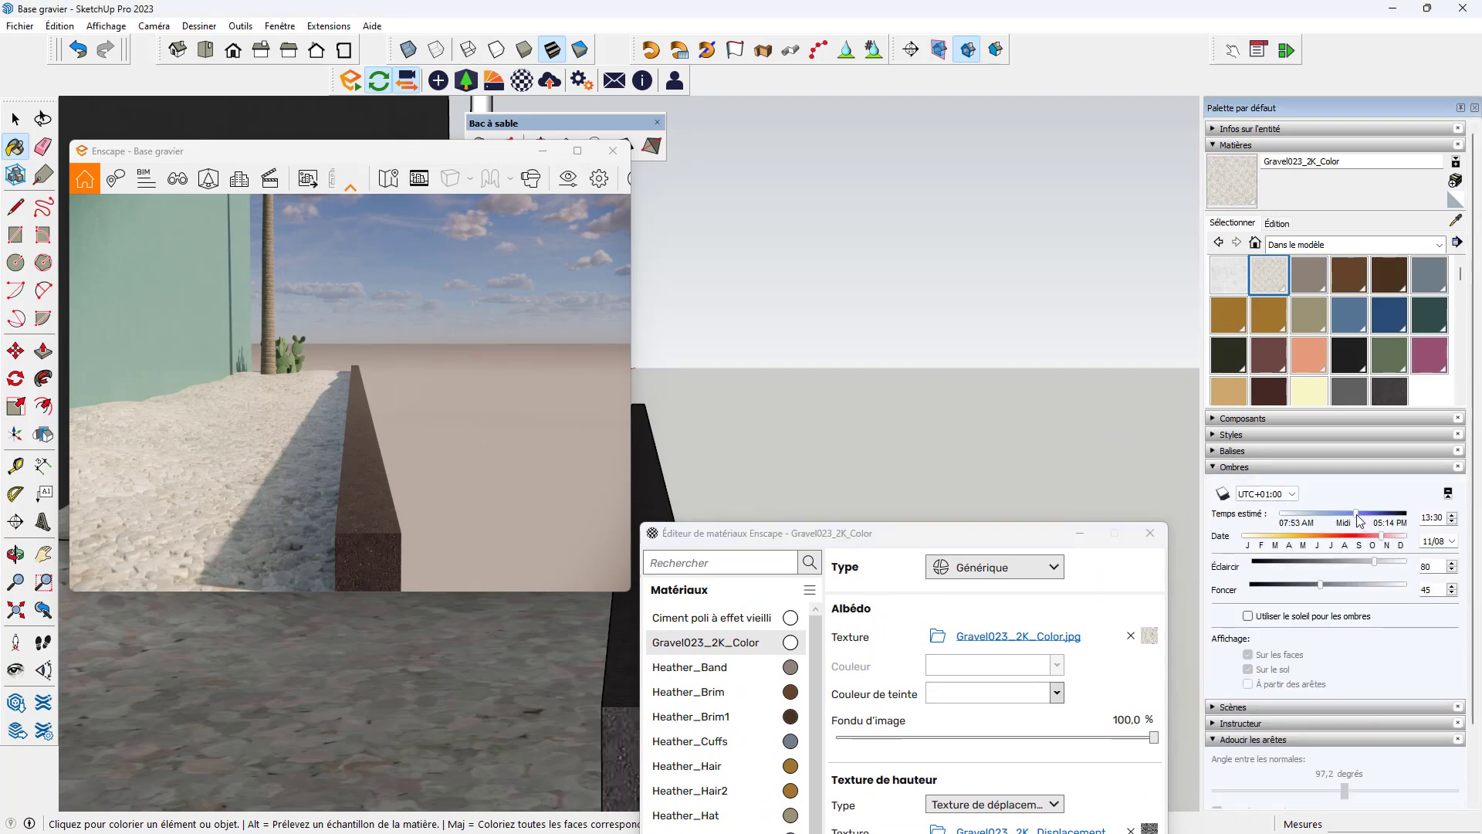
{"action": "left_click_drag", "start_coordinate": [1357, 514], "coordinate": [1399, 516]}
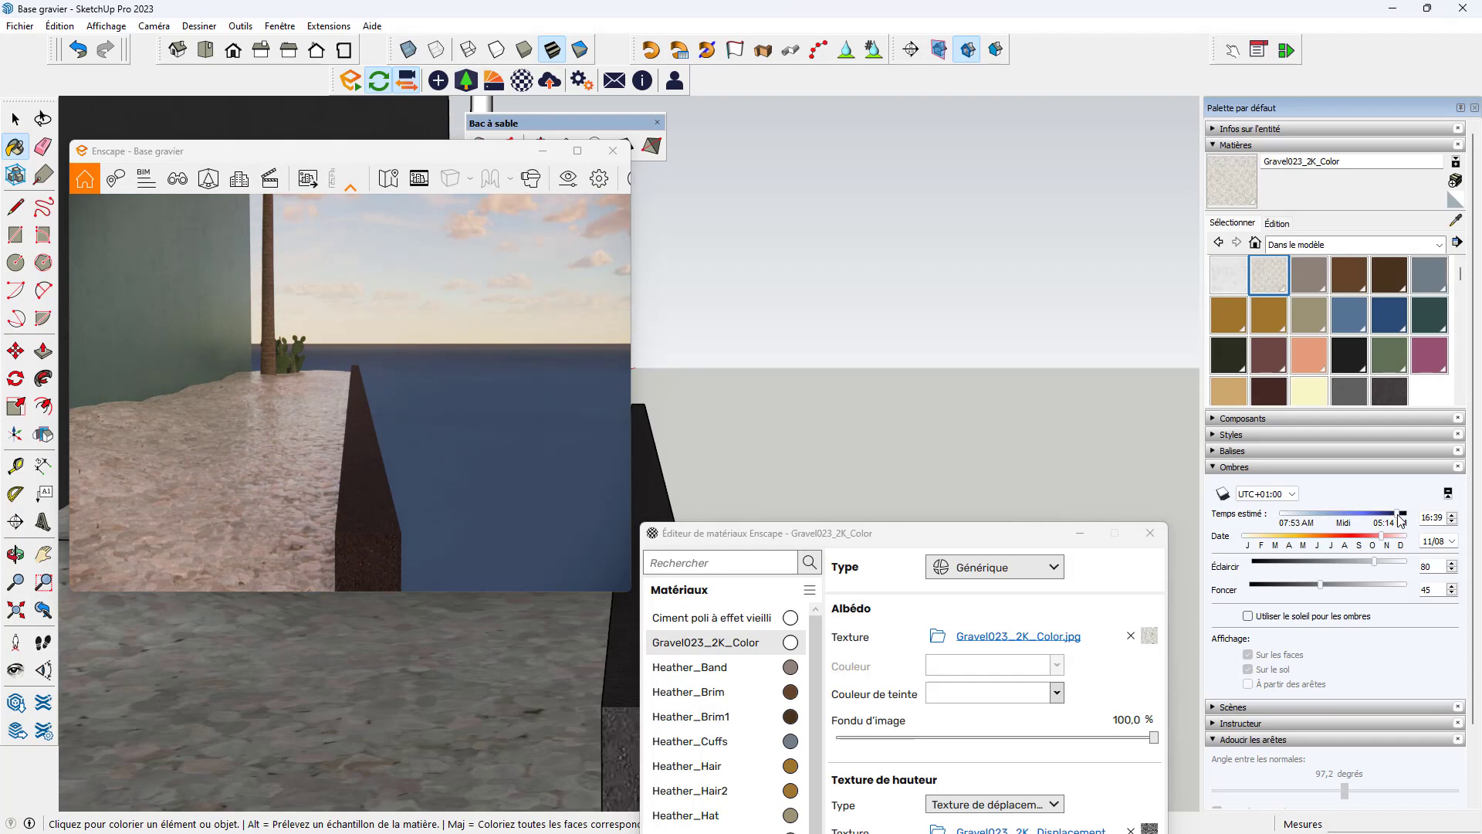
Step: Bring the material editor back into view and raise the gravel material's roughness to 69.9 %
{"action": "scroll", "coordinate": [659, 463], "scroll_direction": "down", "scroll_amount": 5}
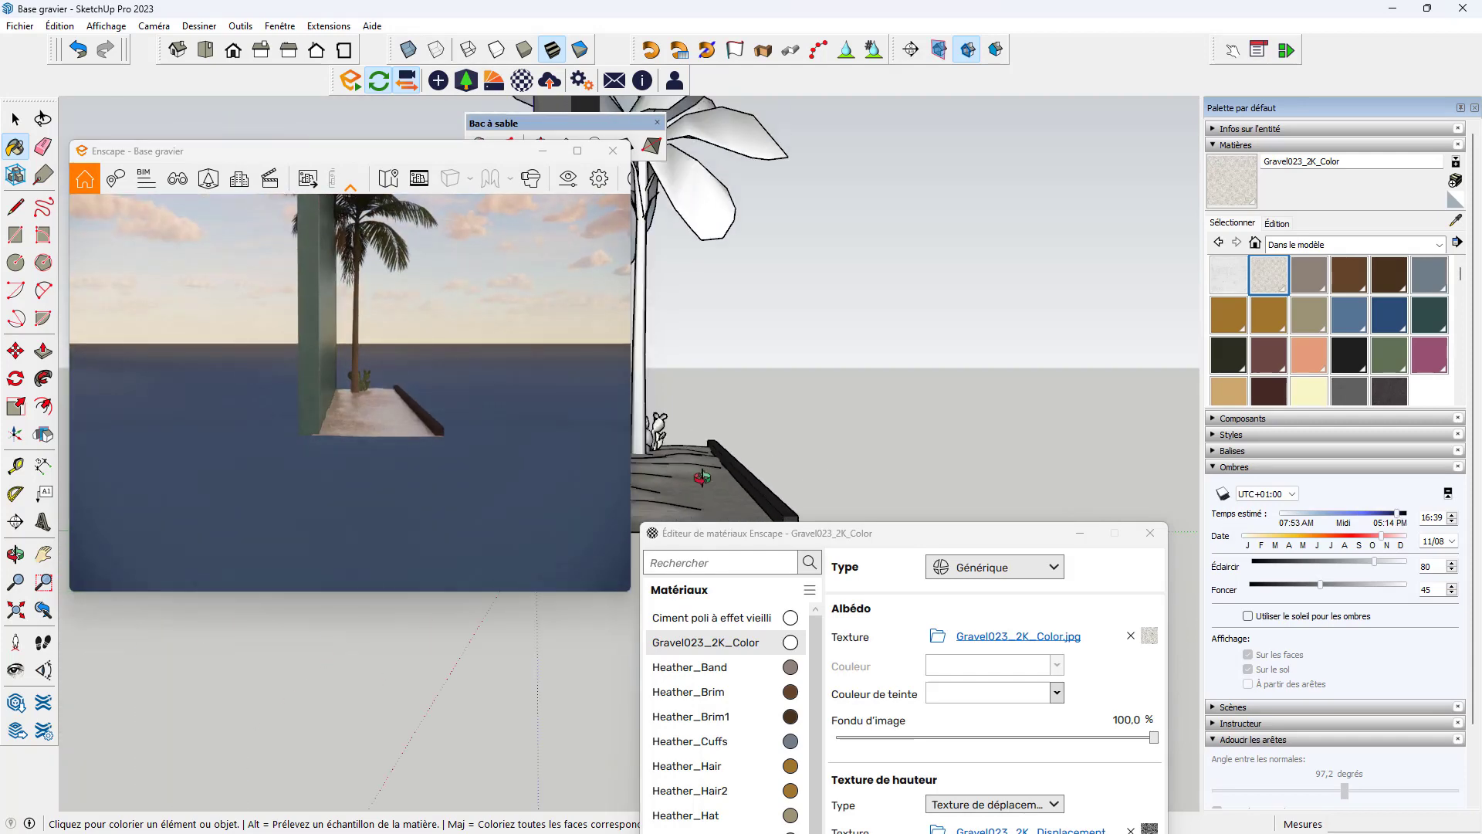
{"action": "scroll", "coordinate": [658, 463], "scroll_direction": "up", "scroll_amount": 4}
{"action": "scroll", "coordinate": [710, 418], "scroll_direction": "up", "scroll_amount": 4}
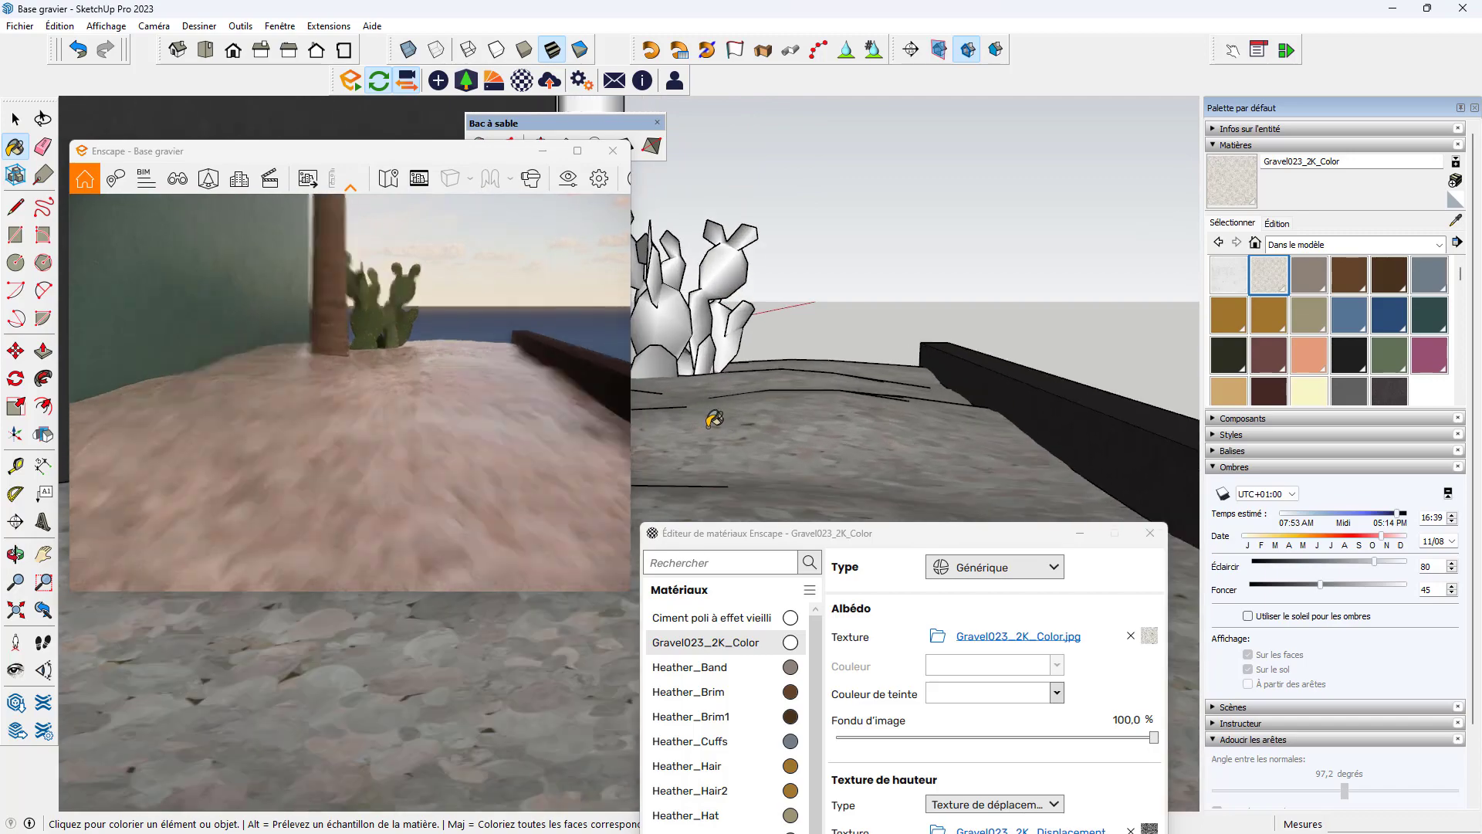
{"action": "mouse_move", "coordinate": [711, 418]}
{"action": "middle_mouse_down"}
{"action": "mouse_move", "coordinate": [687, 469]}
{"action": "mouse_move", "coordinate": [701, 500]}
{"action": "mouse_move", "coordinate": [721, 489]}
{"action": "mouse_move", "coordinate": [722, 441]}
{"action": "mouse_move", "coordinate": [775, 453]}
{"action": "middle_mouse_up"}
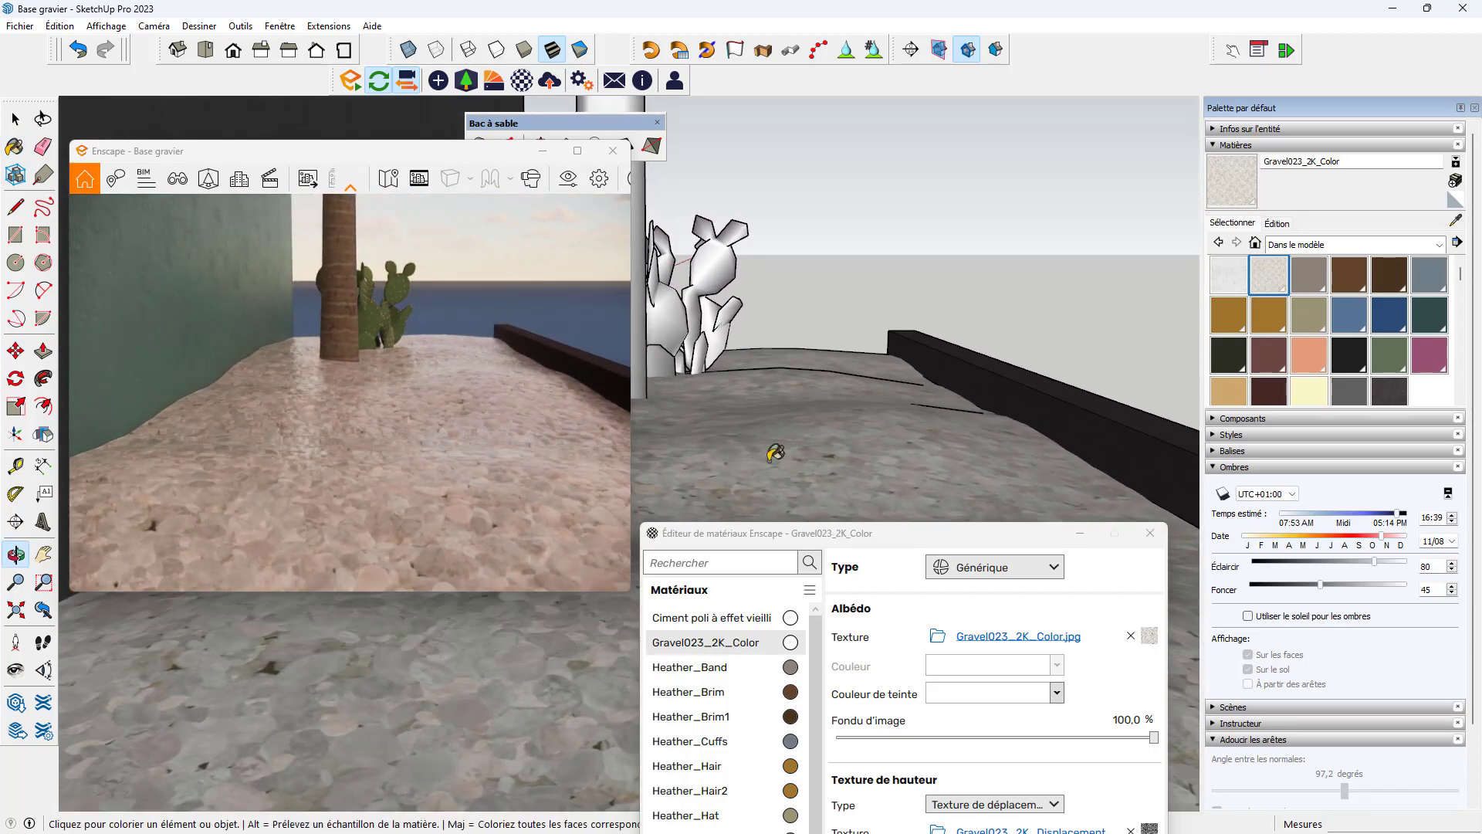
{"action": "left_click_drag", "start_coordinate": [878, 540], "coordinate": [920, 183]}
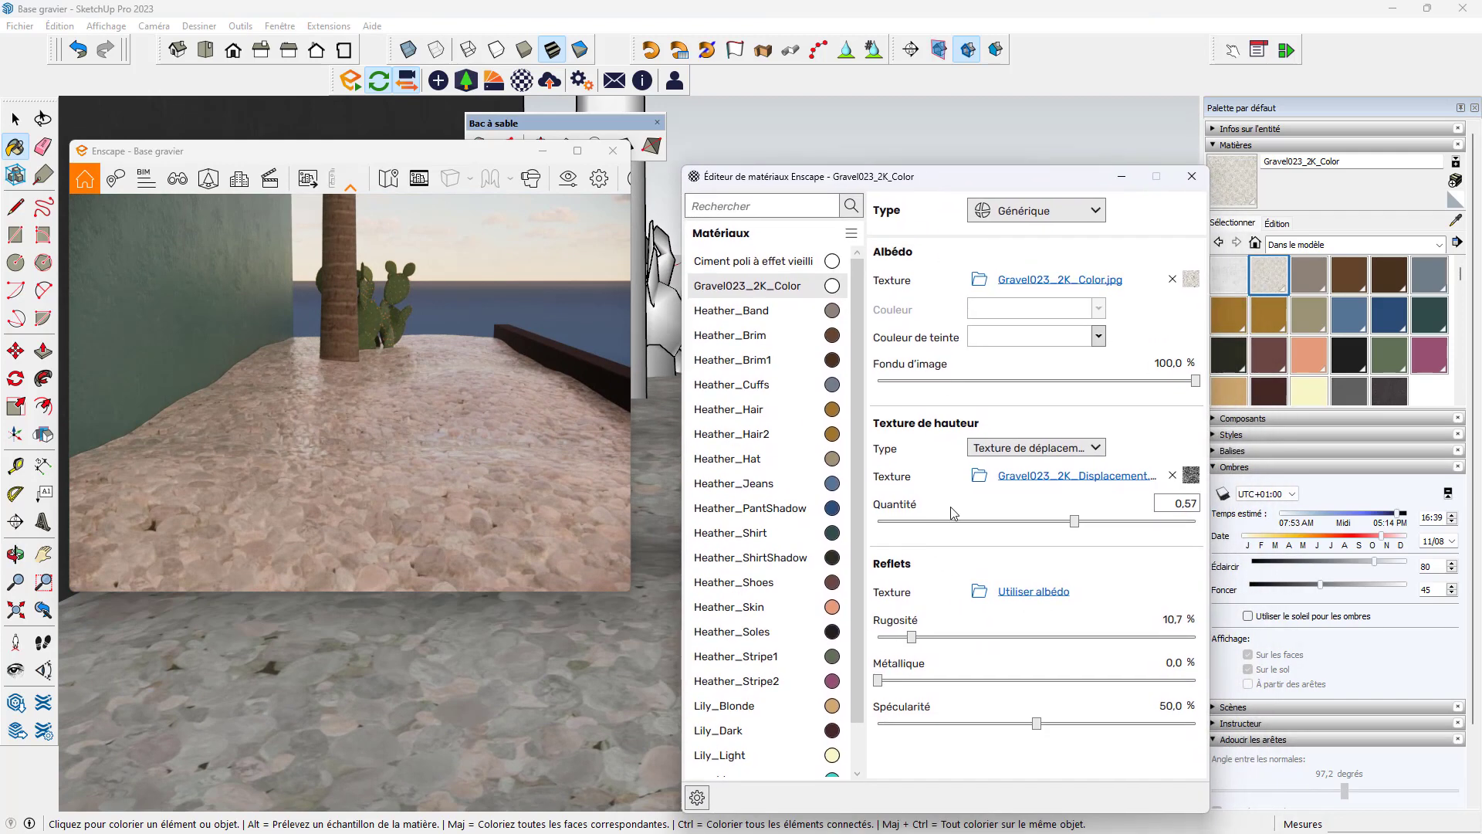
{"action": "left_click_drag", "start_coordinate": [927, 639], "coordinate": [940, 638]}
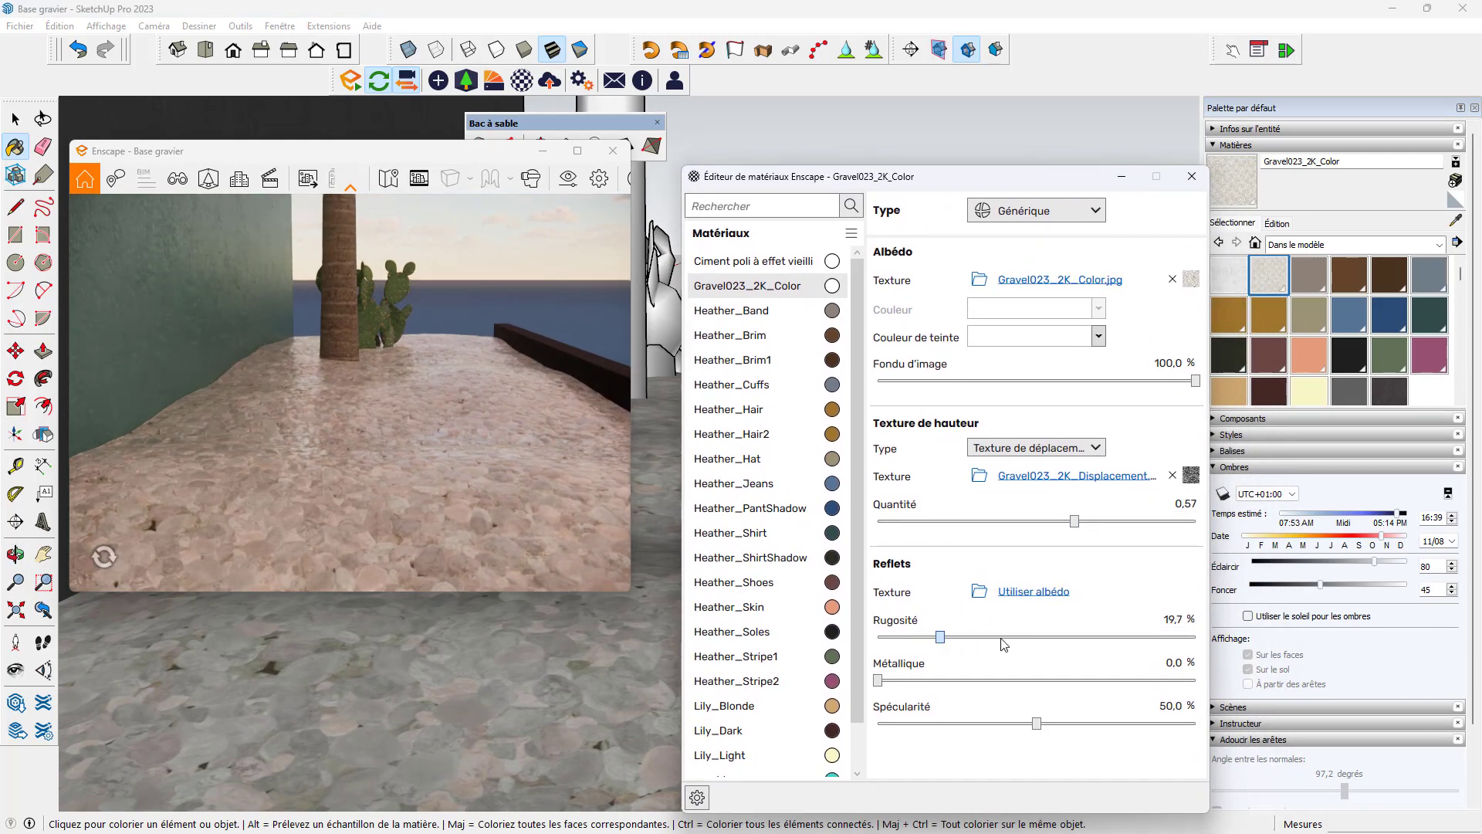
{"action": "left_click", "coordinate": [1007, 641]}
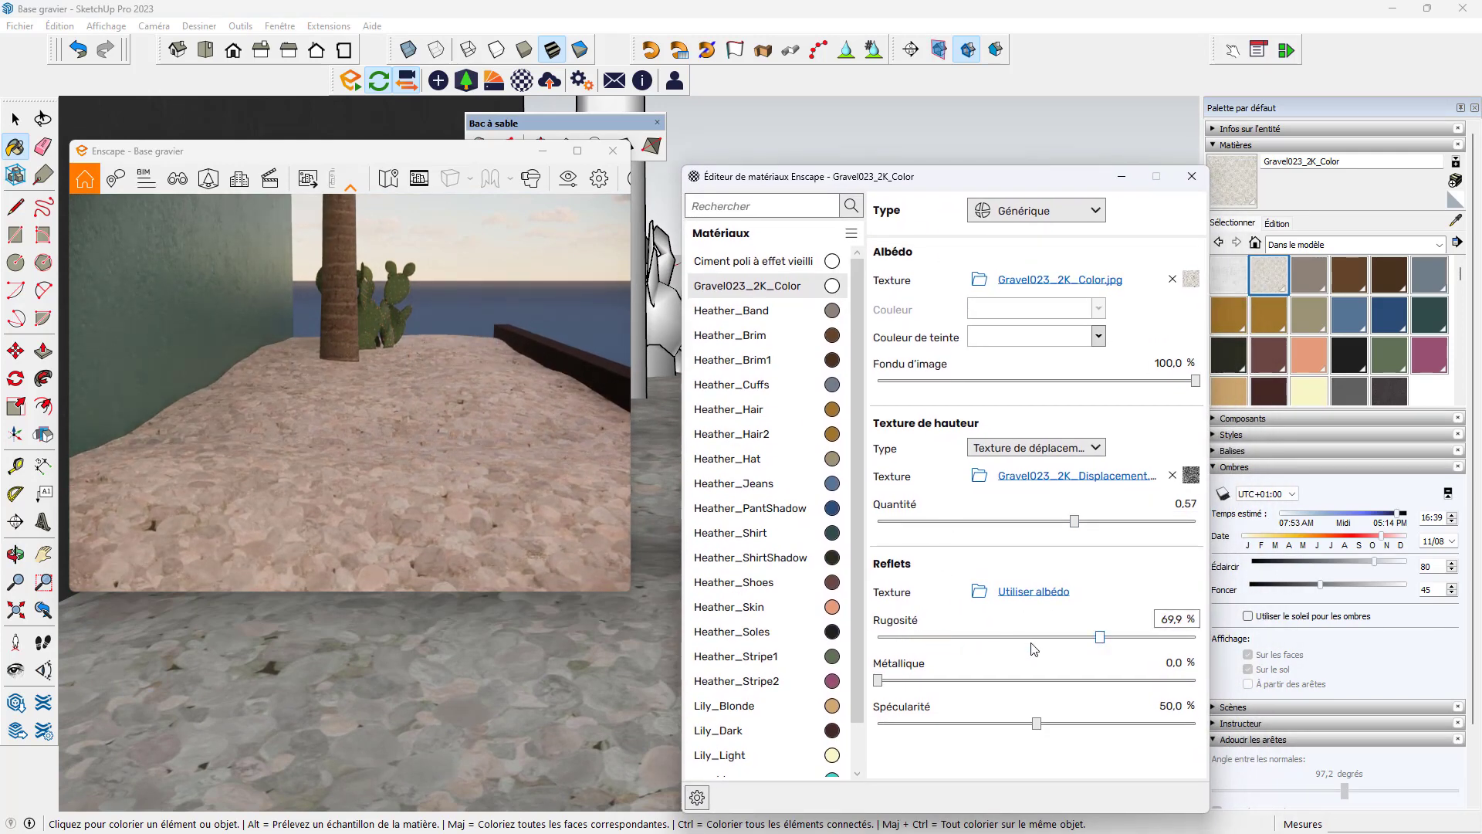
Step: Bring the Enscape render to the front and examine the gravel's surface around the cactus and palm trunk in the low light
{"action": "middle_click_drag", "start_coordinate": [657, 686], "coordinate": [464, 686]}
{"action": "left_click", "coordinate": [344, 157]}
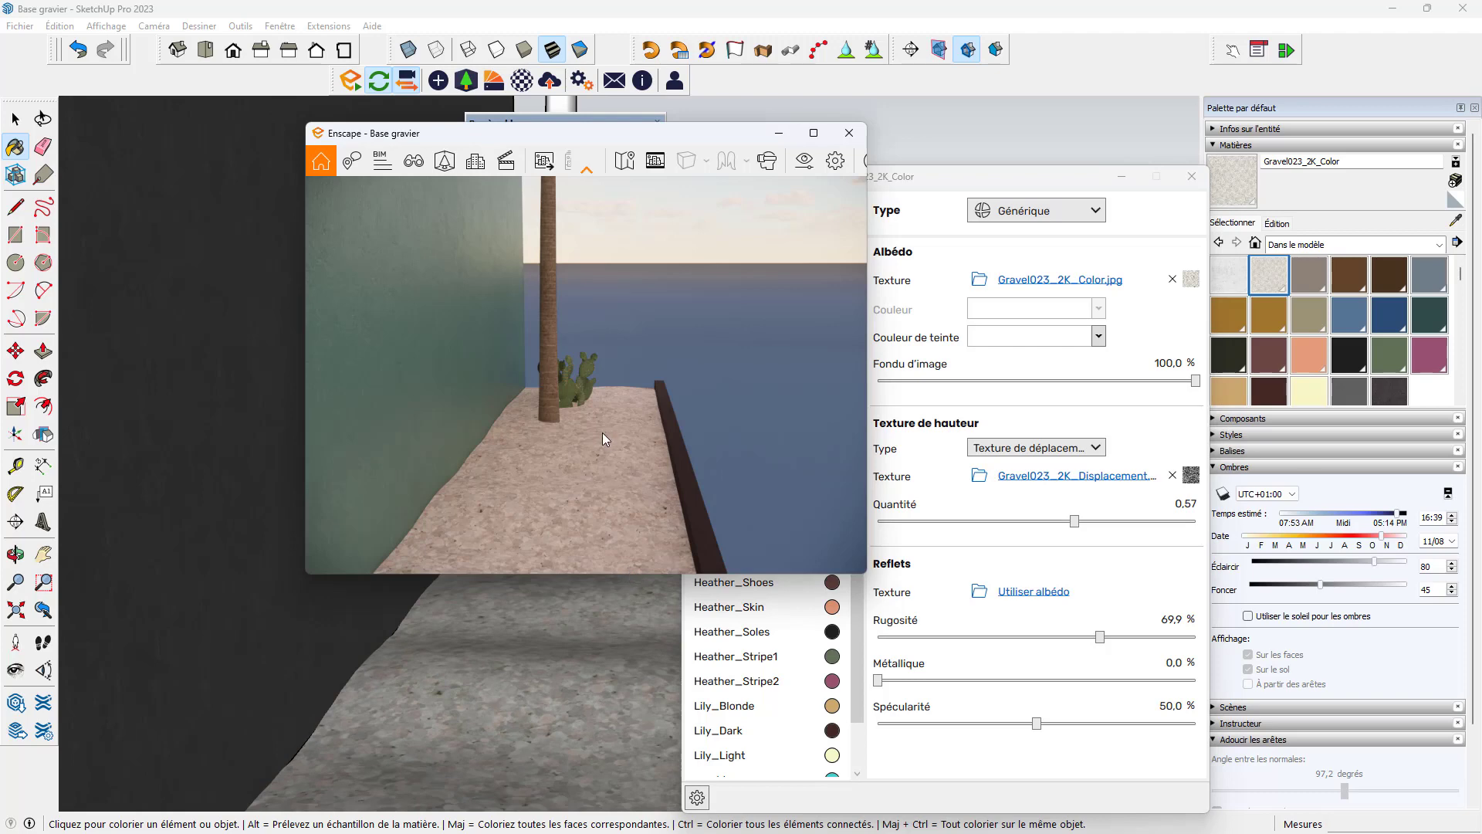
{"action": "scroll", "coordinate": [605, 431], "scroll_direction": "up", "scroll_amount": 5}
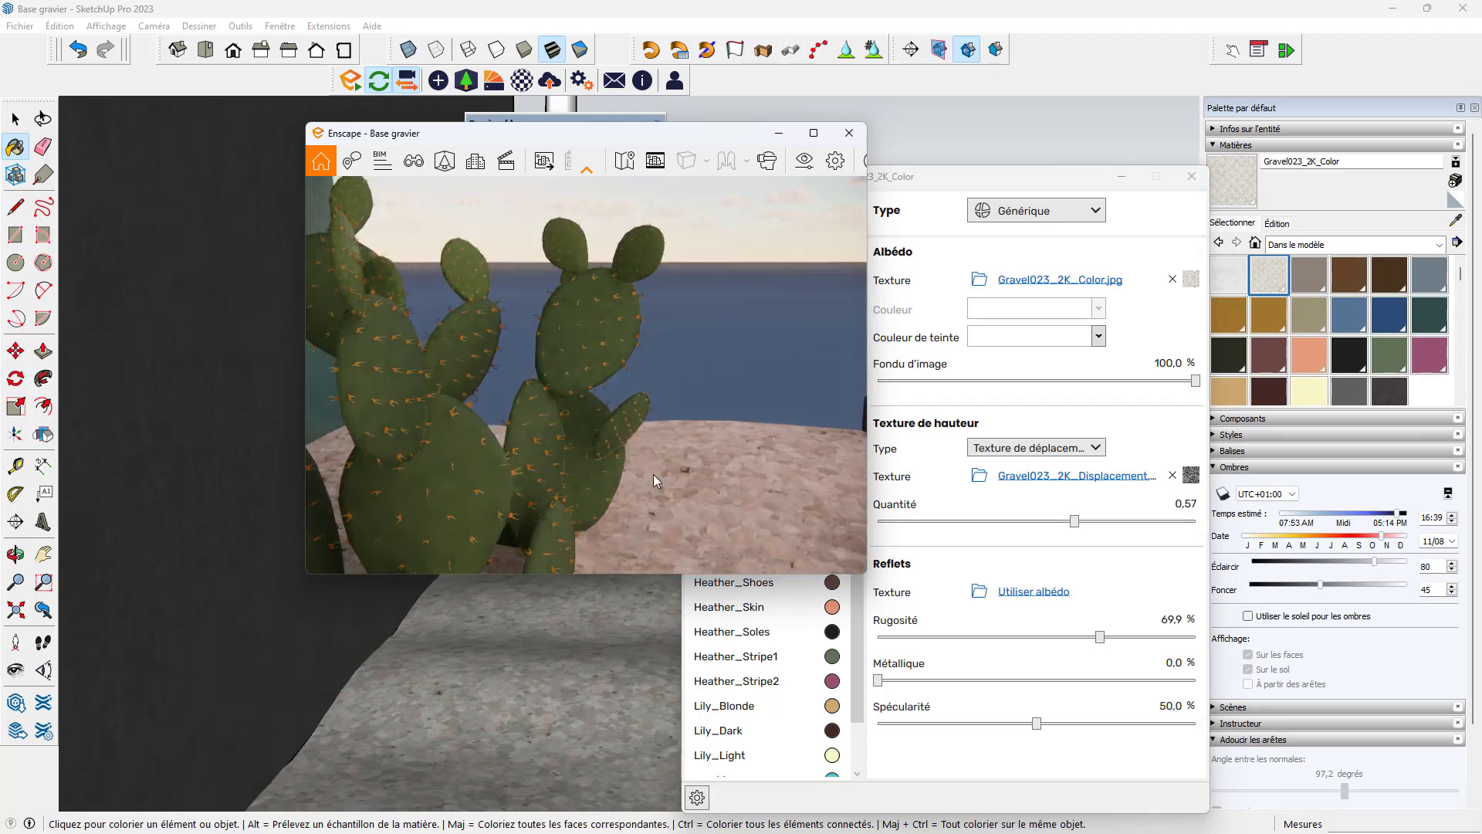
{"action": "scroll", "coordinate": [653, 475], "scroll_direction": "down", "scroll_amount": 1}
{"action": "scroll", "coordinate": [653, 480], "scroll_direction": "down", "scroll_amount": 4}
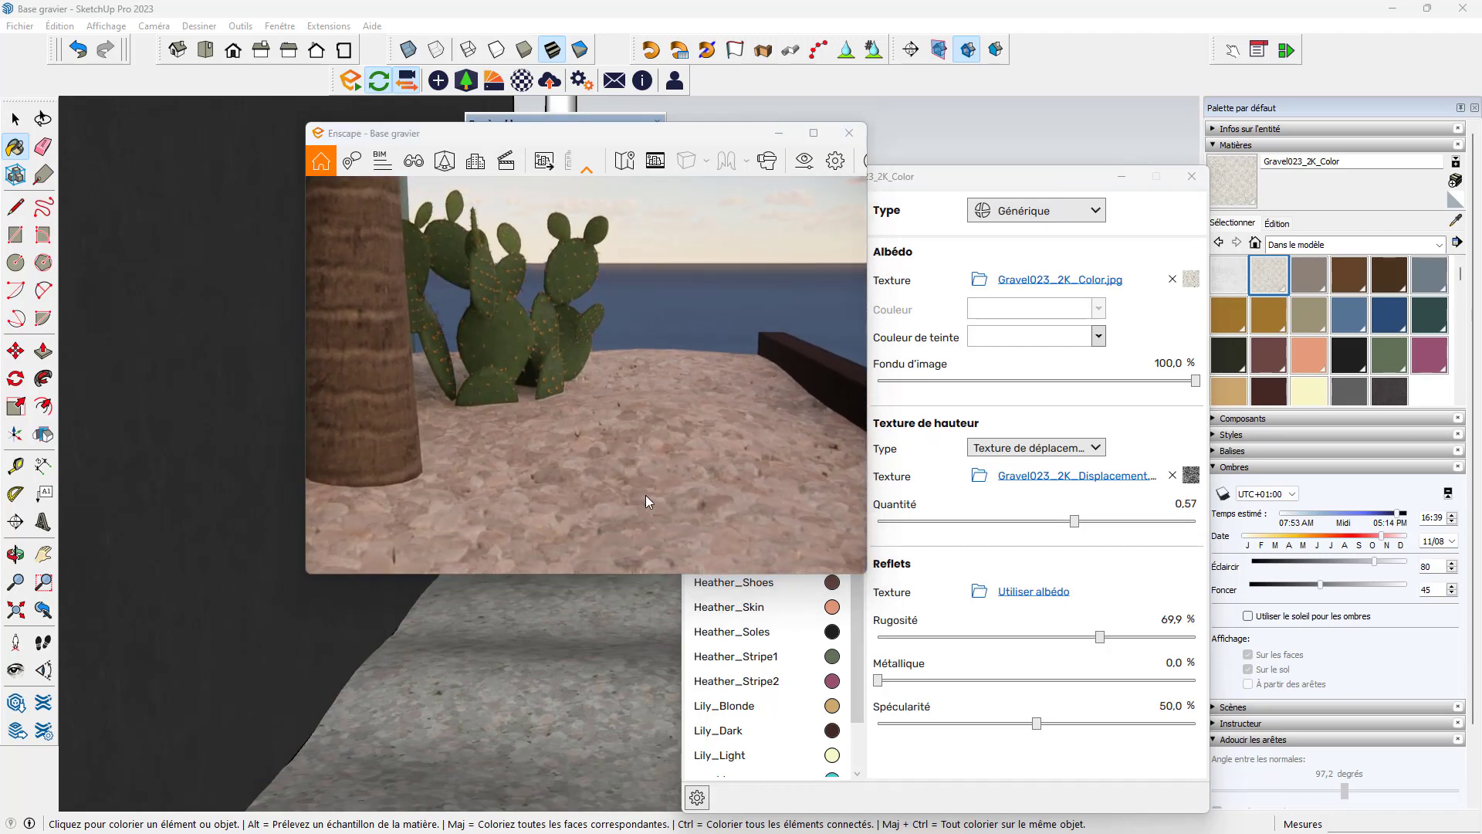
{"action": "middle_click_drag", "start_coordinate": [637, 494], "coordinate": [544, 406]}
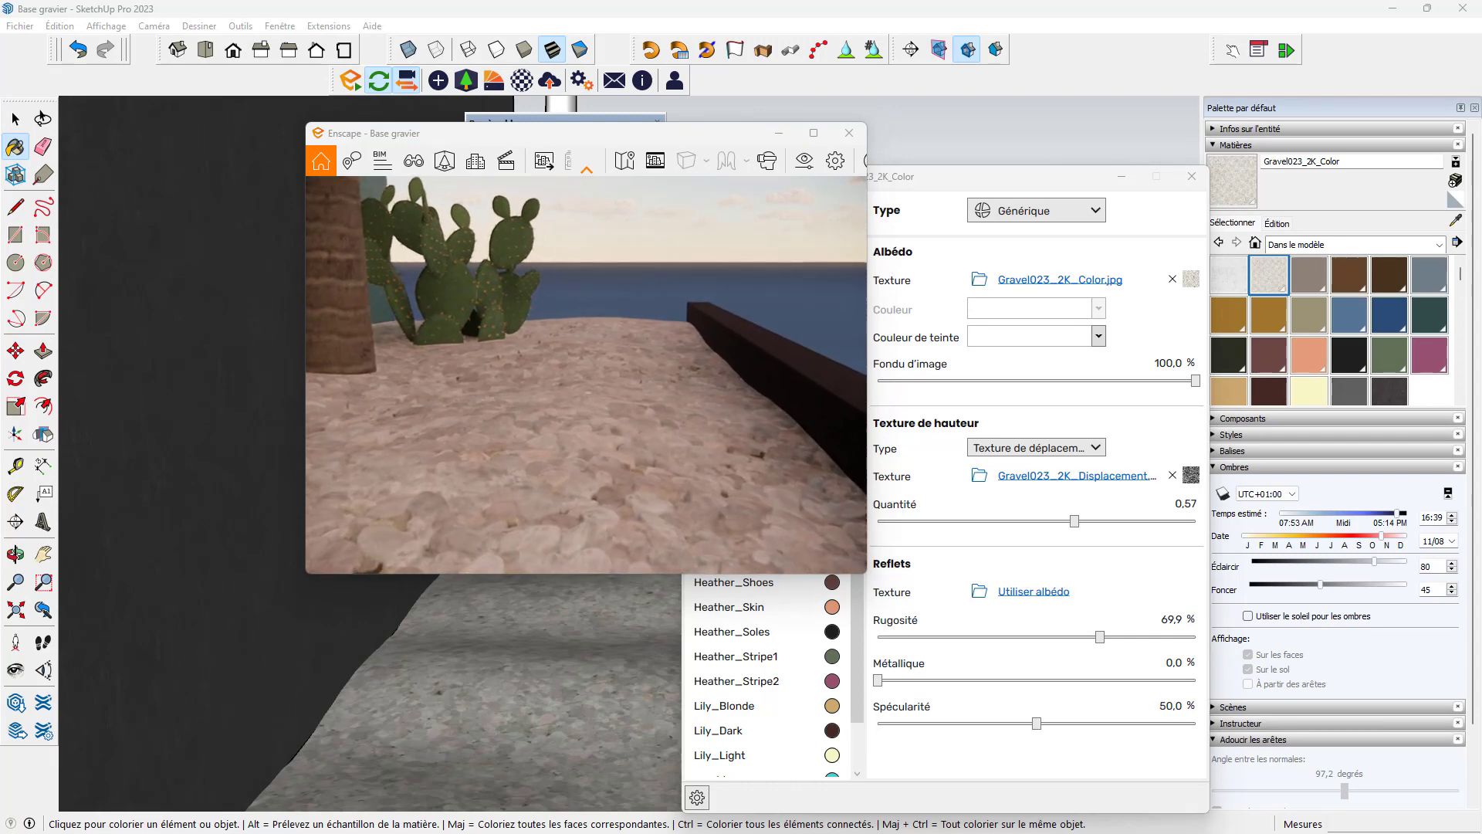
{"action": "left_click_drag", "start_coordinate": [666, 510], "coordinate": [647, 534]}
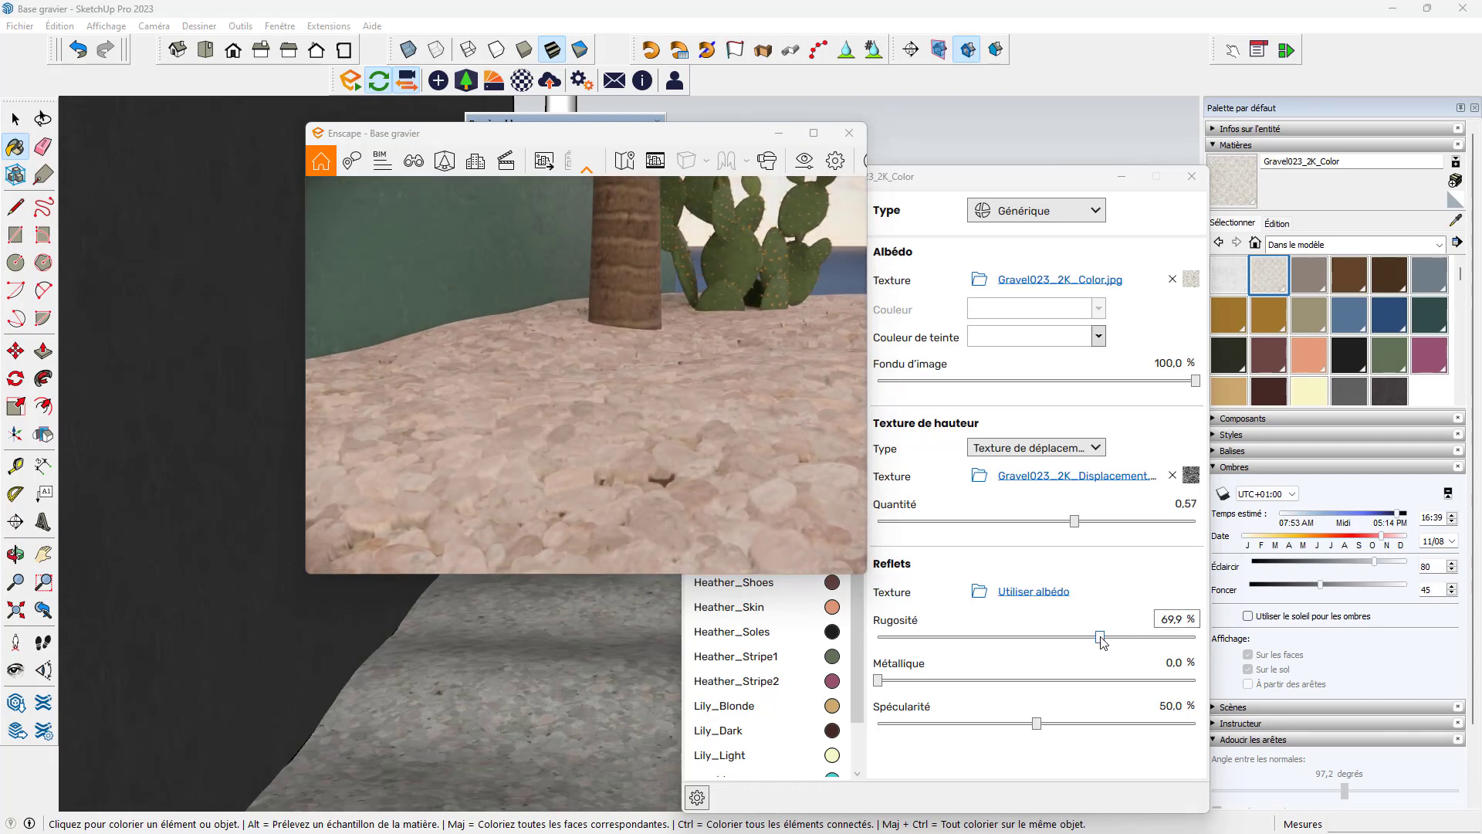
Step: Lower the gravel material's roughness to 53.9 % and clear the material editor away from the Enscape render
{"action": "left_click_drag", "start_coordinate": [1100, 637], "coordinate": [1084, 637]}
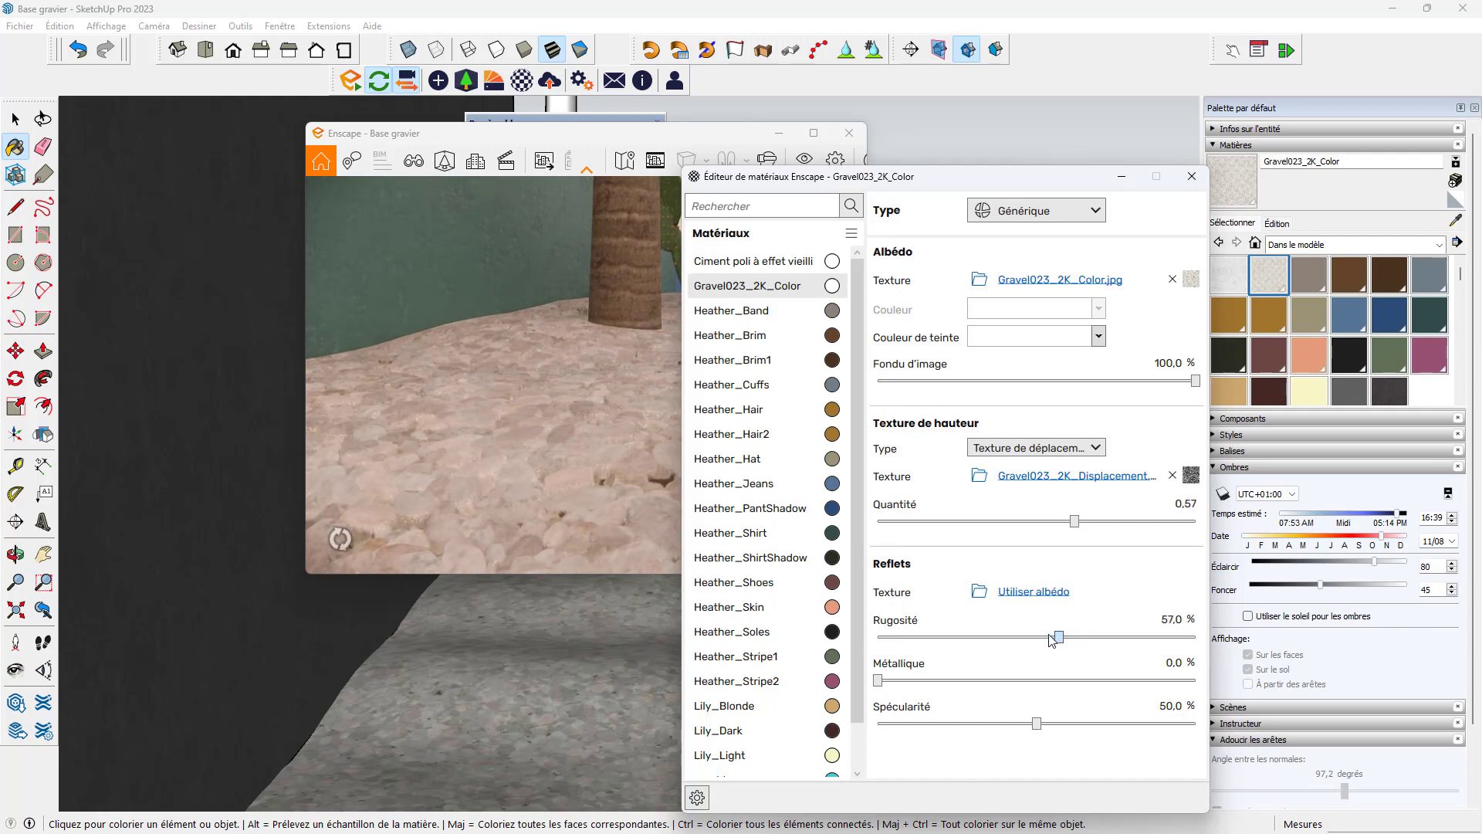
{"action": "left_click_drag", "start_coordinate": [945, 182], "coordinate": [1176, 173]}
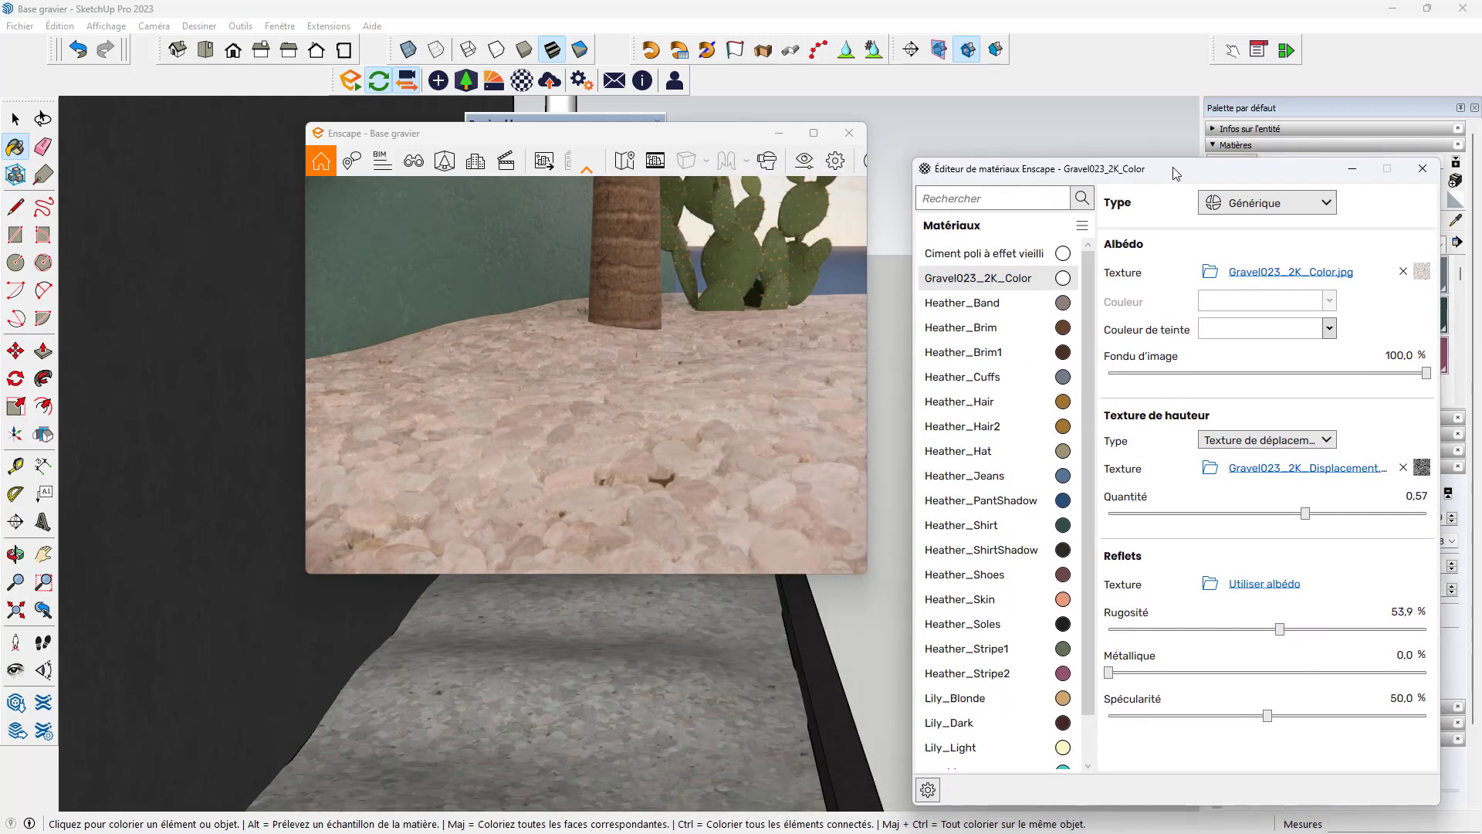
{"action": "mouse_move", "coordinate": [701, 486]}
{"action": "middle_mouse_down"}
{"action": "mouse_move", "coordinate": [628, 678]}
{"action": "mouse_move", "coordinate": [578, 653]}
{"action": "mouse_move", "coordinate": [555, 679]}
{"action": "middle_mouse_up"}
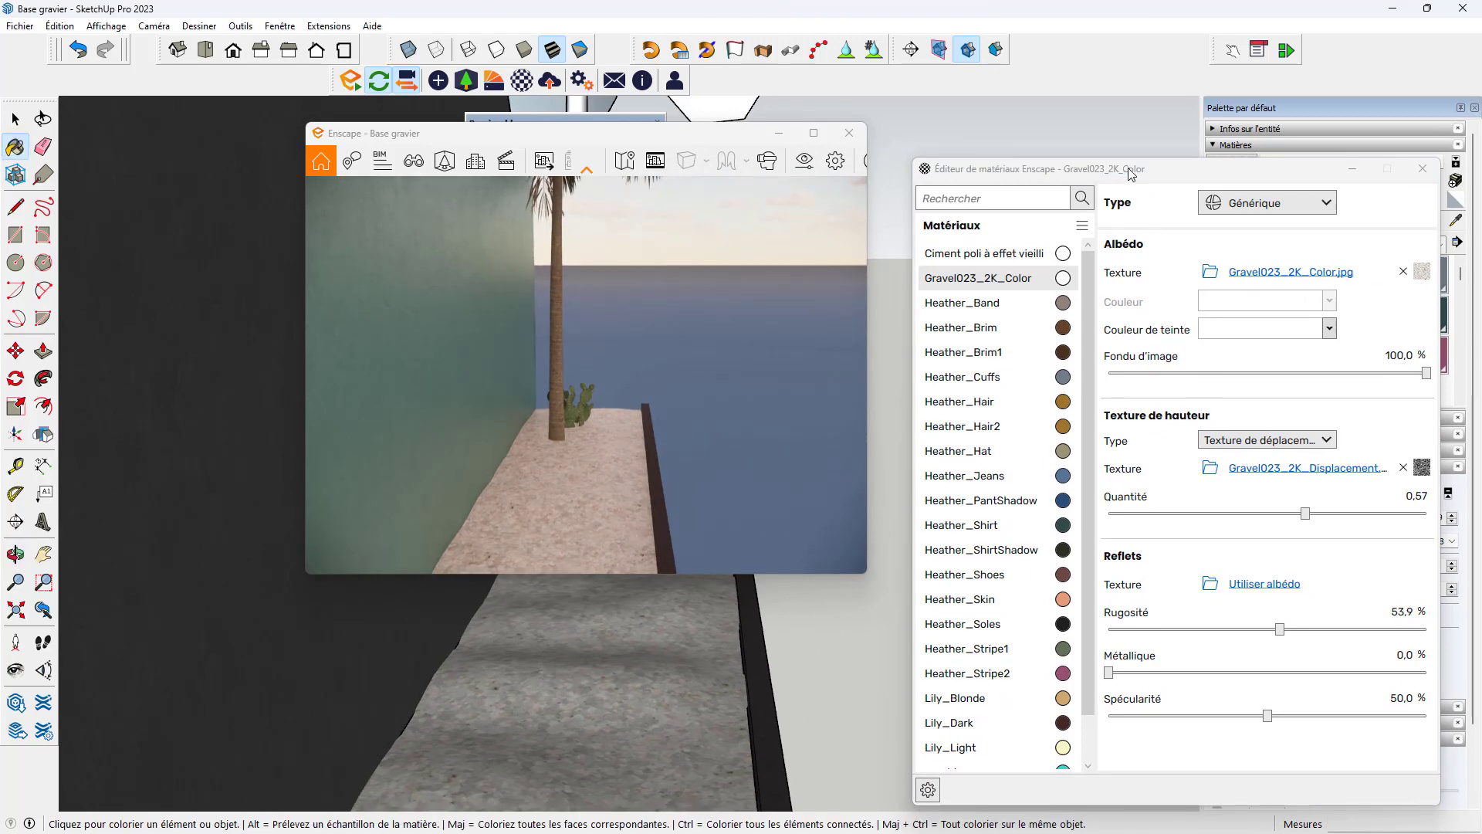
Step: Set the shadow time to 16:25, moving the material editor out of the way and back beside the render
{"action": "mouse_move", "coordinate": [1131, 175]}
{"action": "left_mouse_down"}
{"action": "mouse_move", "coordinate": [896, 330]}
{"action": "mouse_move", "coordinate": [868, 369]}
{"action": "left_mouse_up"}
{"action": "left_click_drag", "start_coordinate": [1399, 514], "coordinate": [1395, 515]}
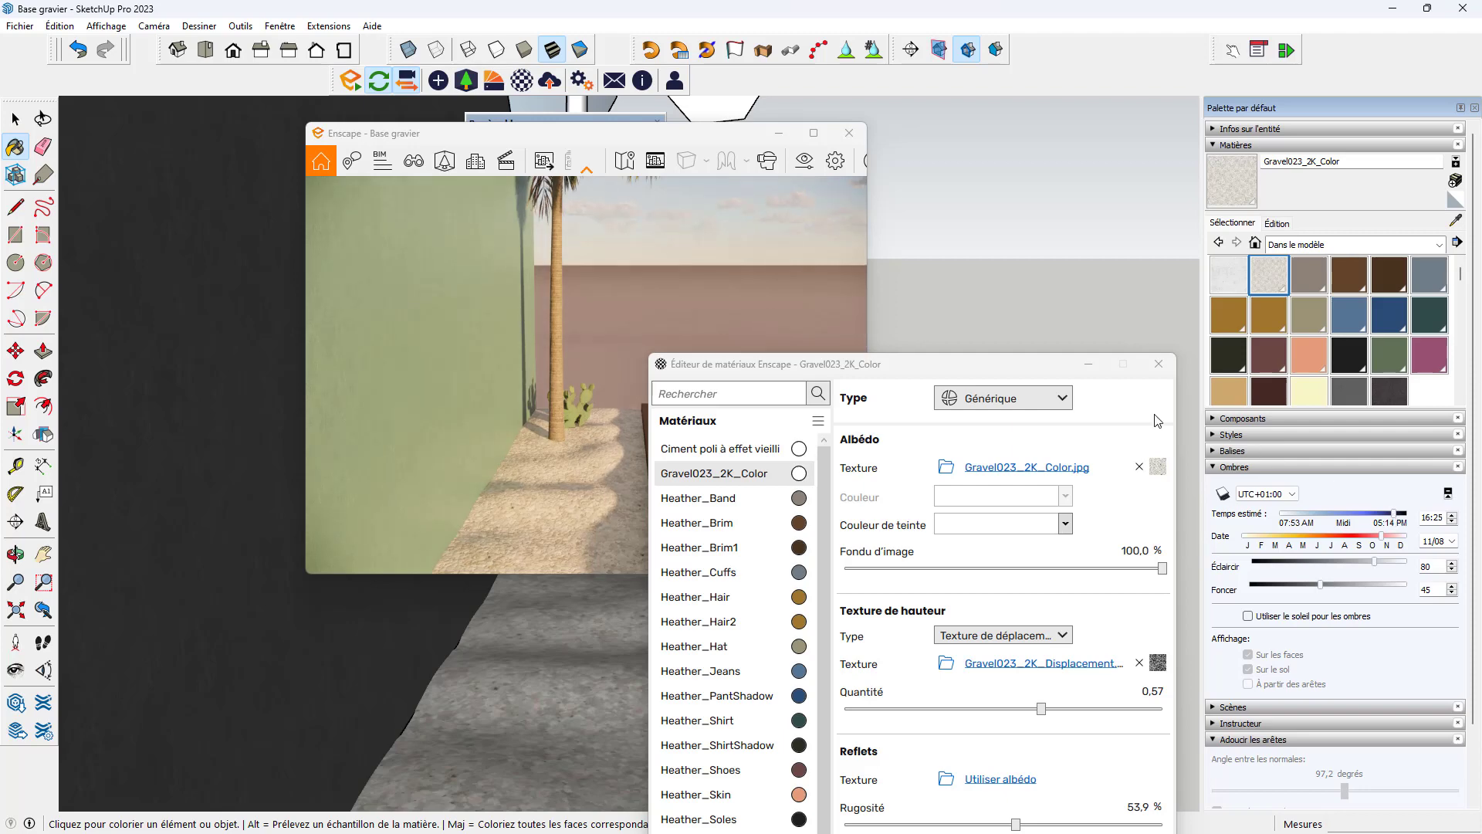
{"action": "left_click_drag", "start_coordinate": [999, 374], "coordinate": [1176, 300]}
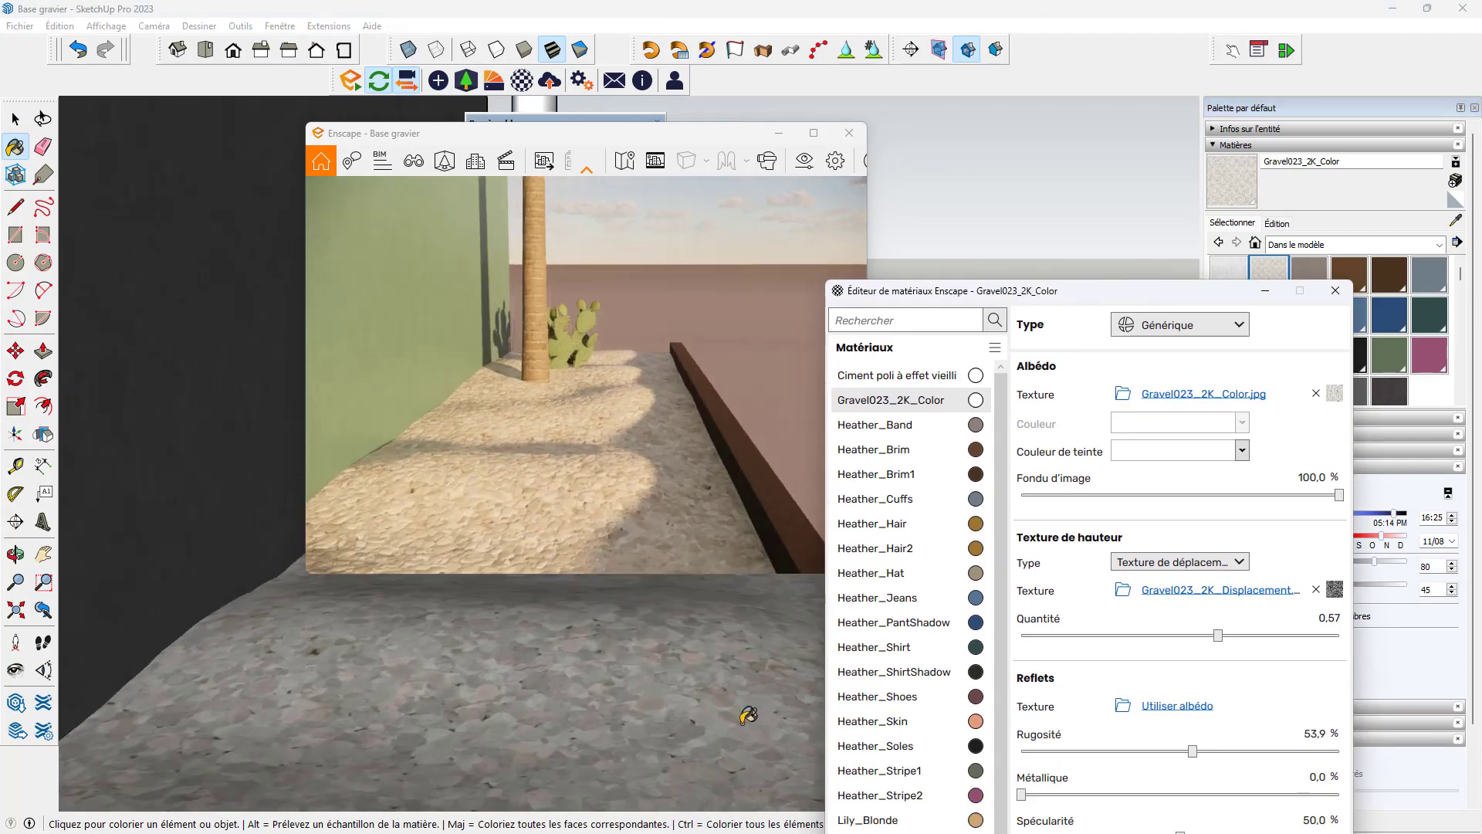
Step: View the gravel bed against the light and lower its material's roughness to 38.1 %
{"action": "scroll", "coordinate": [743, 723], "scroll_direction": "up", "scroll_amount": 1}
{"action": "mouse_move", "coordinate": [729, 689]}
{"action": "middle_mouse_down"}
{"action": "mouse_move", "coordinate": [605, 576]}
{"action": "mouse_move", "coordinate": [404, 698]}
{"action": "mouse_move", "coordinate": [285, 707]}
{"action": "middle_mouse_up"}
{"action": "mouse_move", "coordinate": [523, 680]}
{"action": "middle_mouse_down"}
{"action": "mouse_move", "coordinate": [182, 685]}
{"action": "mouse_move", "coordinate": [414, 678]}
{"action": "mouse_move", "coordinate": [201, 686]}
{"action": "middle_mouse_up"}
{"action": "mouse_move", "coordinate": [420, 688]}
{"action": "middle_mouse_down"}
{"action": "mouse_move", "coordinate": [320, 657]}
{"action": "mouse_move", "coordinate": [406, 671]}
{"action": "mouse_move", "coordinate": [367, 702]}
{"action": "middle_mouse_up"}
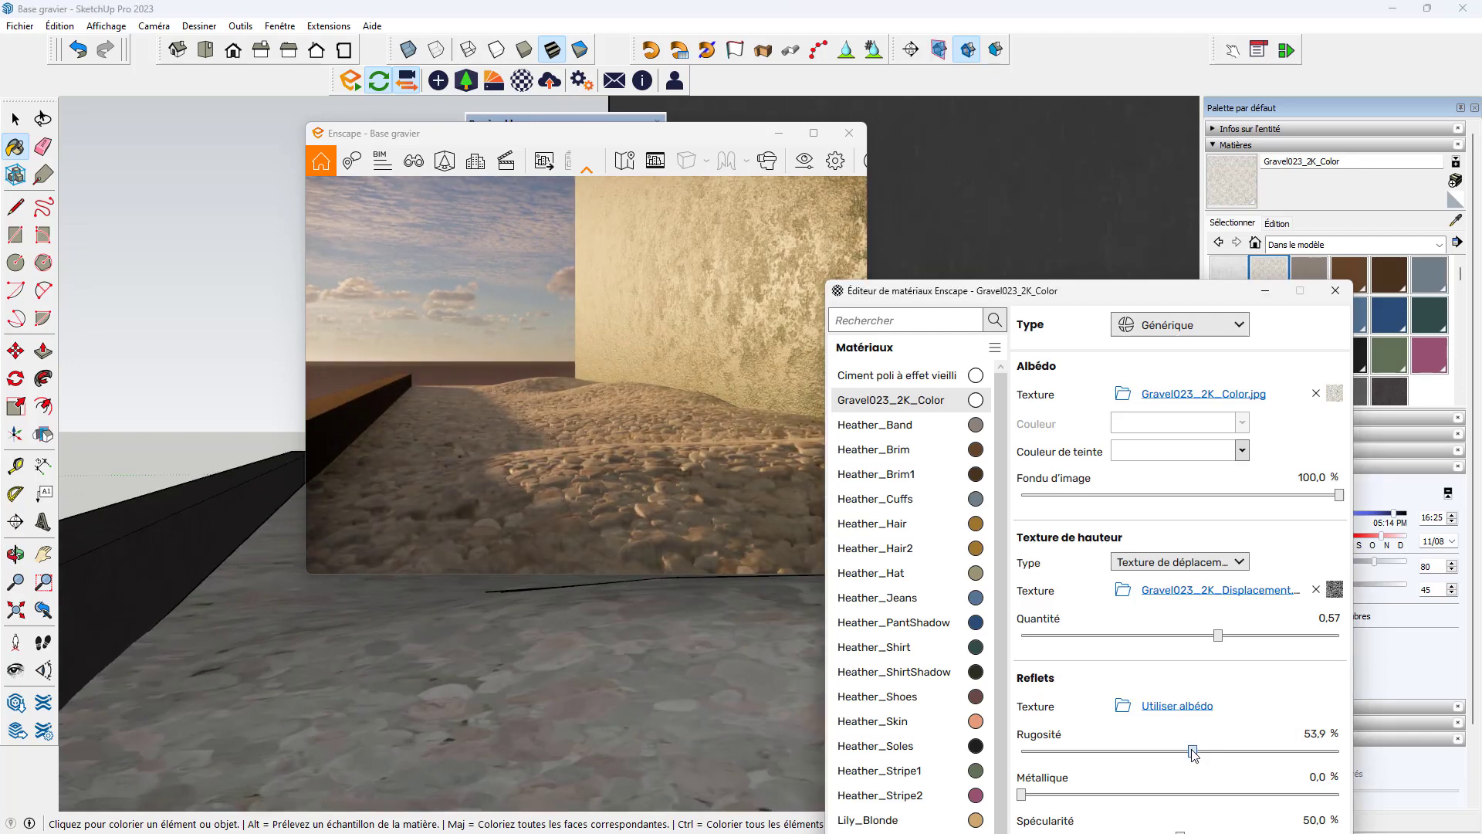
{"action": "left_click_drag", "start_coordinate": [1193, 751], "coordinate": [1136, 757]}
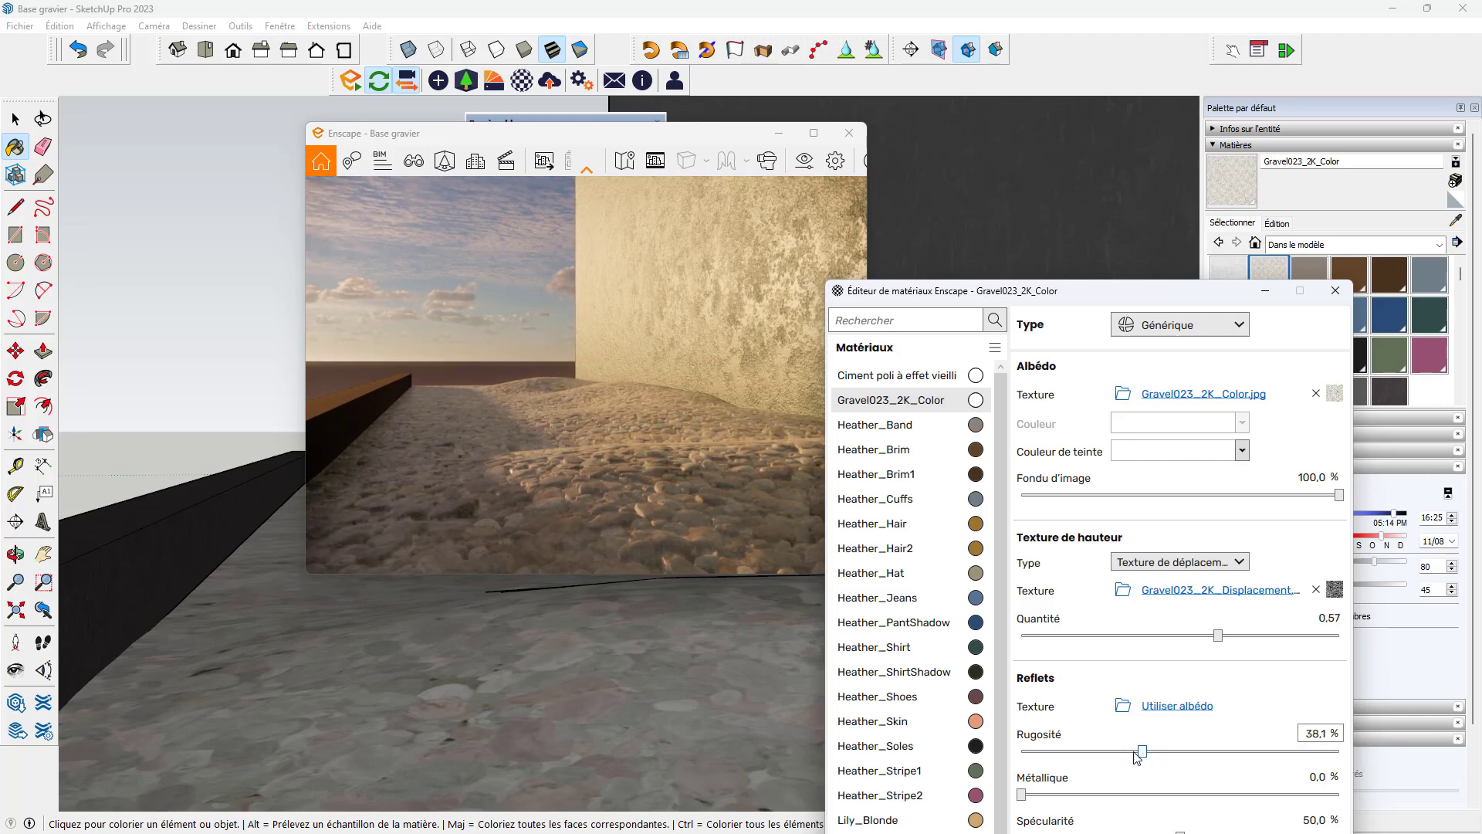
Step: Load Gravel023_2K_Roughness as the gravel material's reflection texture and inspect the stones up close near the palm trunk
{"action": "scroll", "coordinate": [476, 683], "scroll_direction": "up", "scroll_amount": 5}
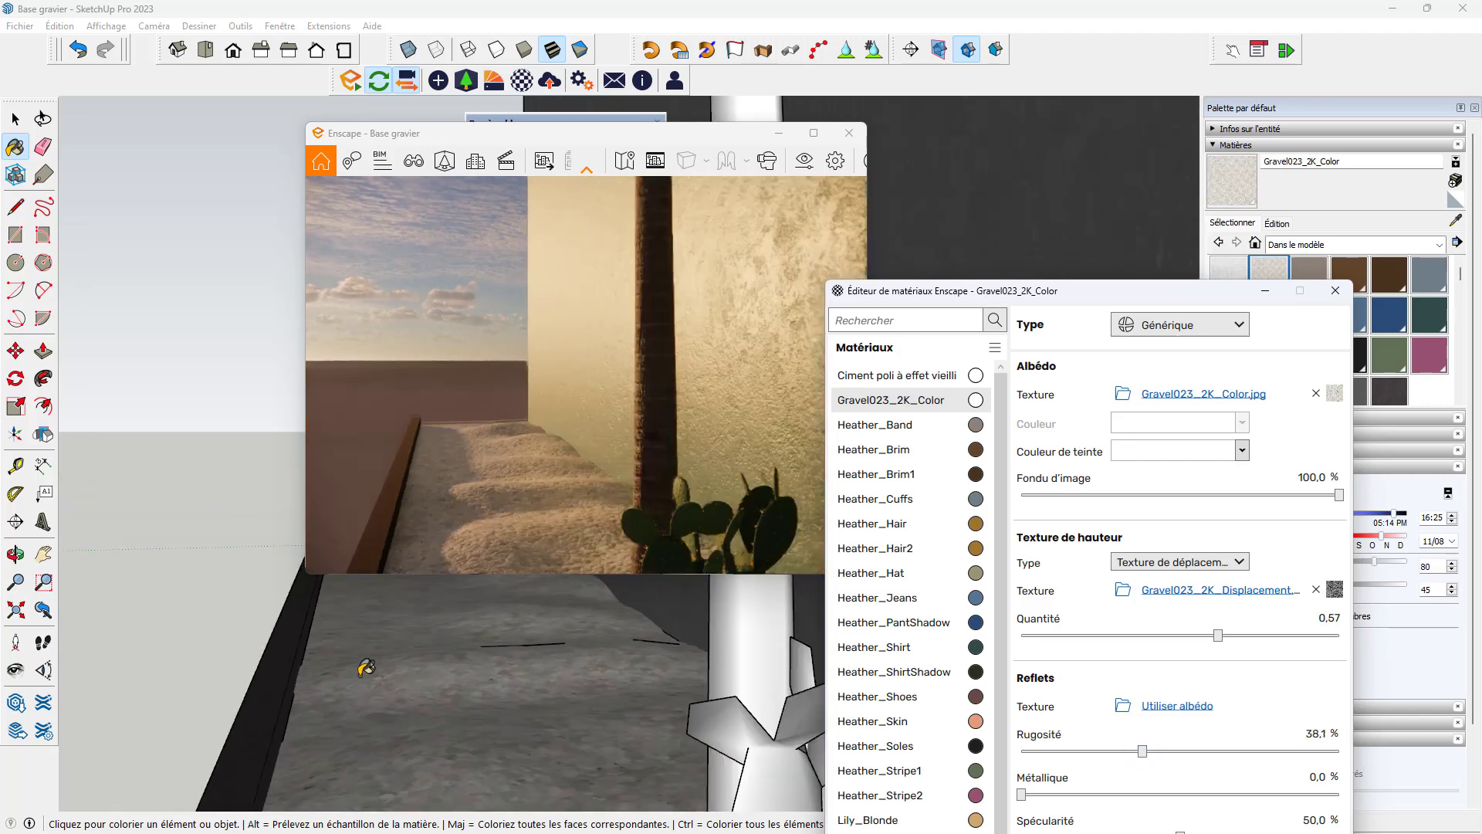
{"action": "left_click_drag", "start_coordinate": [1135, 300], "coordinate": [1145, 144]}
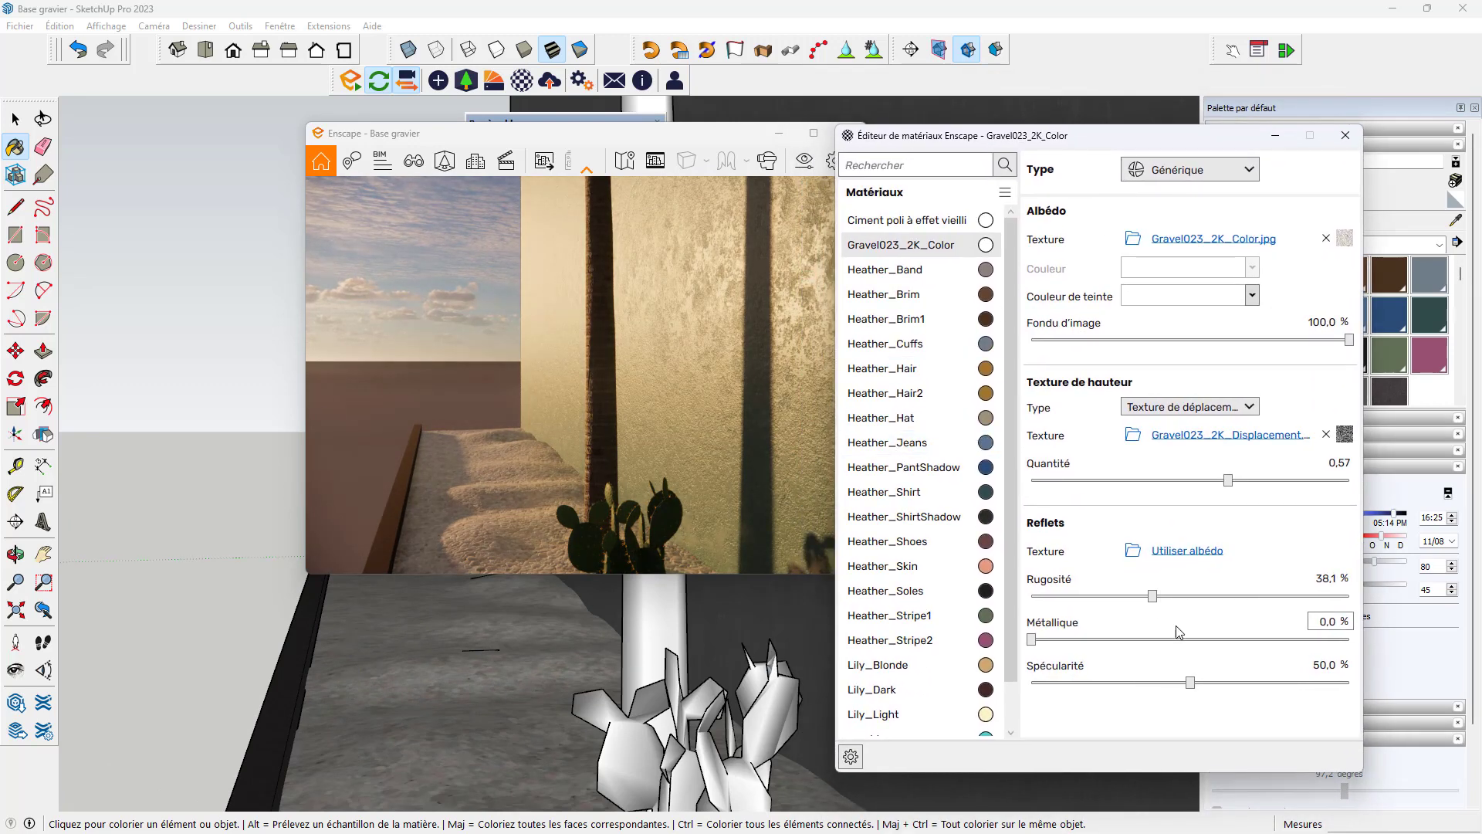
{"action": "mouse_move", "coordinate": [1192, 556]}
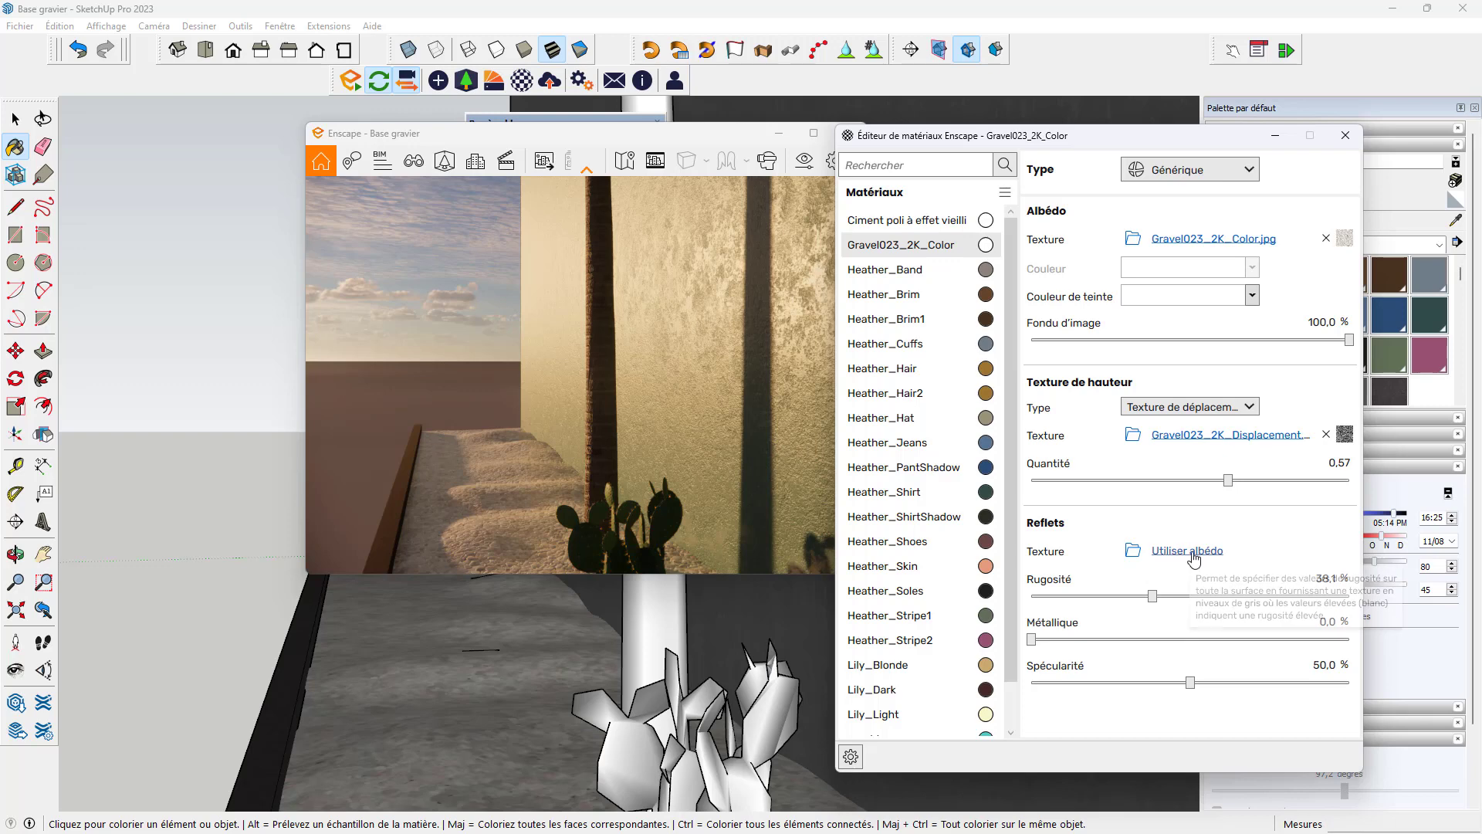
{"action": "left_click", "coordinate": [1131, 551]}
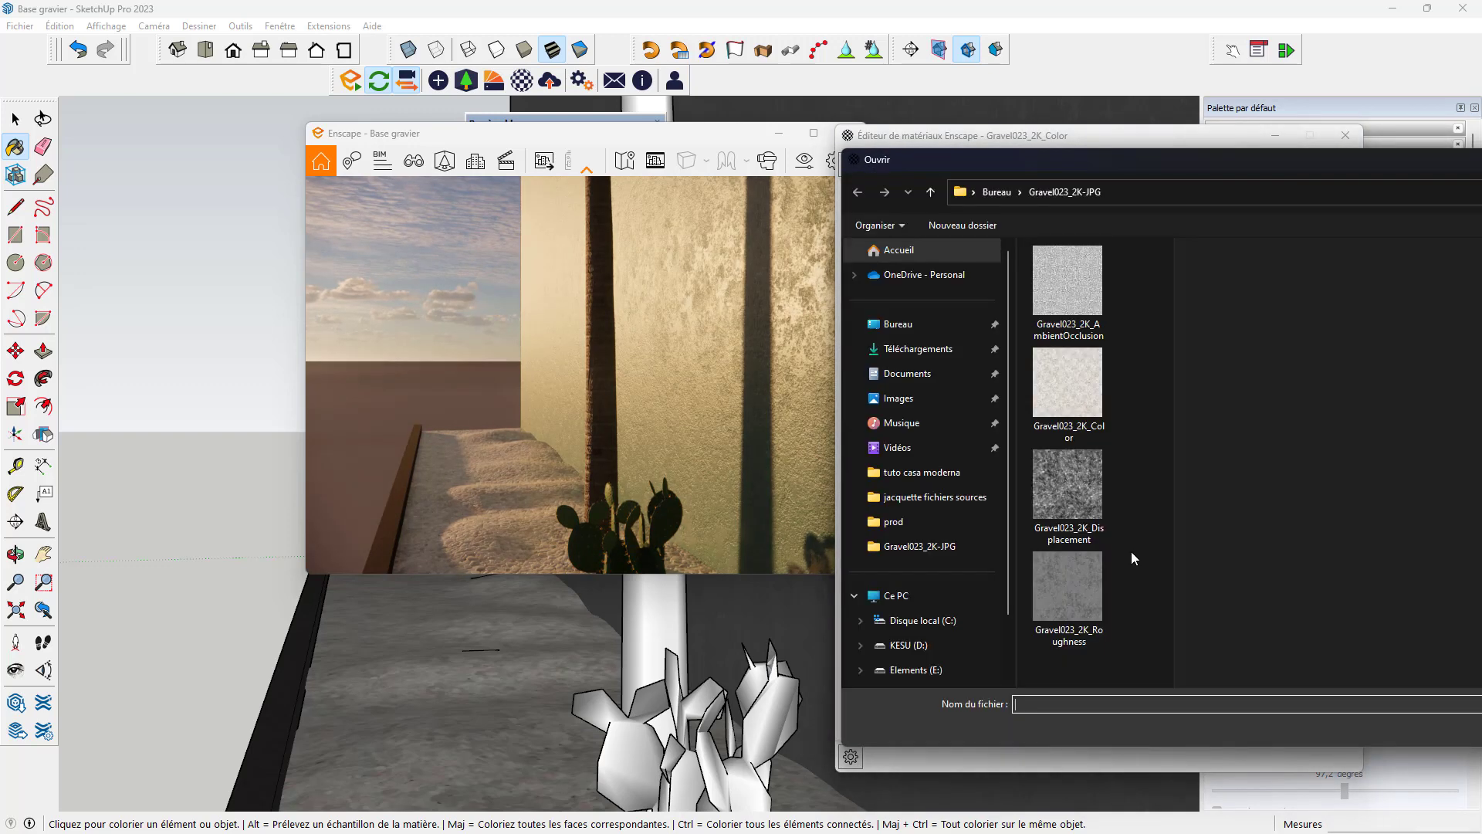
{"action": "left_click", "coordinate": [1070, 579]}
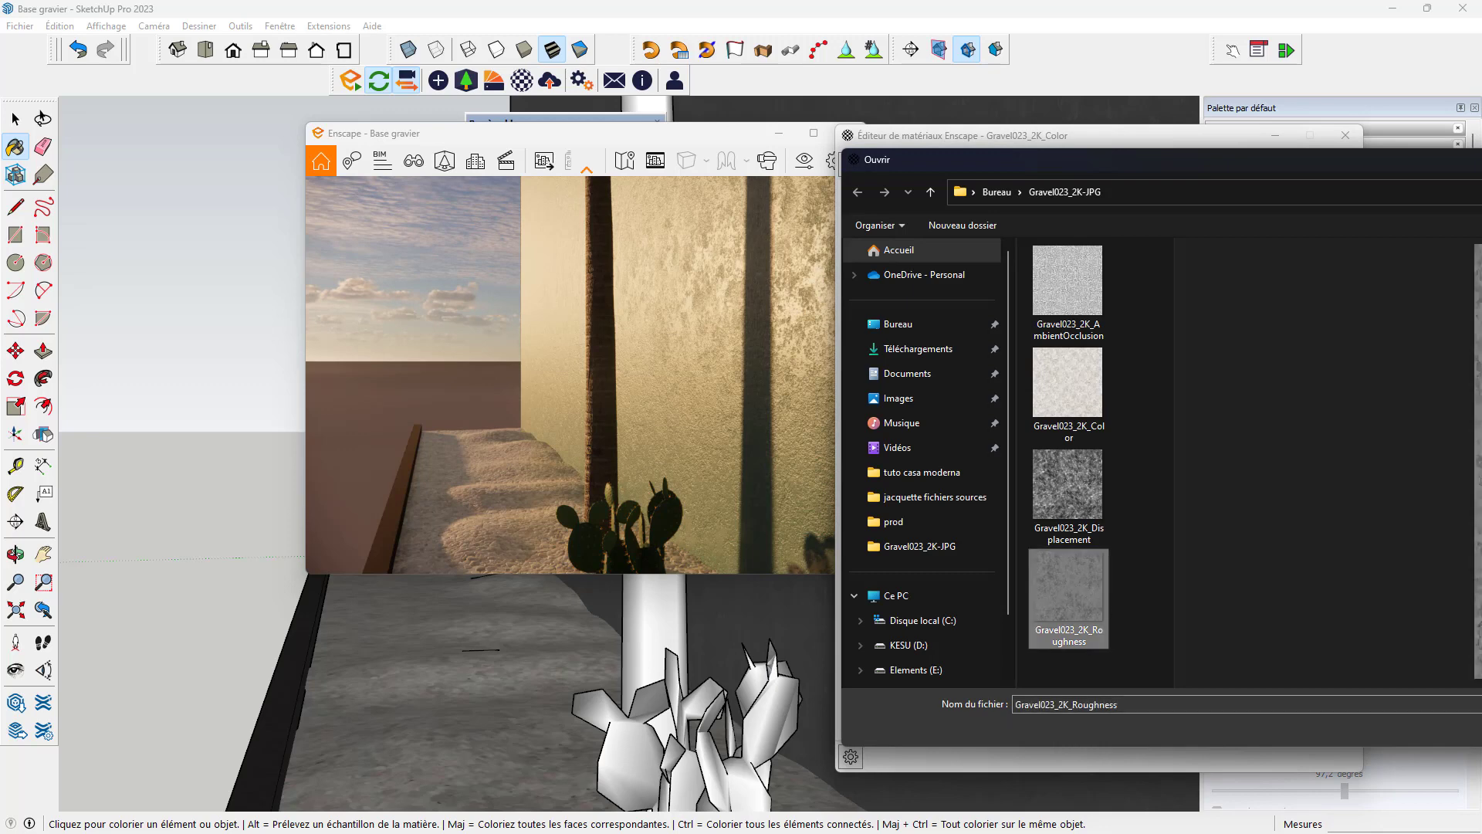
{"action": "key", "text": "Return"}
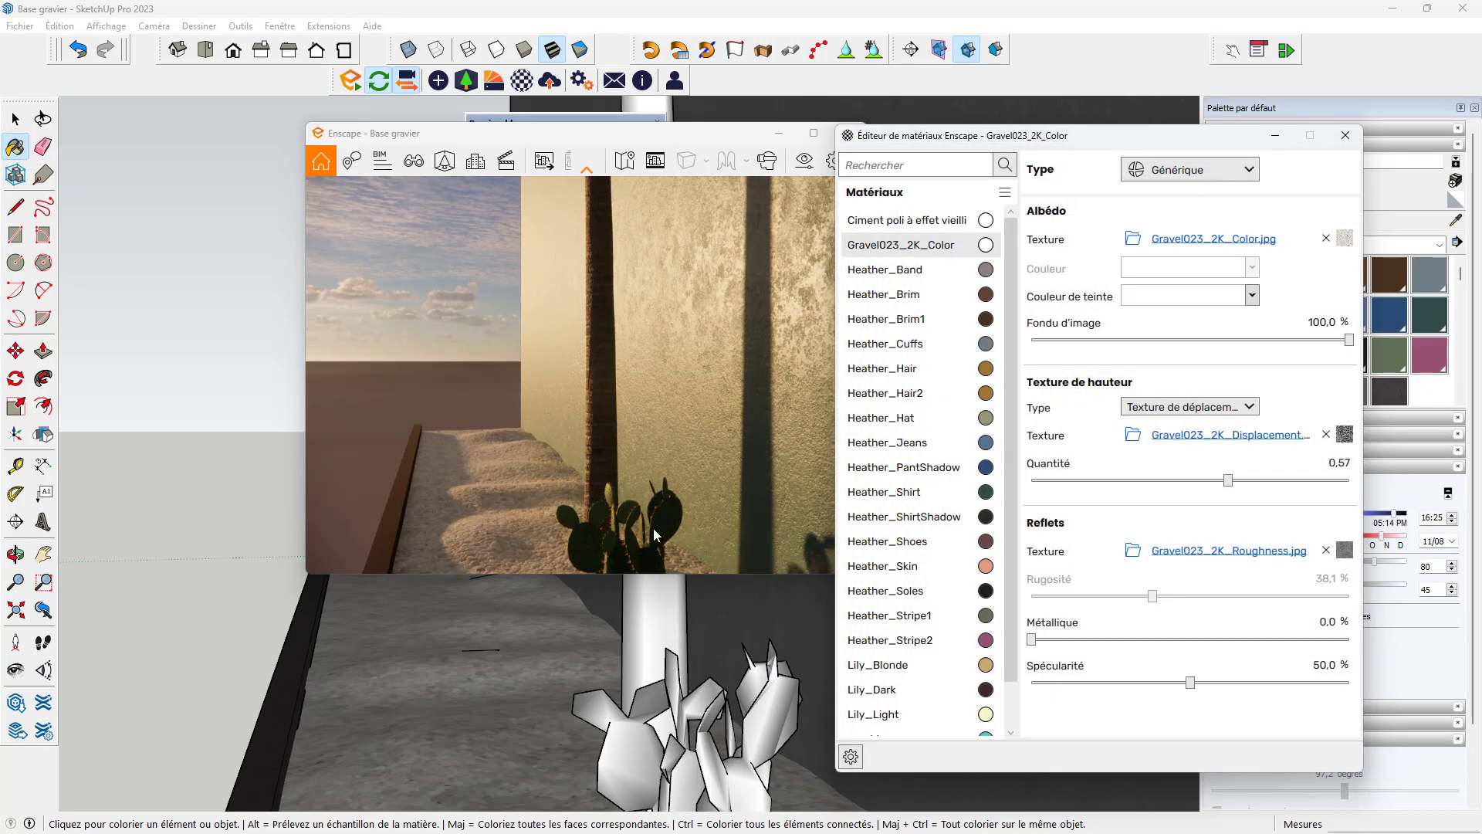
{"action": "scroll", "coordinate": [516, 682], "scroll_direction": "up", "scroll_amount": 6}
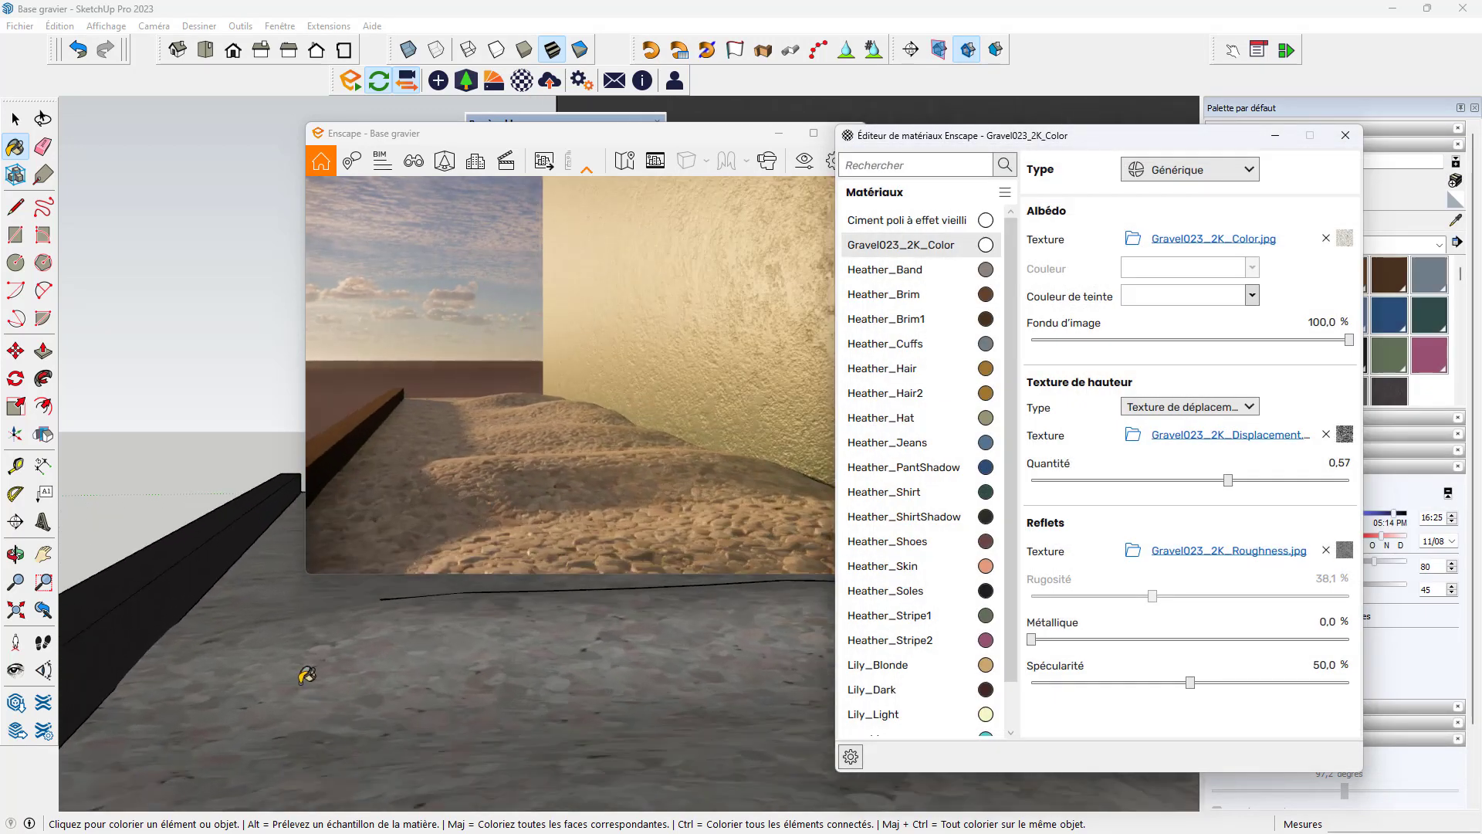
{"action": "mouse_move", "coordinate": [327, 668]}
{"action": "middle_mouse_down"}
{"action": "mouse_move", "coordinate": [513, 734]}
{"action": "mouse_move", "coordinate": [954, 828]}
{"action": "mouse_move", "coordinate": [1253, 784]}
{"action": "middle_mouse_up"}
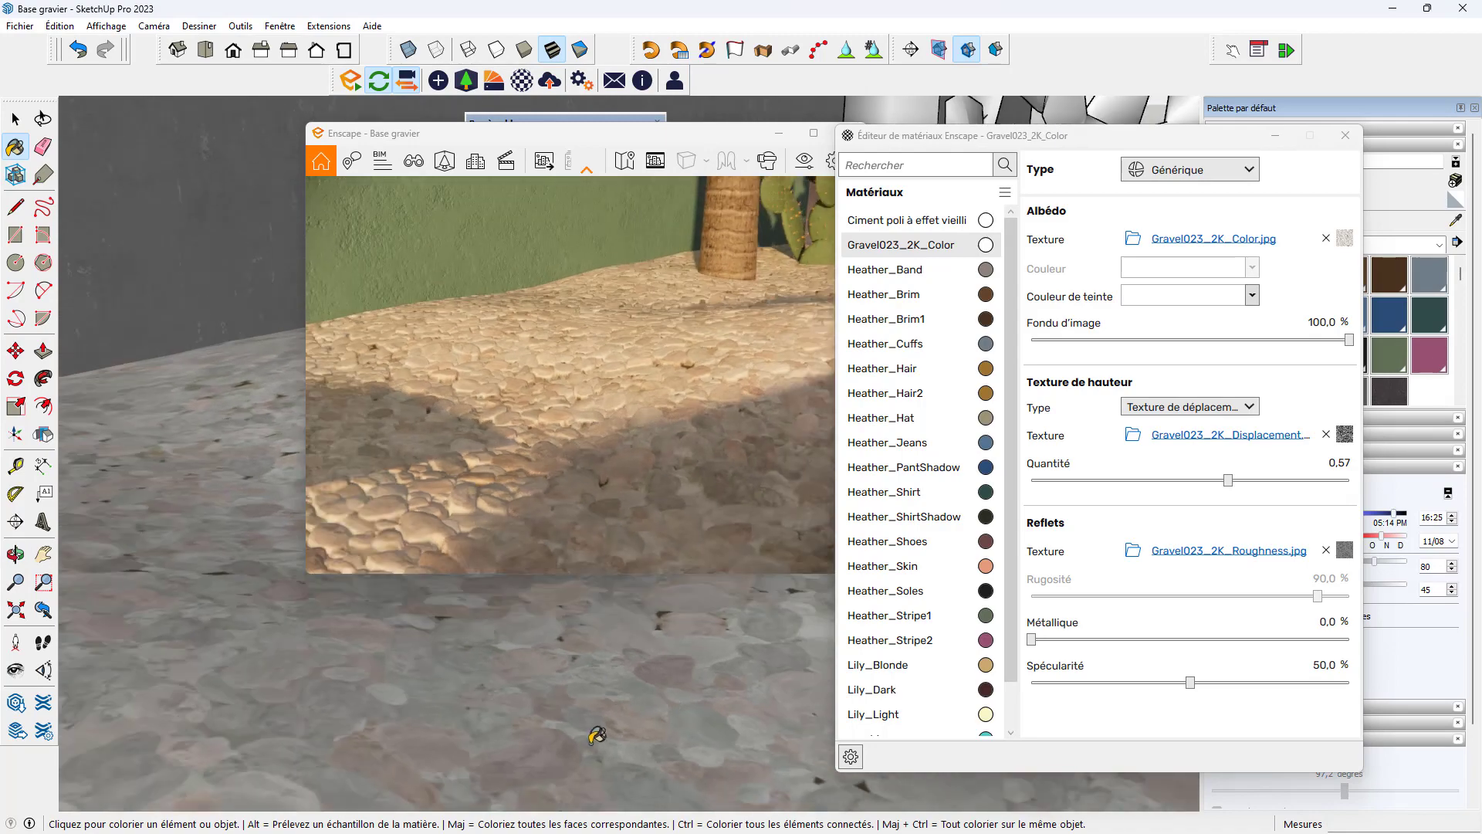
{"action": "mouse_move", "coordinate": [599, 734]}
{"action": "middle_mouse_down"}
{"action": "mouse_move", "coordinate": [783, 676]}
{"action": "mouse_move", "coordinate": [553, 688]}
{"action": "mouse_move", "coordinate": [562, 699]}
{"action": "middle_mouse_up"}
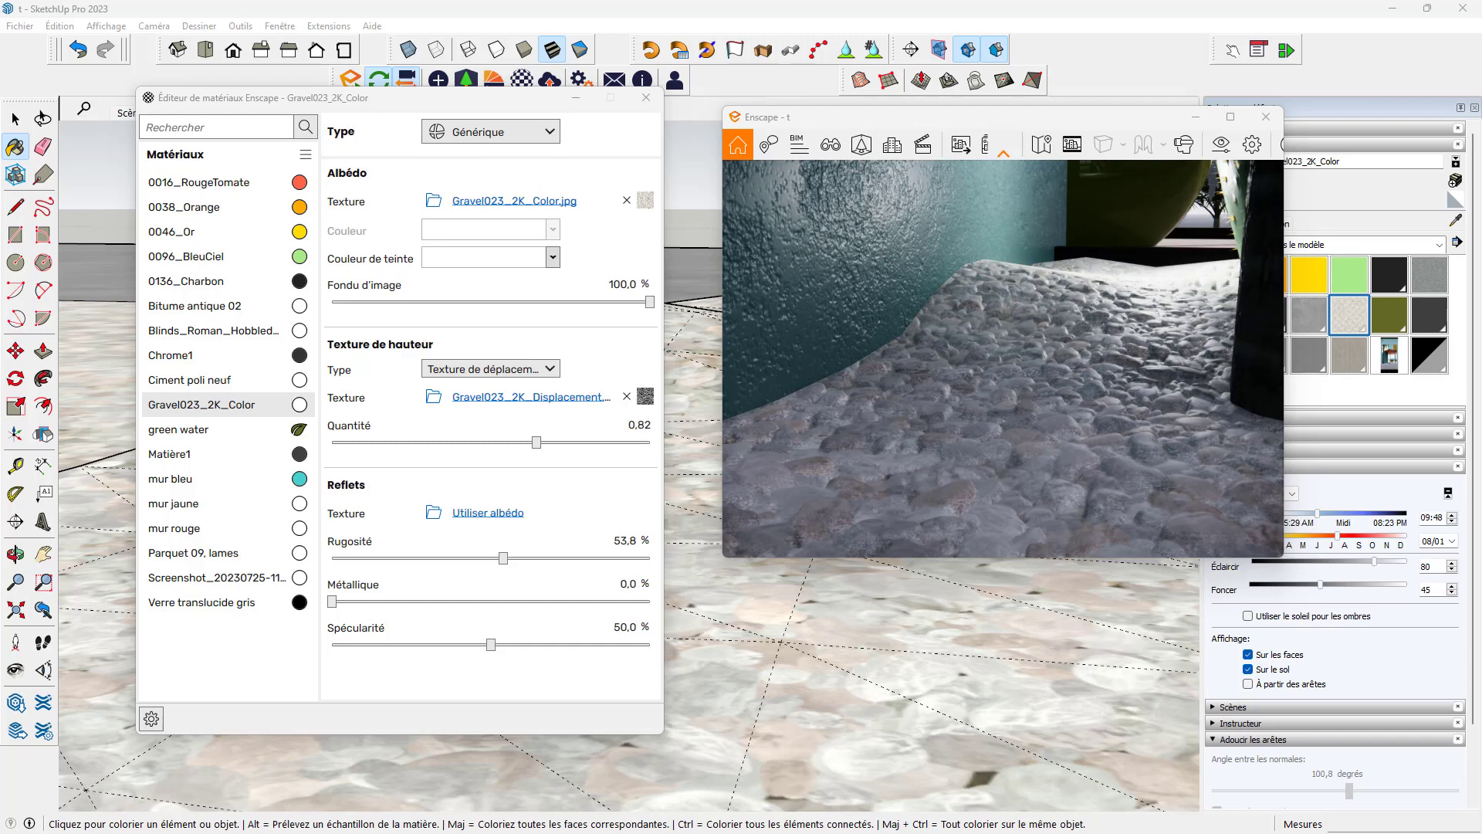
Step: In the t model, load Gravel023_2K_Roughness as the reflection texture of the Gravel023_2K_Color material
{"action": "mouse_move", "coordinate": [869, 628]}
{"action": "middle_mouse_down"}
{"action": "mouse_move", "coordinate": [1039, 639]}
{"action": "mouse_move", "coordinate": [1040, 622]}
{"action": "mouse_move", "coordinate": [849, 622]}
{"action": "middle_mouse_up"}
{"action": "key", "text": "b"}
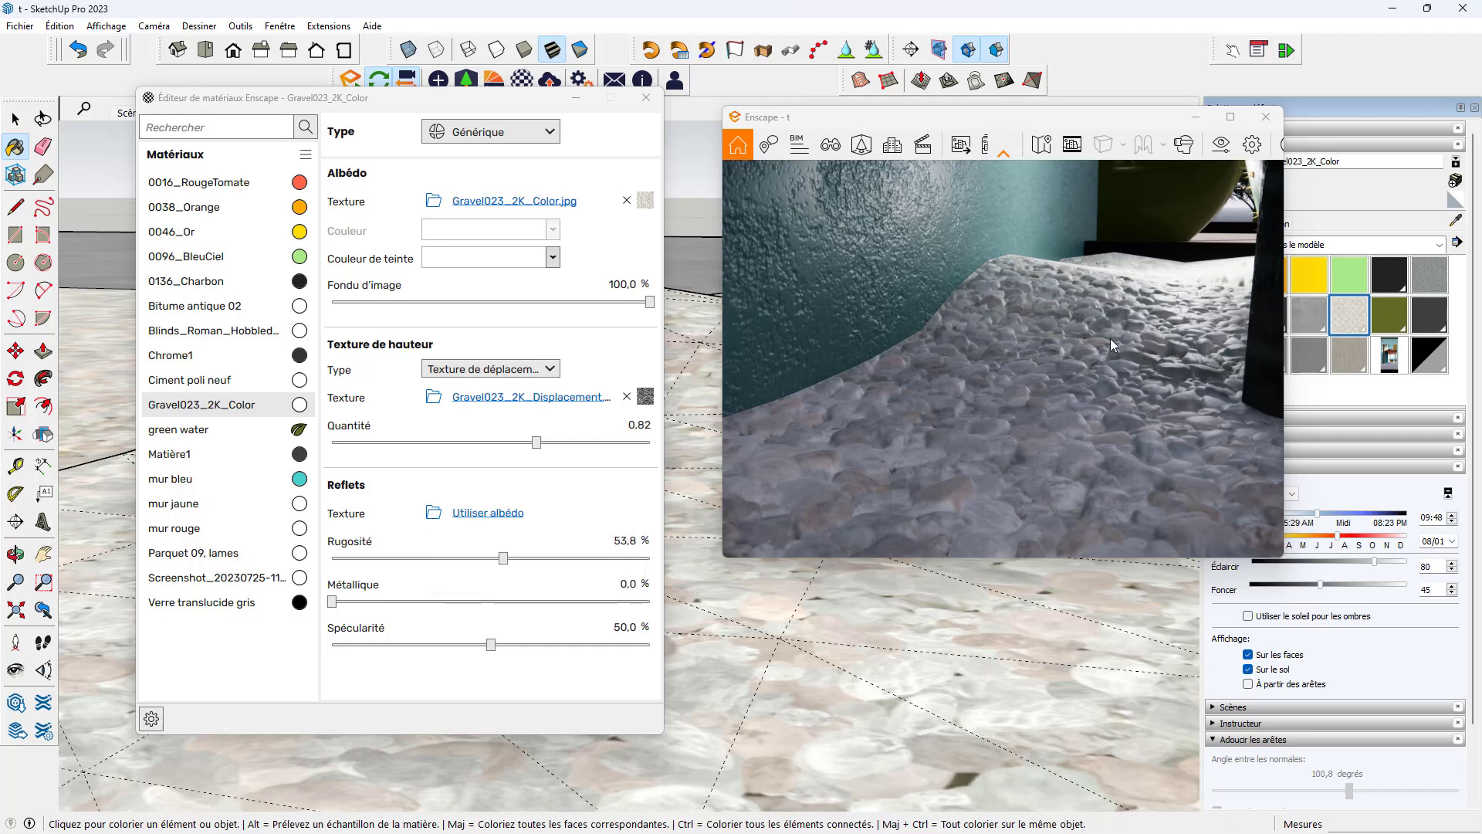
{"action": "mouse_move", "coordinate": [1007, 596]}
{"action": "middle_mouse_down"}
{"action": "mouse_move", "coordinate": [949, 609]}
{"action": "mouse_move", "coordinate": [1059, 590]}
{"action": "mouse_move", "coordinate": [1027, 595]}
{"action": "middle_mouse_up"}
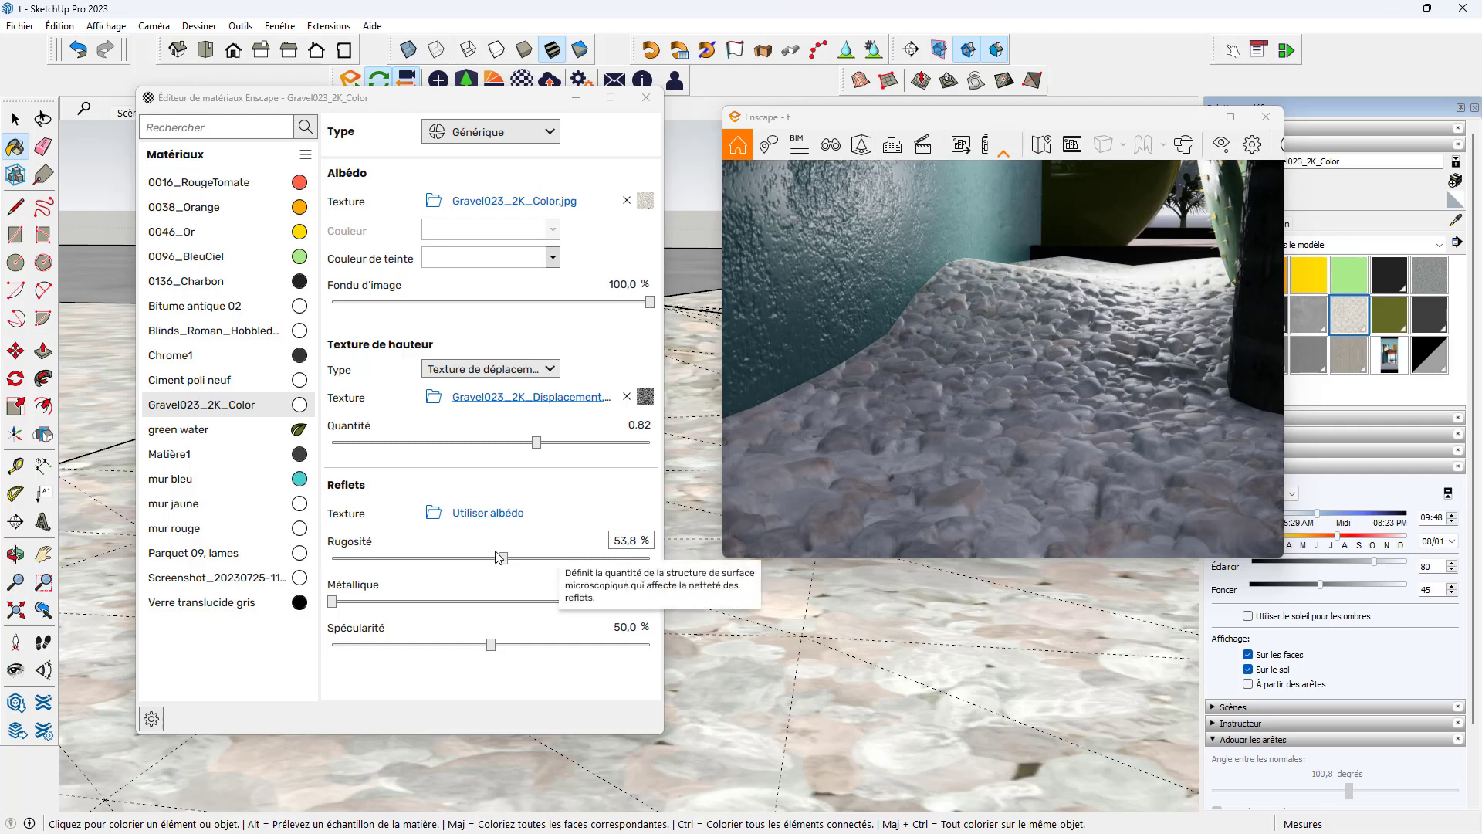
{"action": "left_click", "coordinate": [433, 513]}
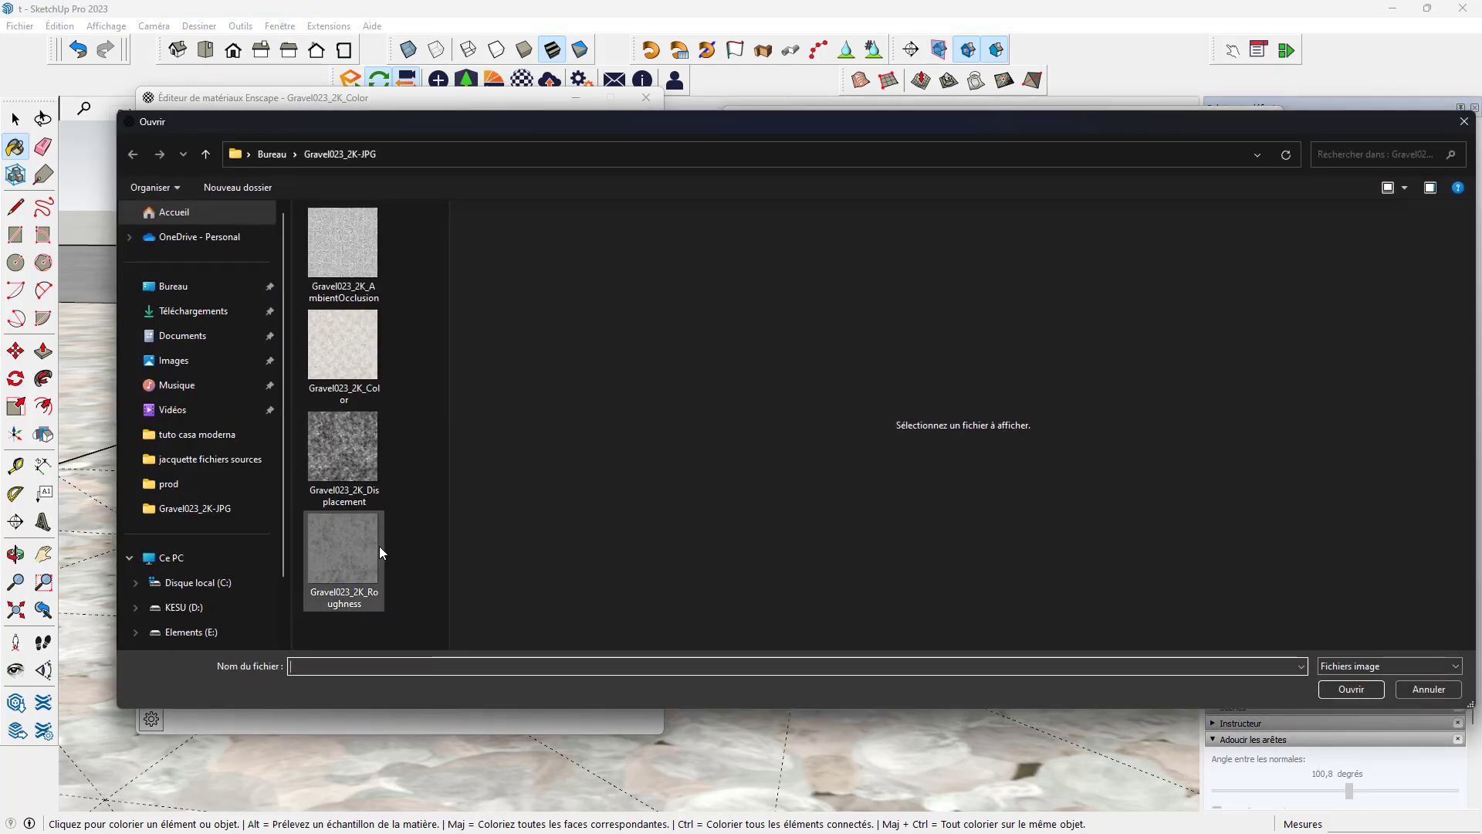
{"action": "left_click", "coordinate": [357, 550]}
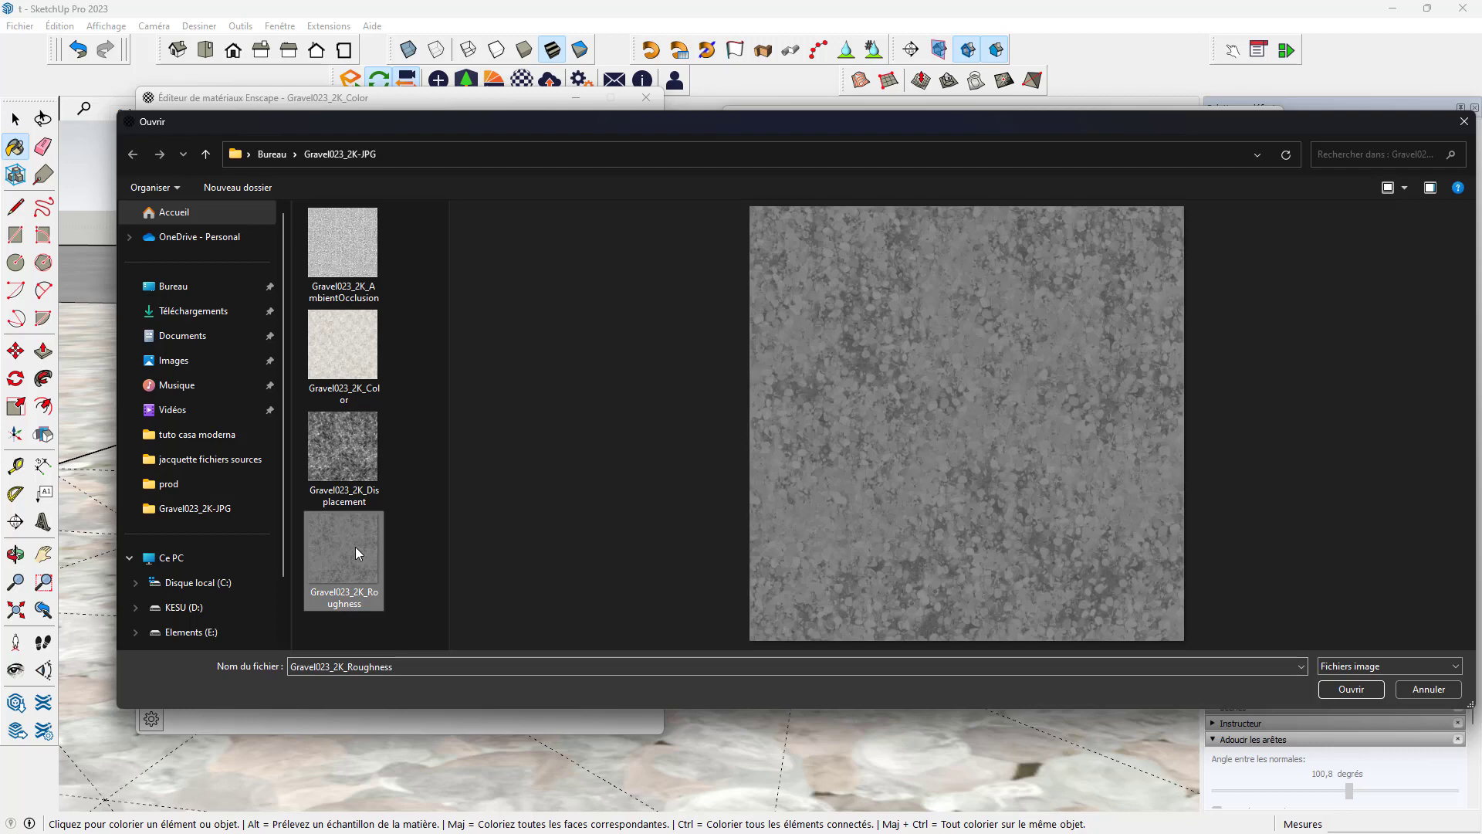
{"action": "left_click", "coordinate": [1340, 689]}
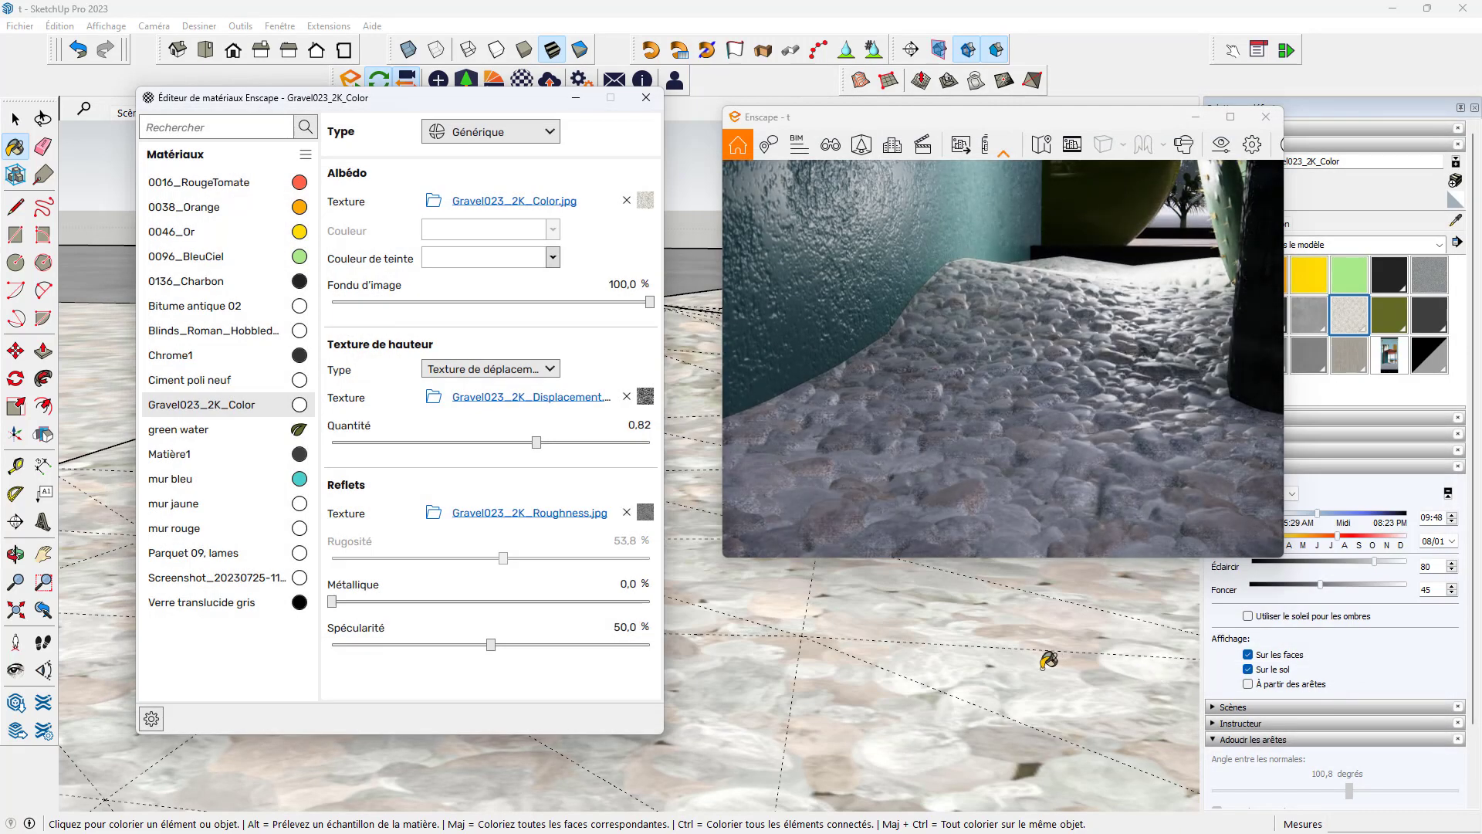
Step: Enlarge the Enscape render to full screen and examine the gravel's reflections beside the teal wall, close up and from farther back
{"action": "middle_click", "coordinate": [965, 654]}
{"action": "mouse_move", "coordinate": [938, 656]}
{"action": "middle_mouse_down"}
{"action": "mouse_move", "coordinate": [831, 661]}
{"action": "mouse_move", "coordinate": [1102, 691]}
{"action": "mouse_move", "coordinate": [1037, 712]}
{"action": "mouse_move", "coordinate": [949, 605]}
{"action": "mouse_move", "coordinate": [916, 651]}
{"action": "mouse_move", "coordinate": [990, 634]}
{"action": "middle_mouse_up"}
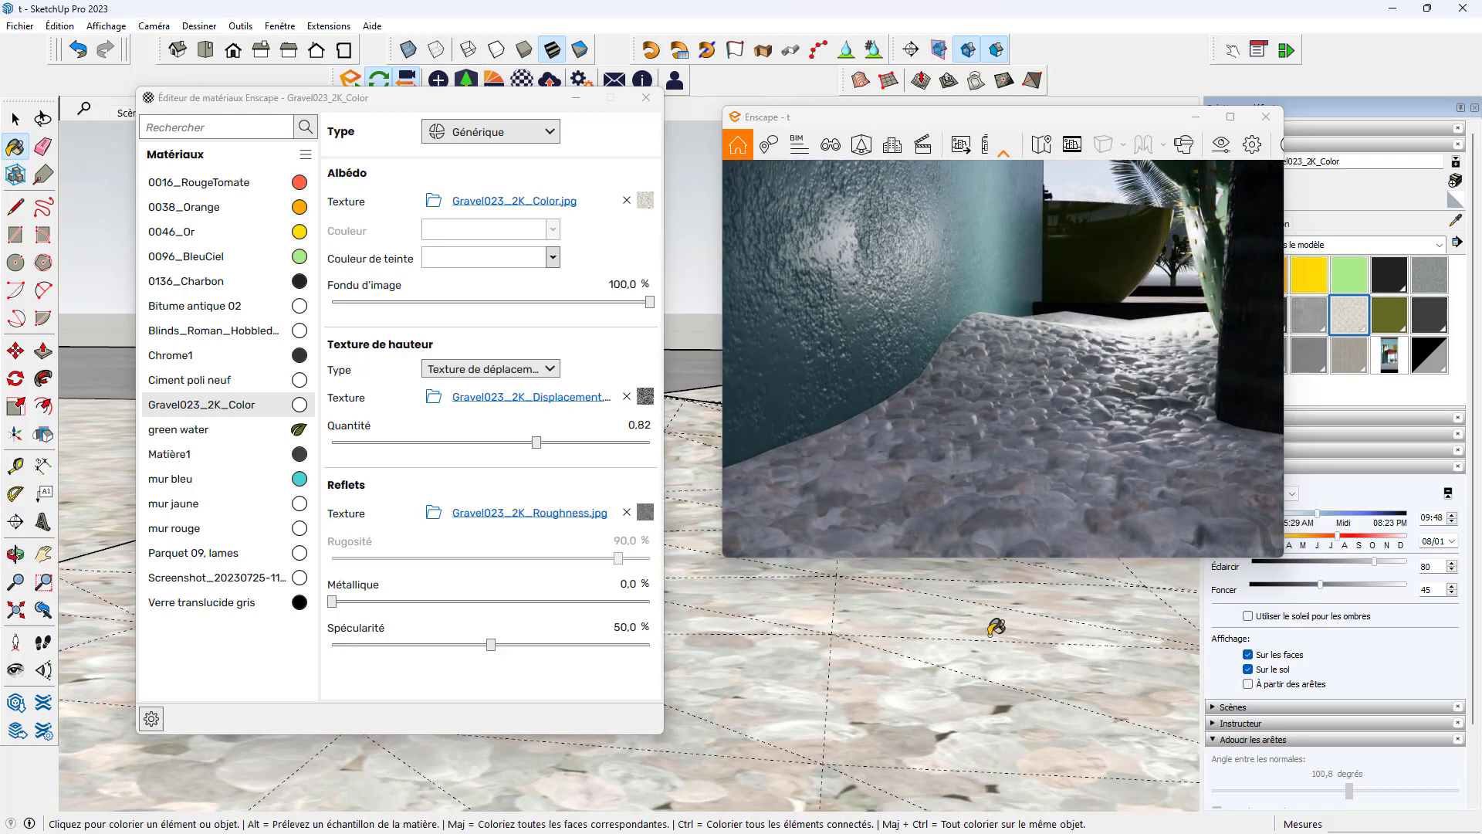
{"action": "left_click", "coordinate": [1231, 116]}
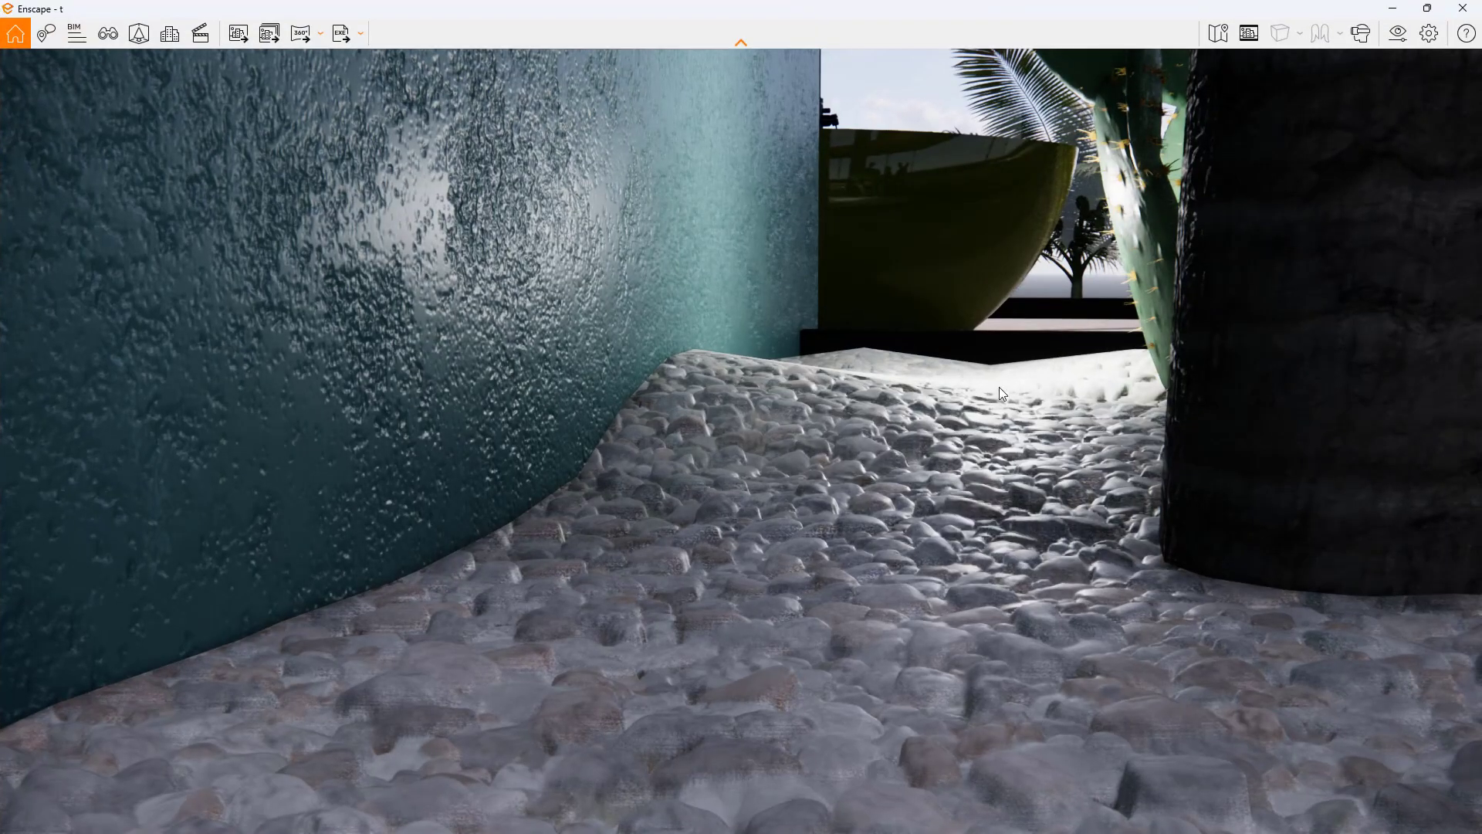
{"action": "scroll", "coordinate": [939, 422], "scroll_direction": "up", "scroll_amount": 4}
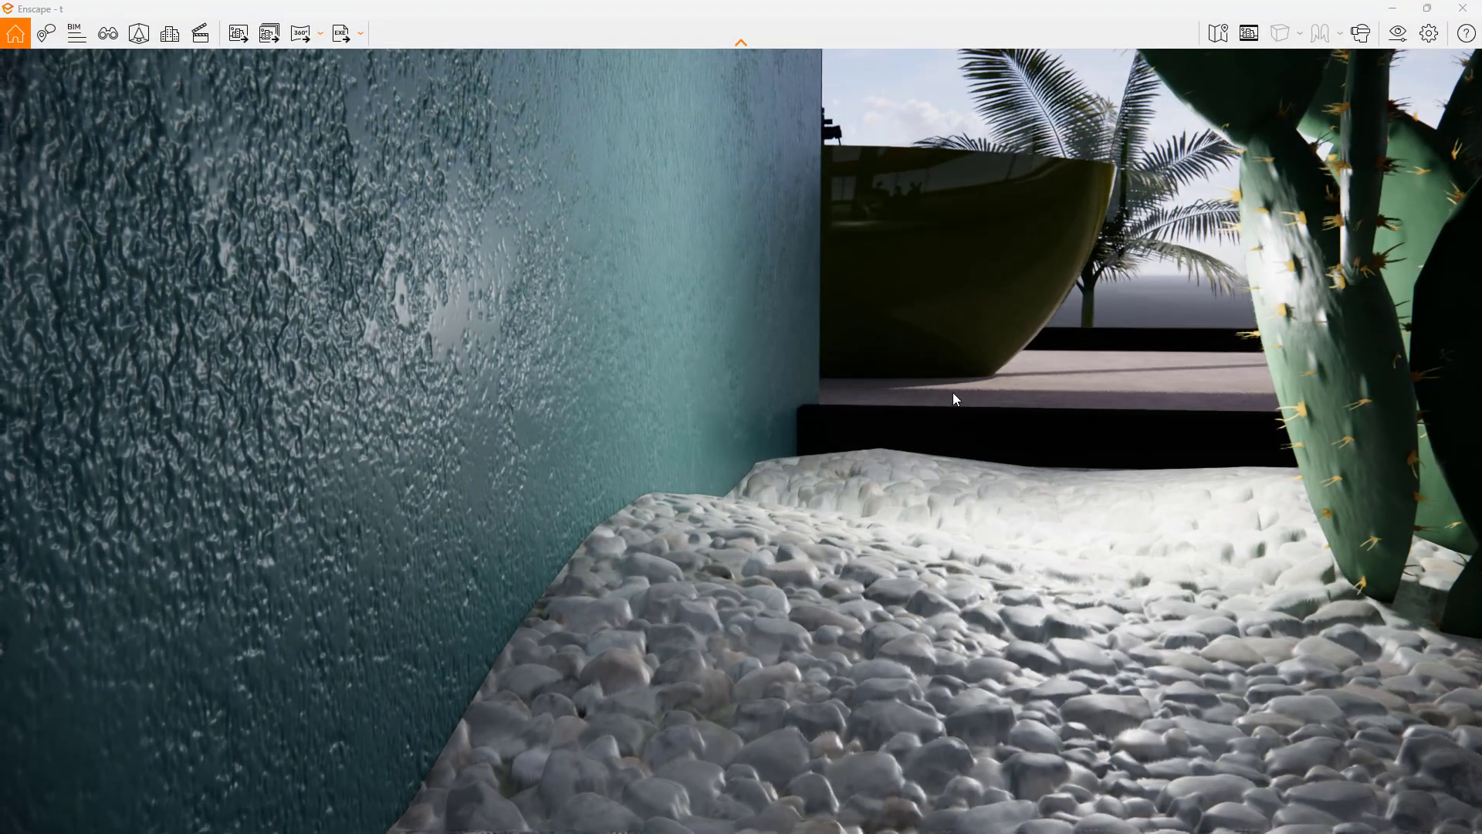
{"action": "scroll", "coordinate": [937, 505], "scroll_direction": "down", "scroll_amount": 5}
{"action": "scroll", "coordinate": [936, 505], "scroll_direction": "down", "scroll_amount": 3}
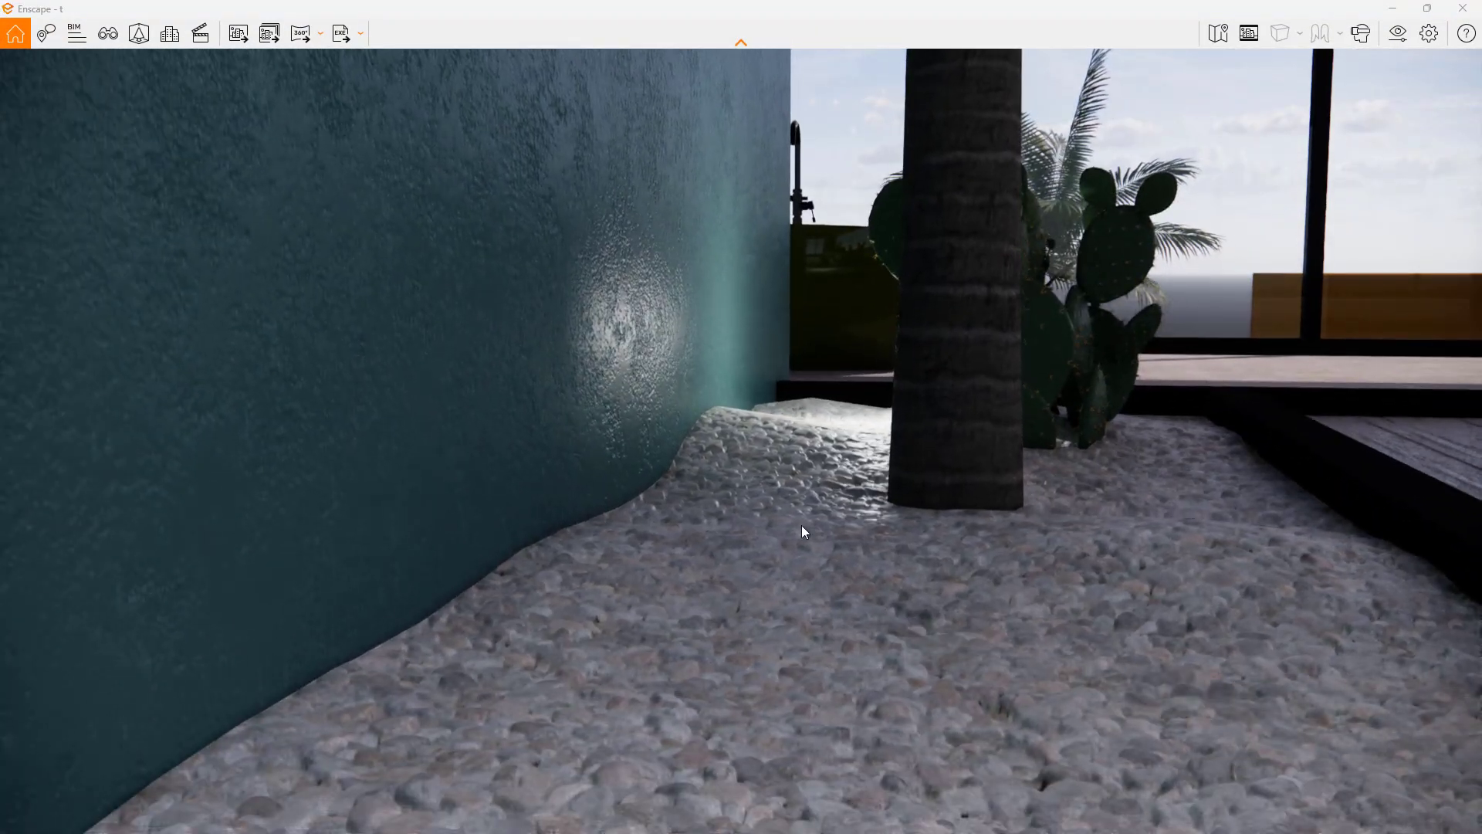
{"action": "scroll", "coordinate": [801, 527], "scroll_direction": "up", "scroll_amount": 4}
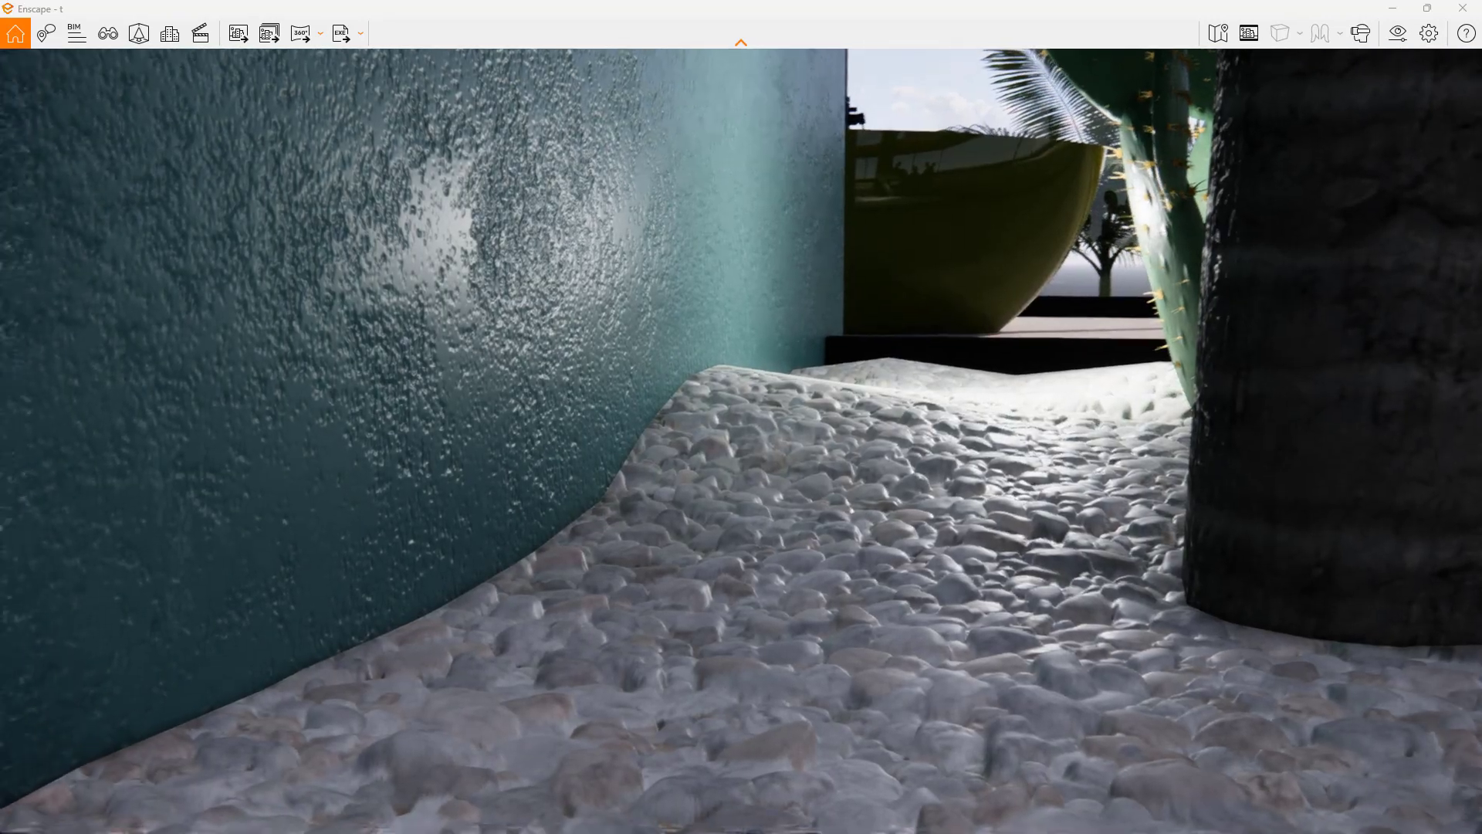
{"action": "left_click_drag", "start_coordinate": [837, 521], "coordinate": [1012, 525]}
{"action": "middle_click_drag", "start_coordinate": [1012, 525], "coordinate": [955, 547]}
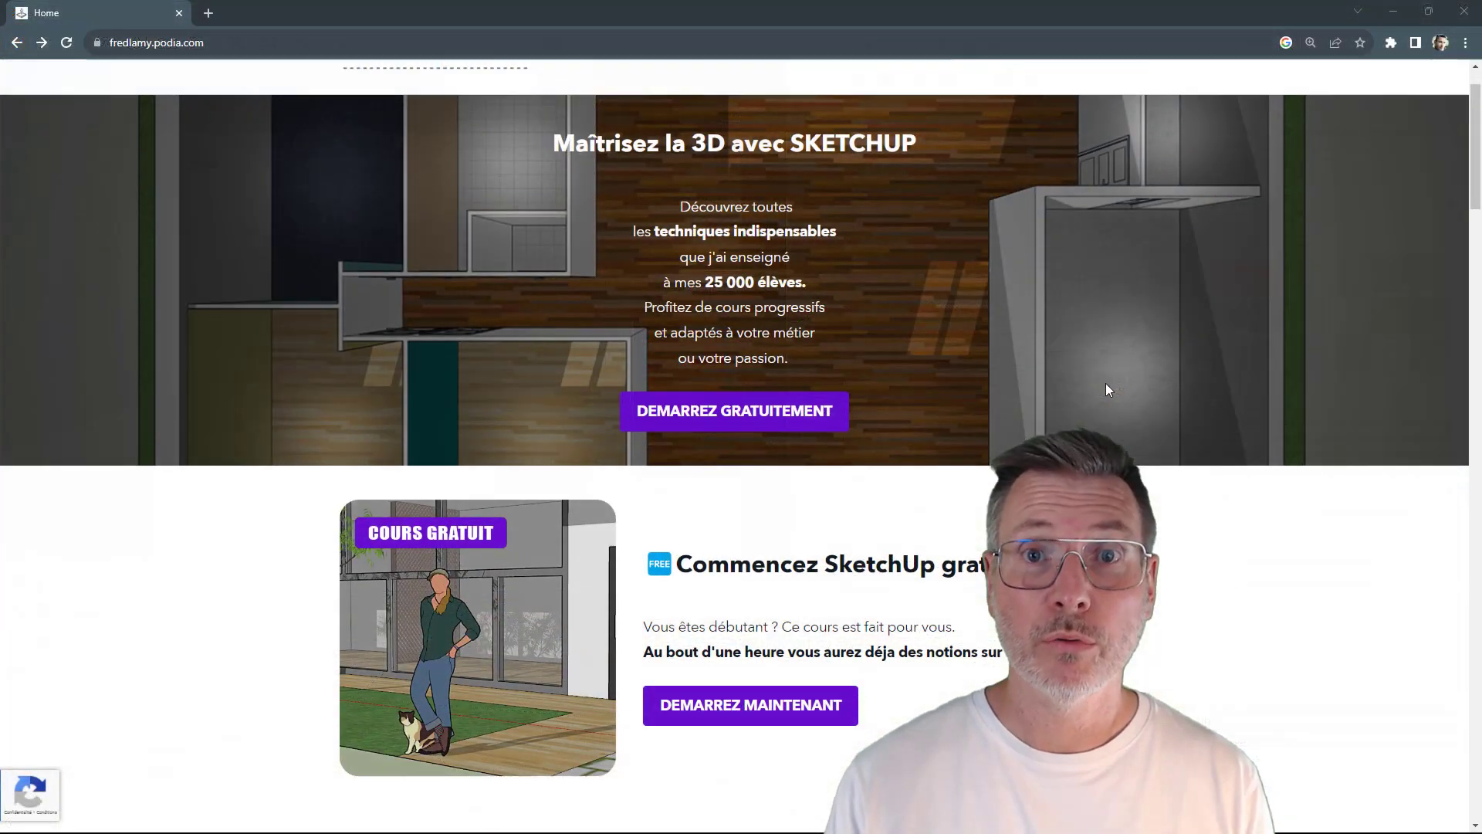
Step: On the SketchUp training website in the browser, open the beginner courses and choose Module 3, Découvrez ENSCAPE
{"action": "scroll", "coordinate": [1105, 383], "scroll_direction": "down", "scroll_amount": 5}
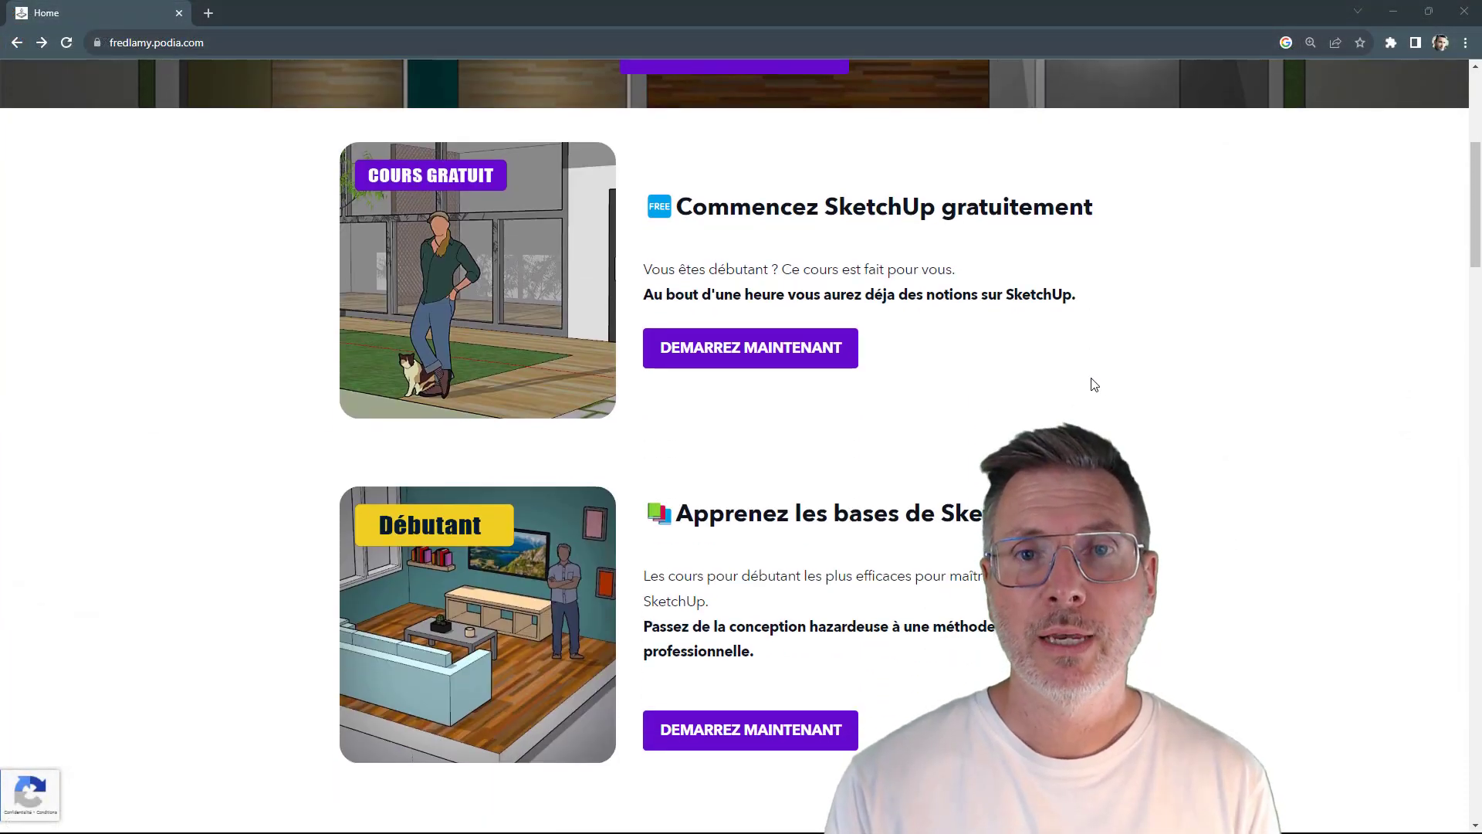
{"action": "scroll", "coordinate": [1095, 383], "scroll_direction": "down", "scroll_amount": 4}
{"action": "left_click", "coordinate": [798, 425]}
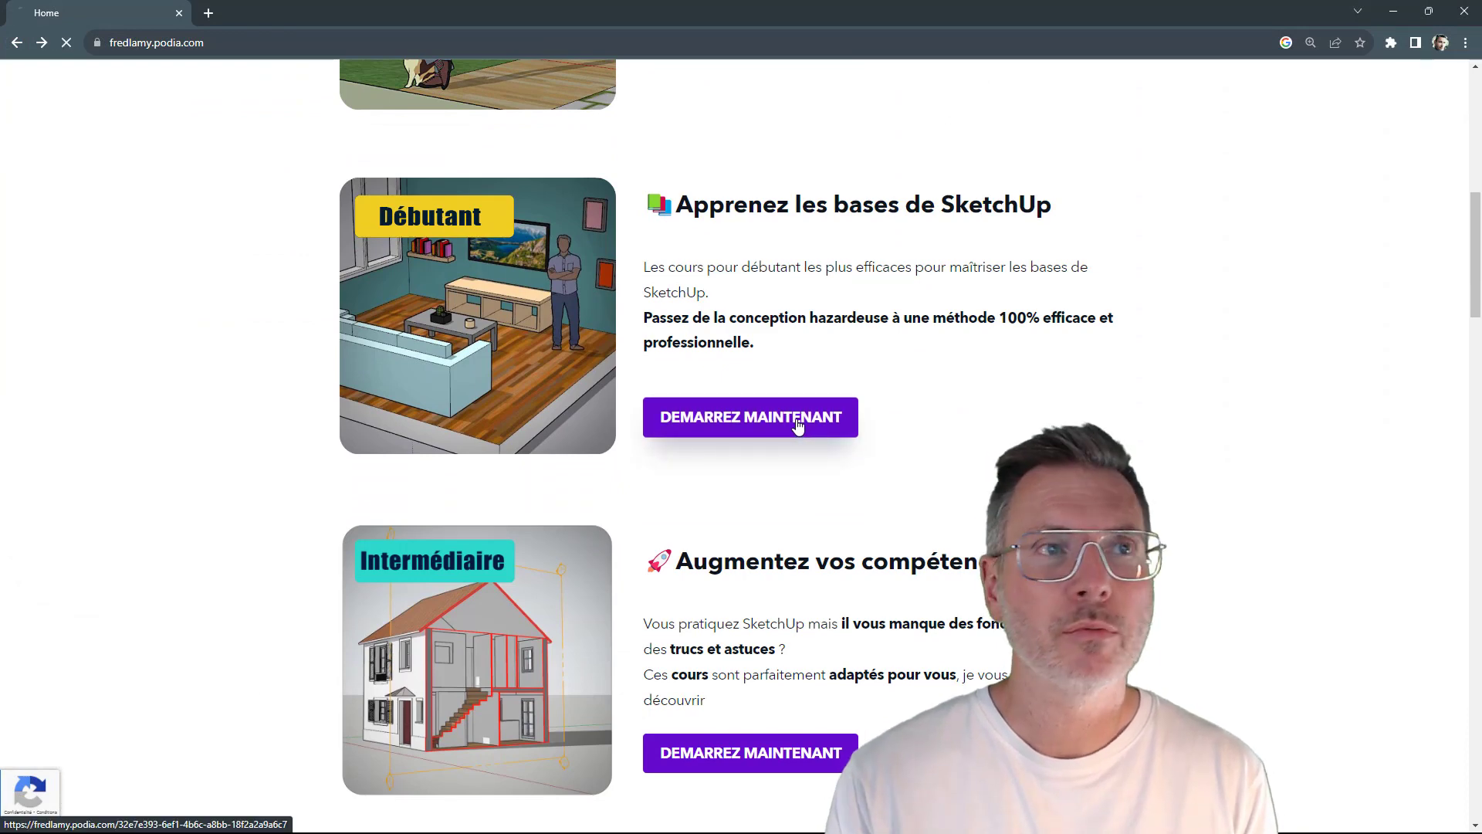
{"action": "scroll", "coordinate": [800, 425], "scroll_direction": "down", "scroll_amount": 3}
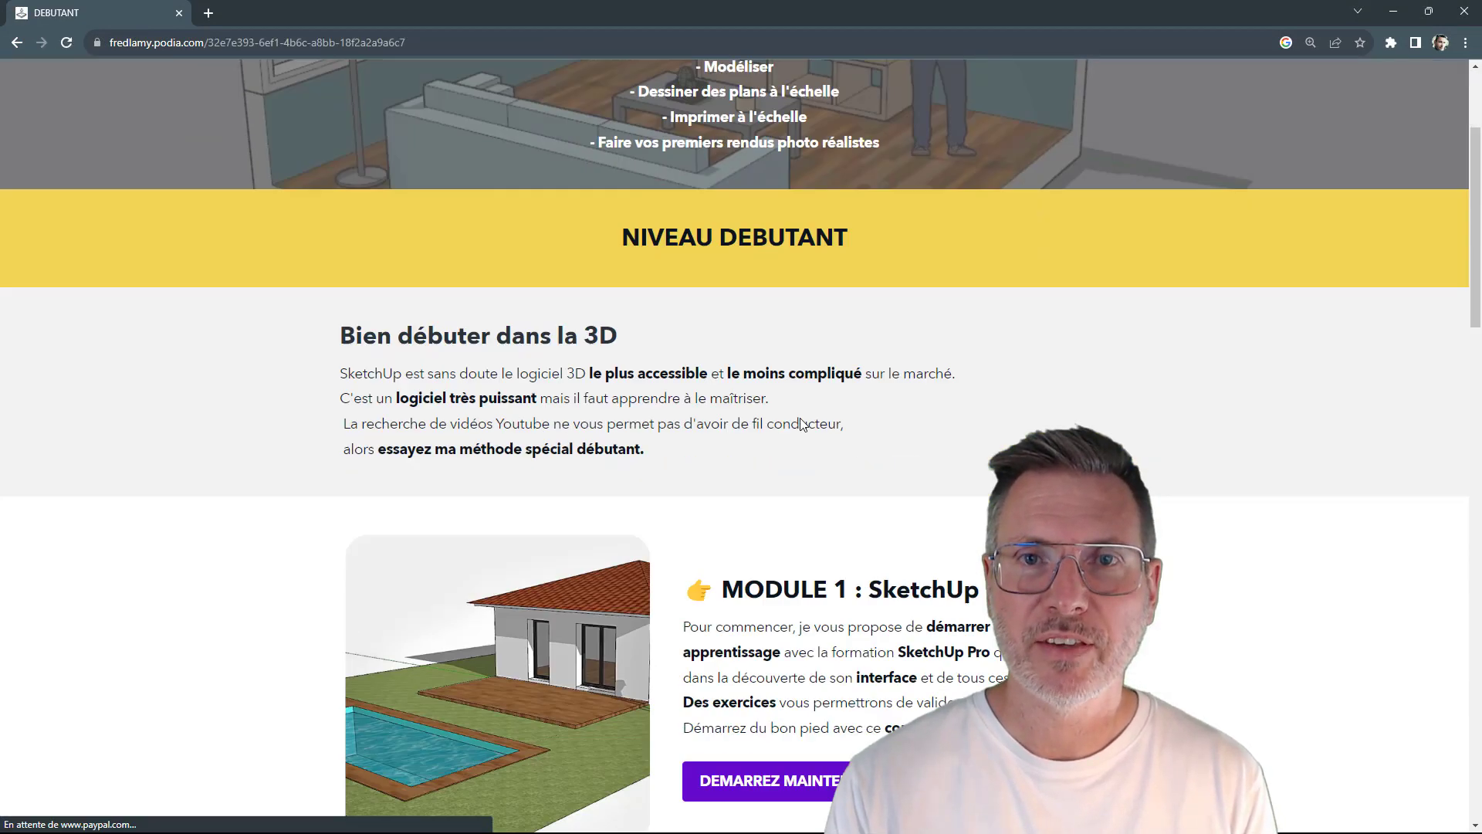
{"action": "scroll", "coordinate": [800, 423], "scroll_direction": "down", "scroll_amount": 13}
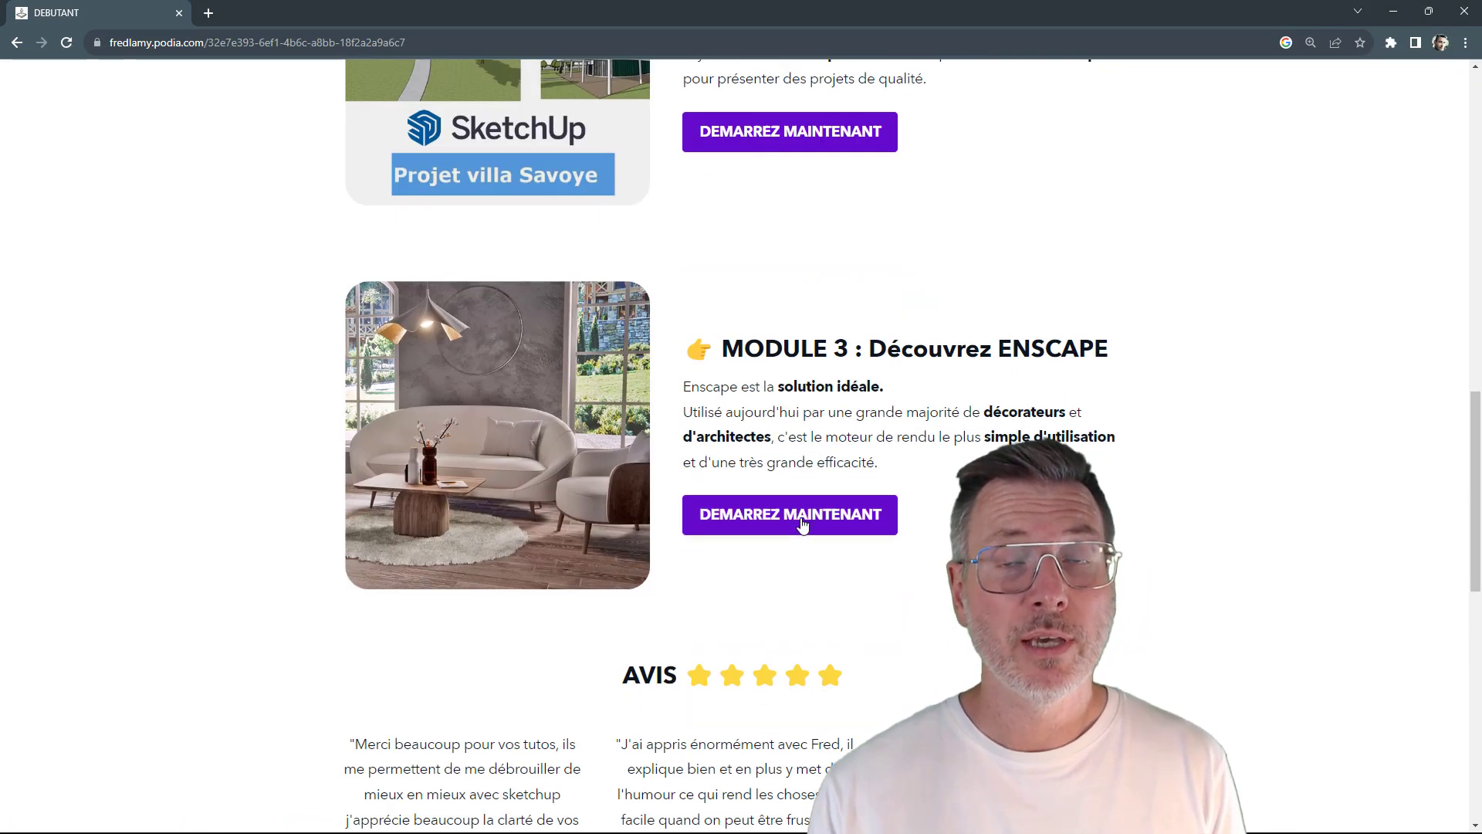
{"action": "left_click", "coordinate": [799, 516]}
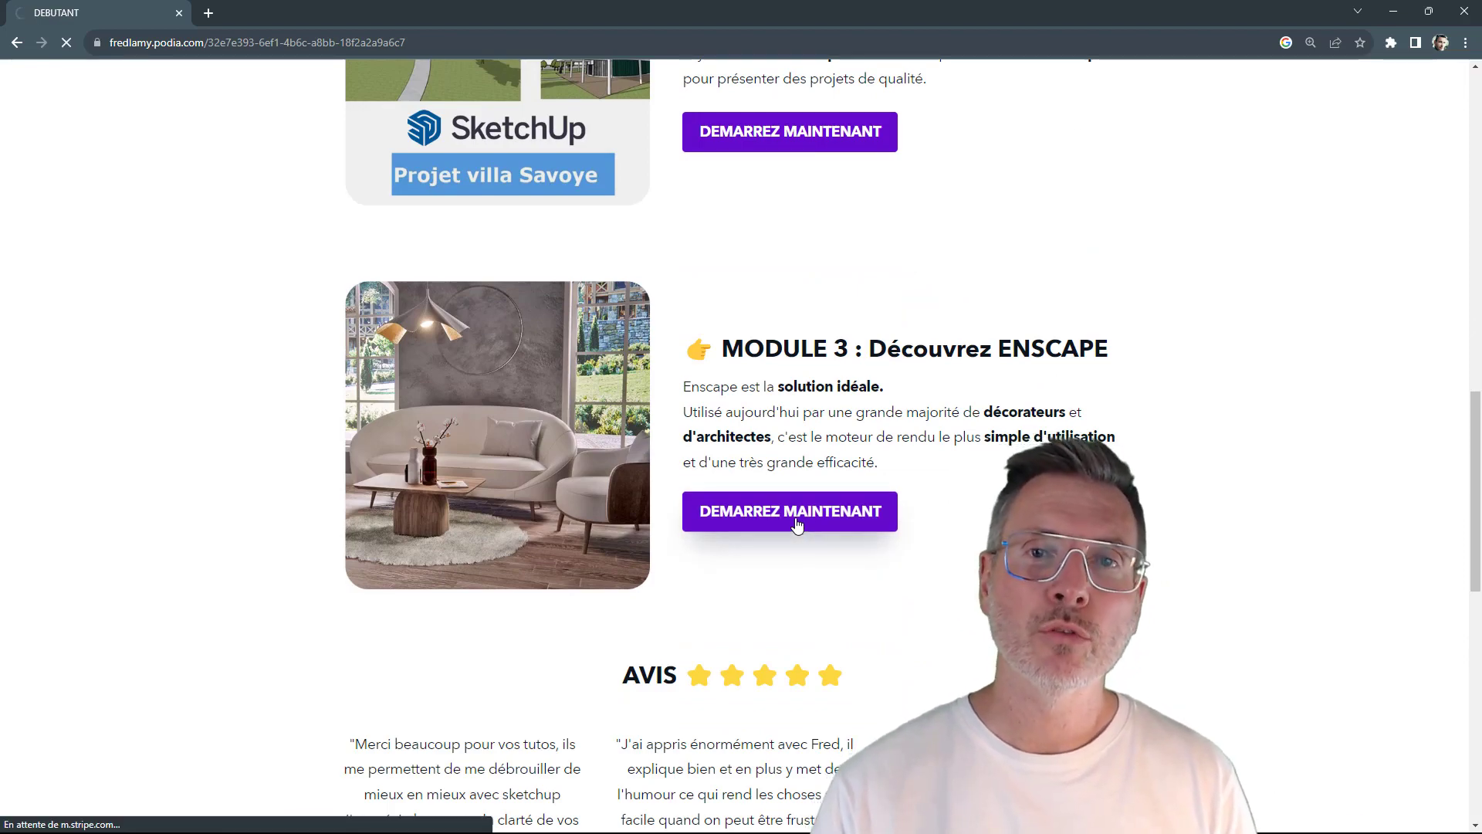